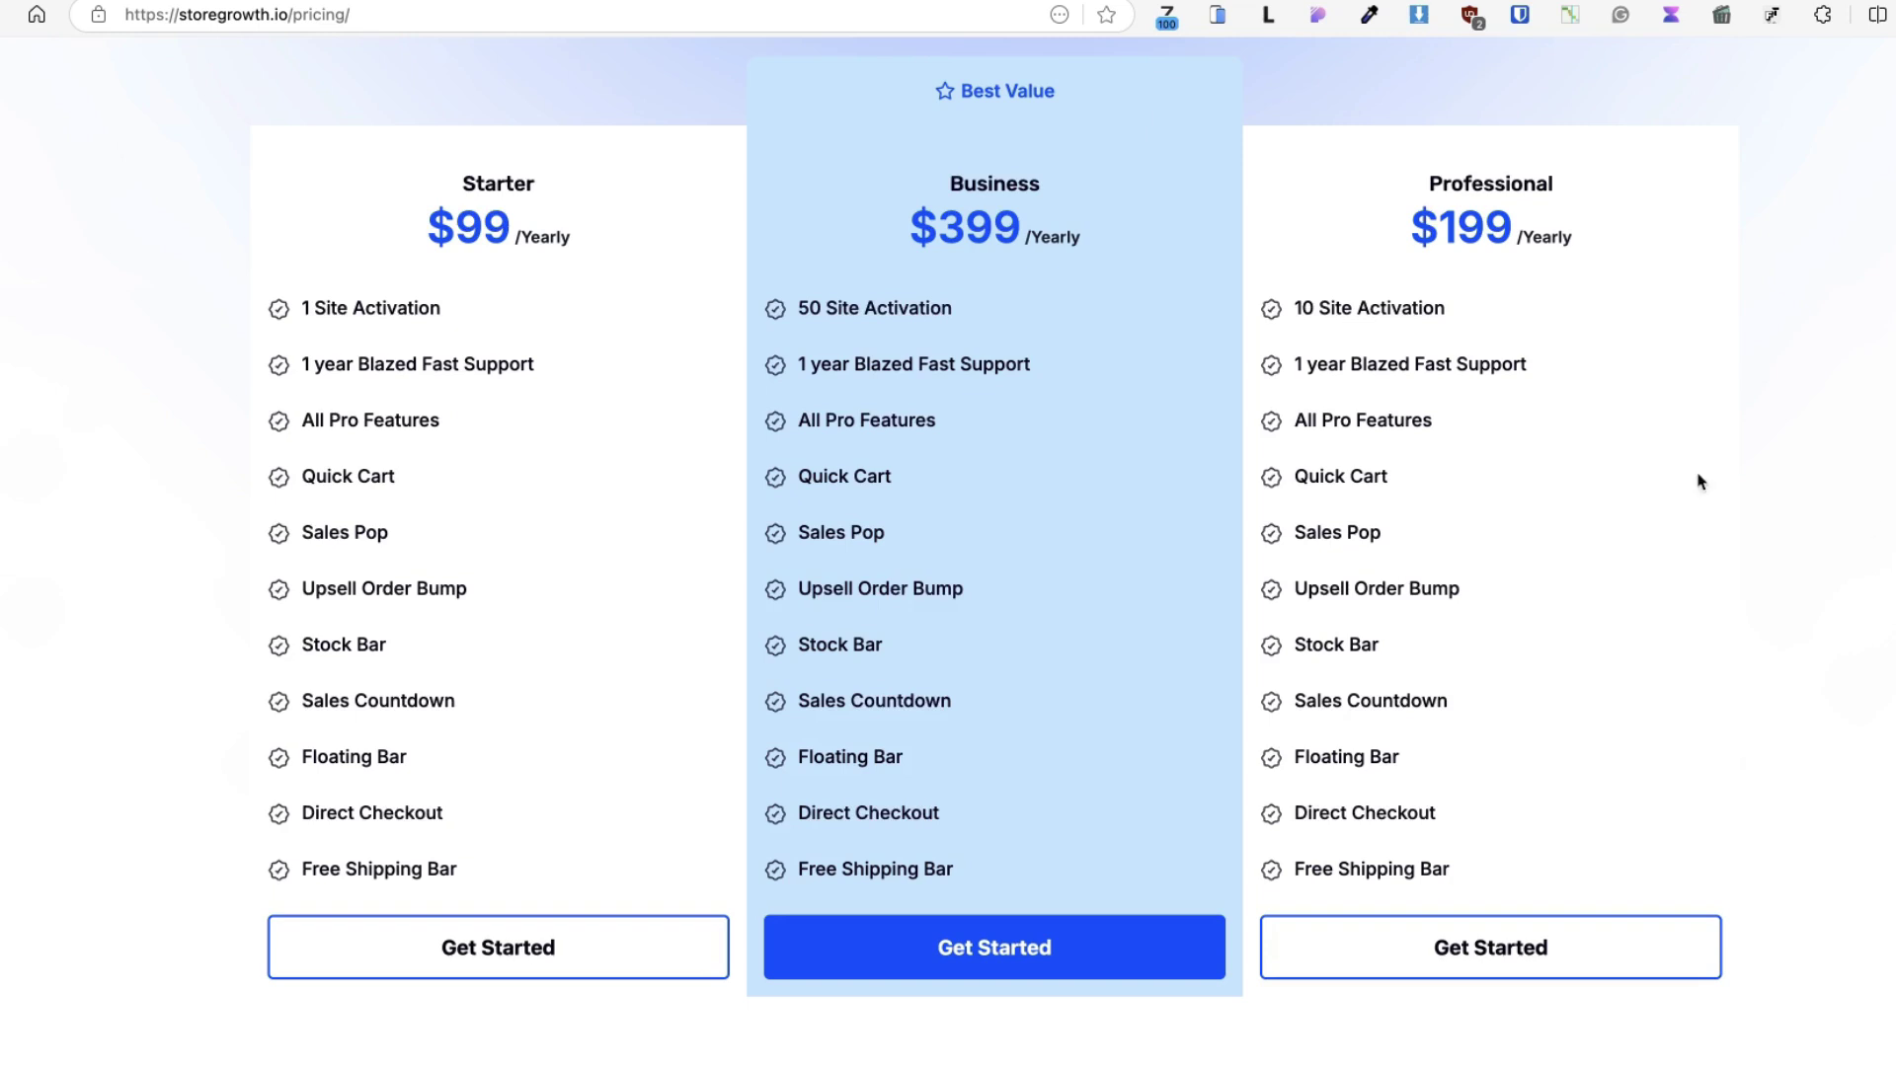
scroll(237, 657, up, 1)
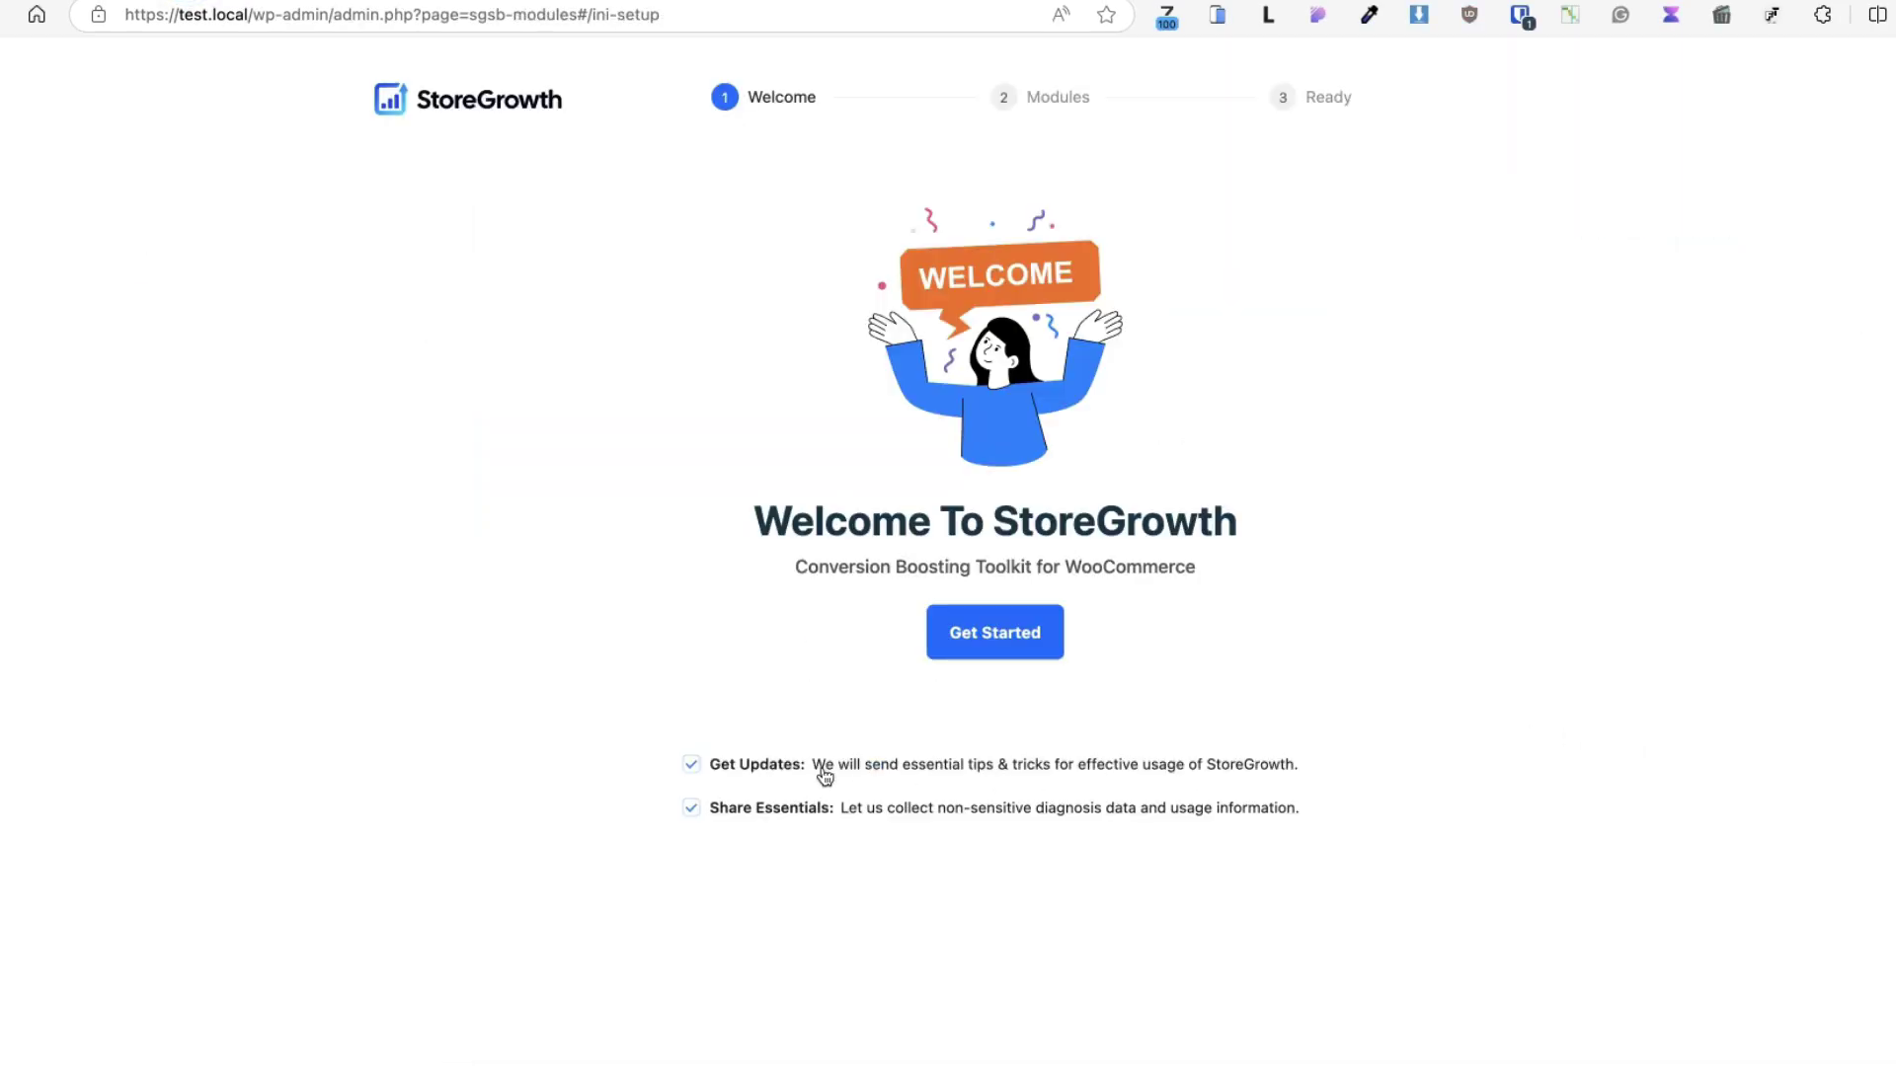
- Start the StoreGrowth initial setup and proceed from the welcome page to the module selection
click(752, 773)
click(766, 815)
click(1019, 654)
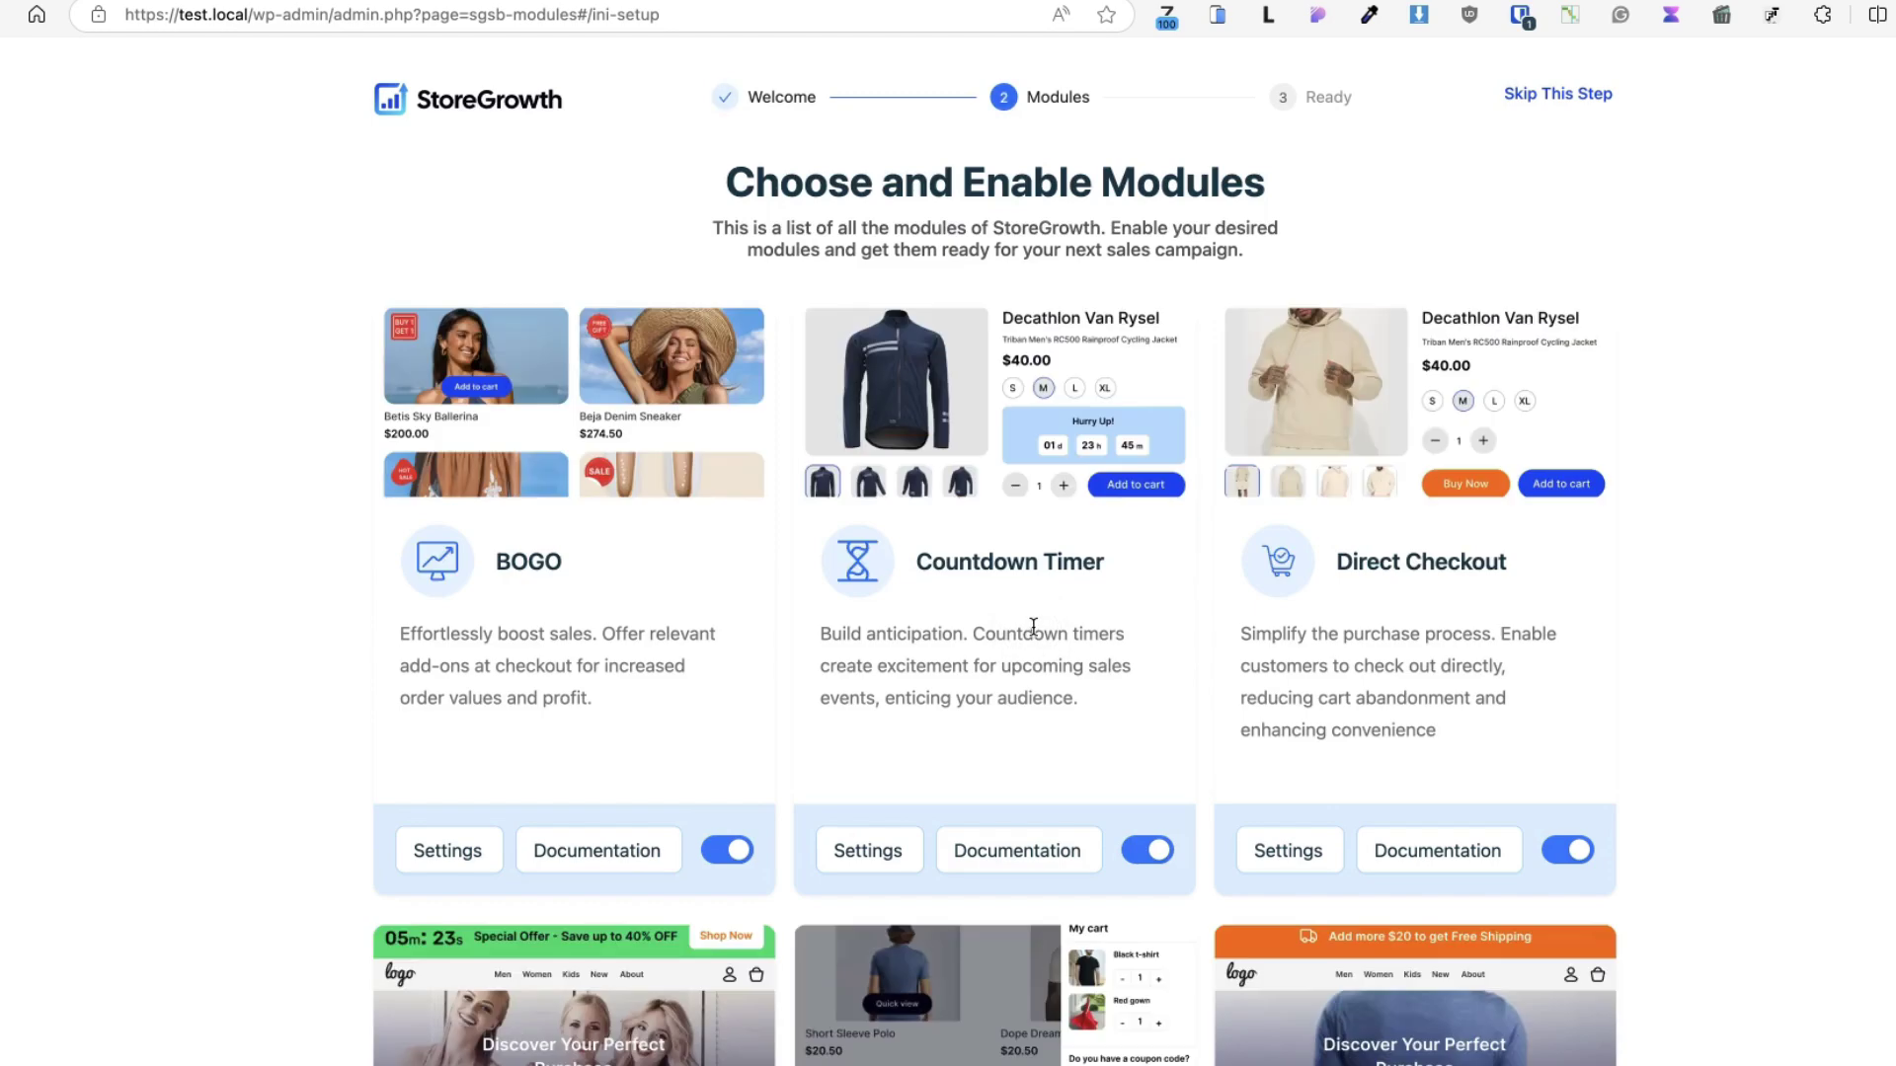
- Look through the modules offered in the setup wizard, finish the setup and go to the StoreGrowth dashboard
scroll(1773, 508, down, 4)
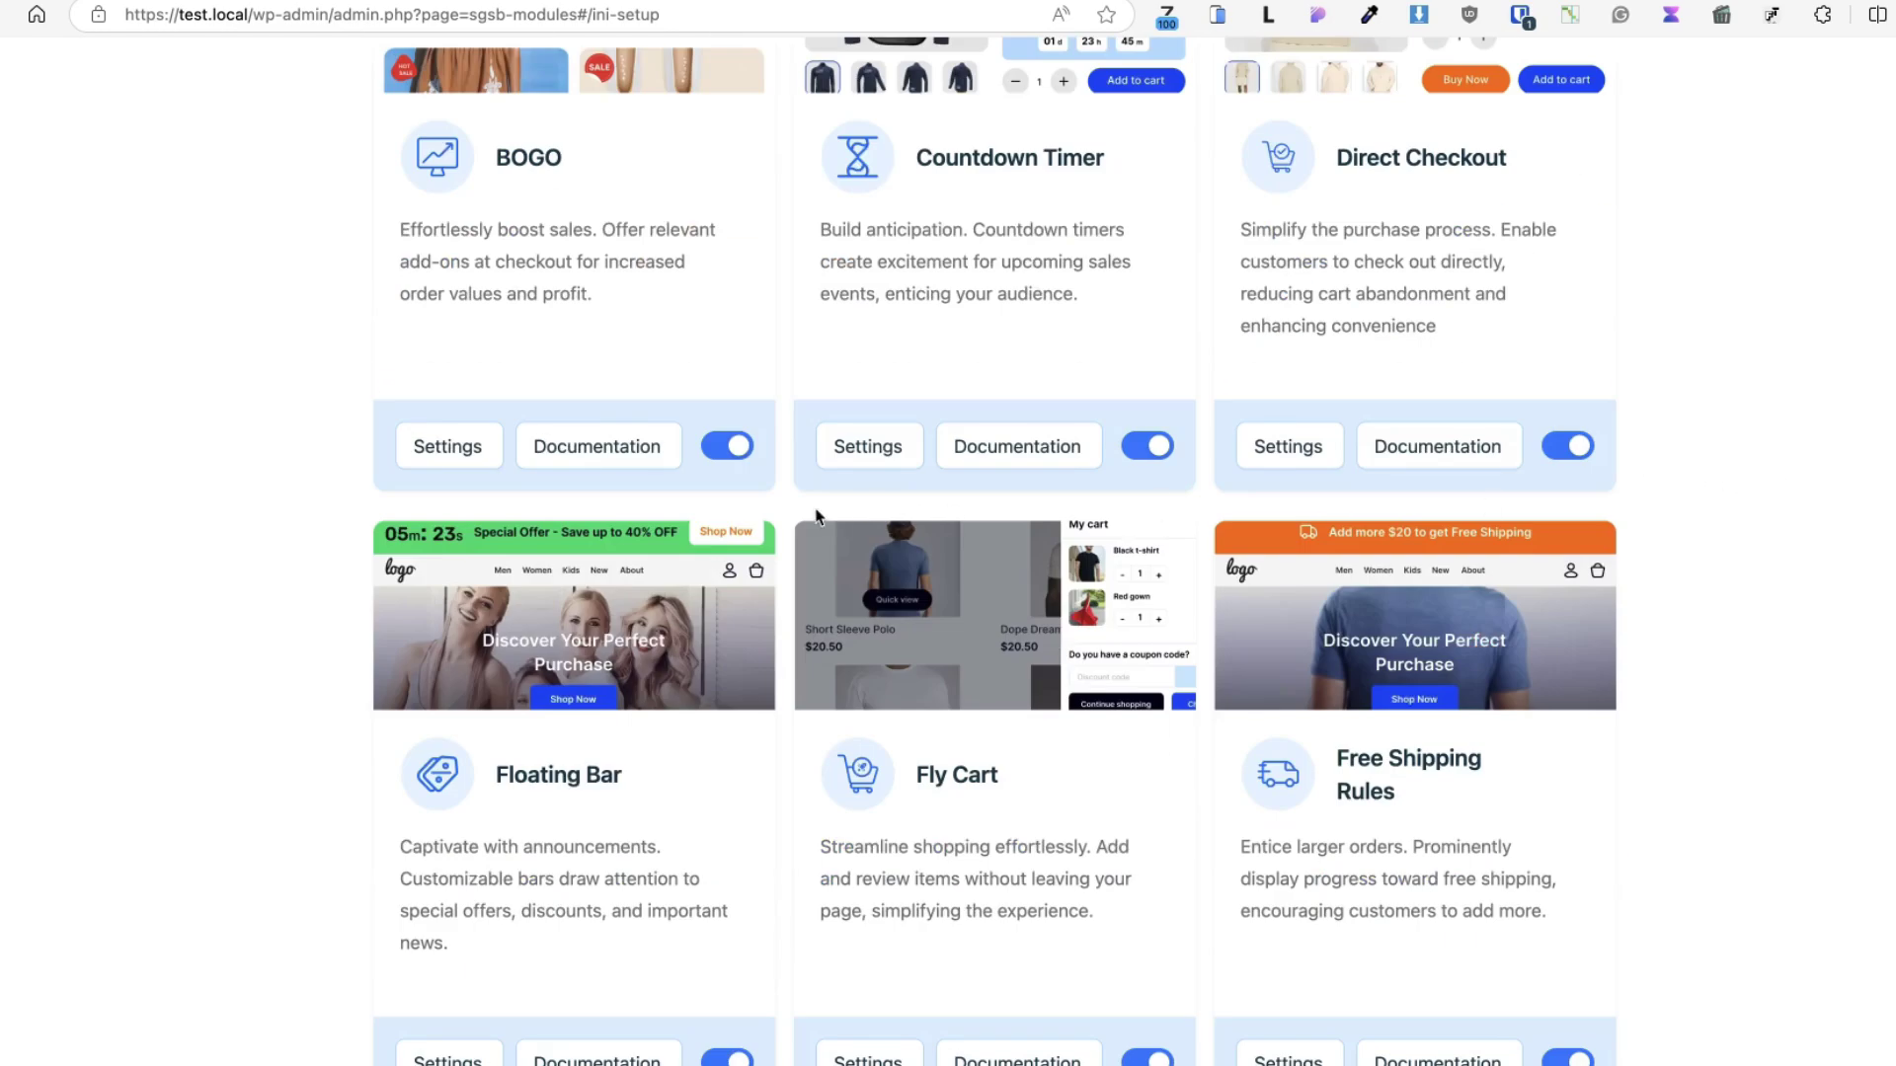
scroll(815, 508, down, 1)
scroll(815, 508, up, 5)
scroll(583, 694, down, 5)
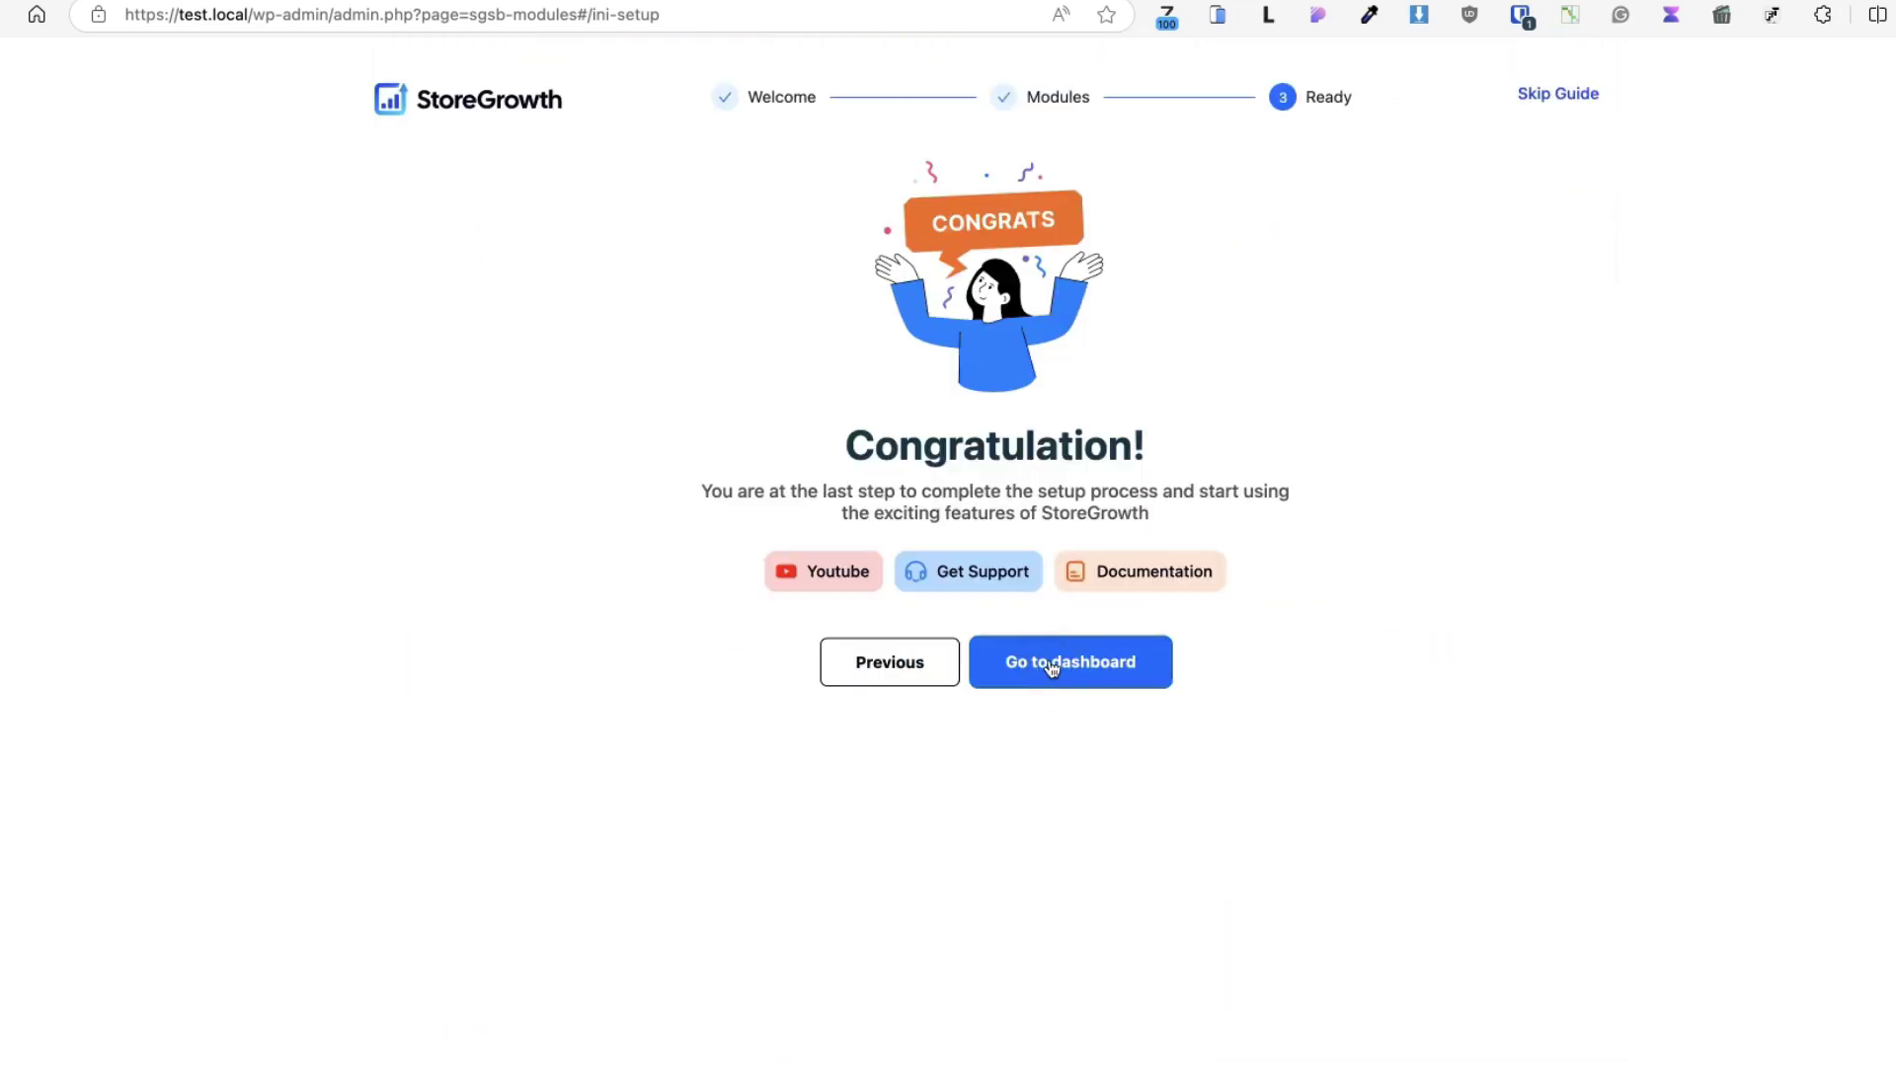
click(1051, 667)
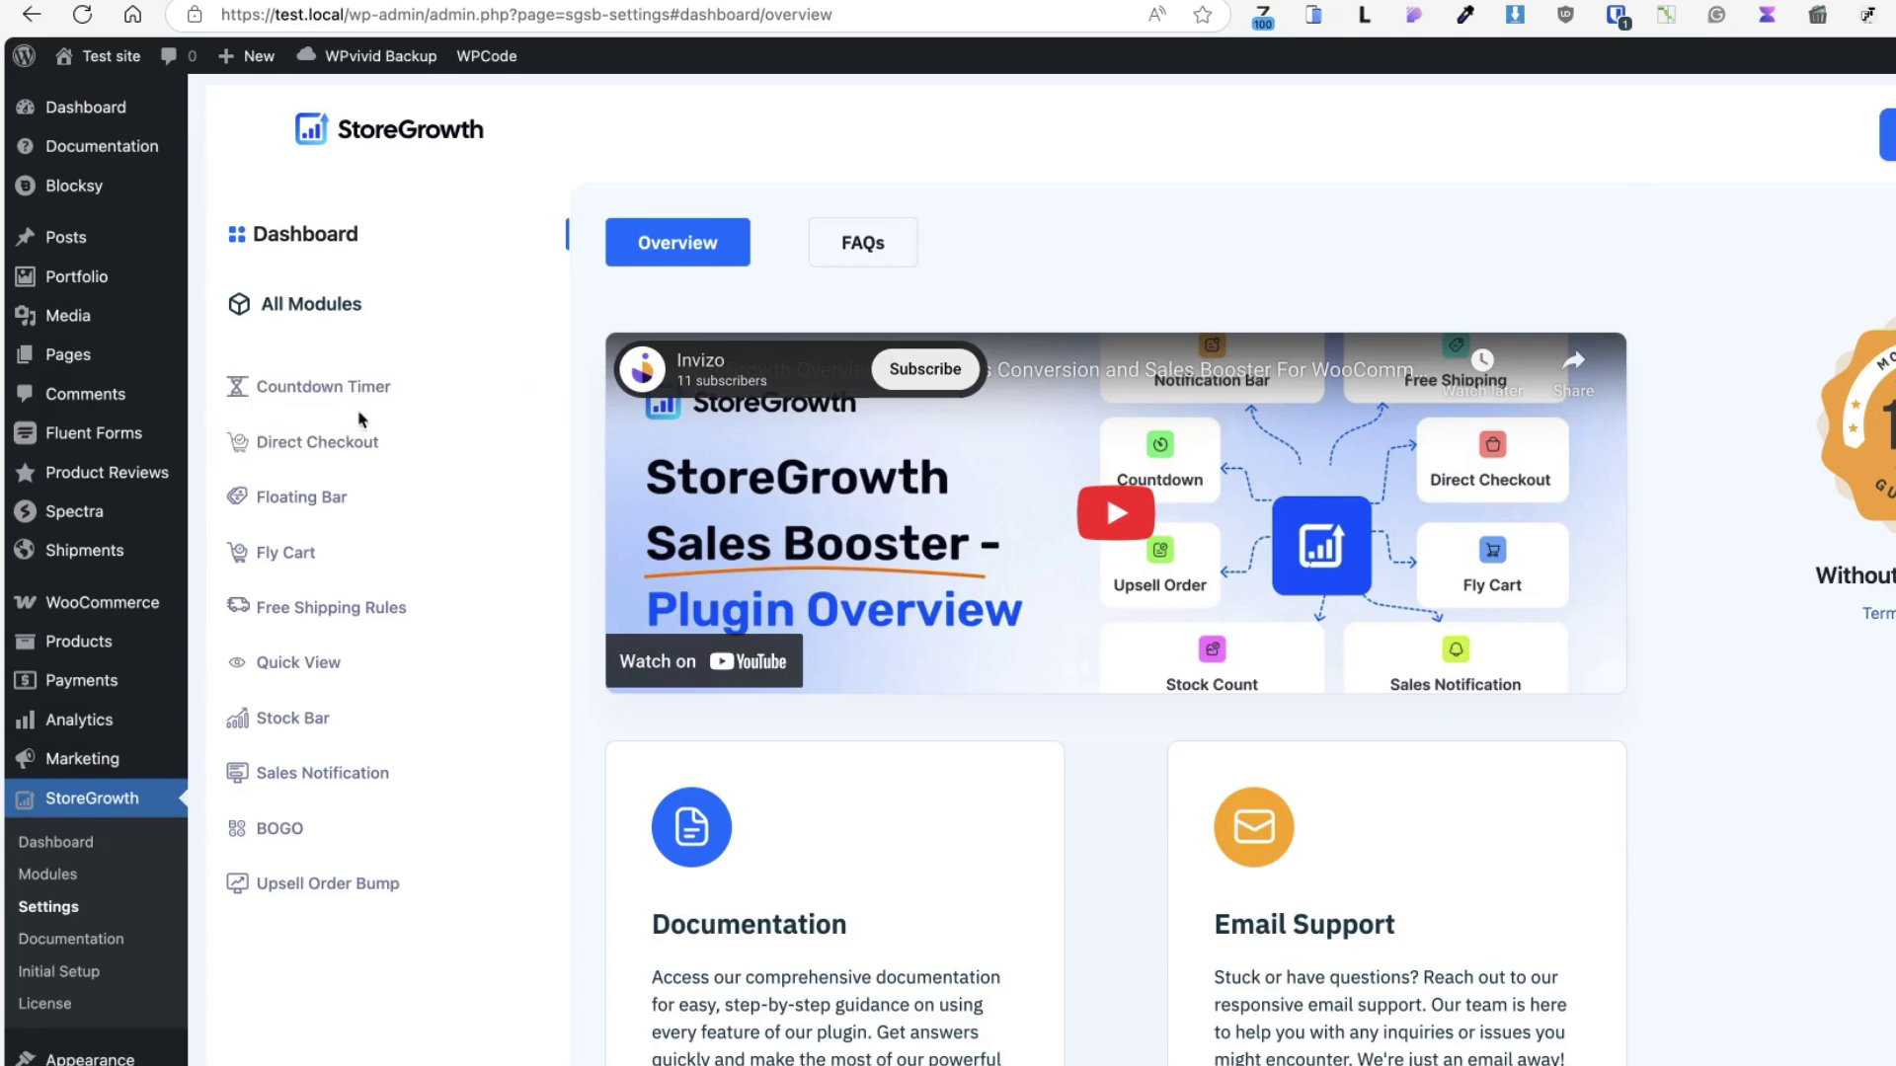
- Open the Countdown Timer settings and review its heading and page display options against the countdown on the product page
click(388, 382)
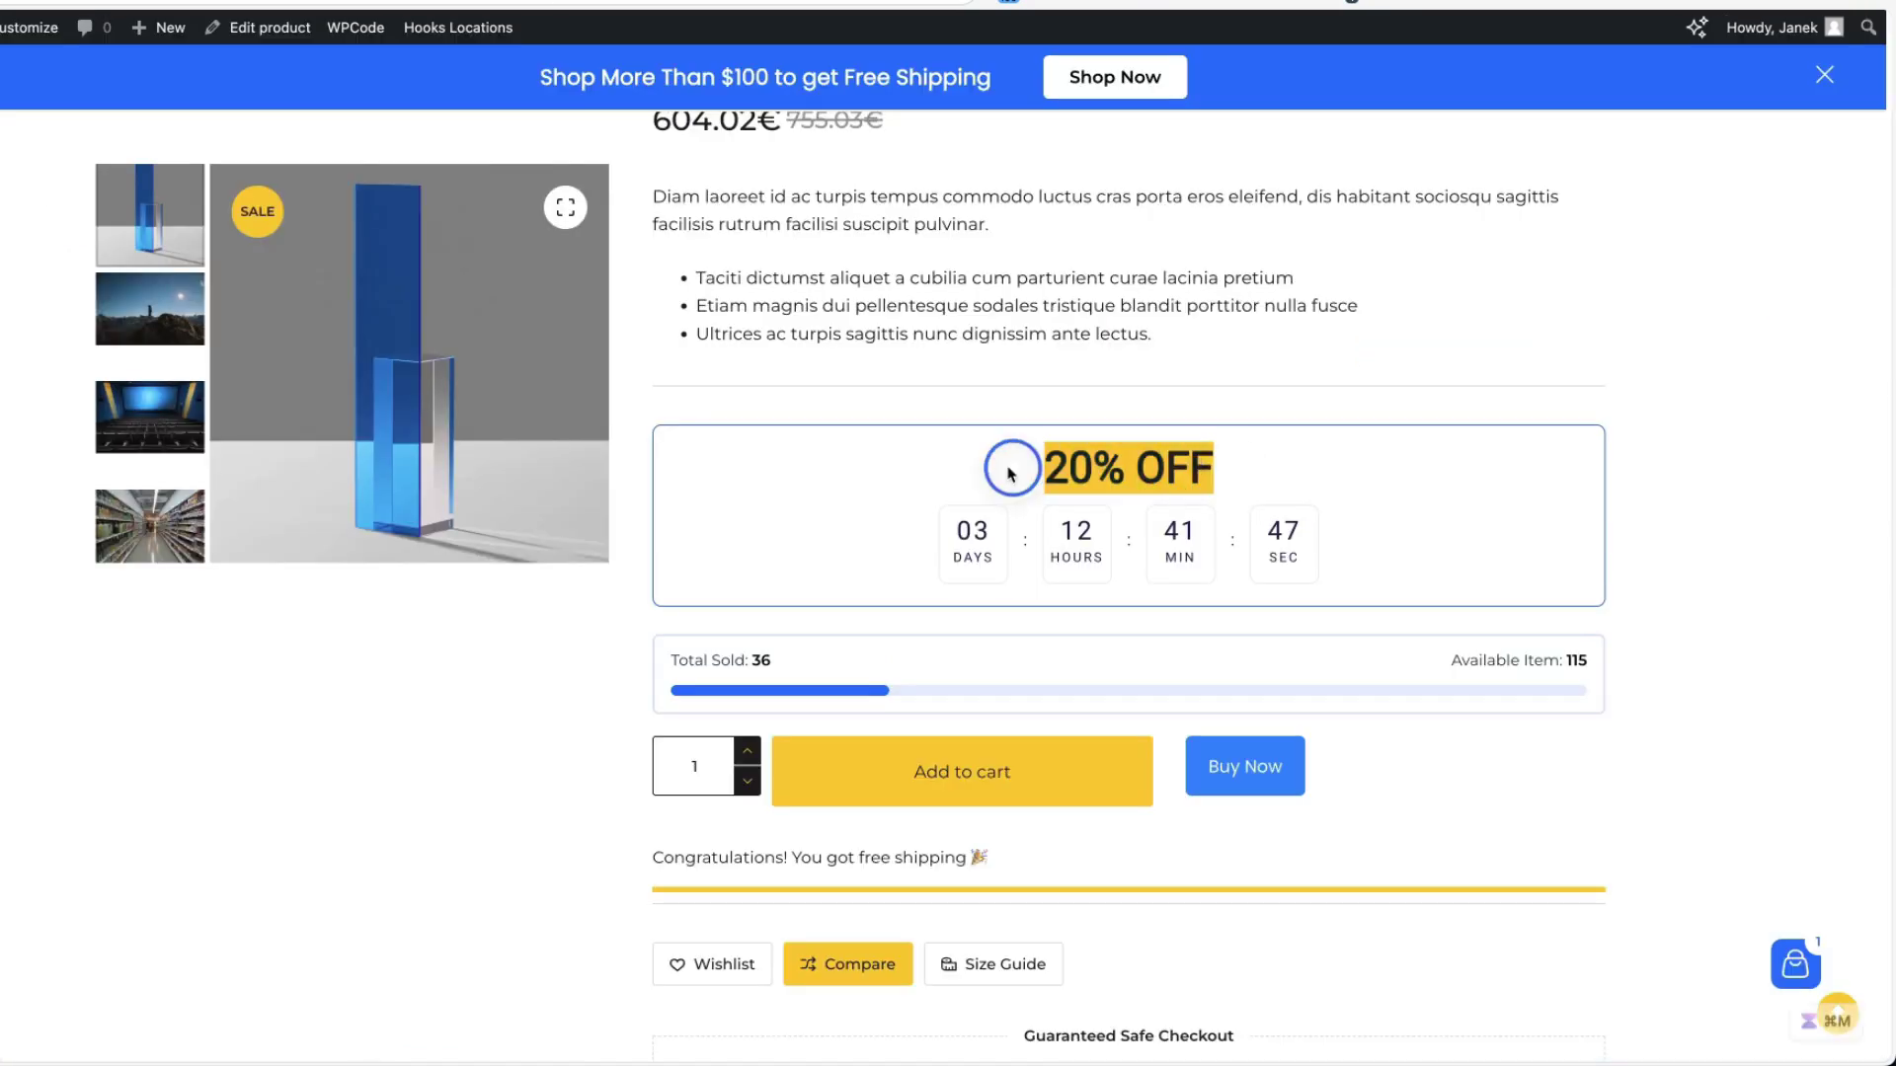
drag(1012, 464, 1047, 465)
click(1697, 401)
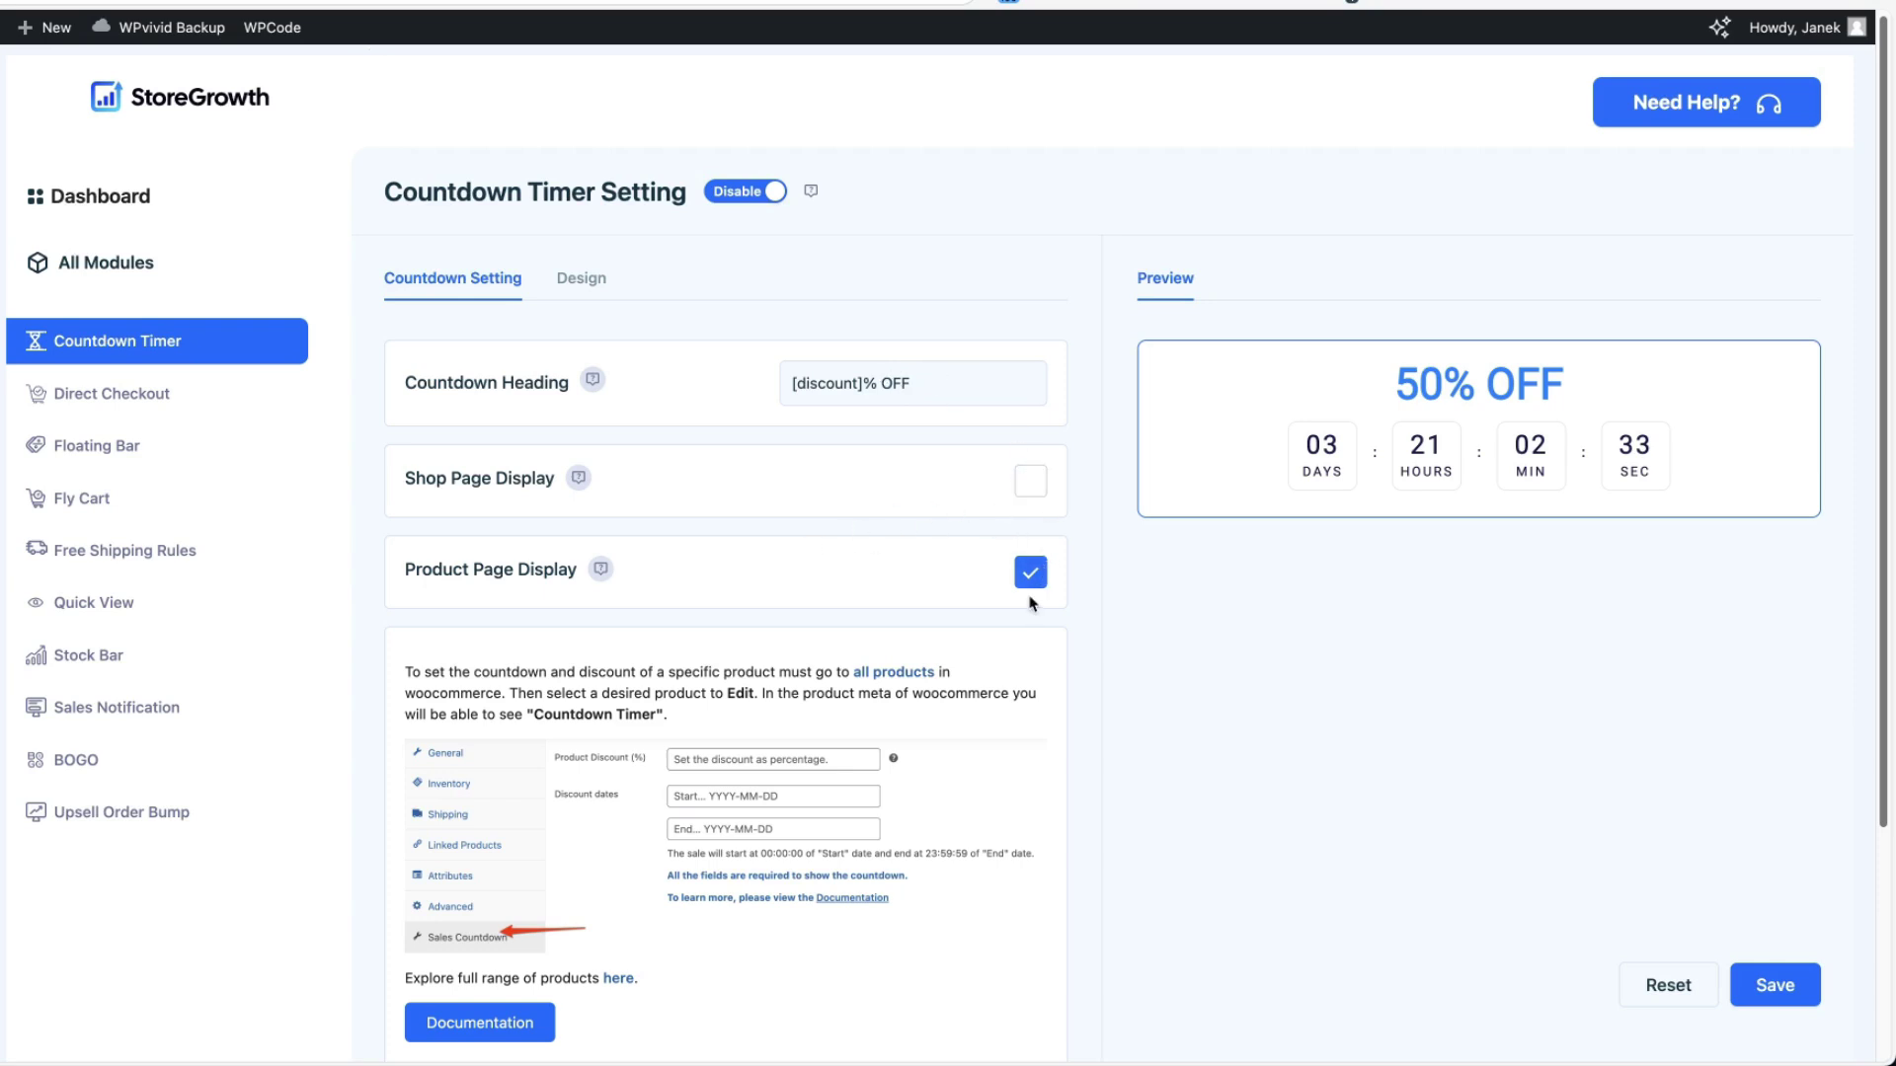
scroll(1028, 600, down, 3)
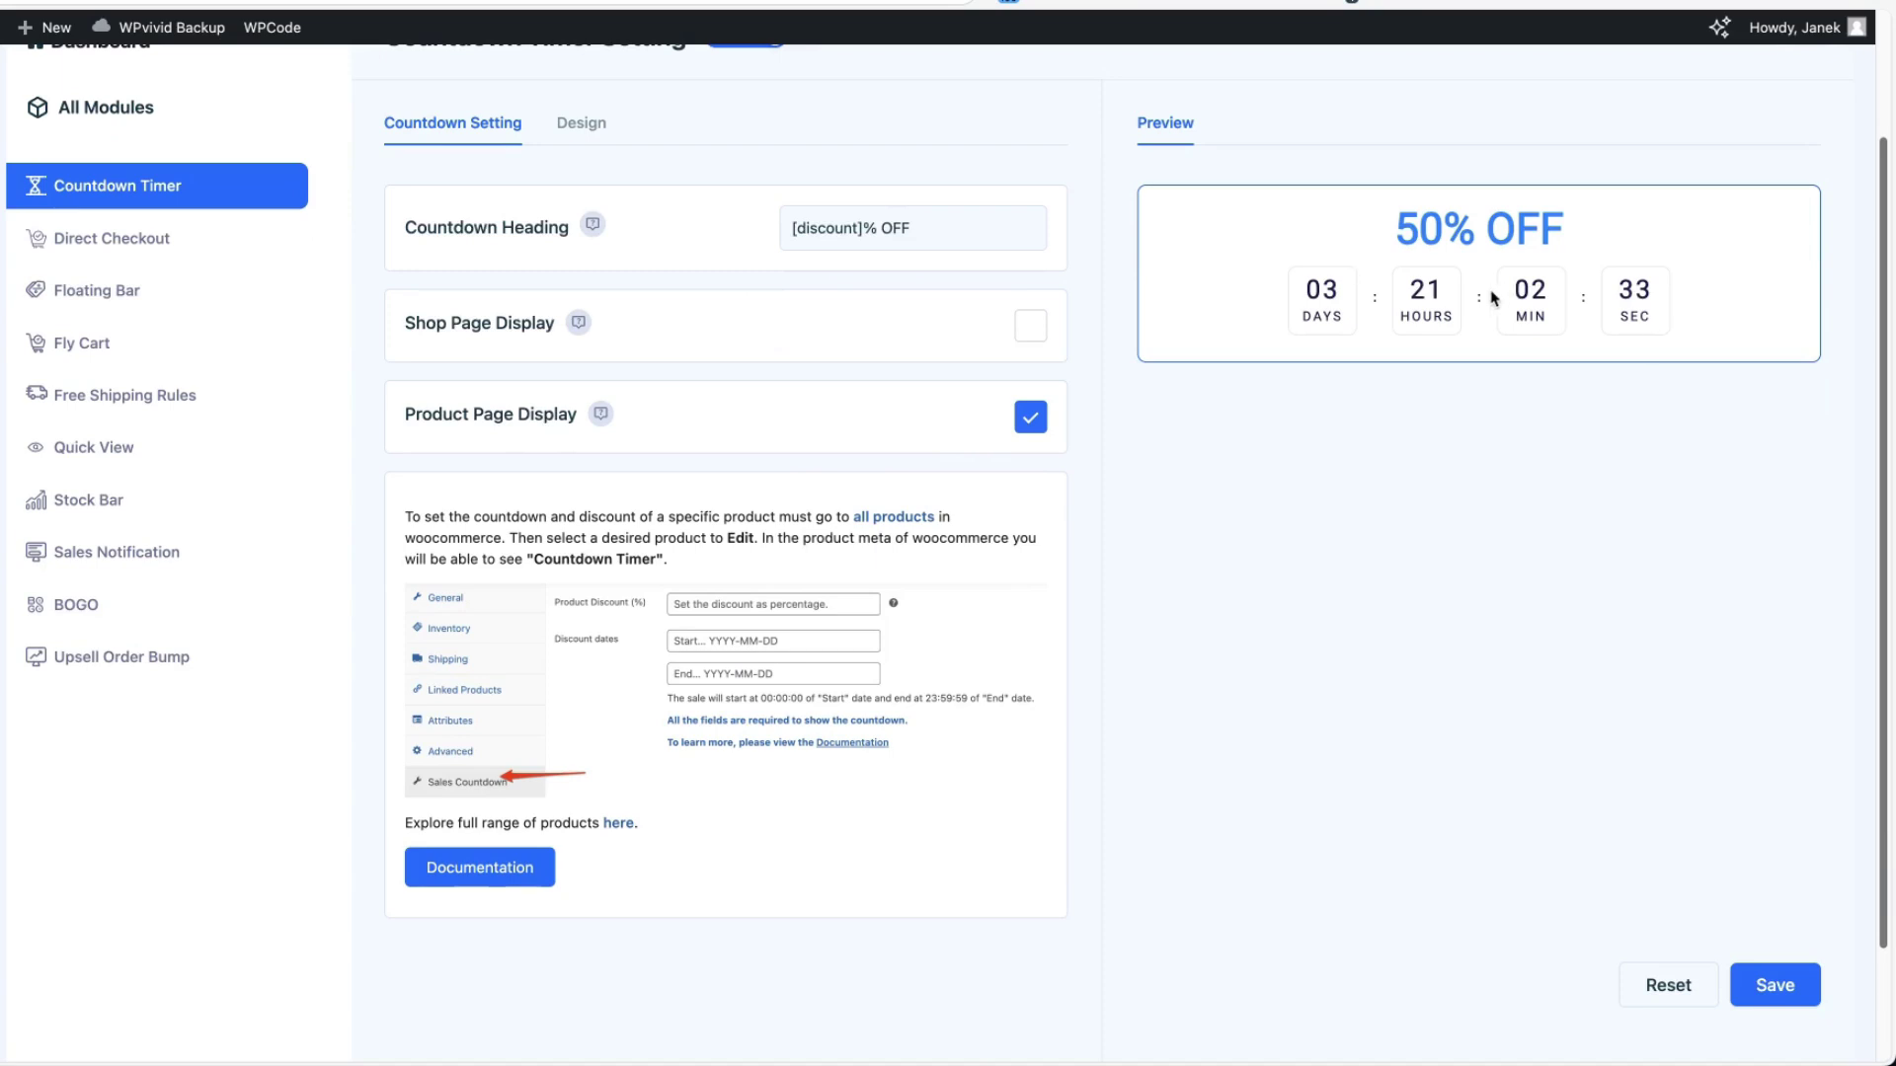
scroll(1312, 467, up, 3)
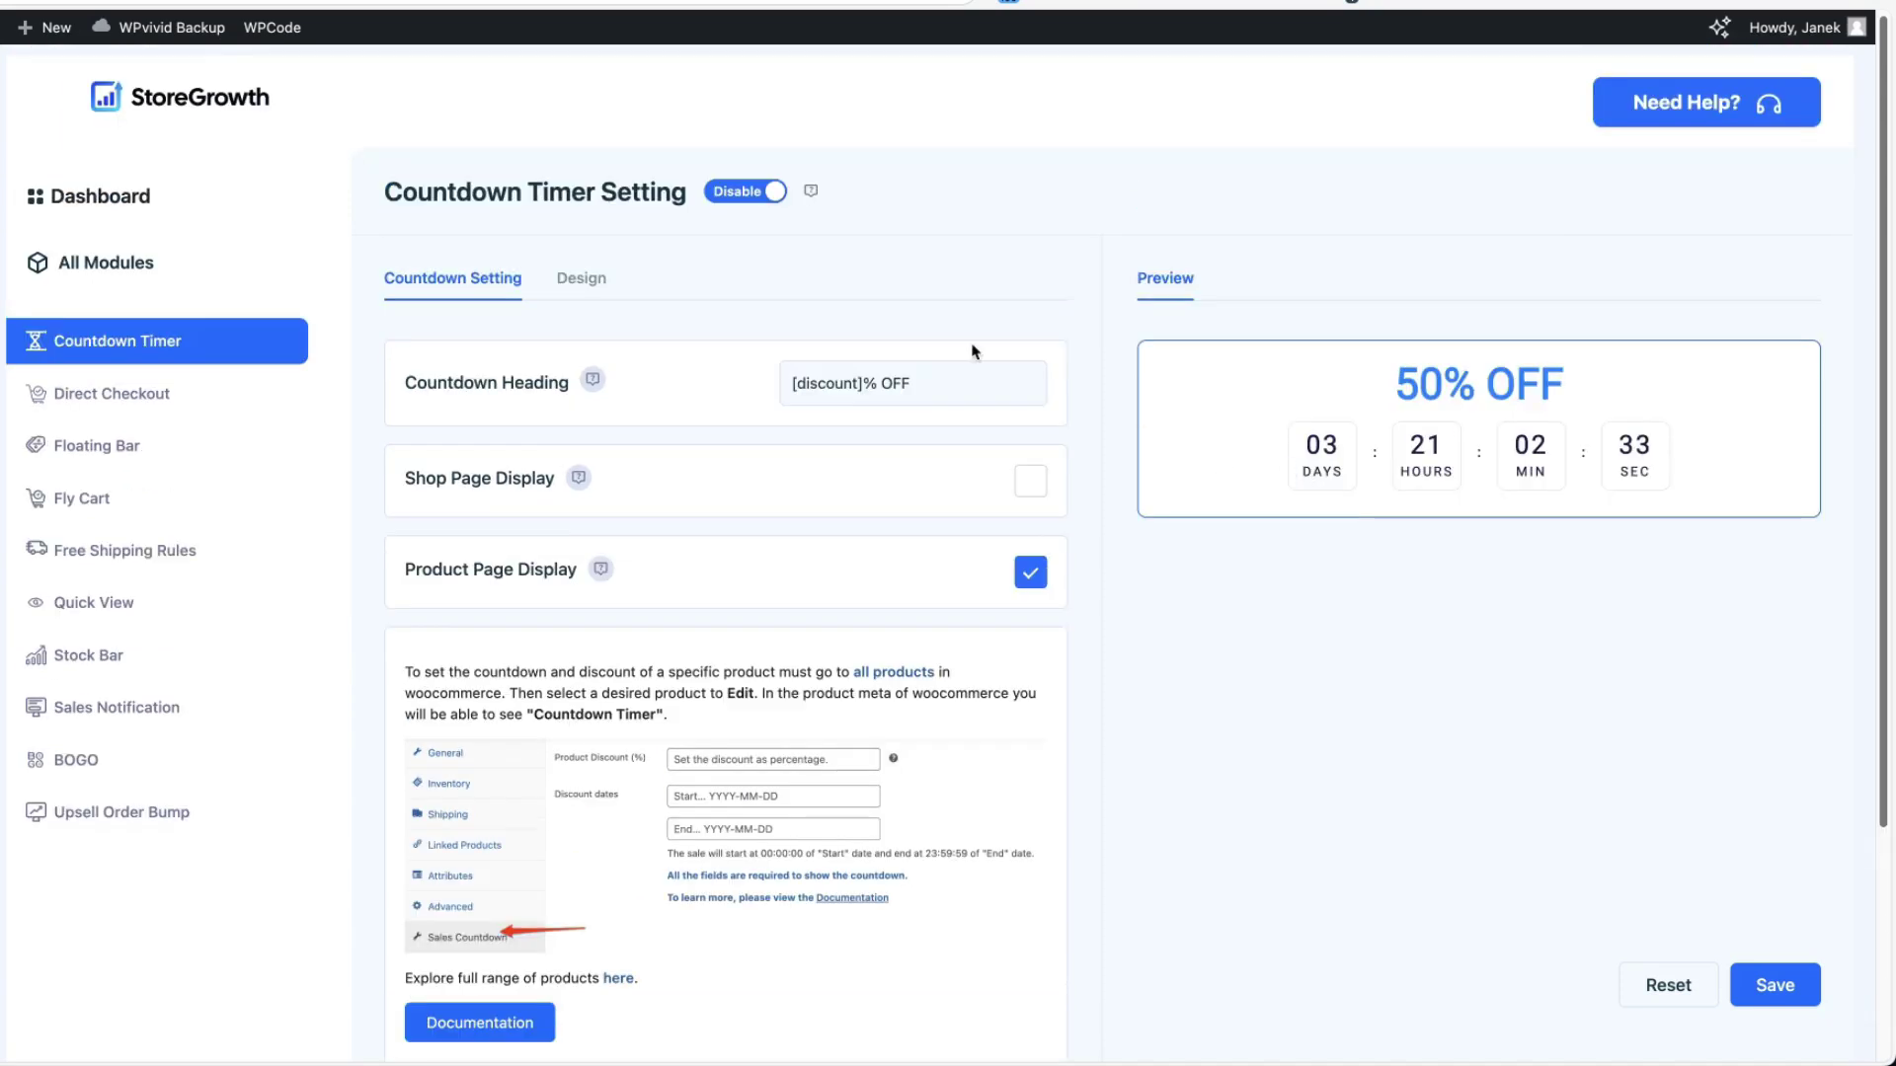
- Show the Countdown Timer's design options and examine its font, color and template choices
click(588, 281)
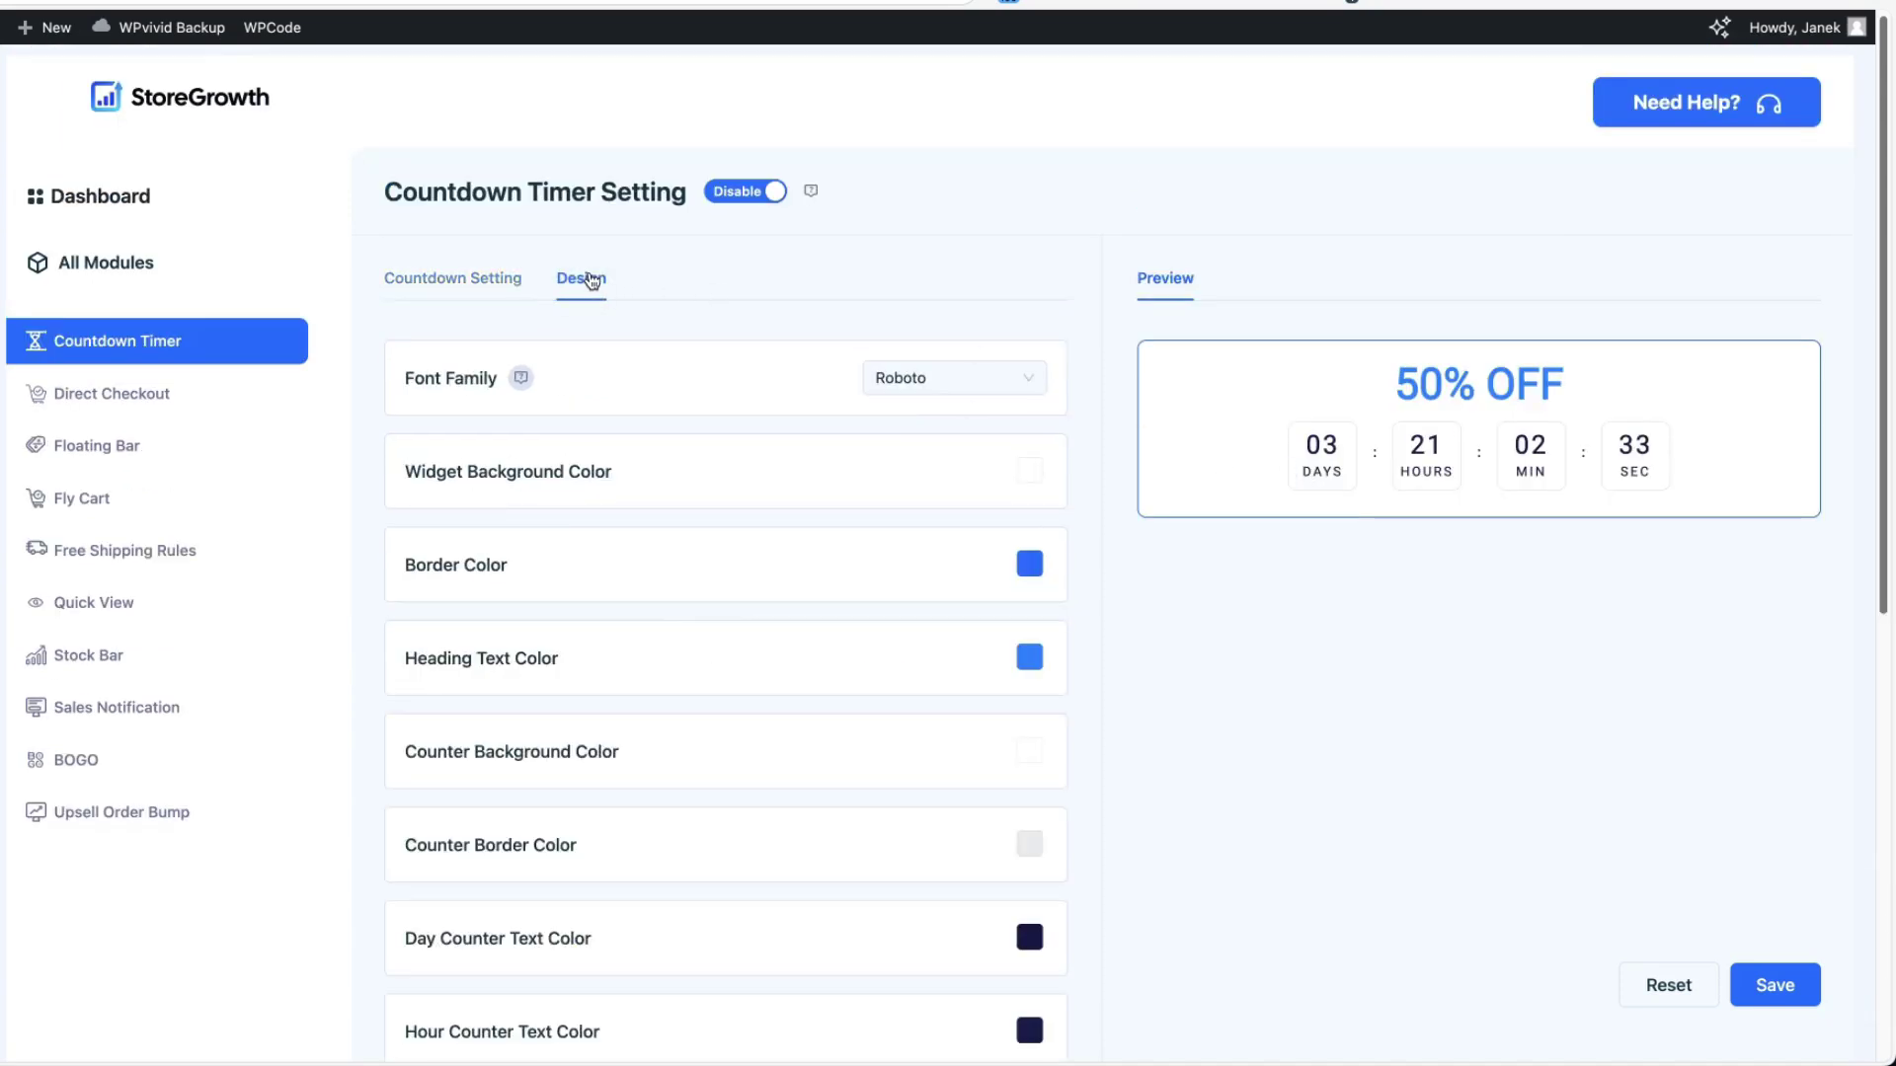
scroll(867, 462, down, 10)
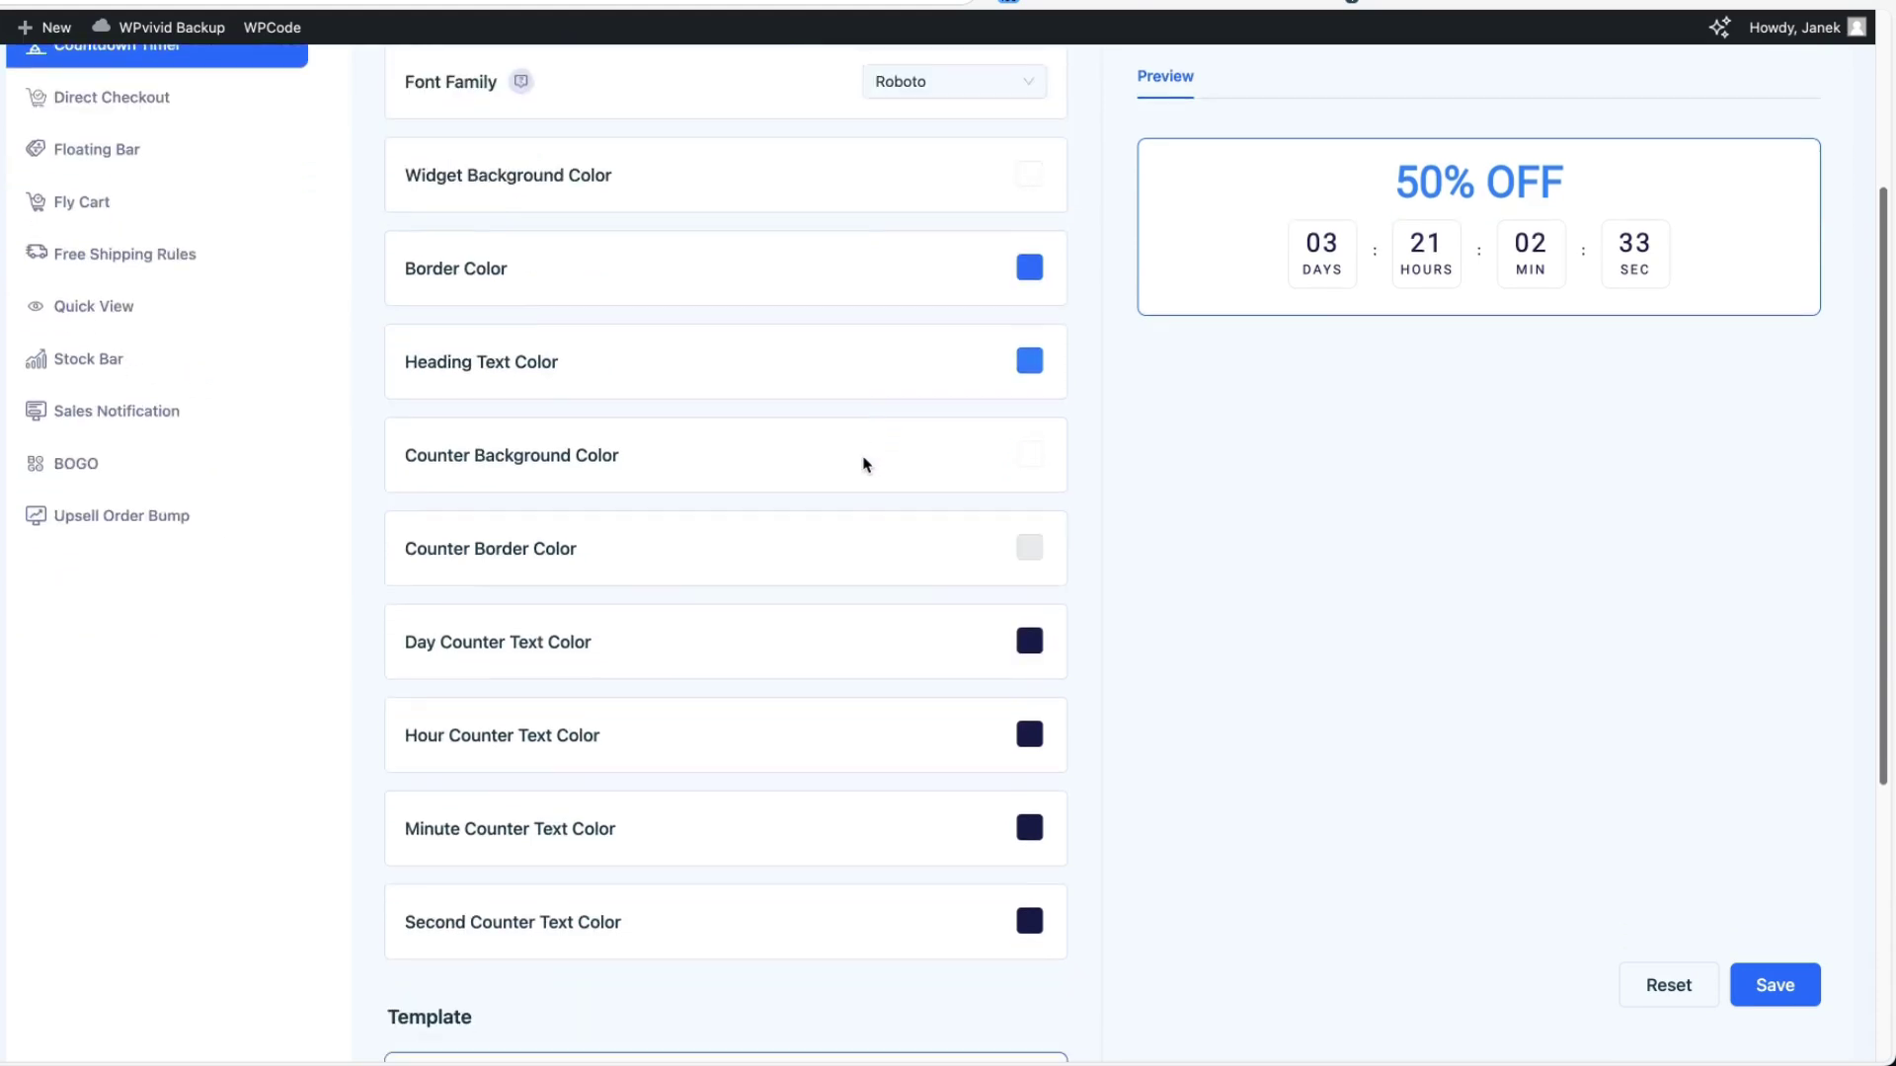
scroll(865, 458, down, 4)
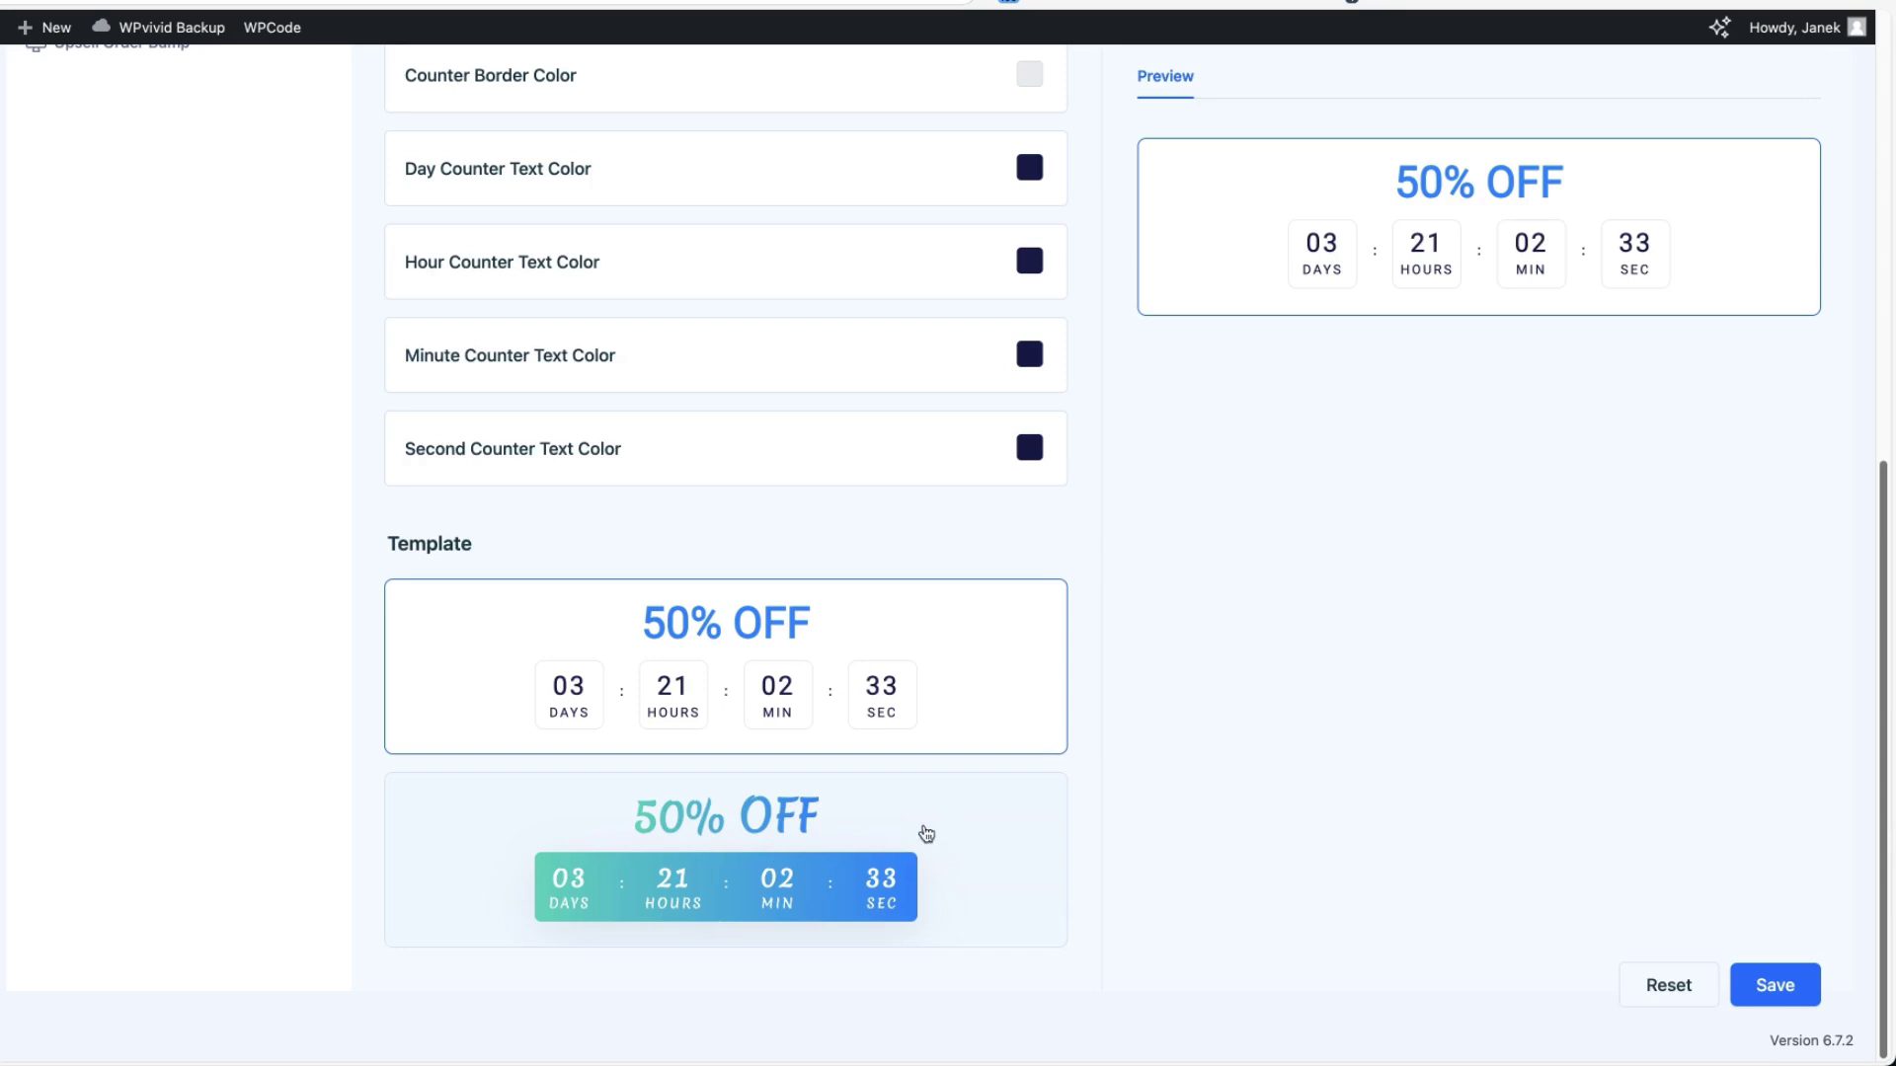
scroll(1045, 605, up, 10)
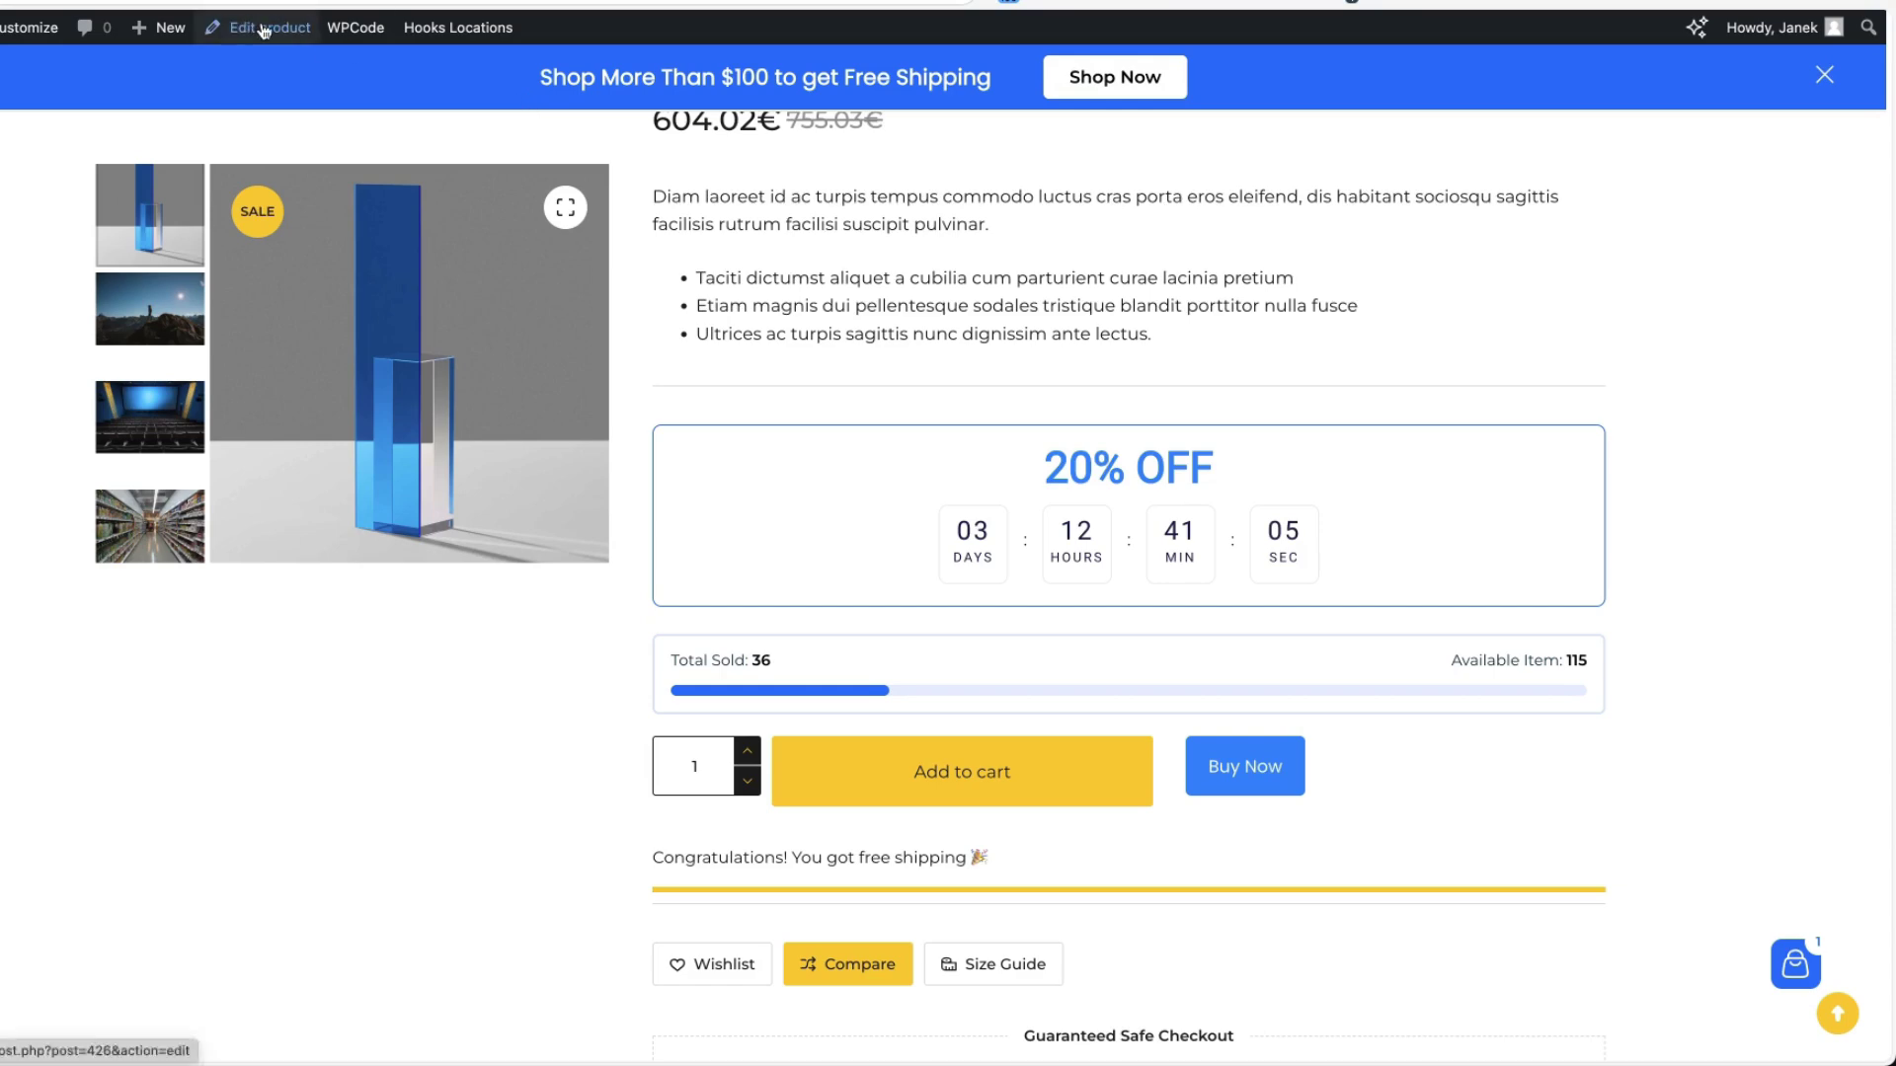
- Open the Blue Umbral product for editing and display the Countdown Timer section of its product data
click(264, 30)
scroll(770, 523, down, 10)
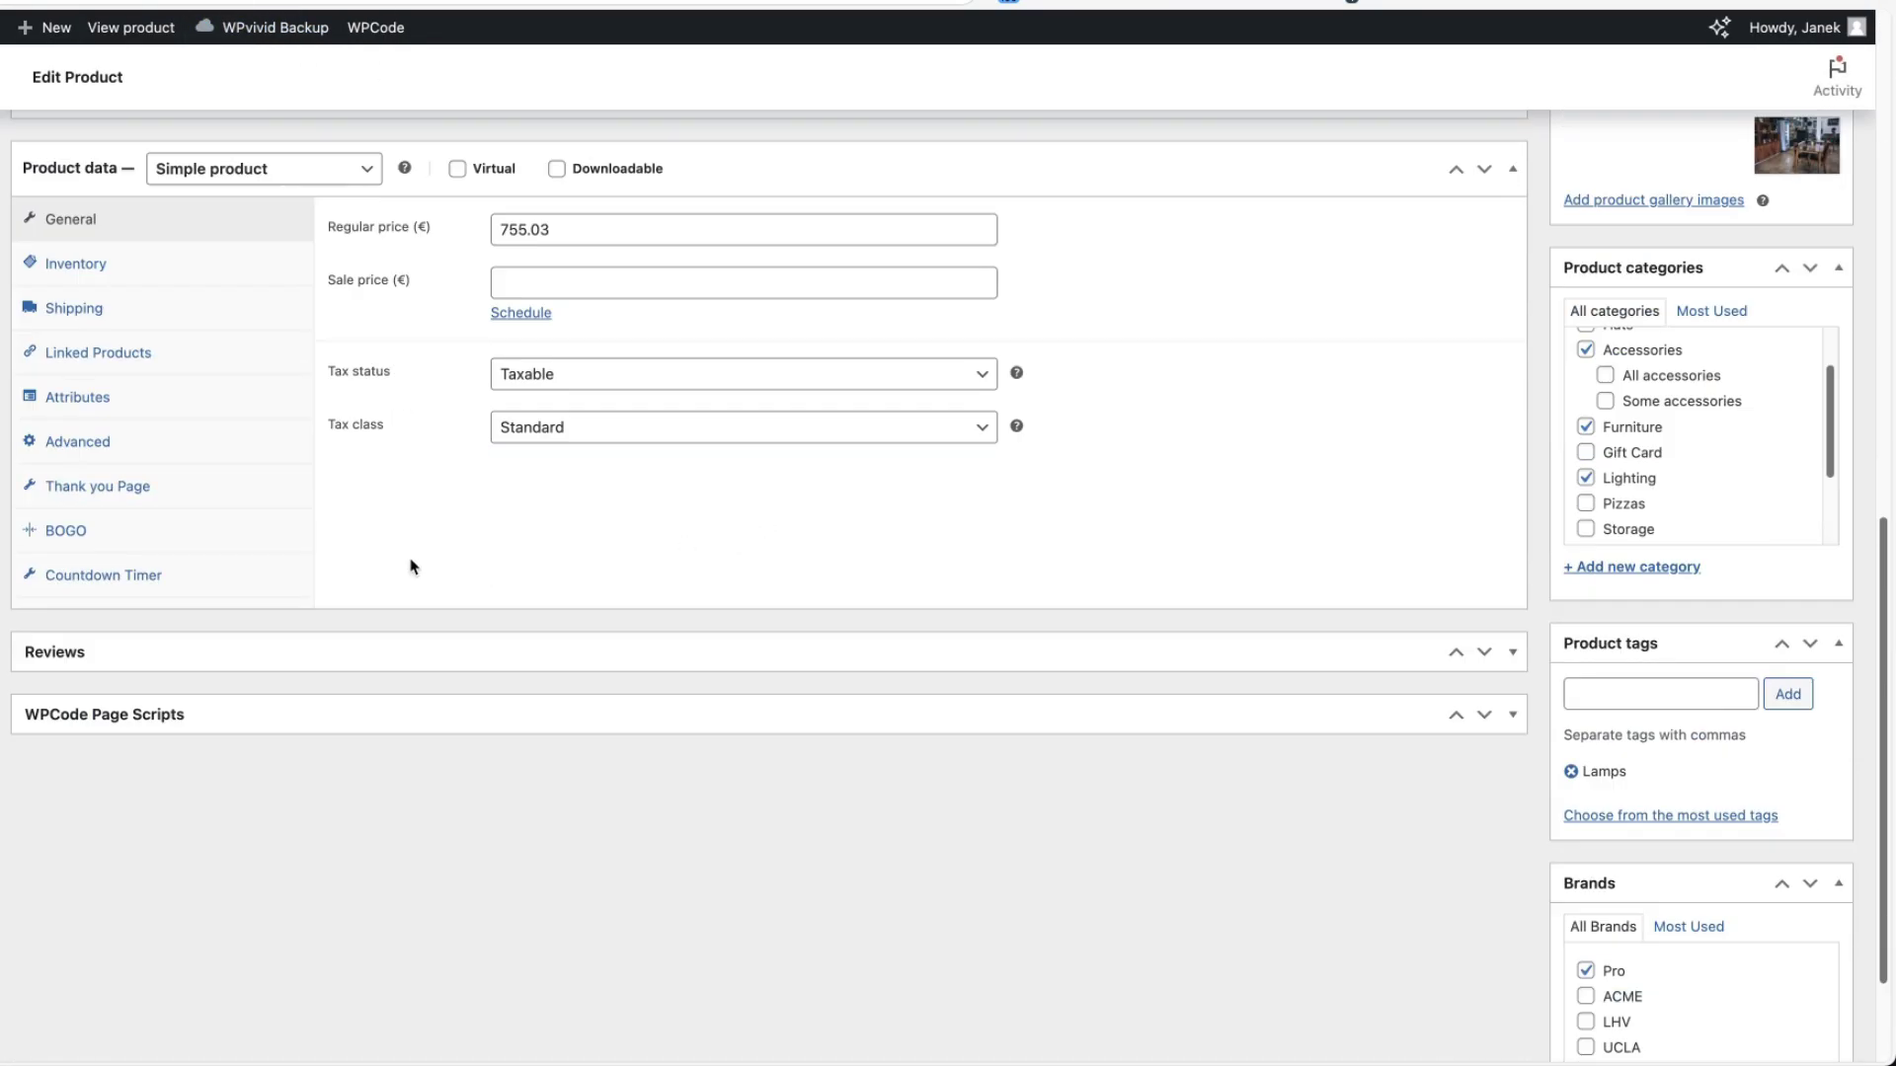
click(120, 581)
scroll(592, 770, up, 4)
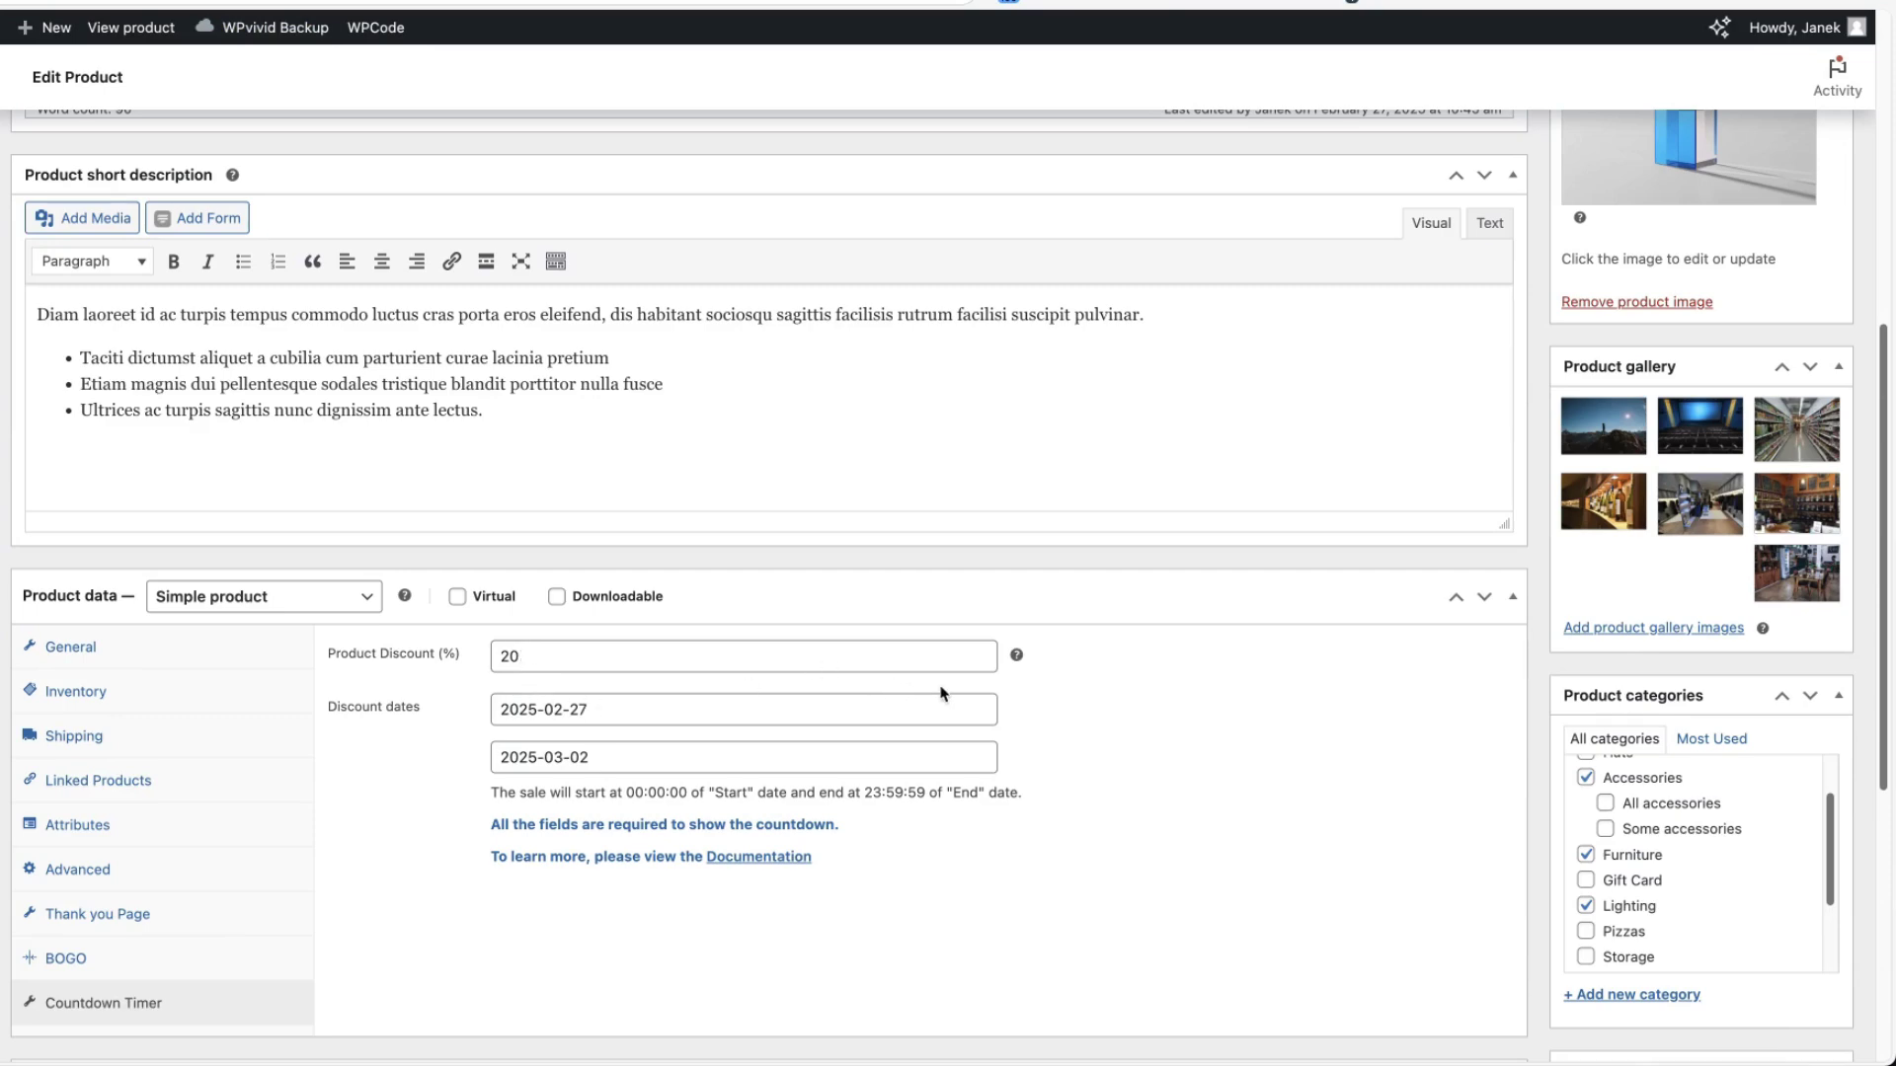
- Return to the Blue Umbral product's store page and view its countdown
scroll(943, 693, up, 7)
click(137, 31)
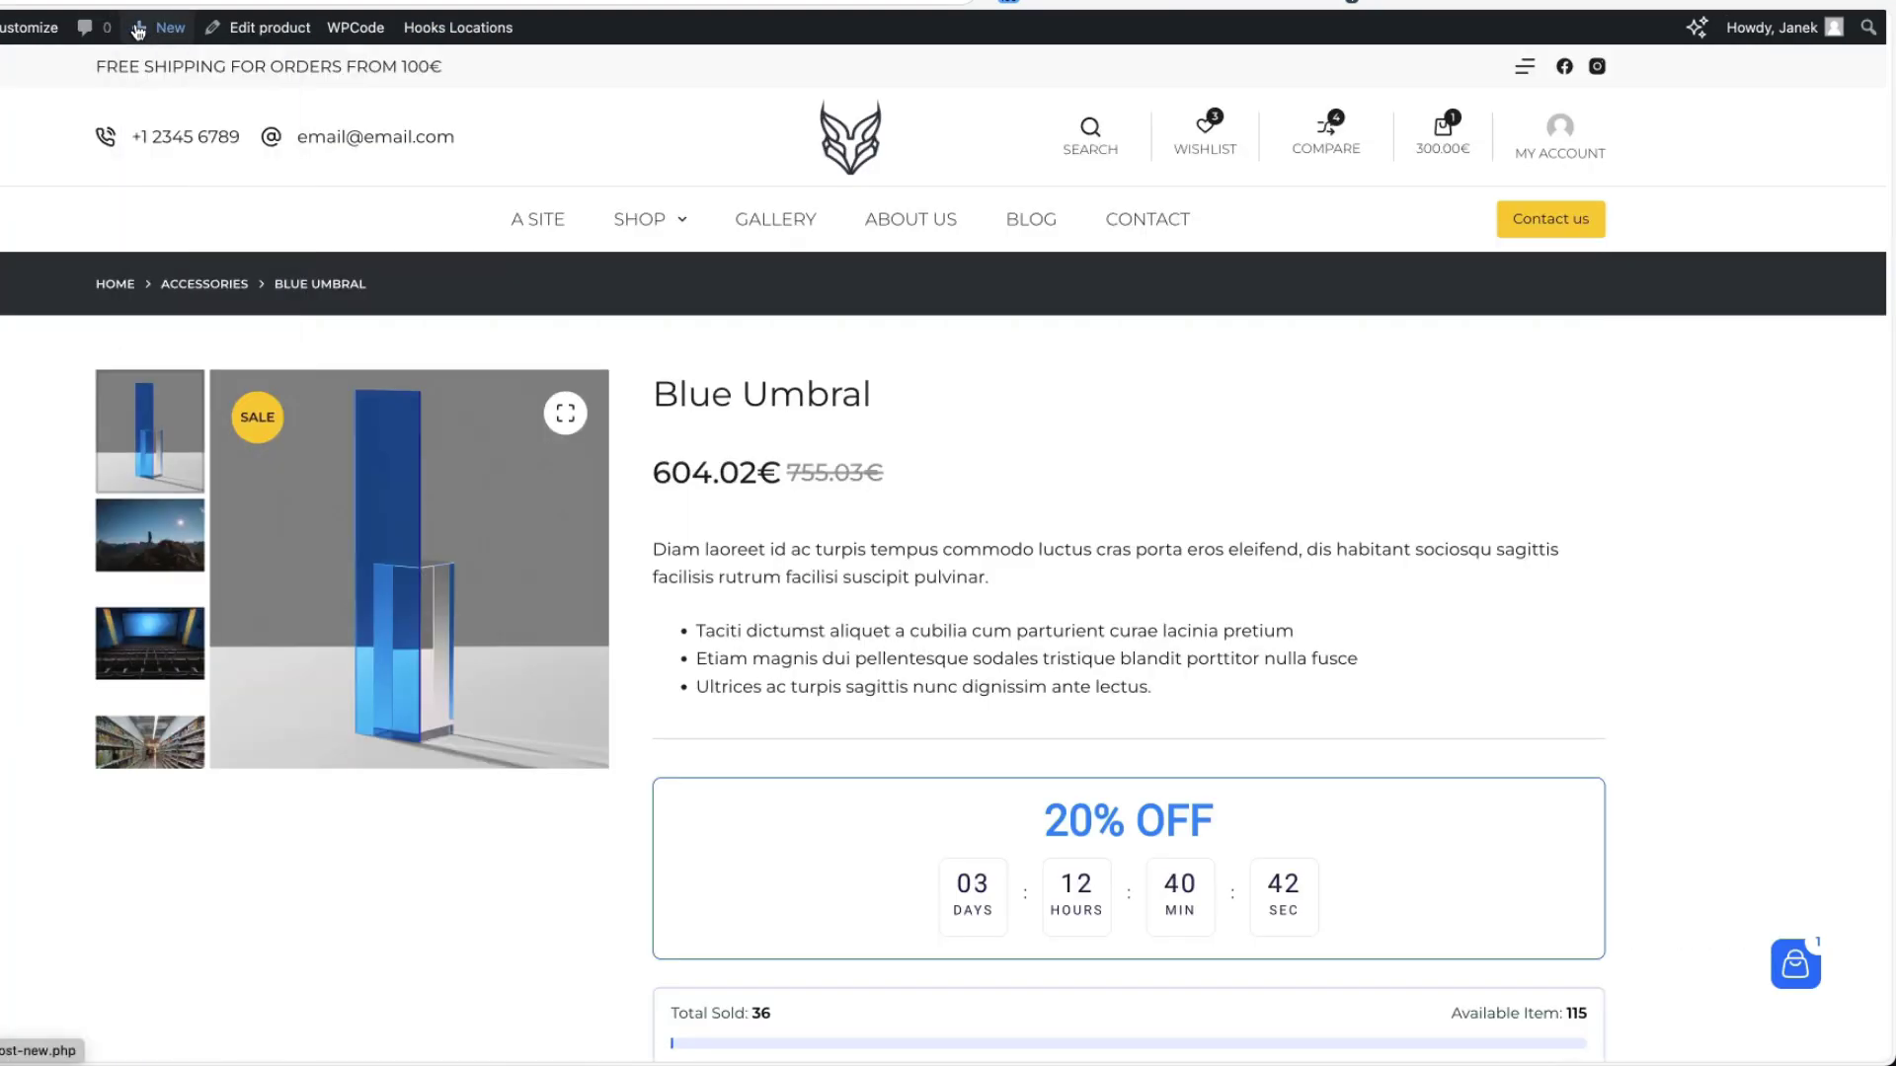
scroll(1482, 790, down, 1)
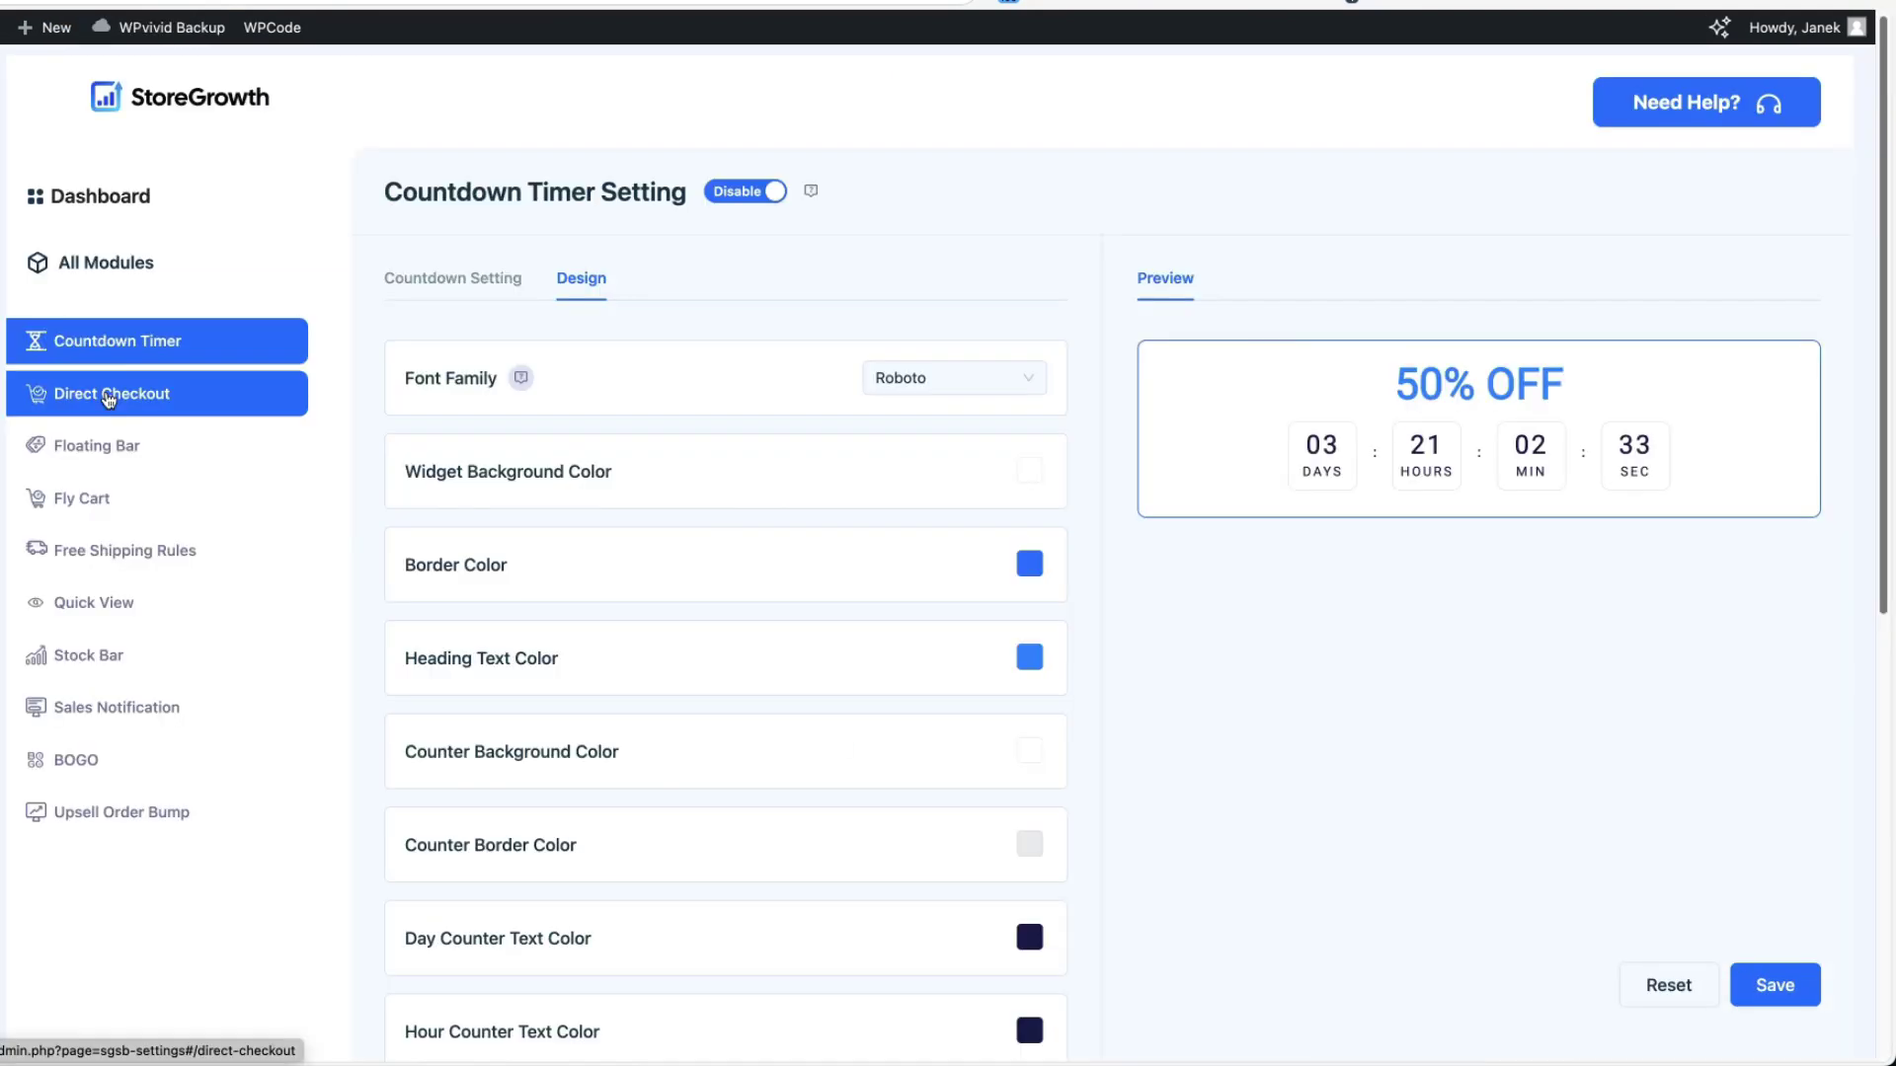
- Open the Direct Checkout settings and test Buy Now for the Elephant Chair on the shop page, viewing the checkout page
click(111, 395)
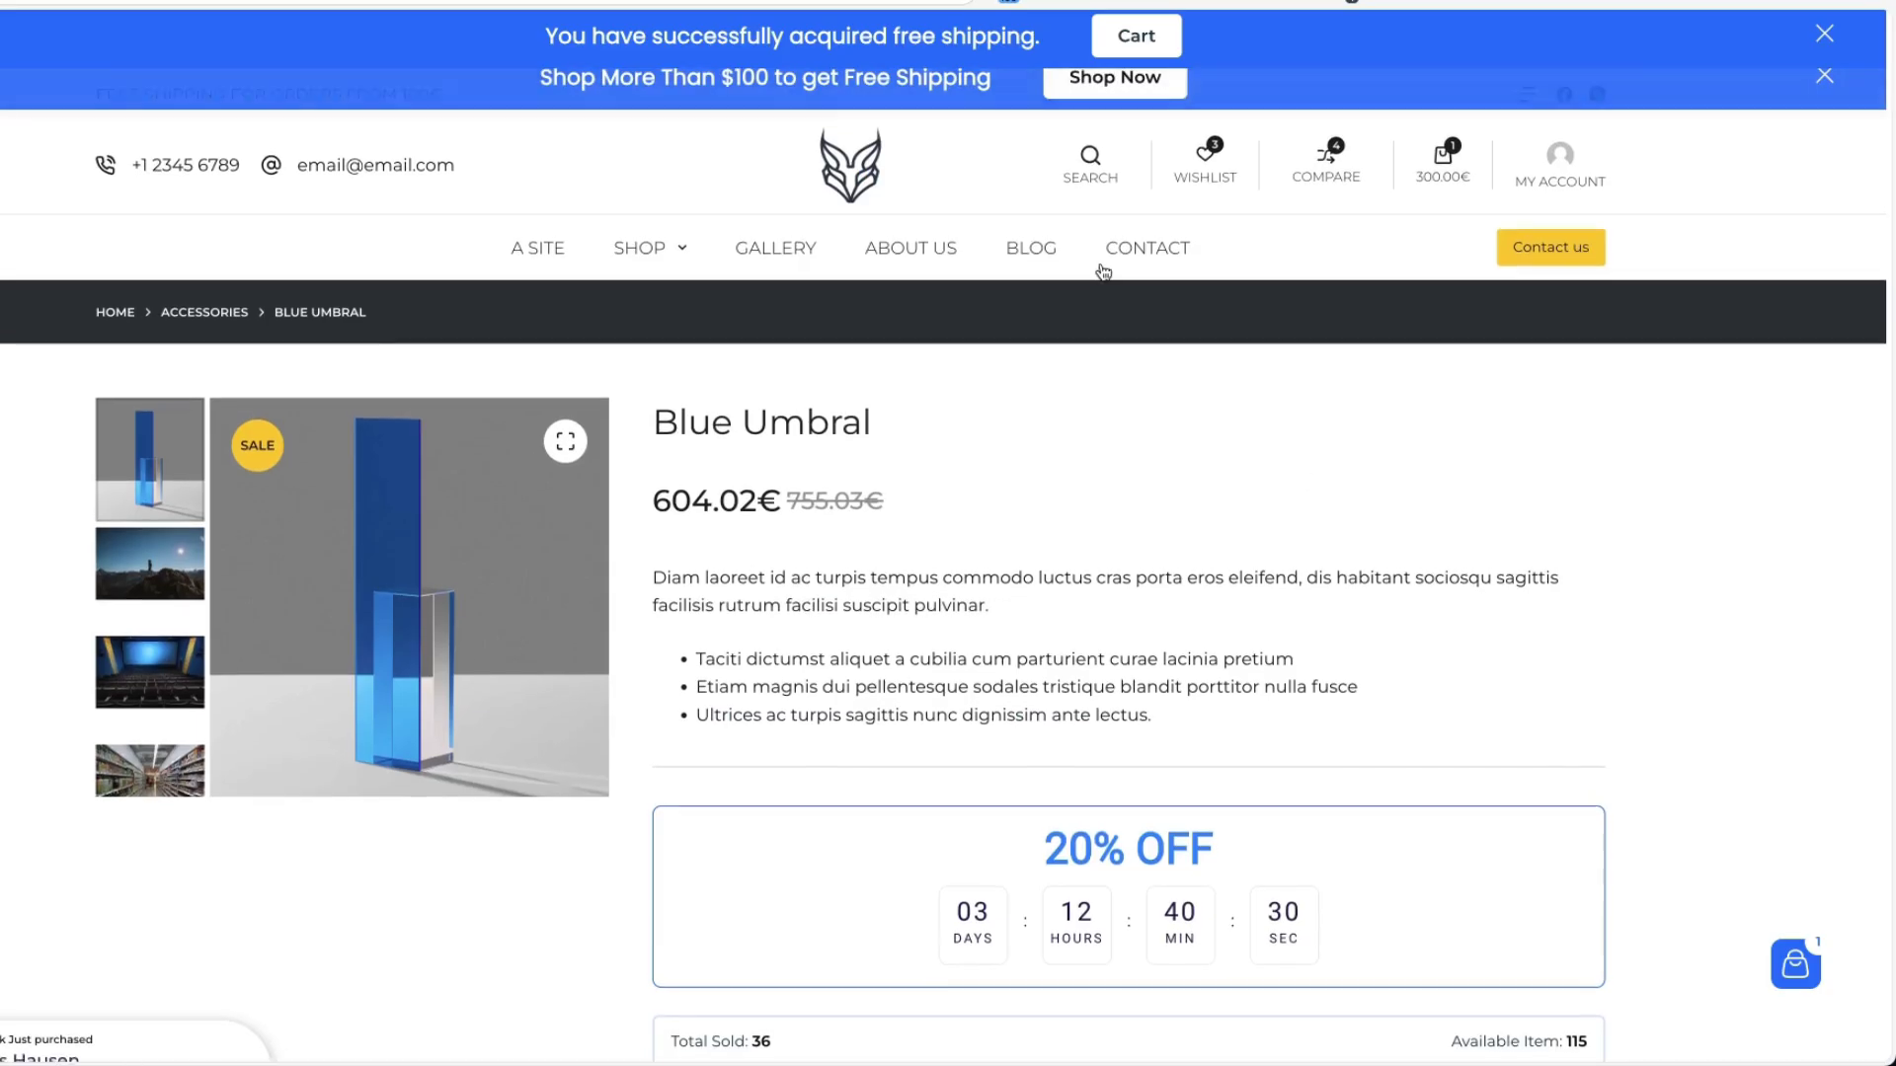
scroll(1312, 465, down, 5)
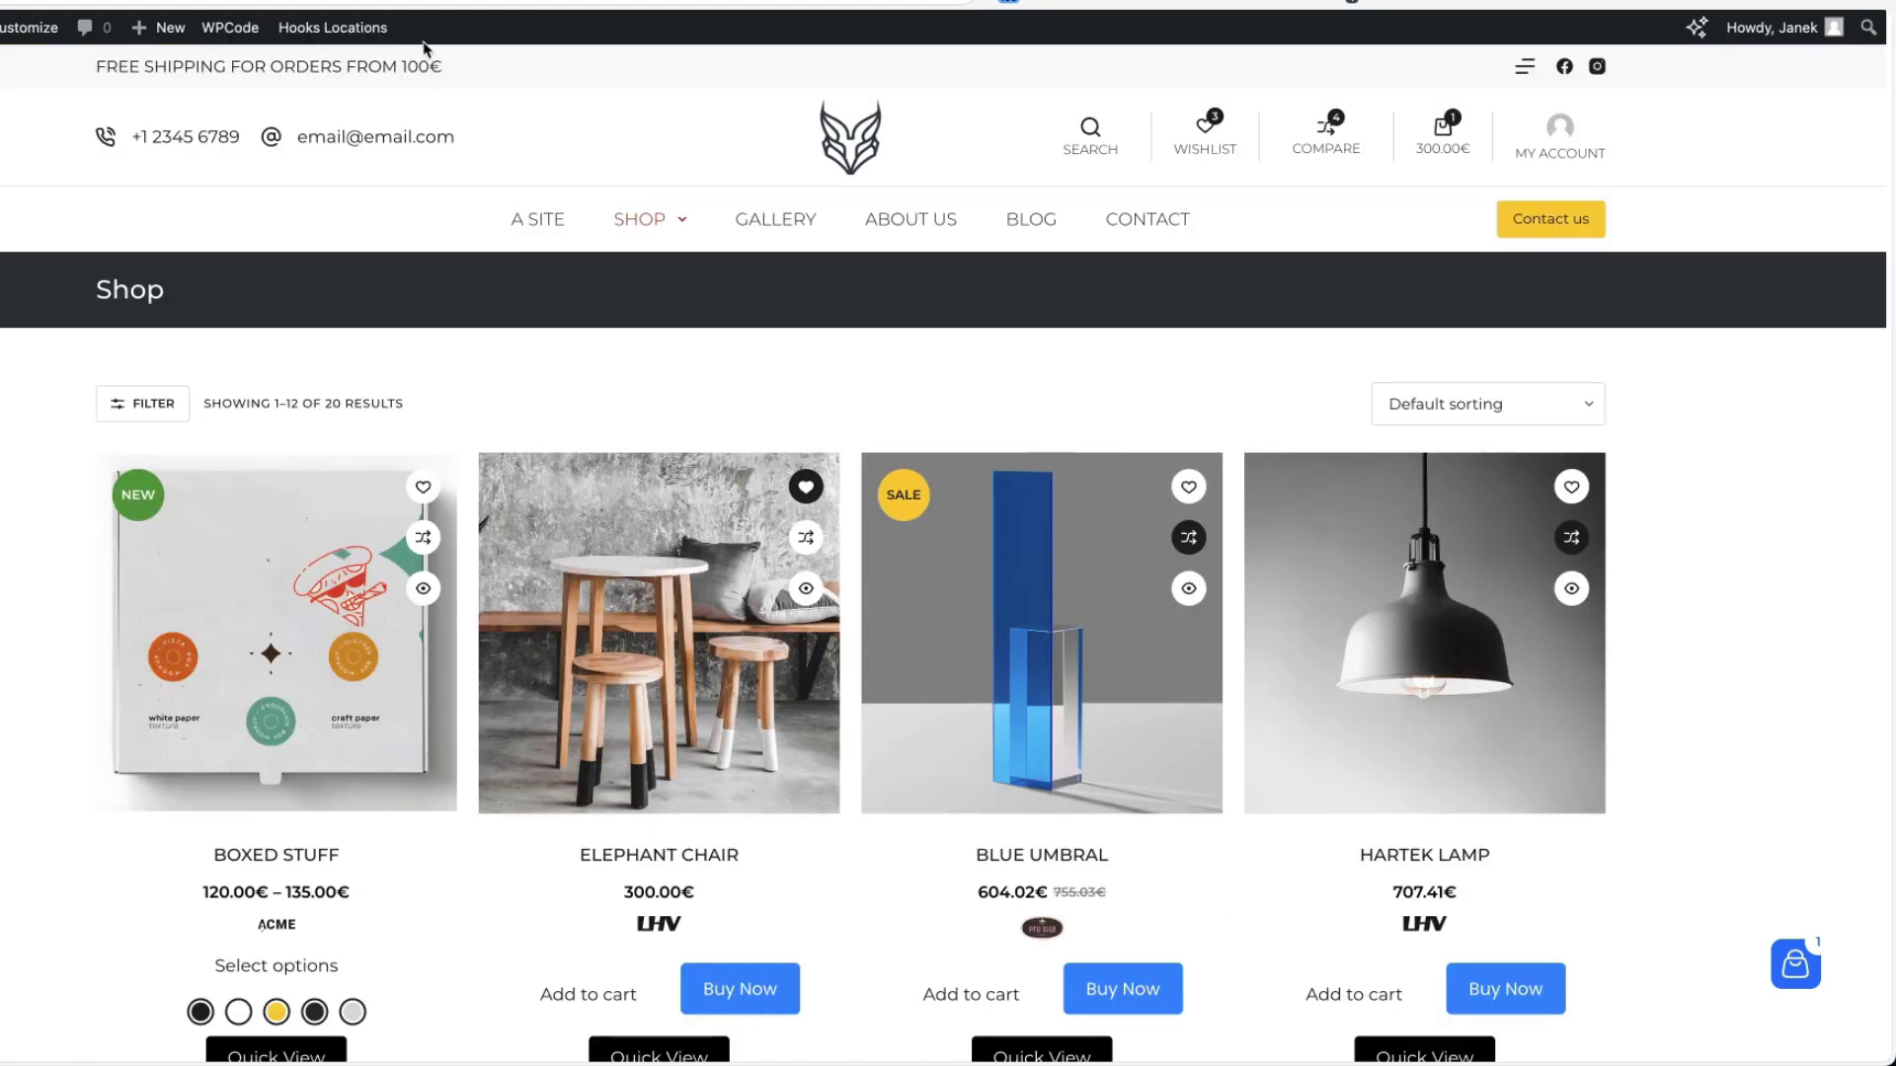
click(771, 992)
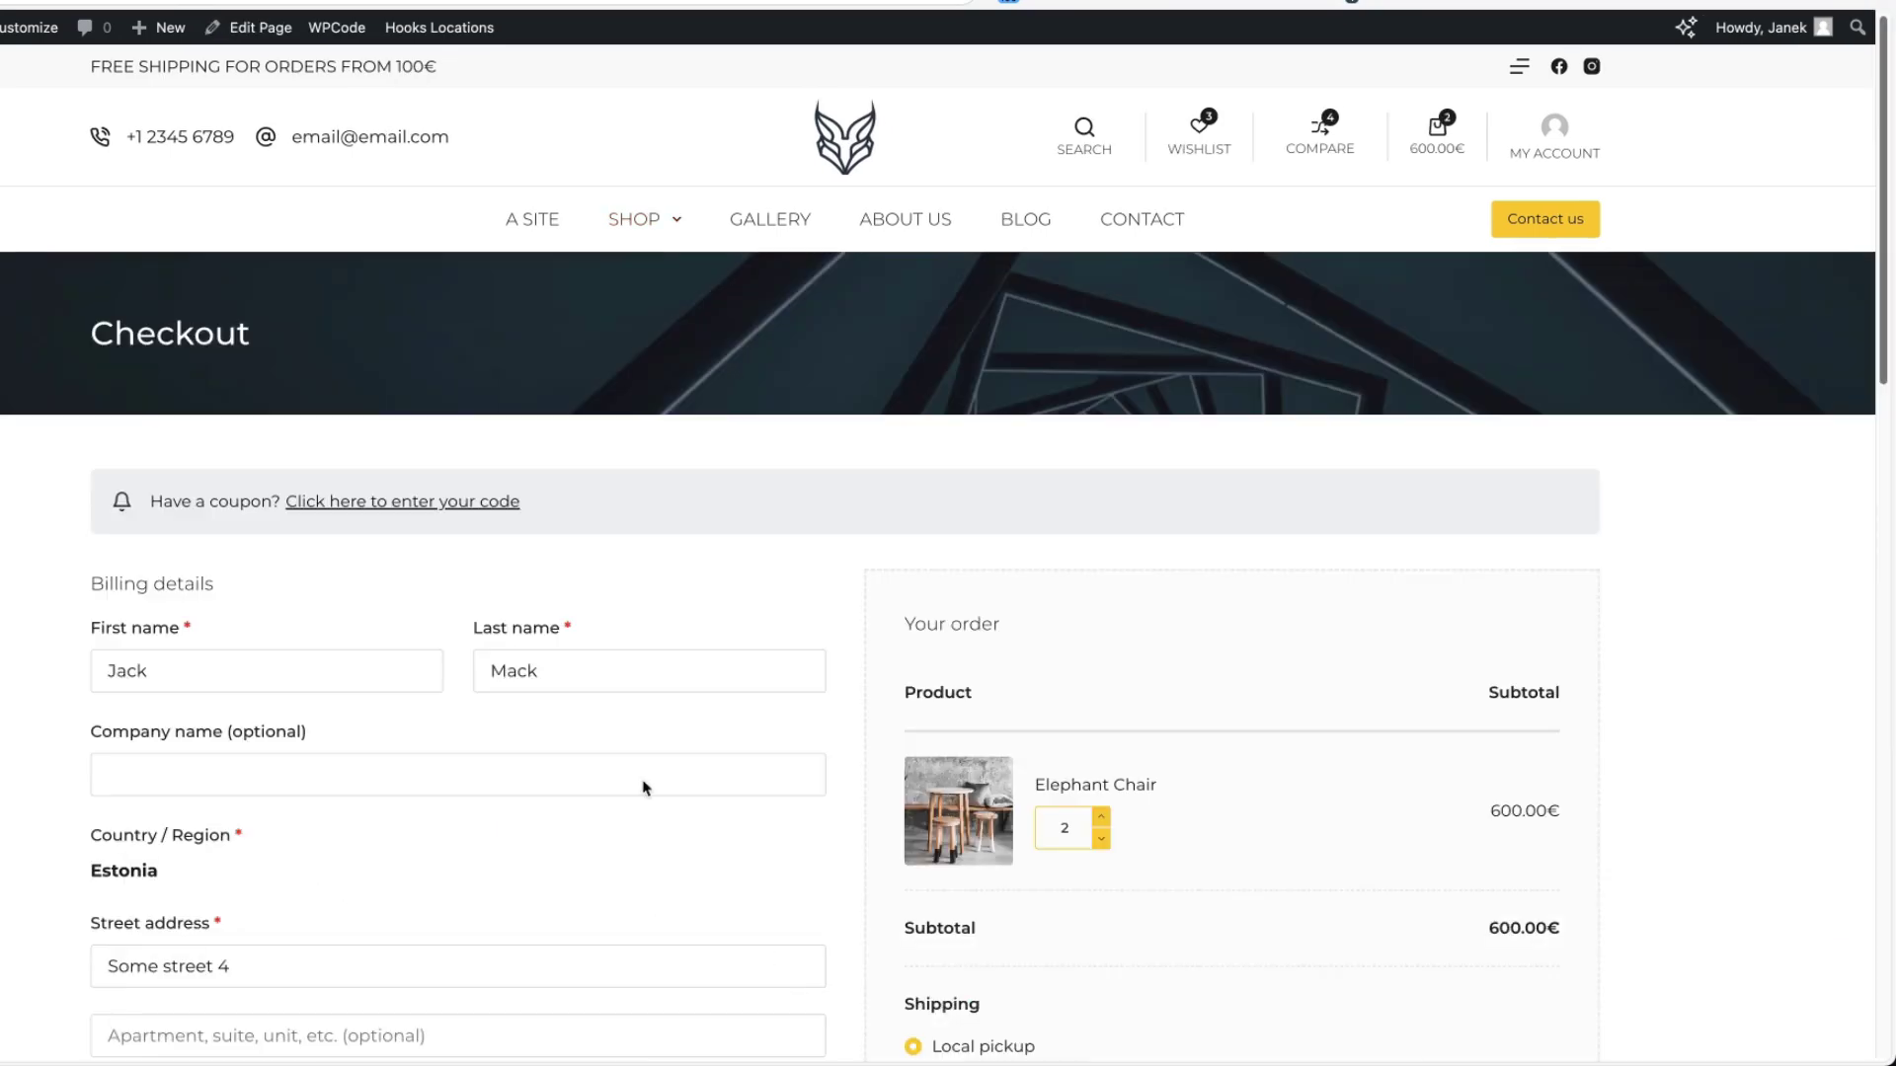
scroll(44, 543, down, 3)
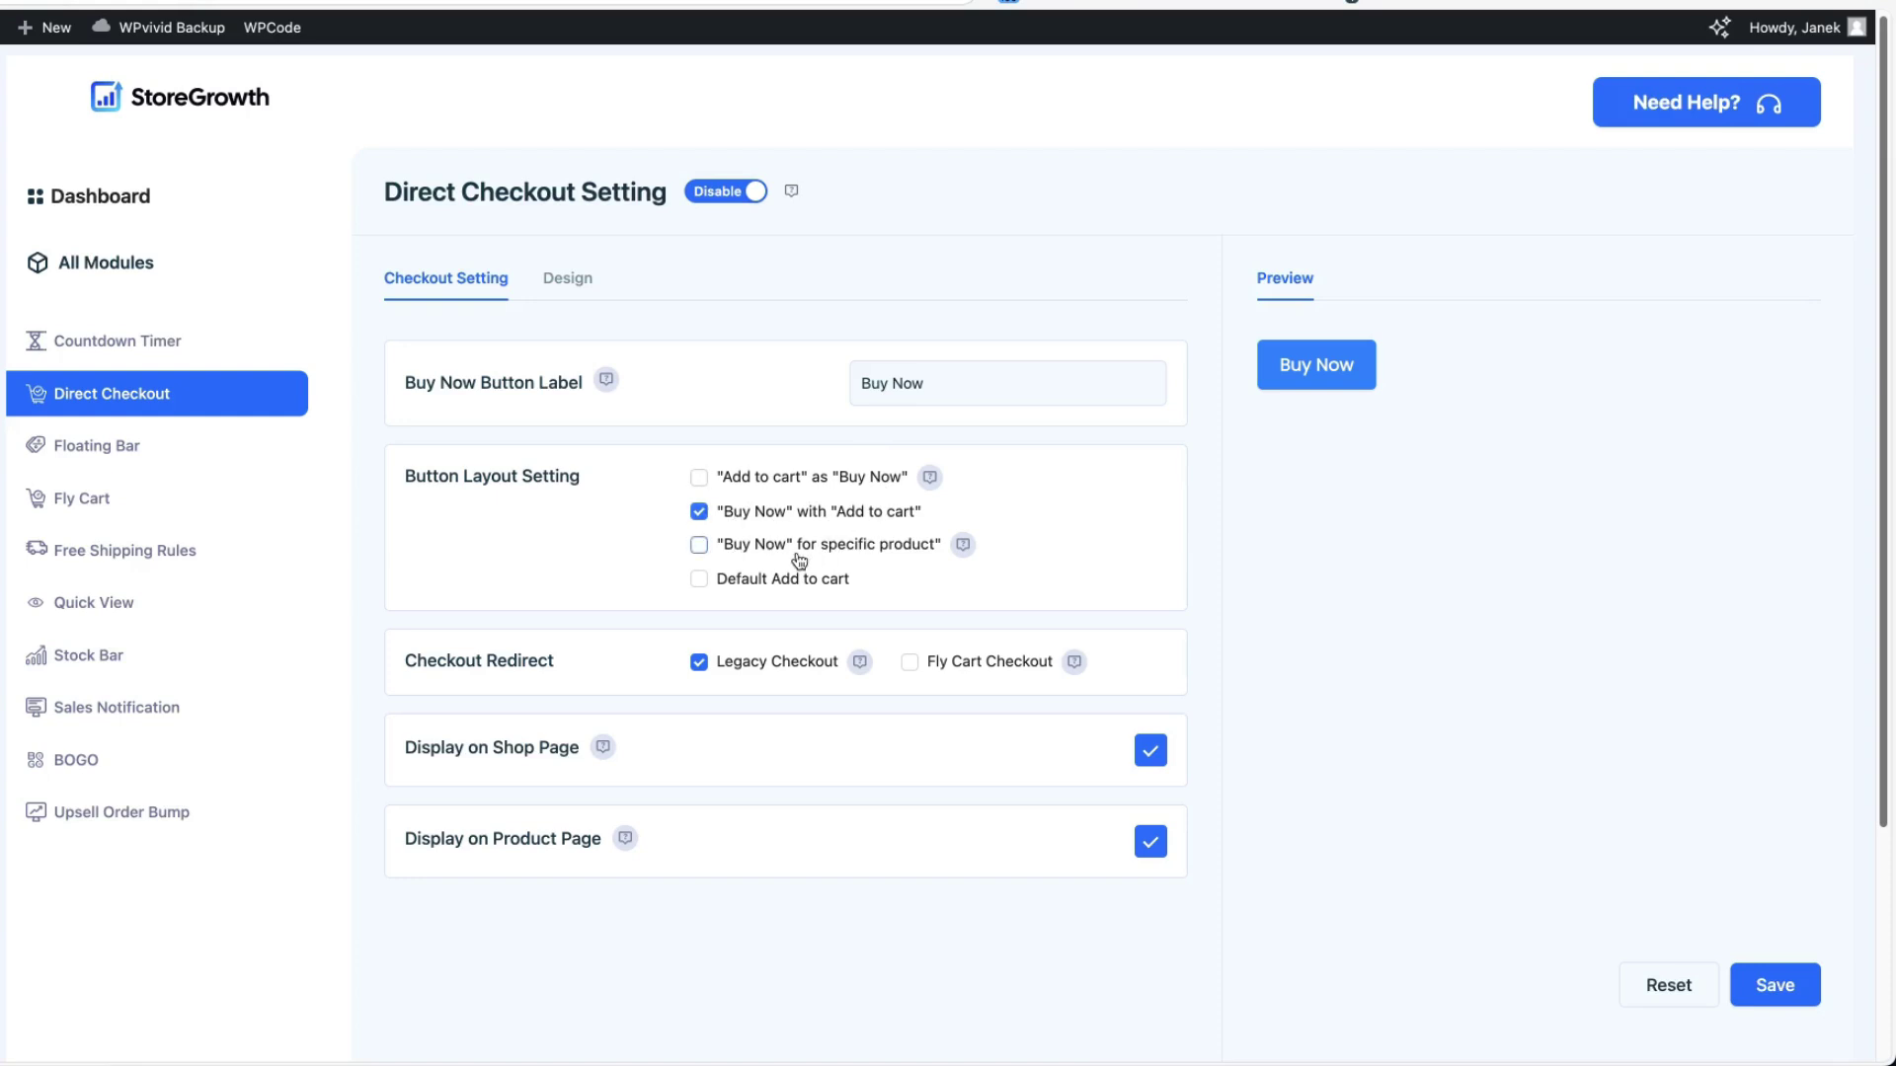
- Try the "Buy Now" for specific product button layout, and switch back to "Buy Now" with "Add to cart"
click(699, 544)
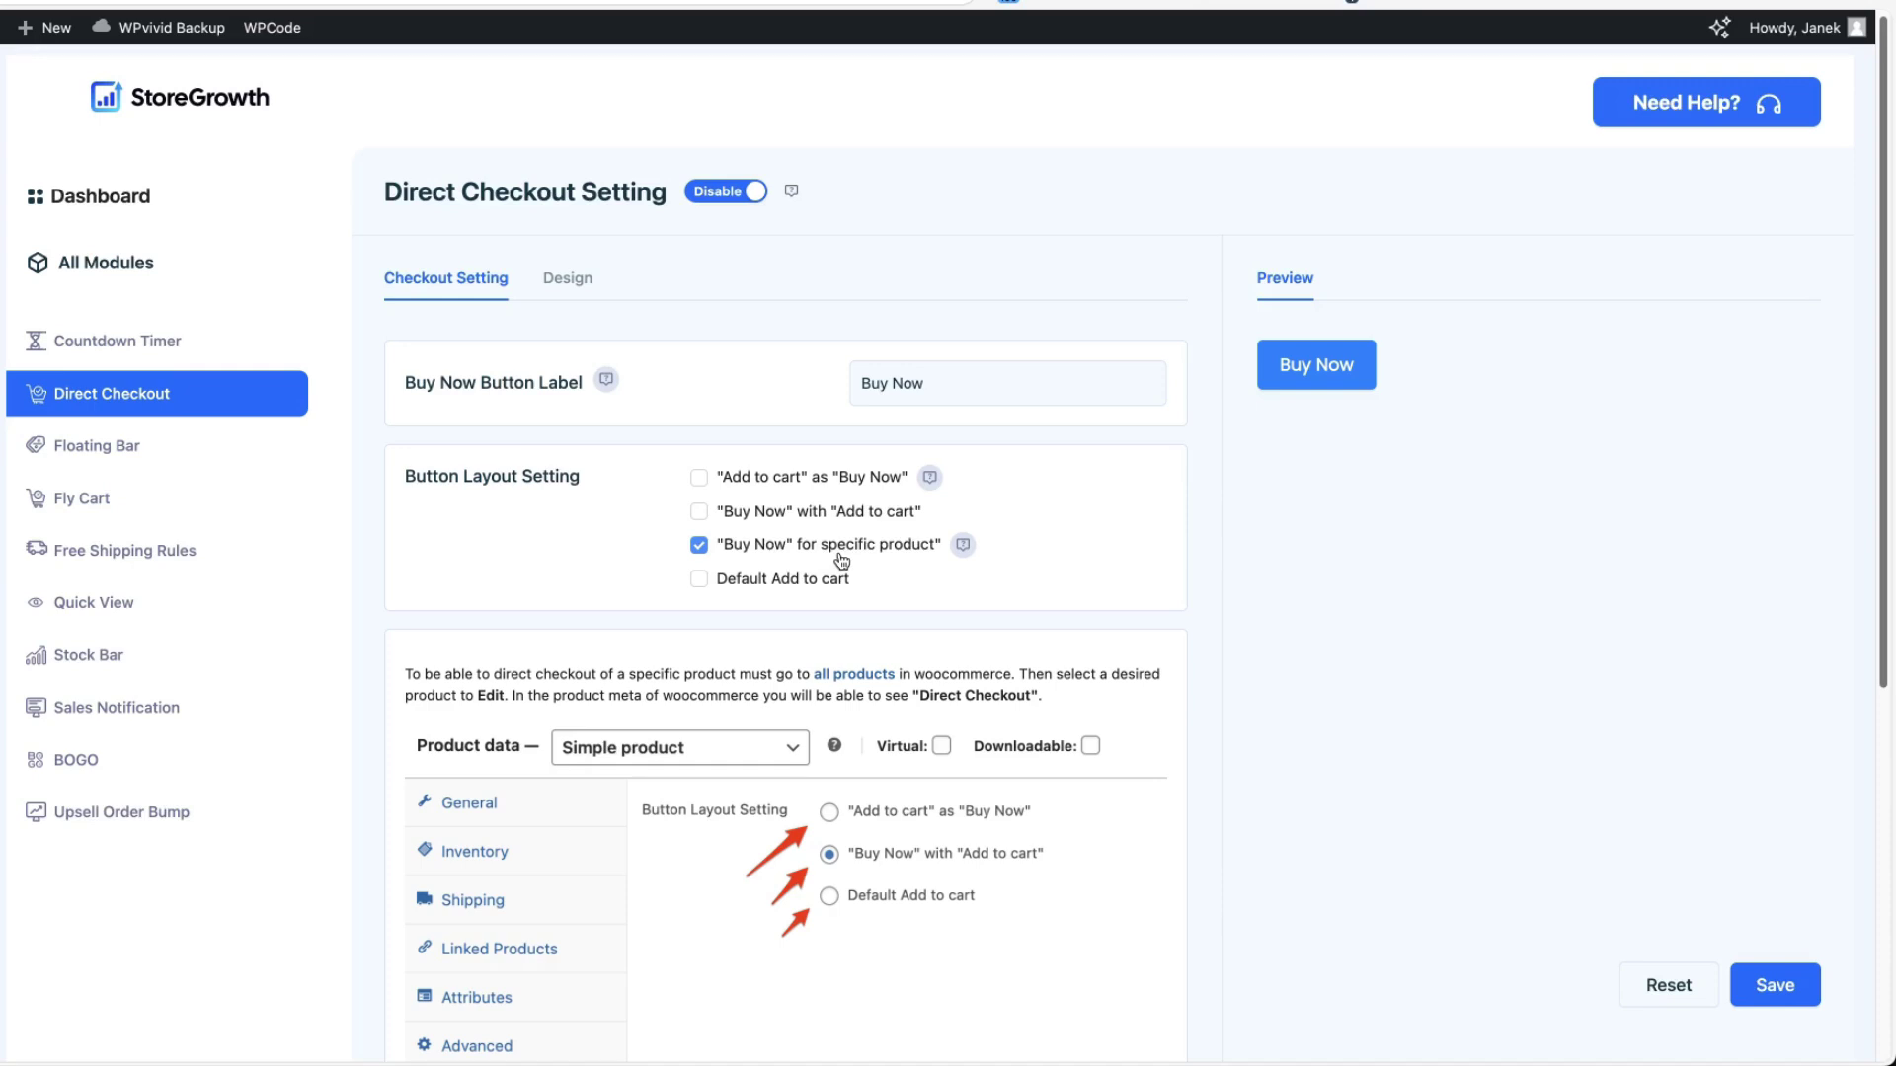
scroll(691, 740, down, 3)
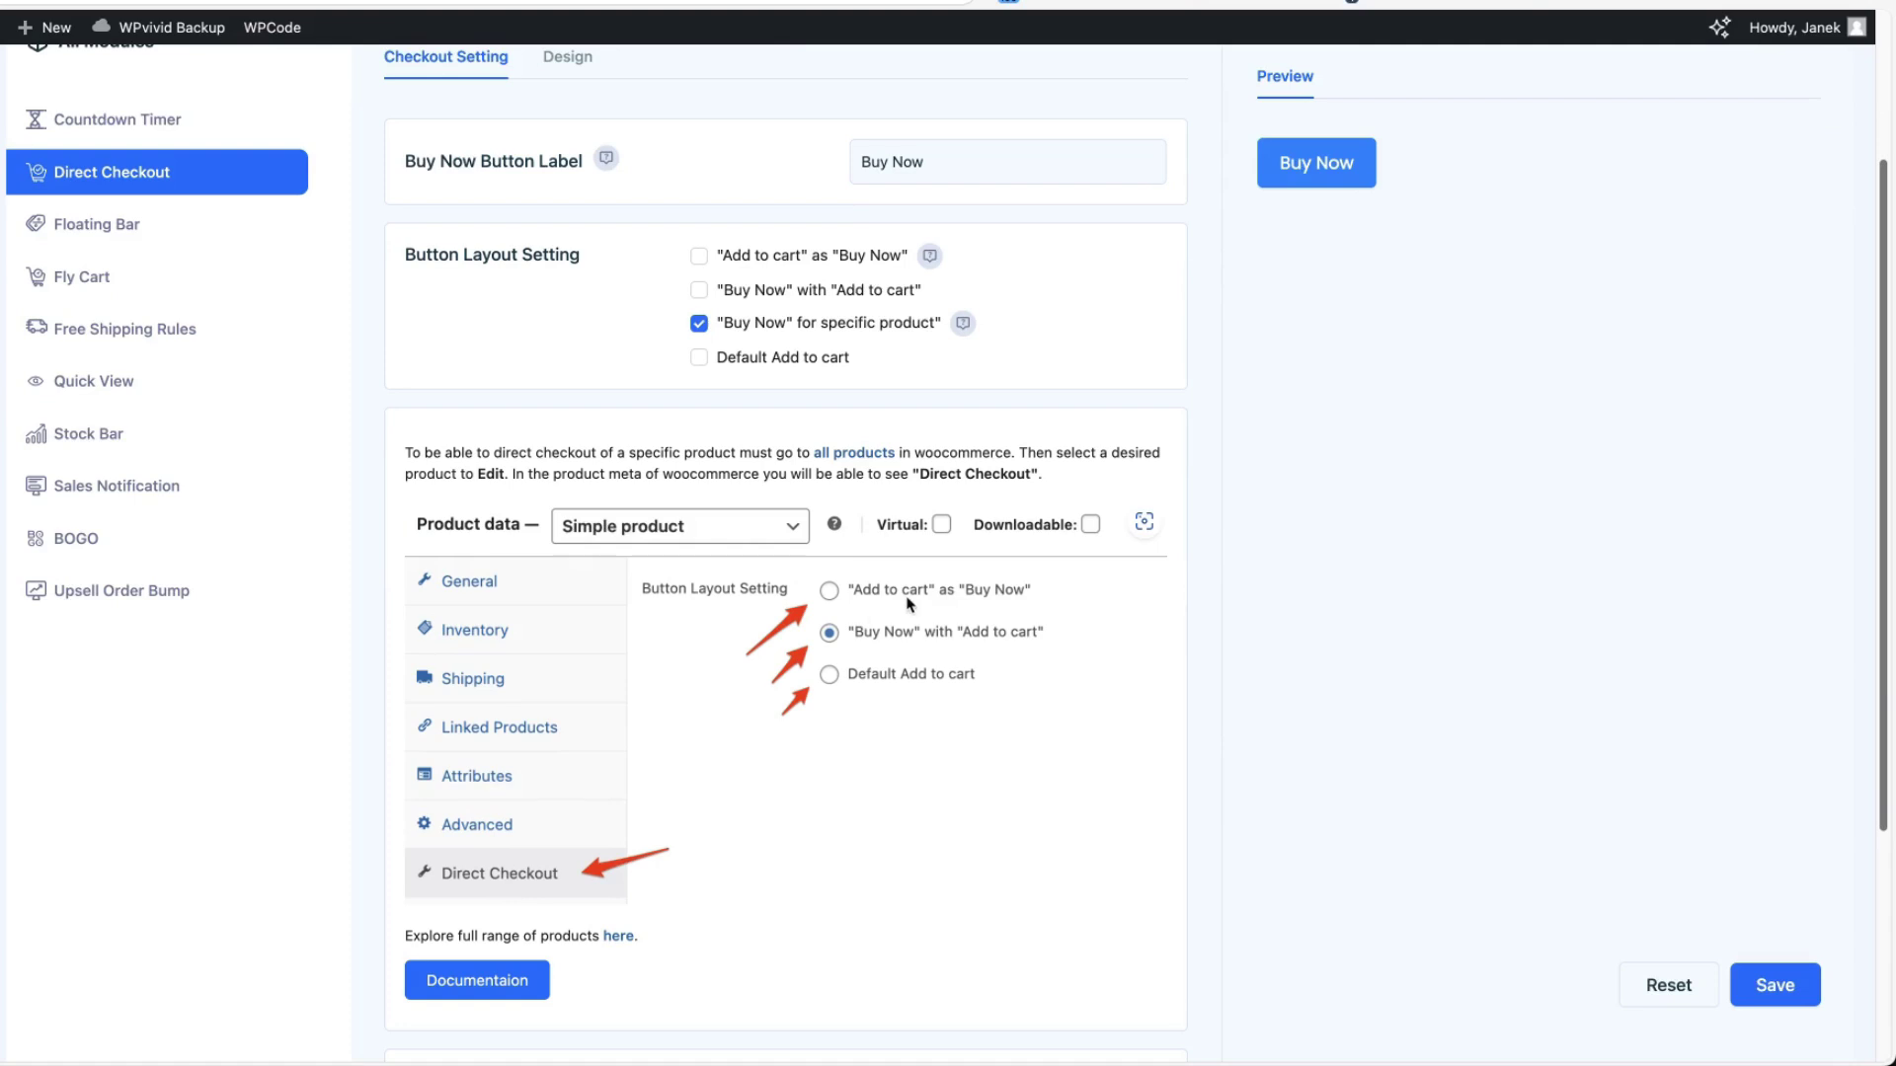
click(699, 289)
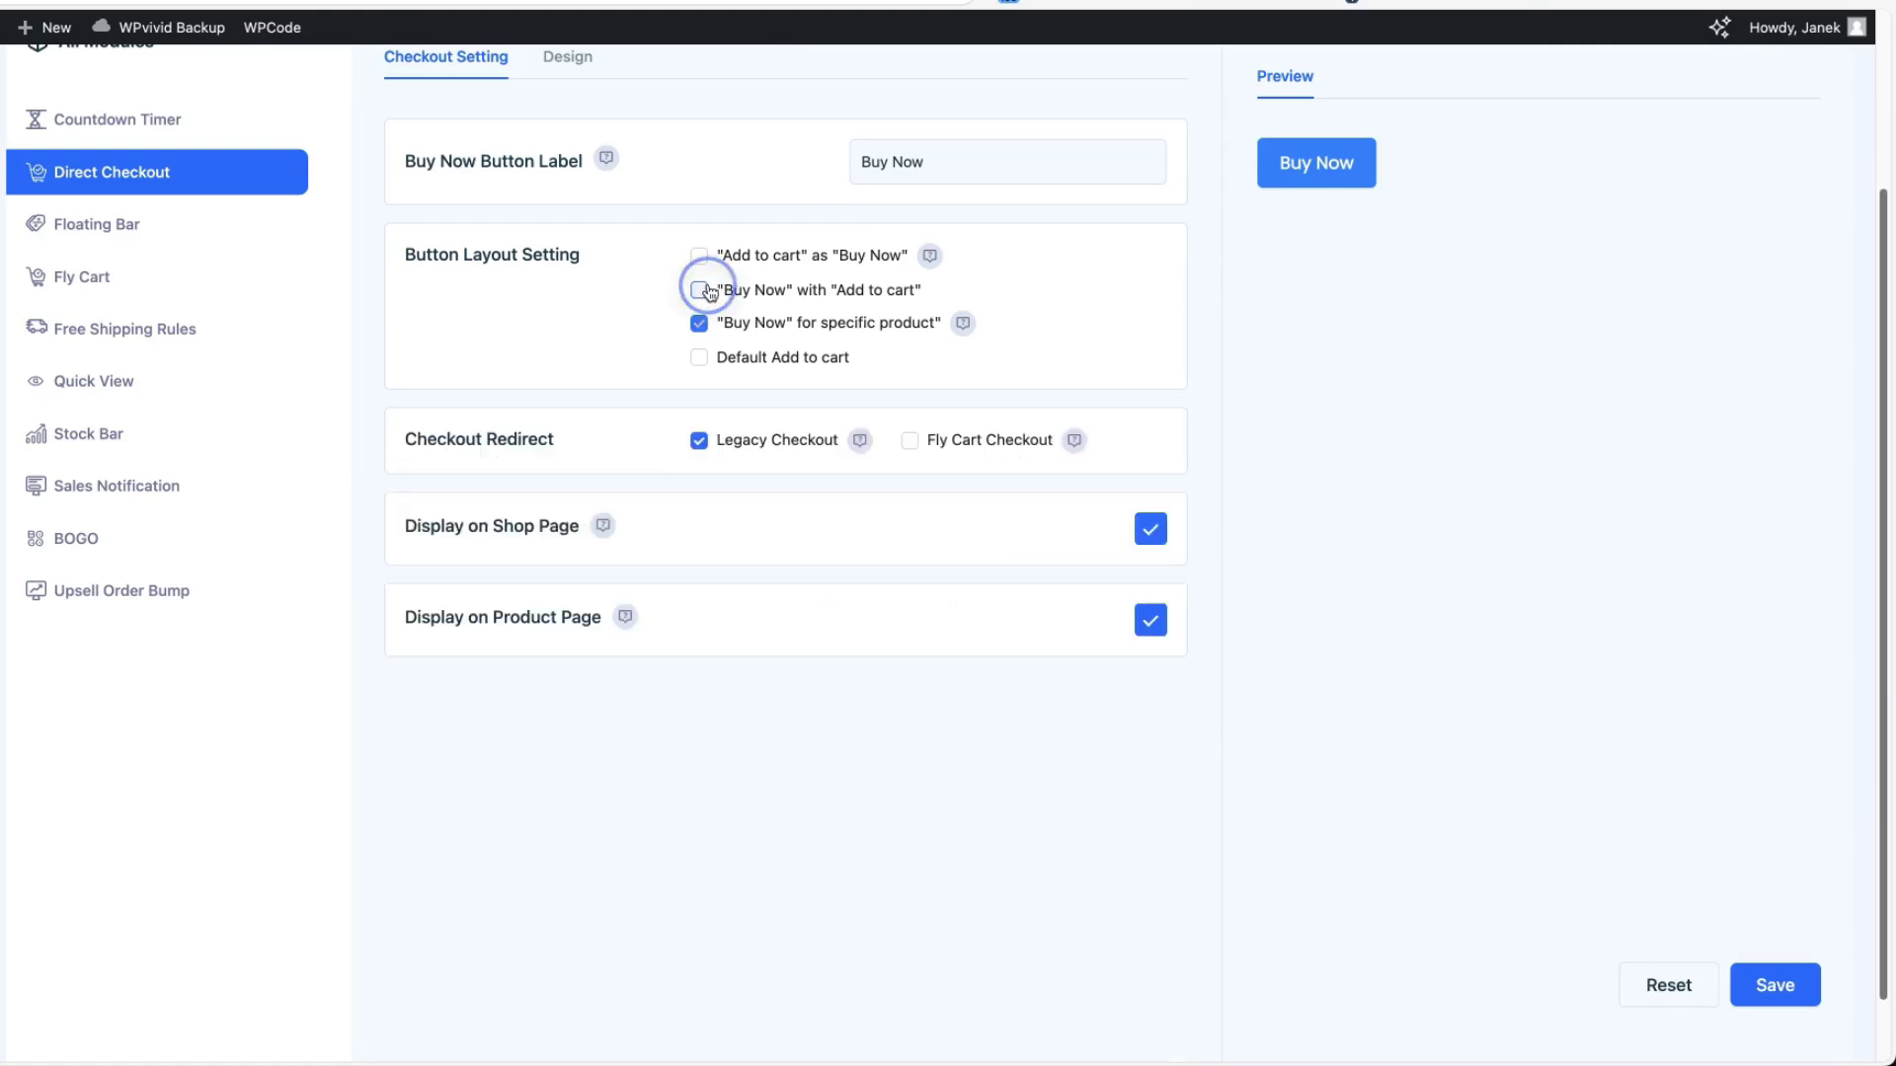
- Set the Direct Checkout redirect to Fly Cart Checkout and save the settings
scroll(800, 552, up, 1)
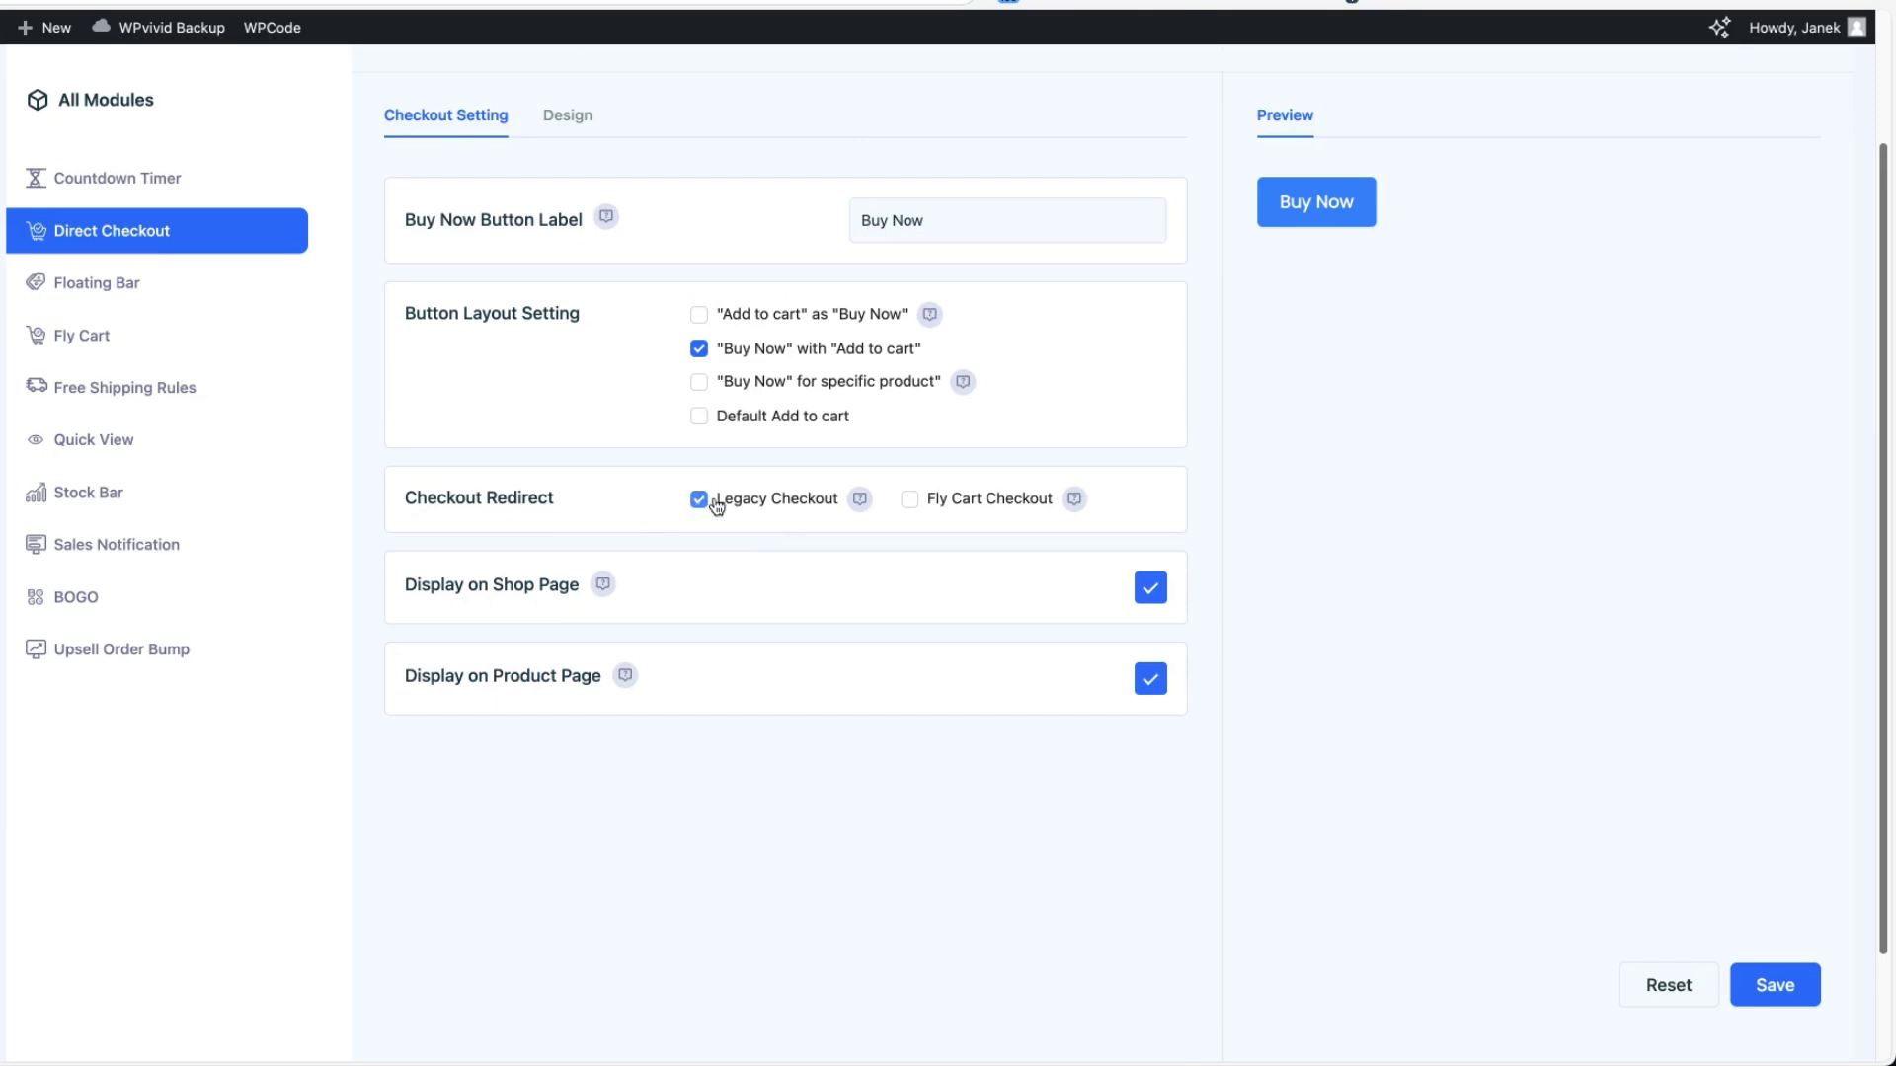
click(910, 502)
click(1795, 989)
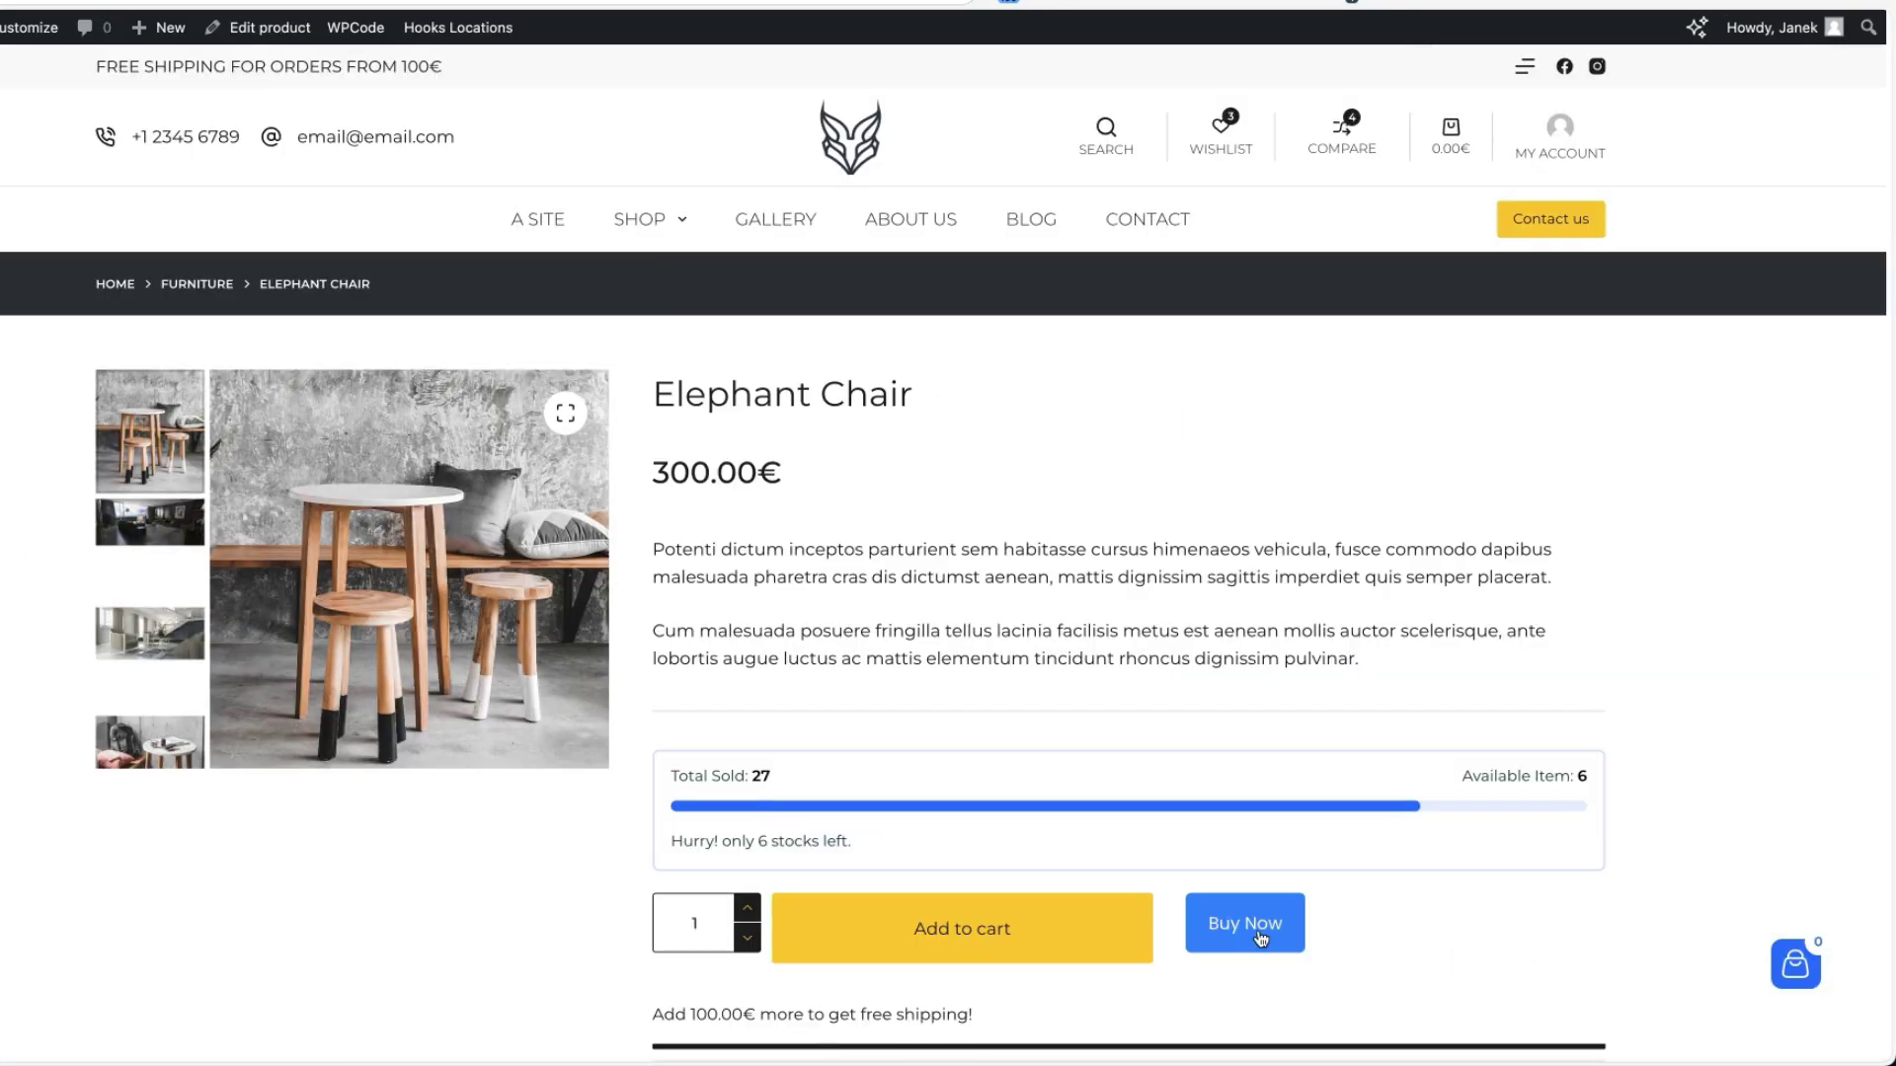
- Test Buy Now on the Elephant Chair product page, look through the fly cart's checkout form, and return to the settings
click(1250, 933)
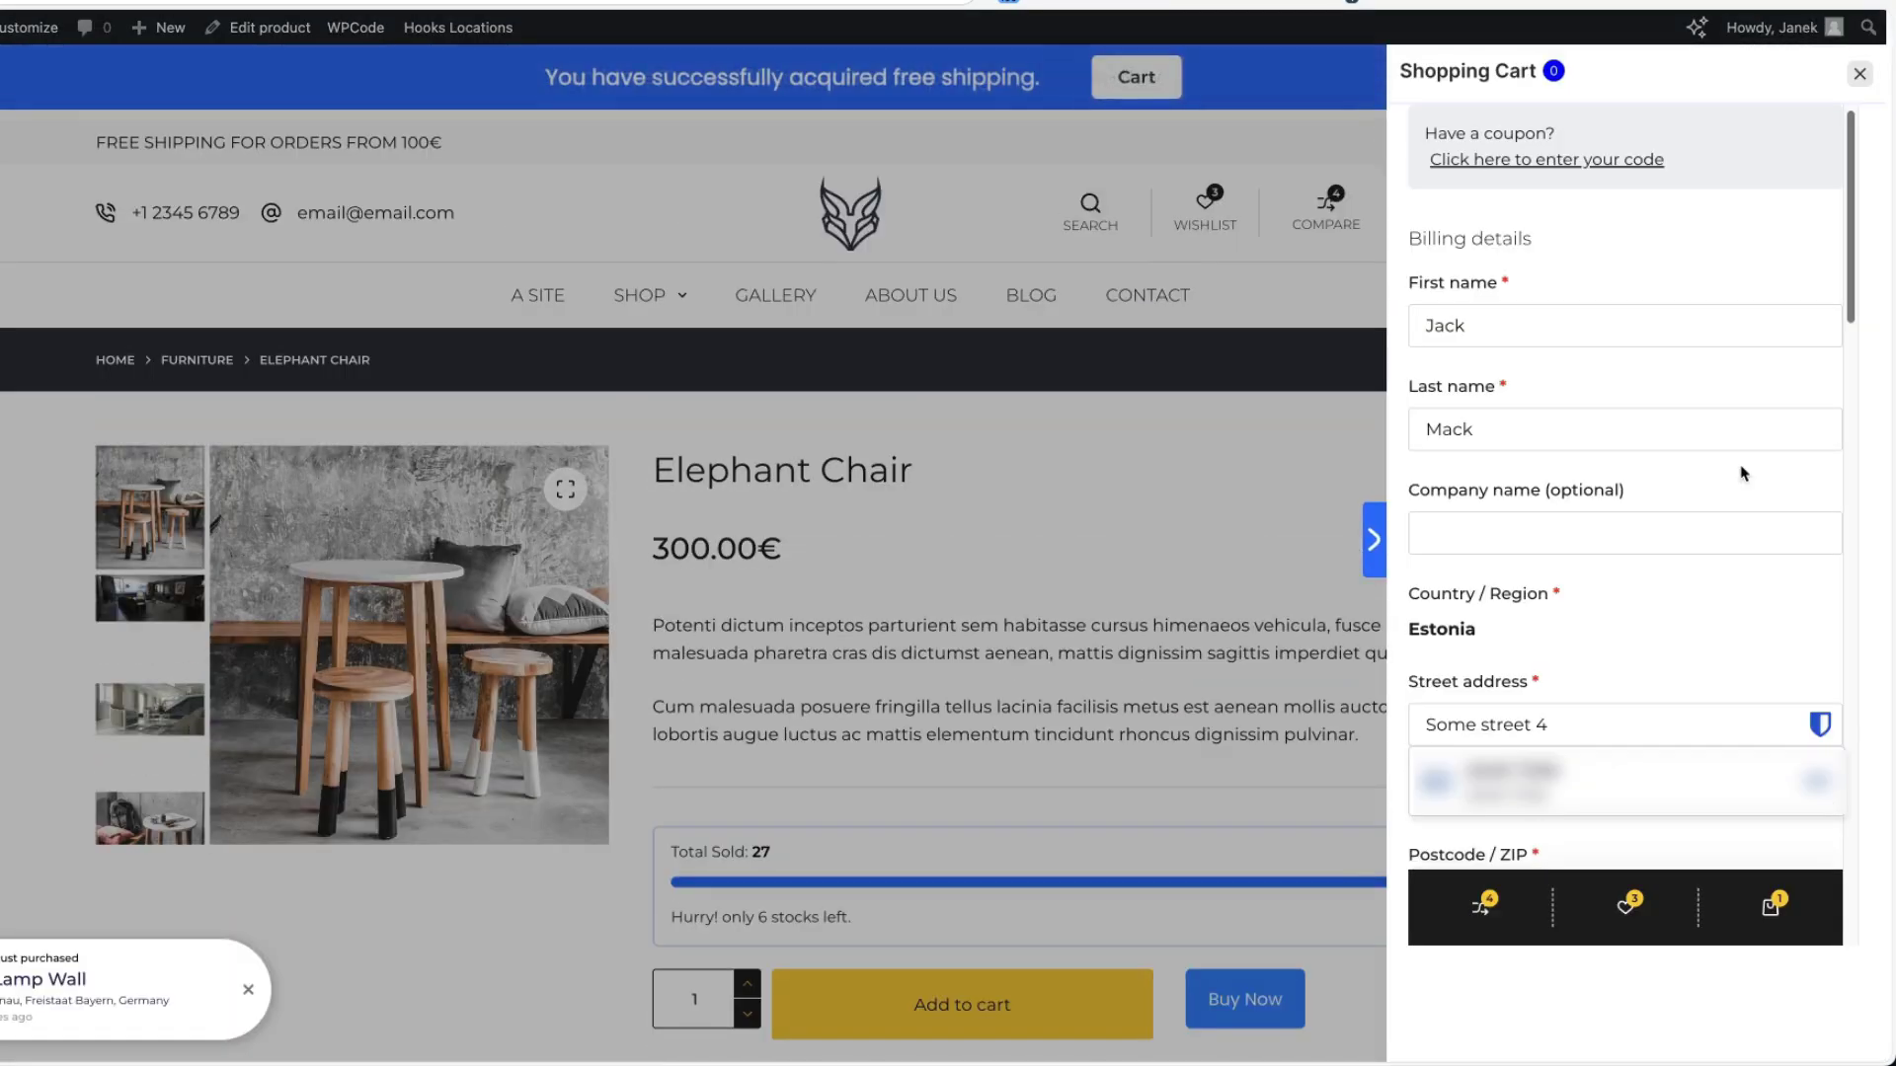
scroll(1714, 457, down, 5)
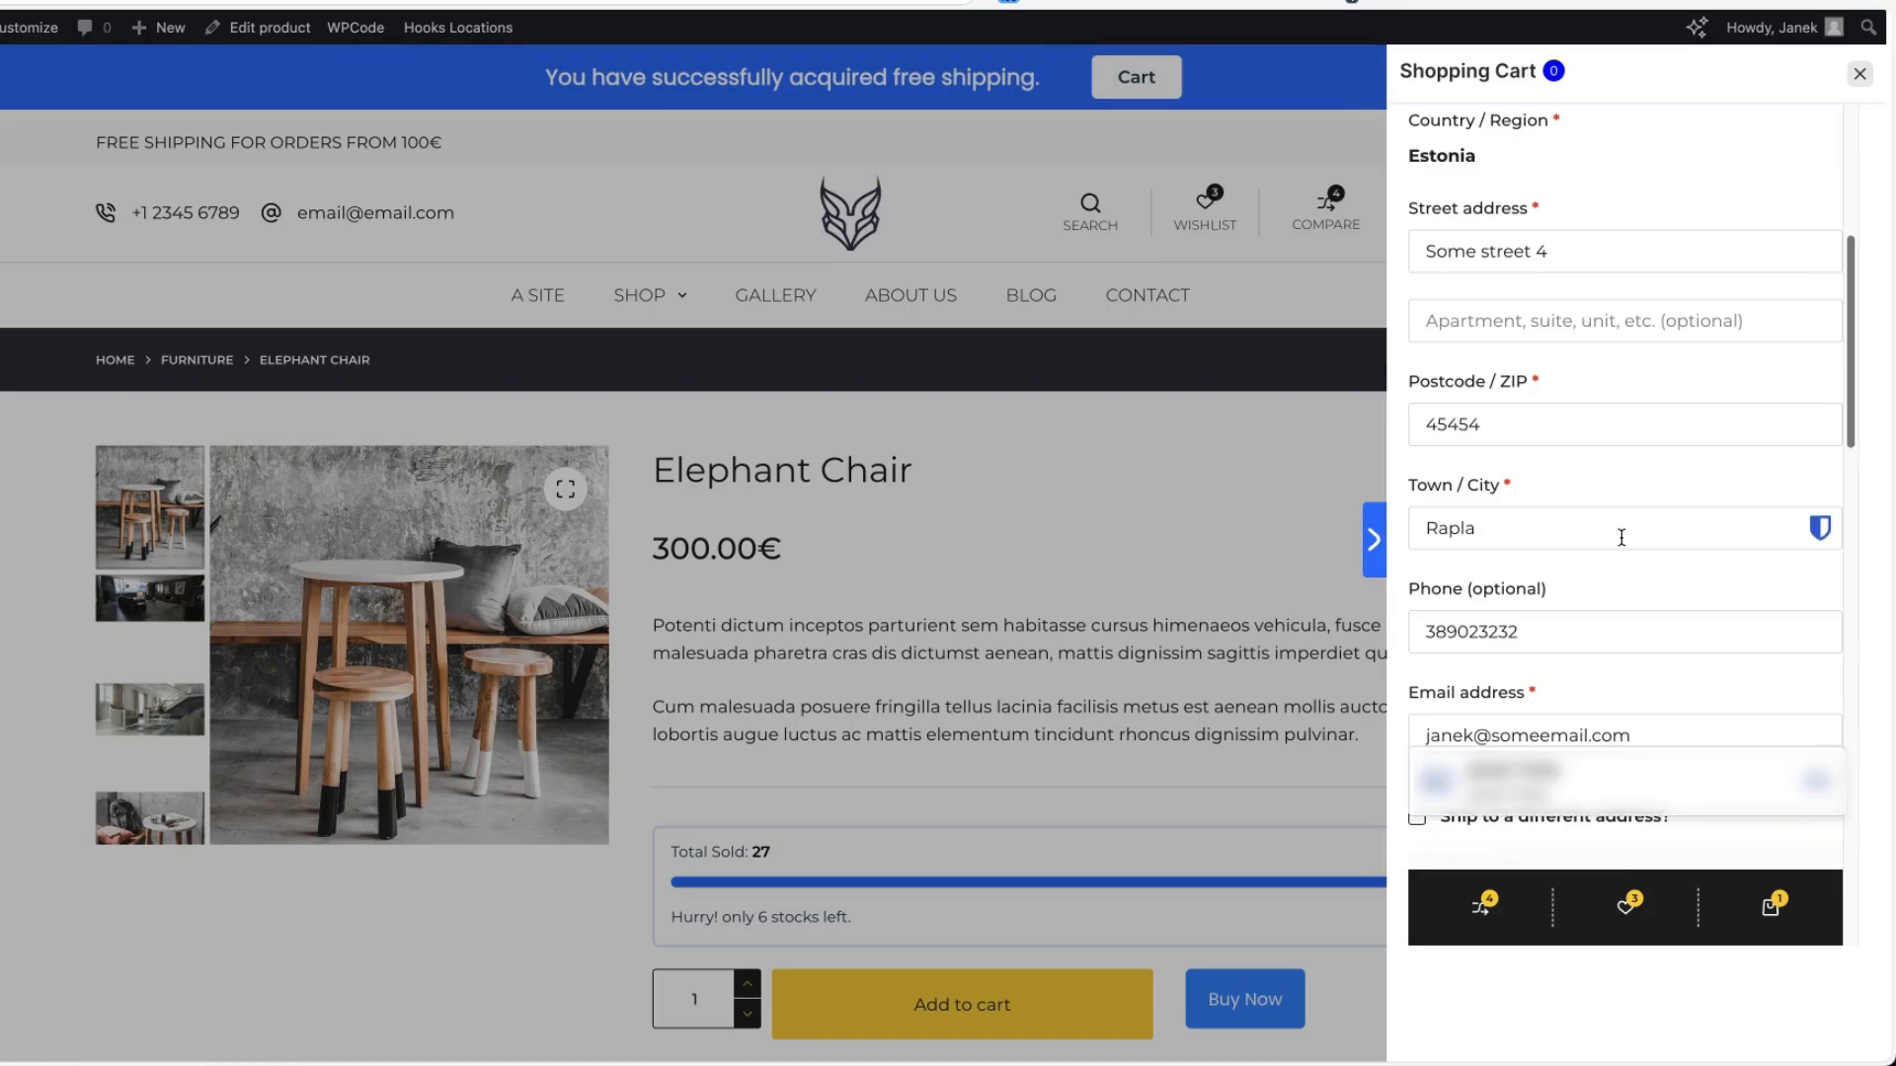
click(915, 156)
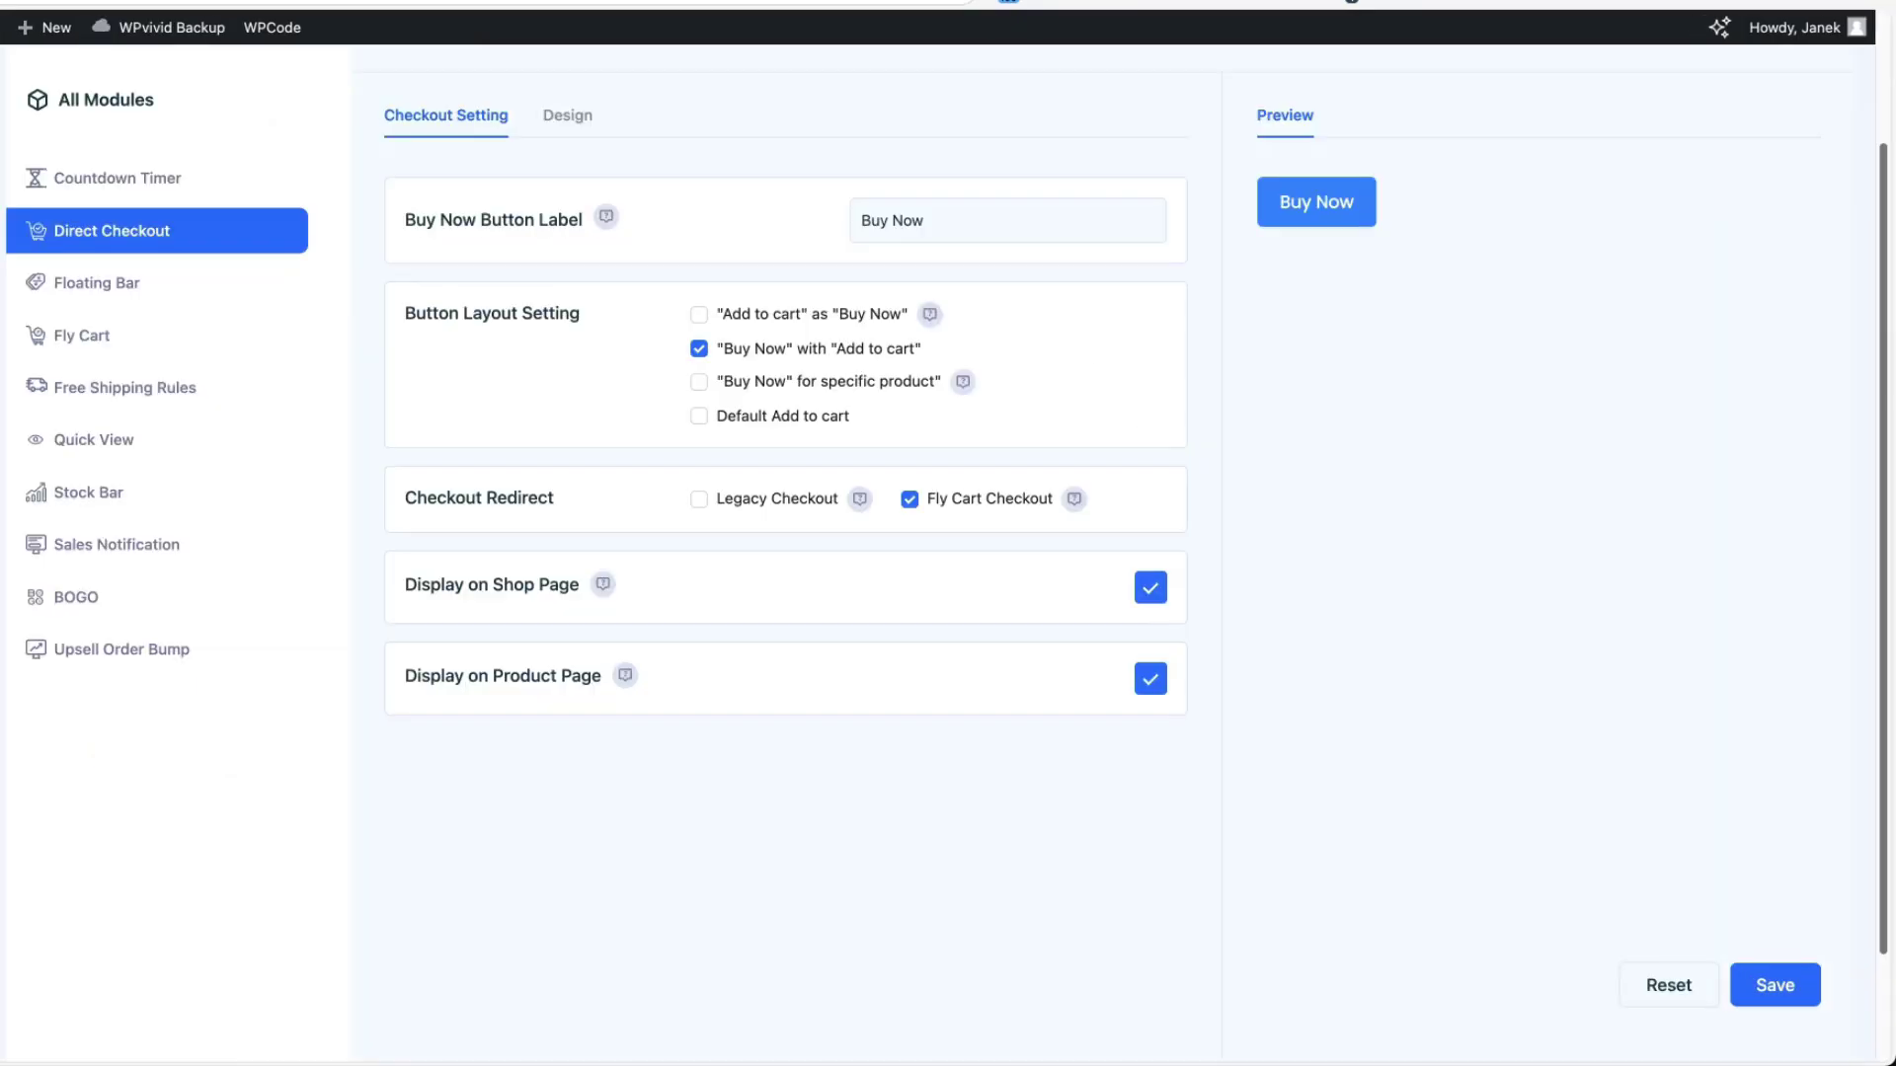
- Show the Direct Checkout design options and review the Buy Now button's color, font, padding and border settings
scroll(554, 263, up, 1)
click(567, 182)
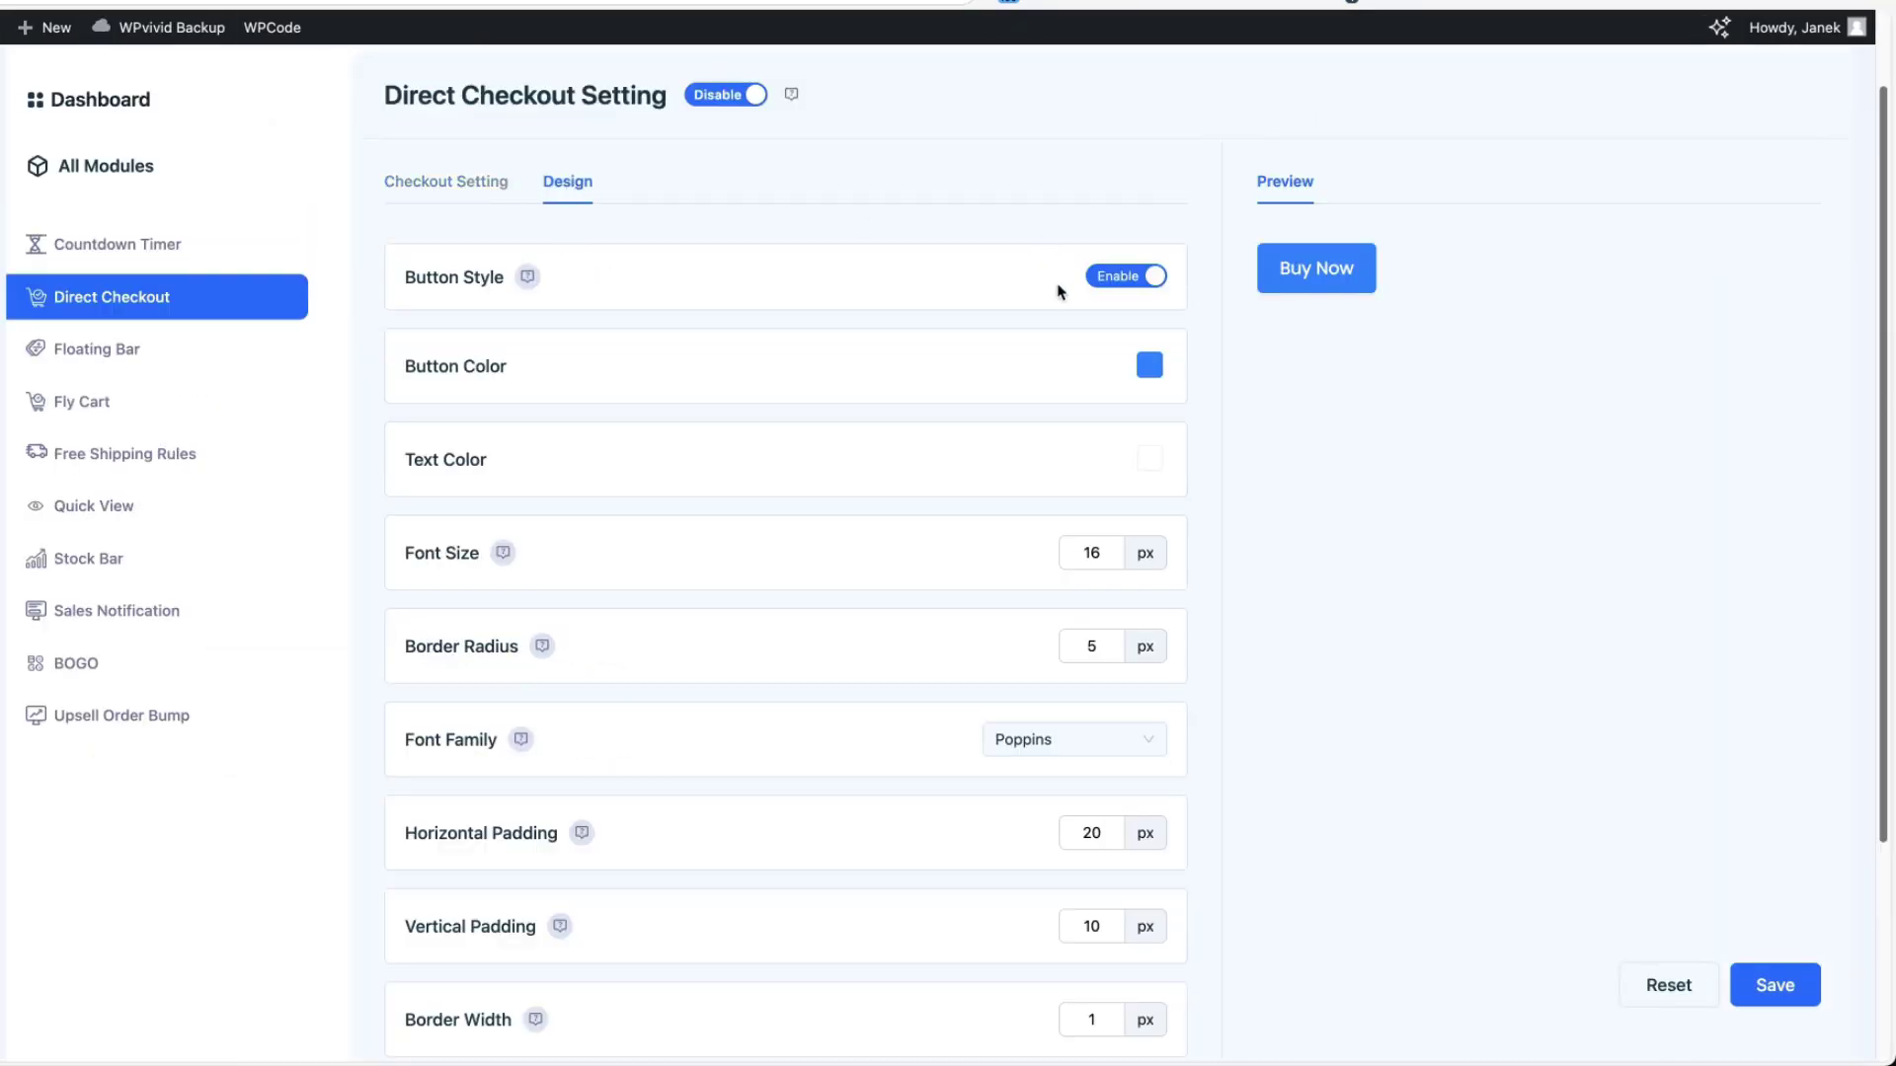
scroll(1109, 553, down, 2)
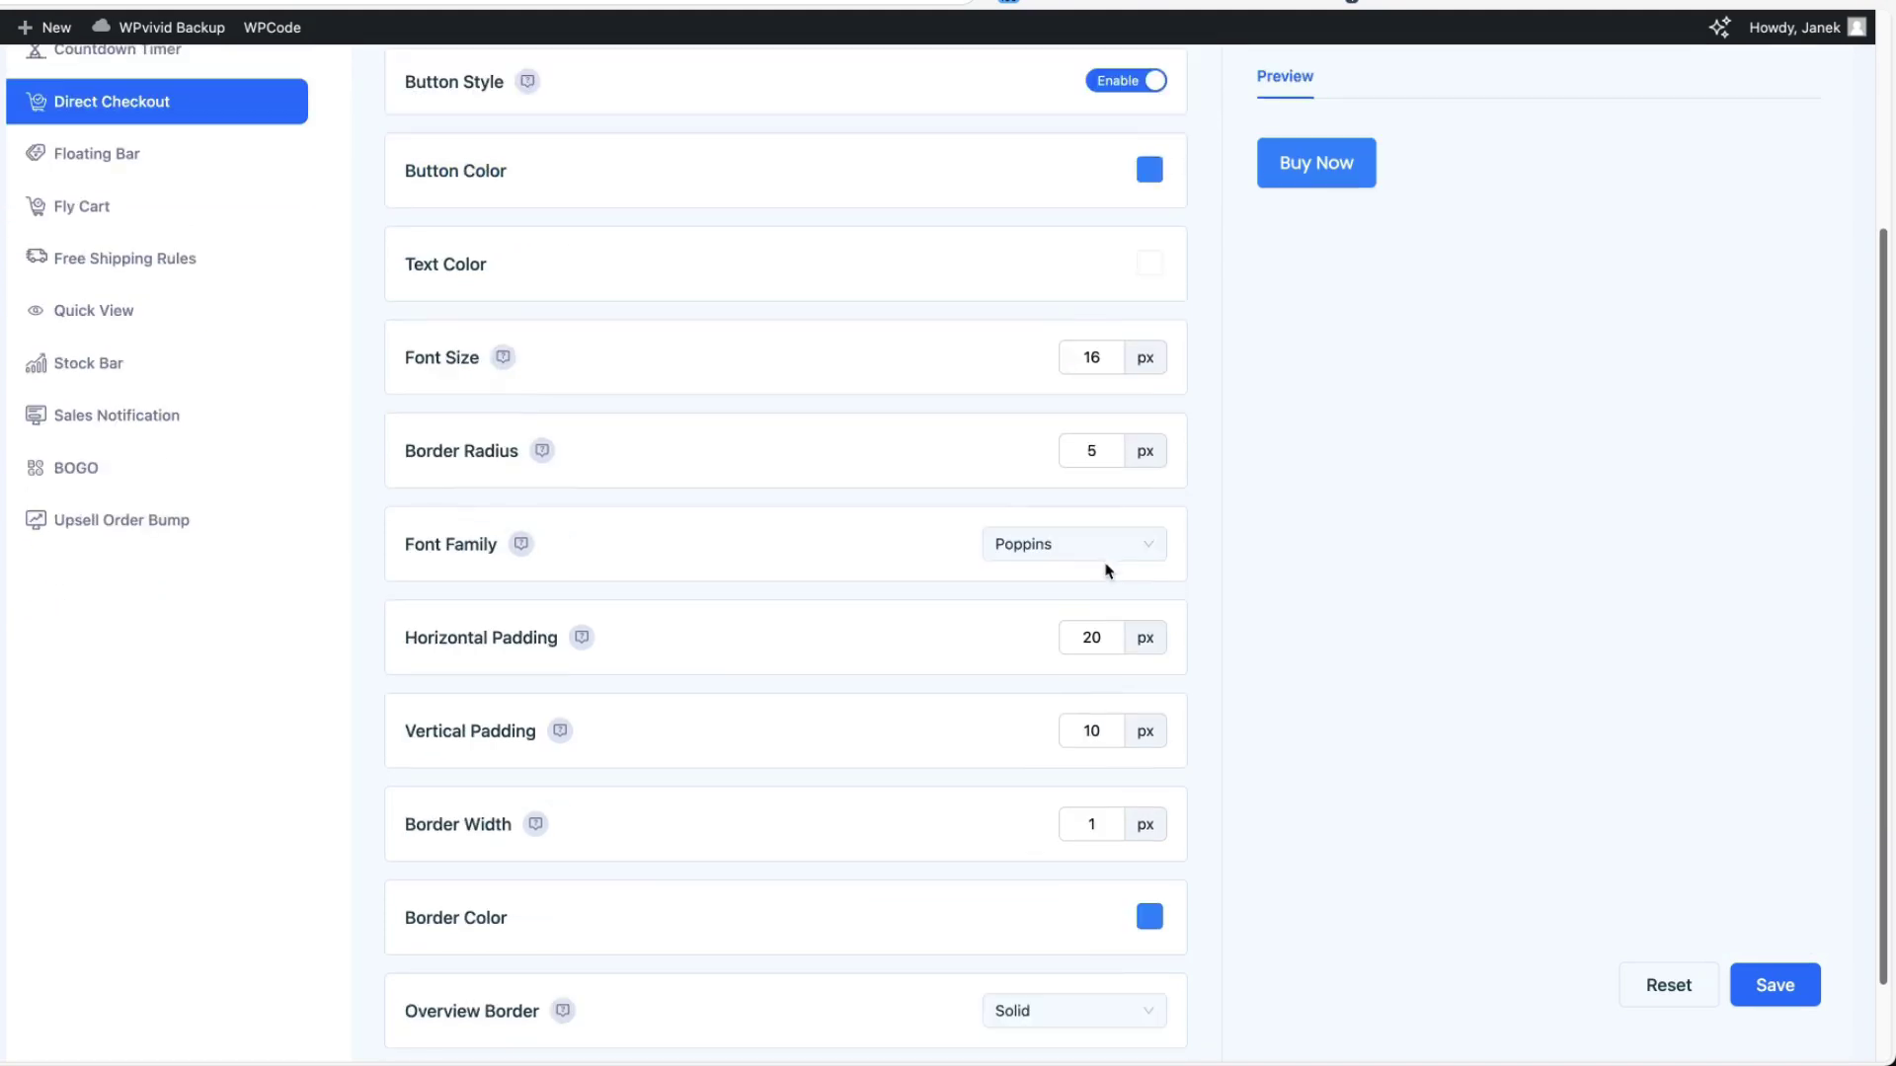
scroll(1109, 567, up, 3)
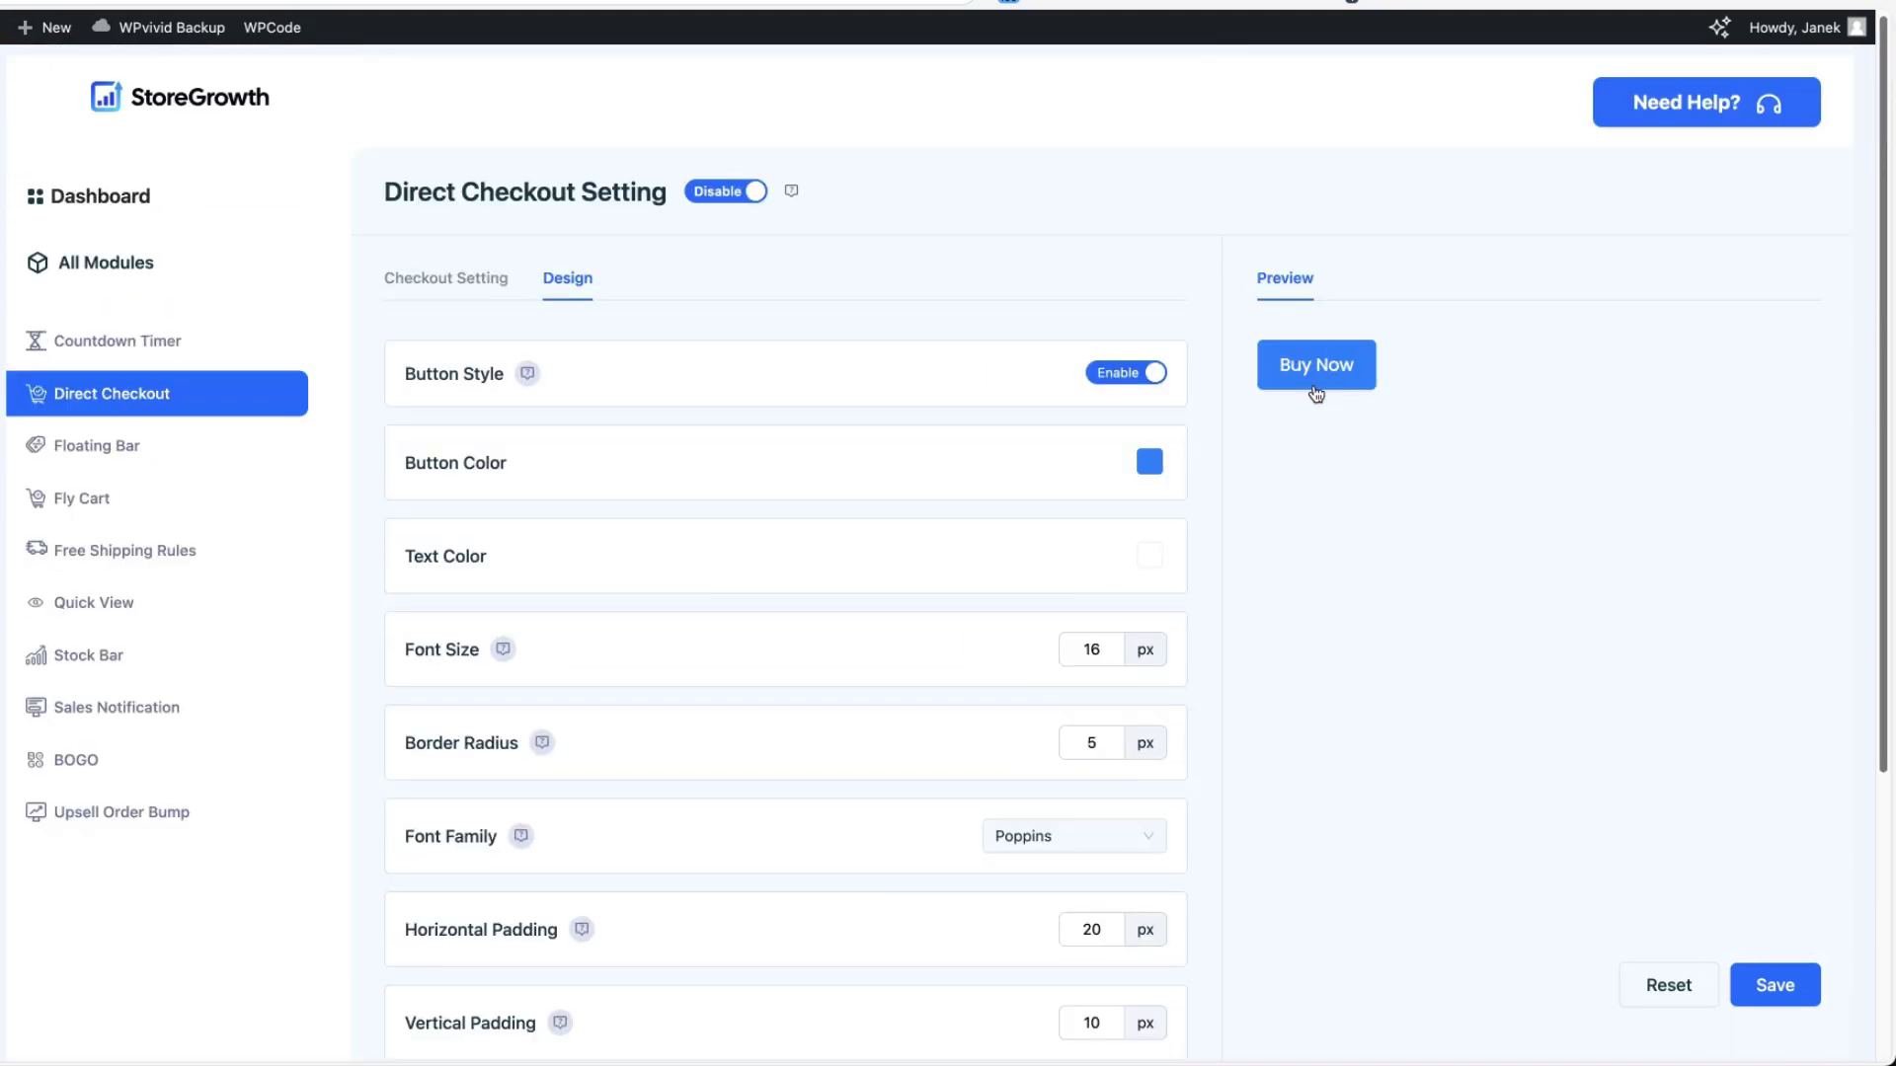
- Show the Floating Bar module's banner settings and look at the available bar type and bar position options
click(88, 449)
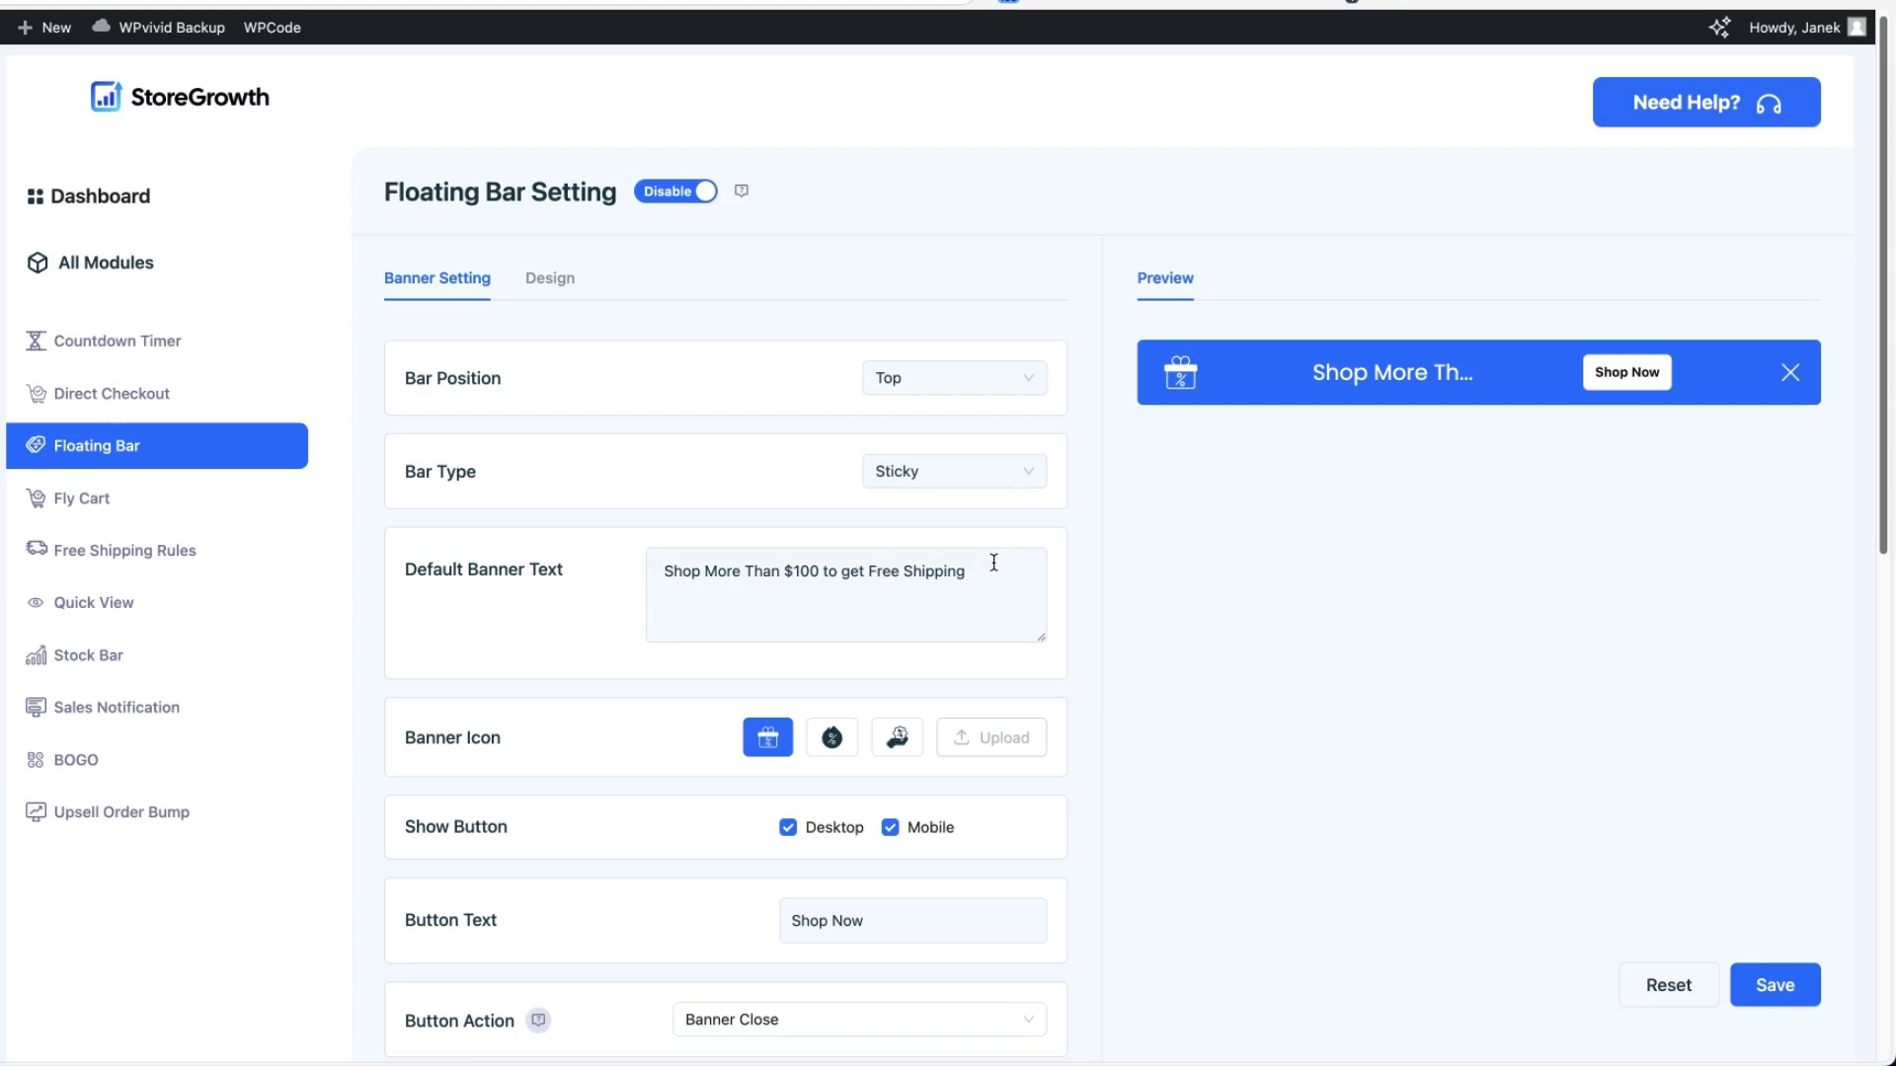
triple_click(994, 562)
click(1142, 537)
click(935, 473)
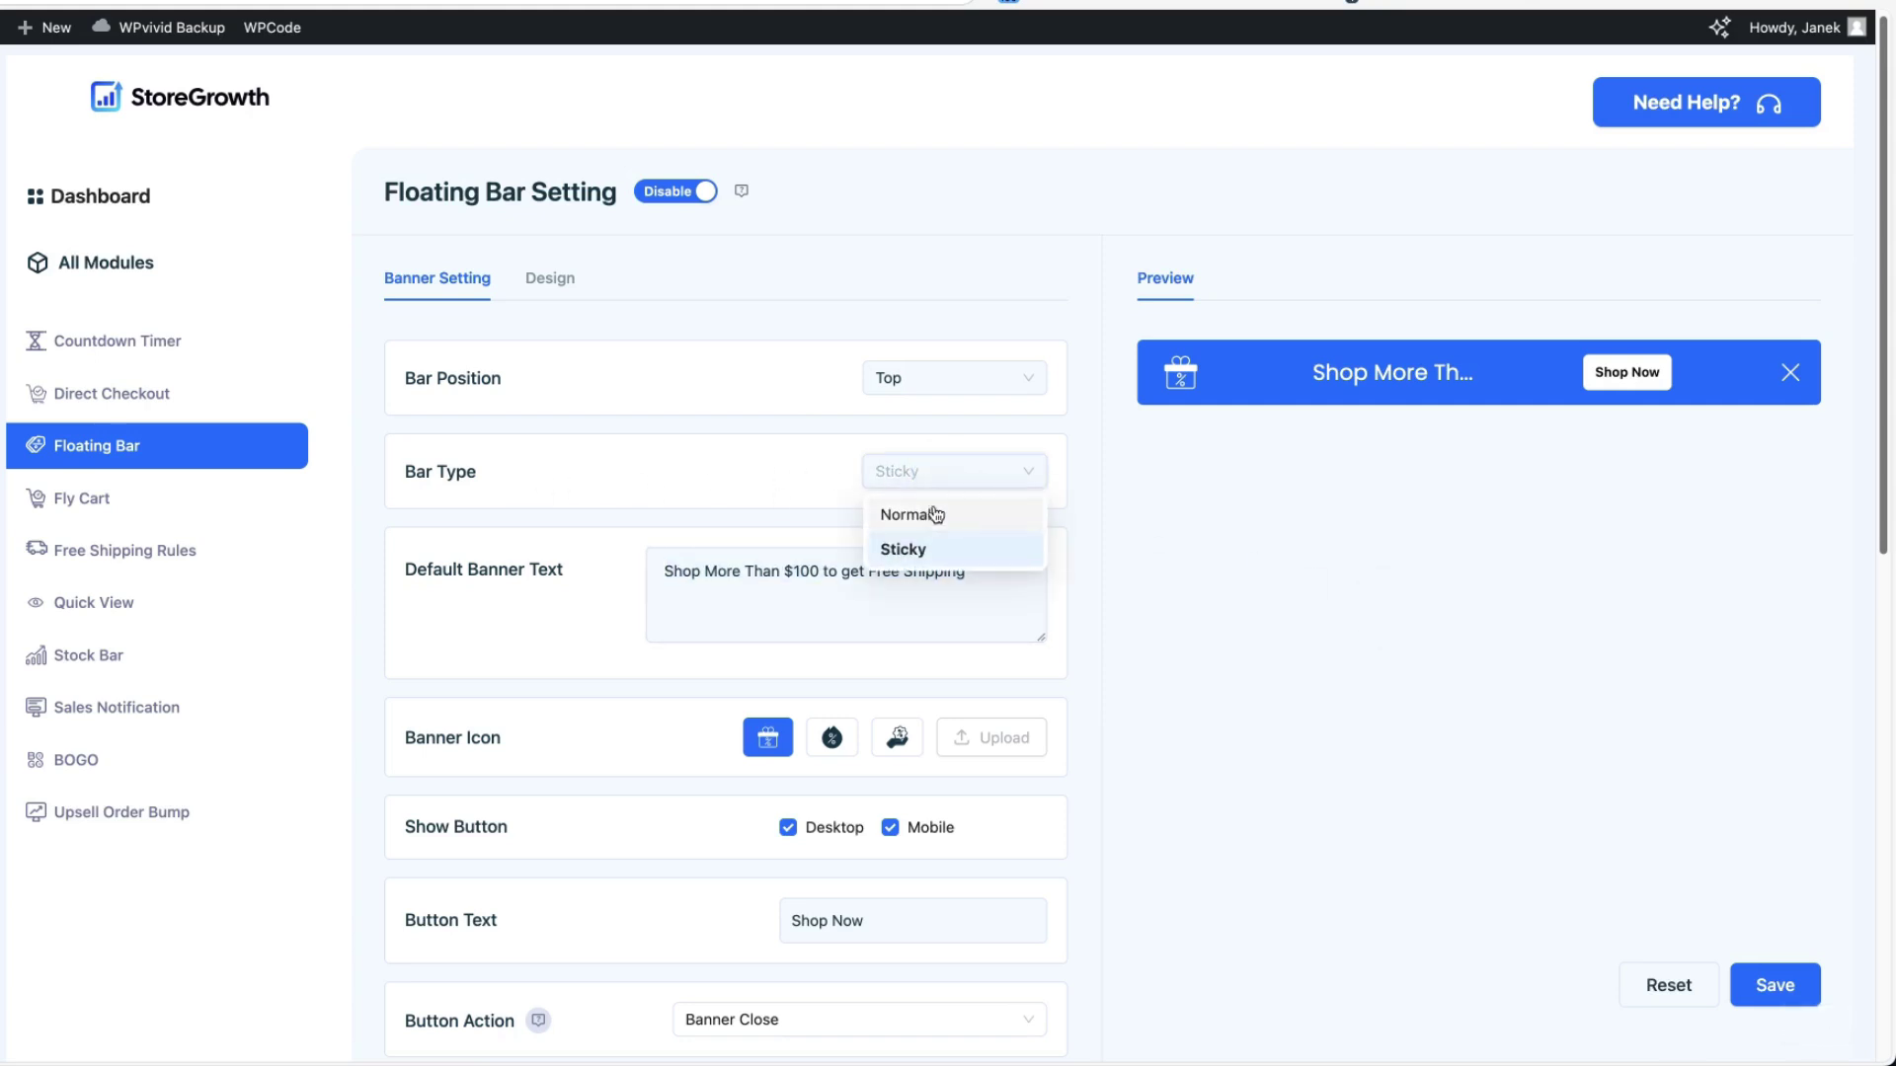
click(1383, 537)
click(939, 375)
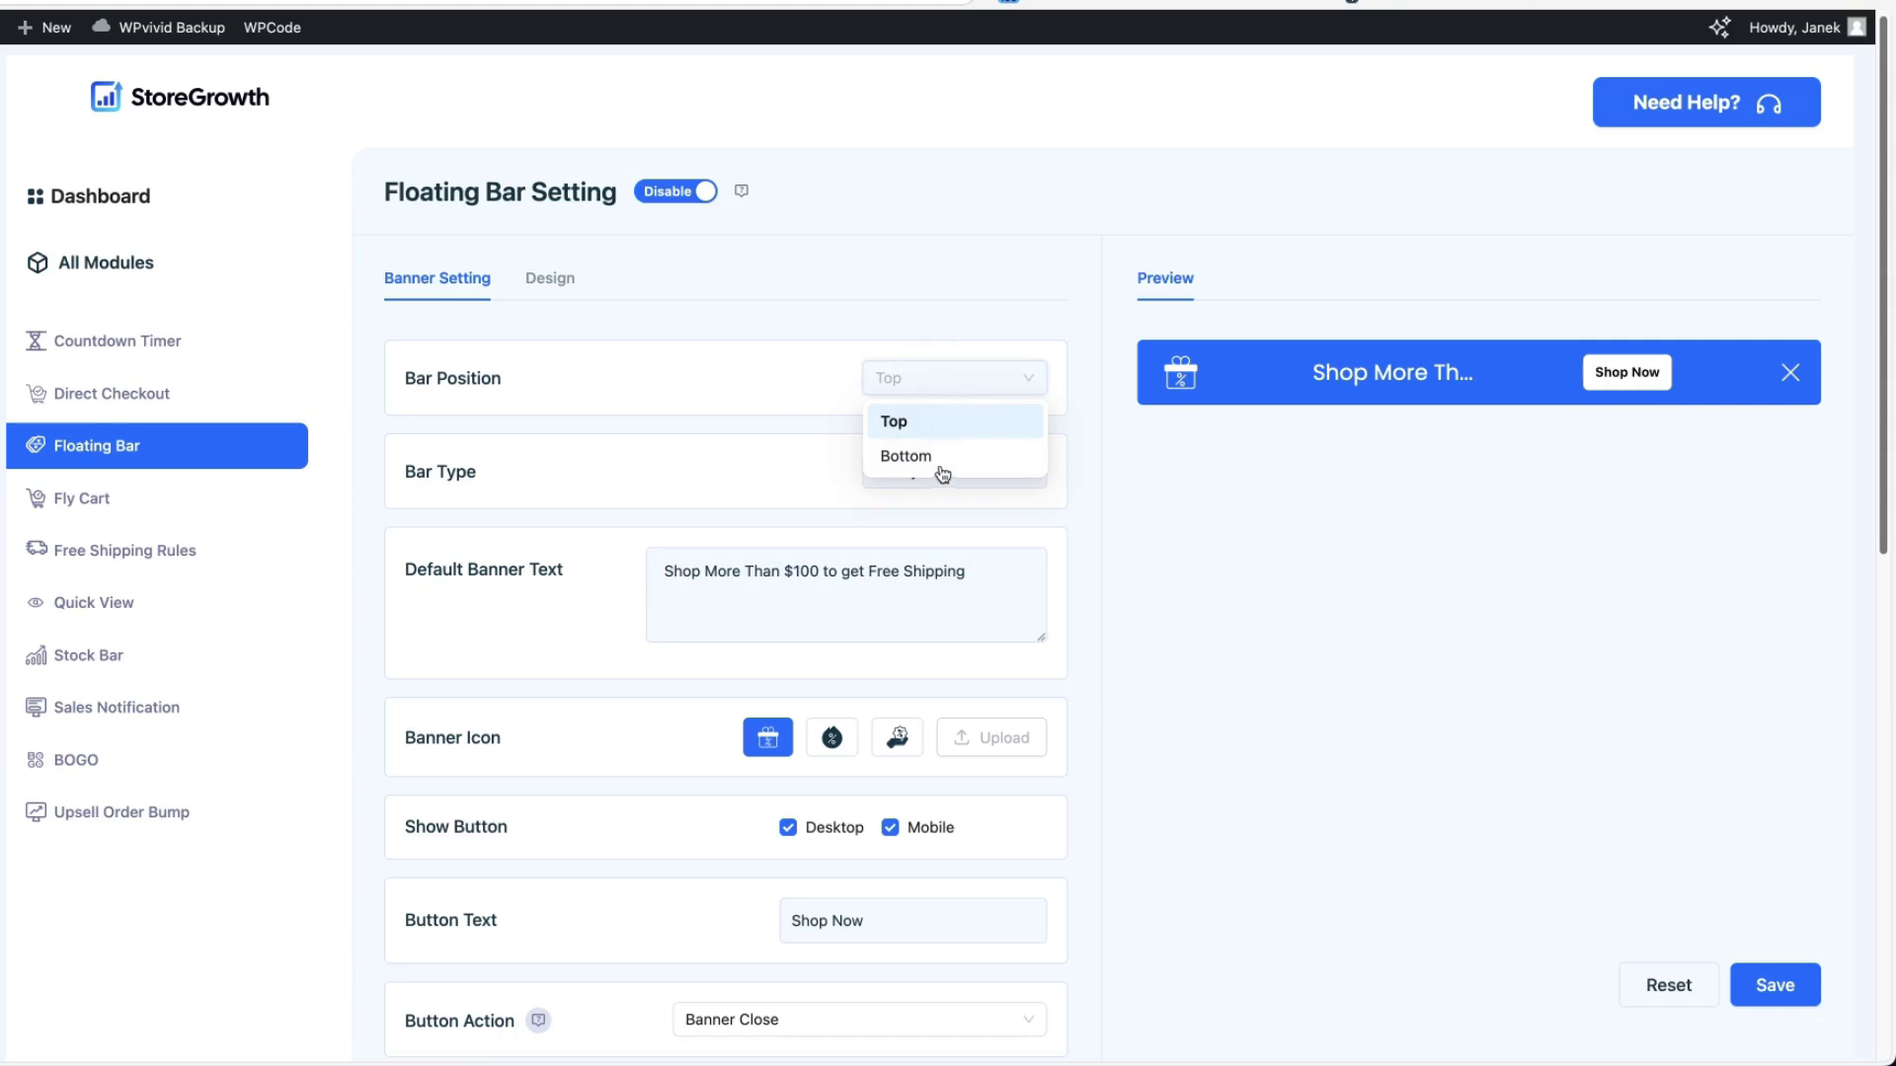
click(1392, 674)
- Review the Floating Bar's banner icon, button visibility and button text settings, and look at the Button Action options
scroll(1396, 677, down, 5)
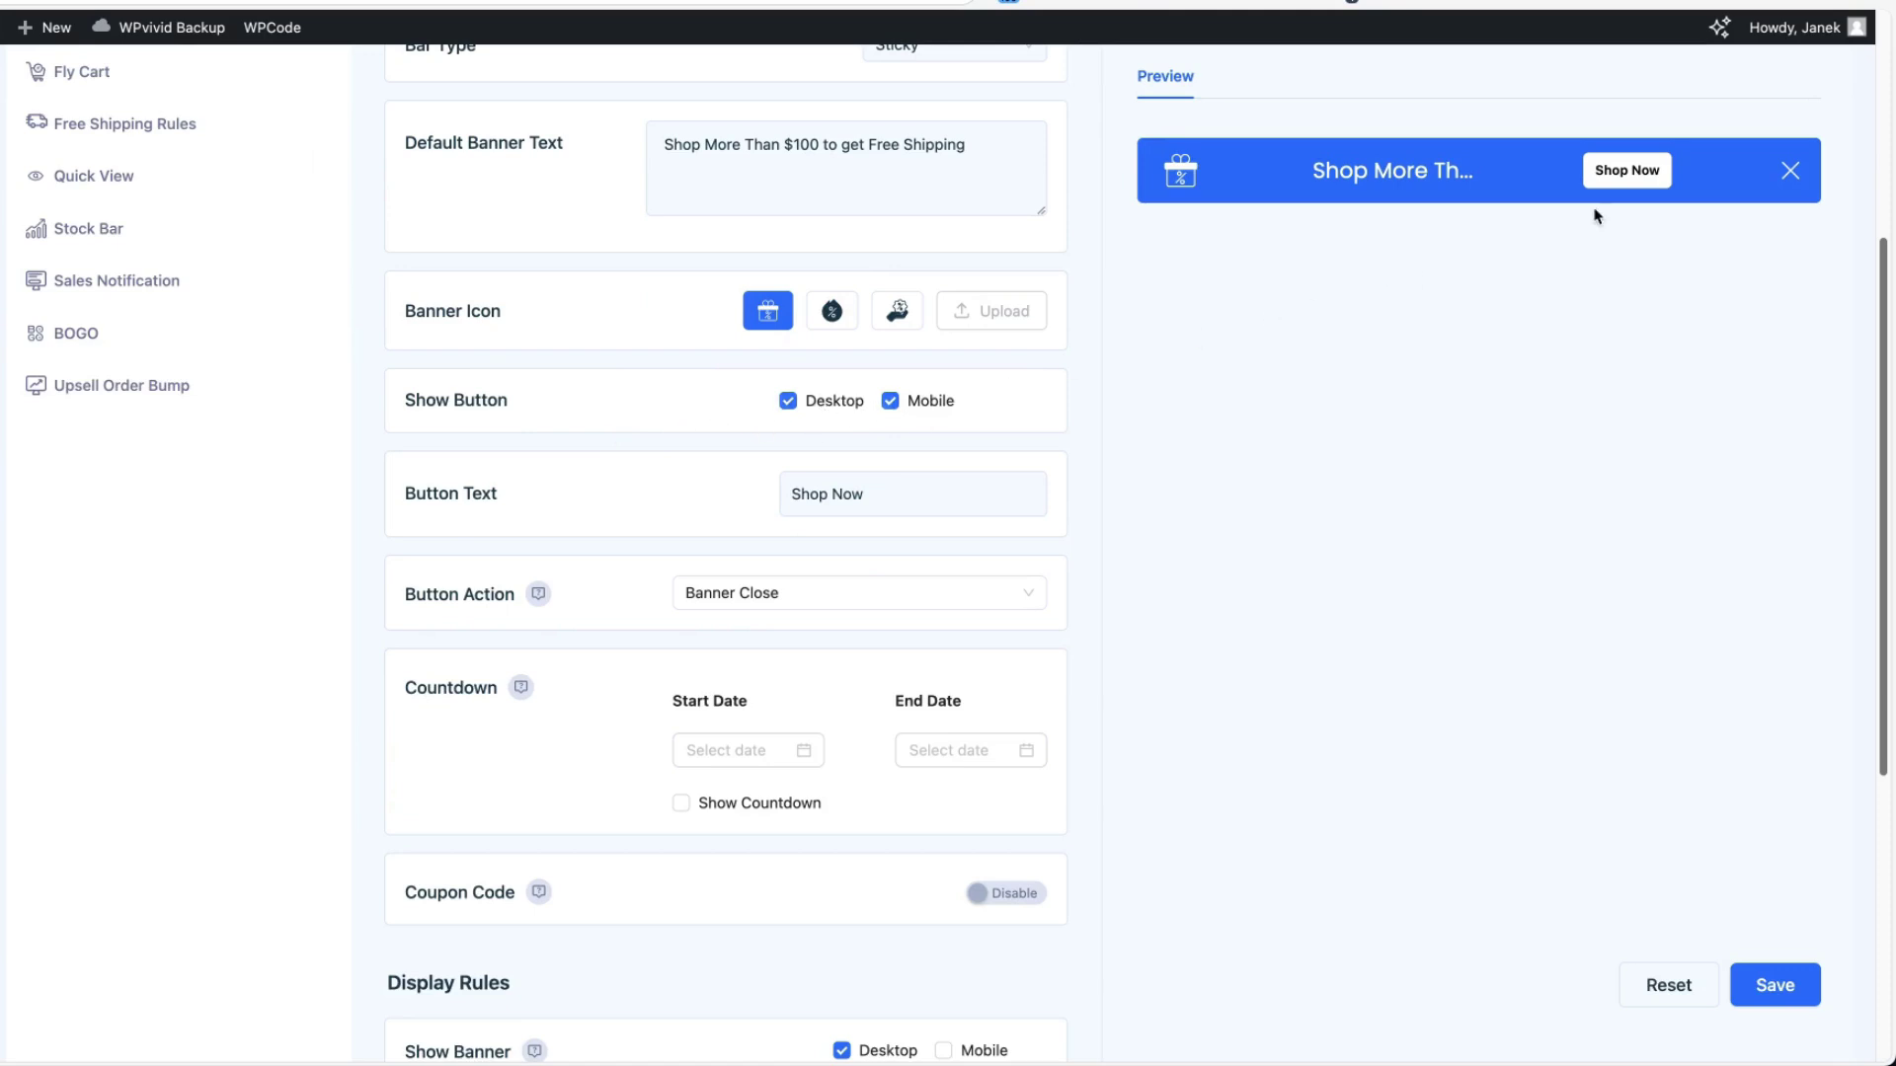
scroll(837, 436, down, 2)
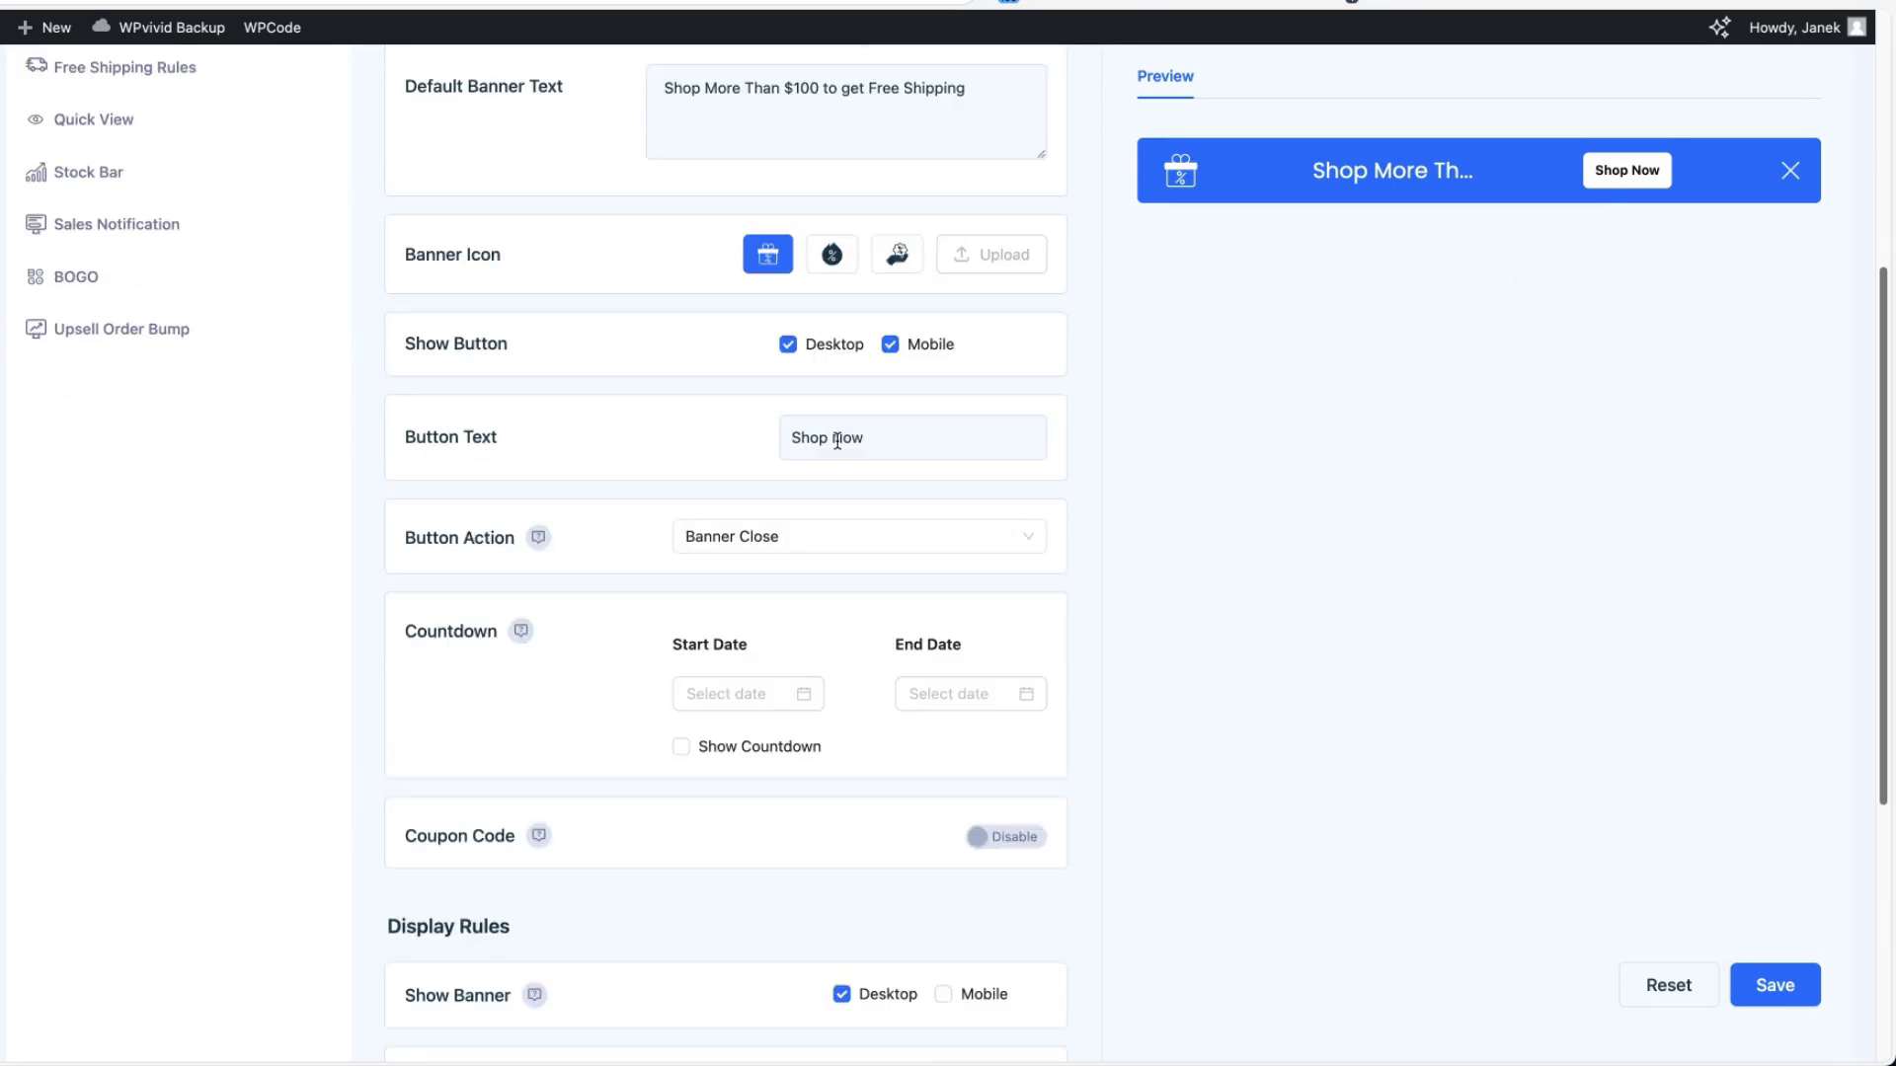
scroll(838, 440, down, 1)
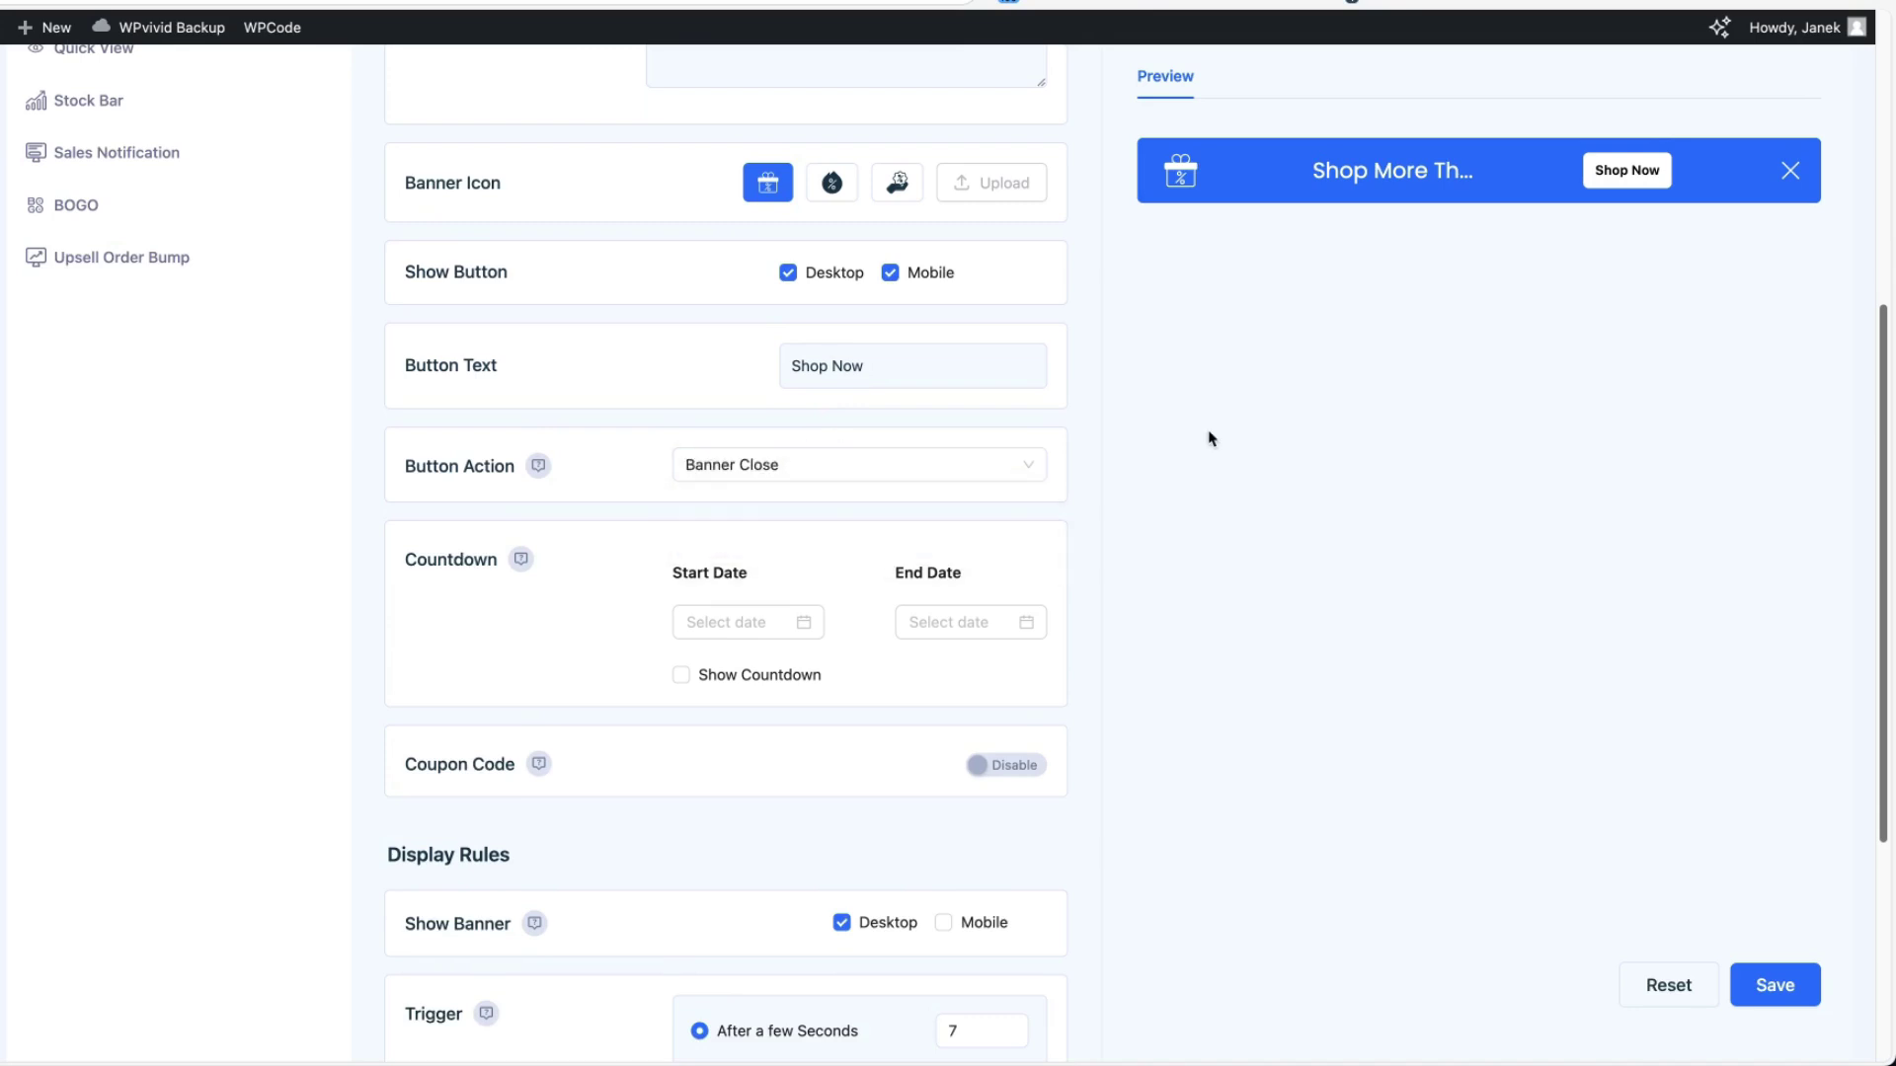
click(829, 464)
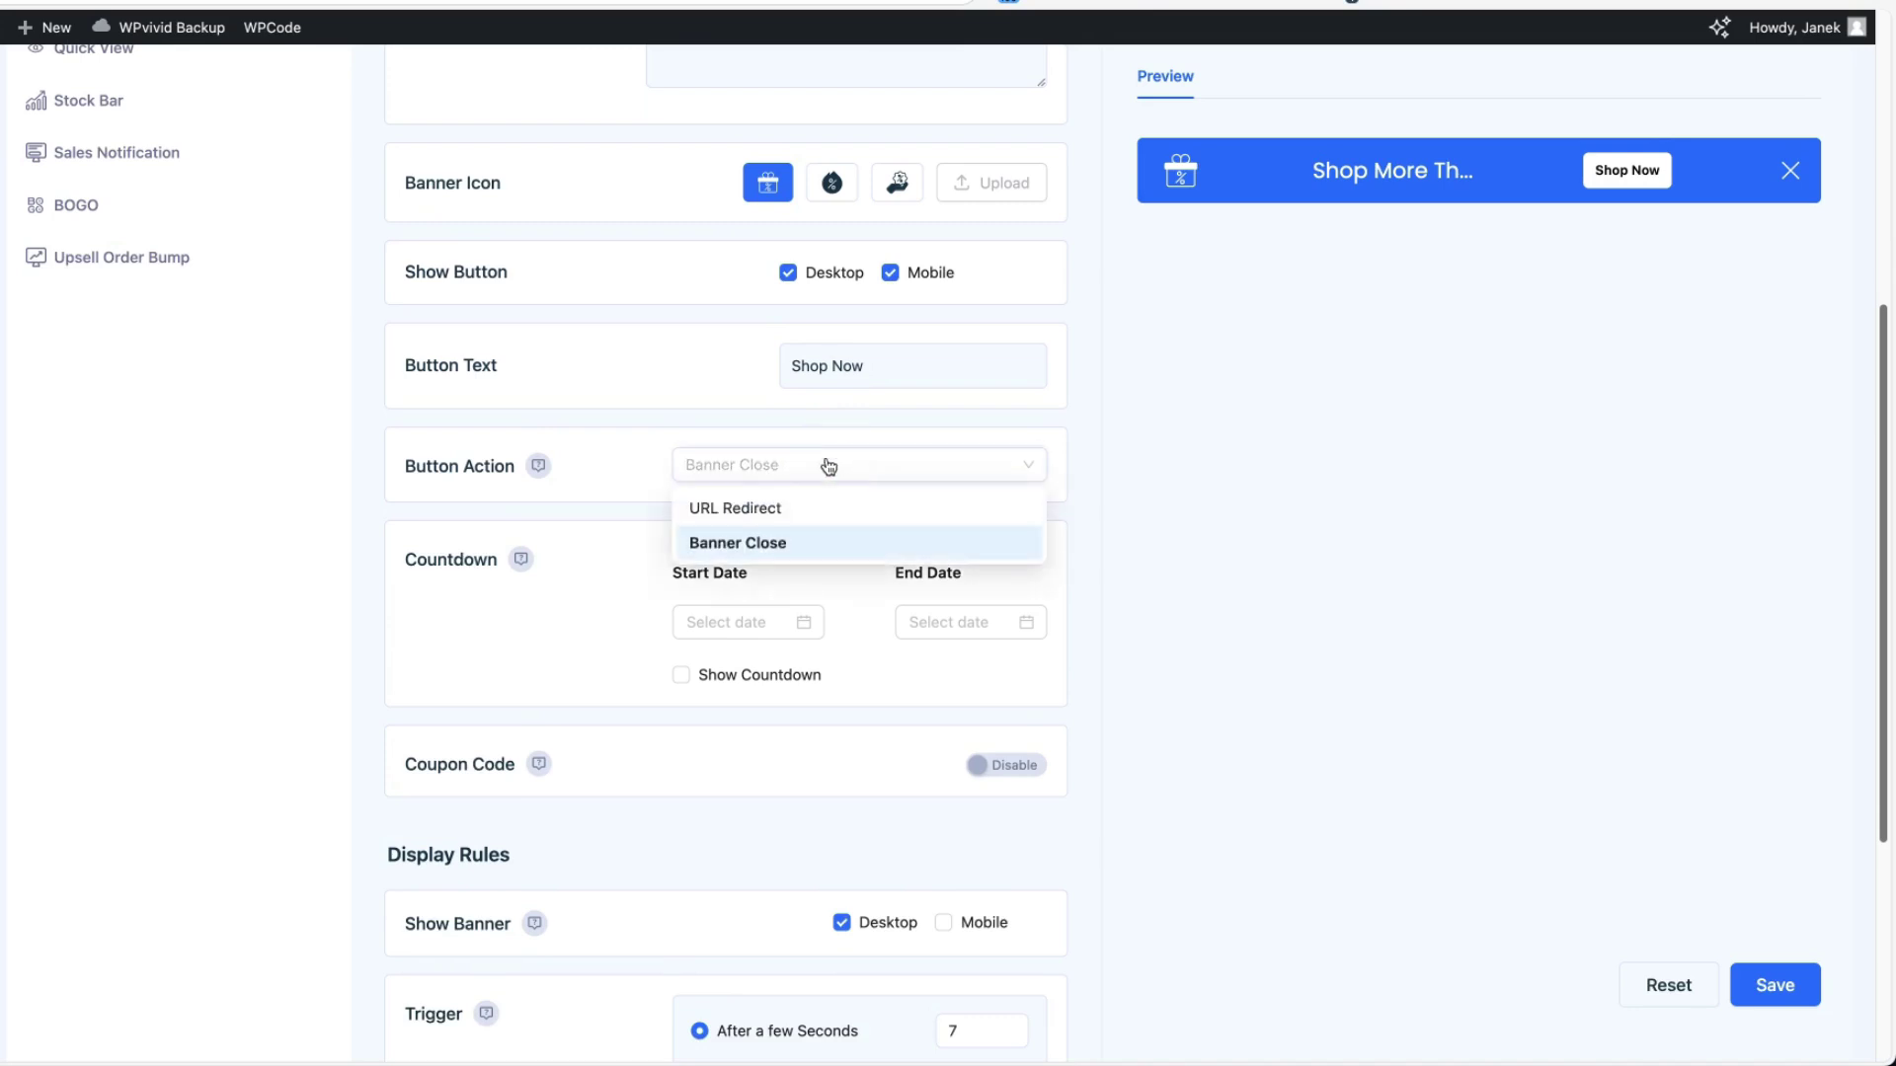
click(1298, 437)
- Set the Floating Bar countdown from 2025-02-27 to 2025-03-02 and enable Show Countdown
scroll(1293, 438, down, 5)
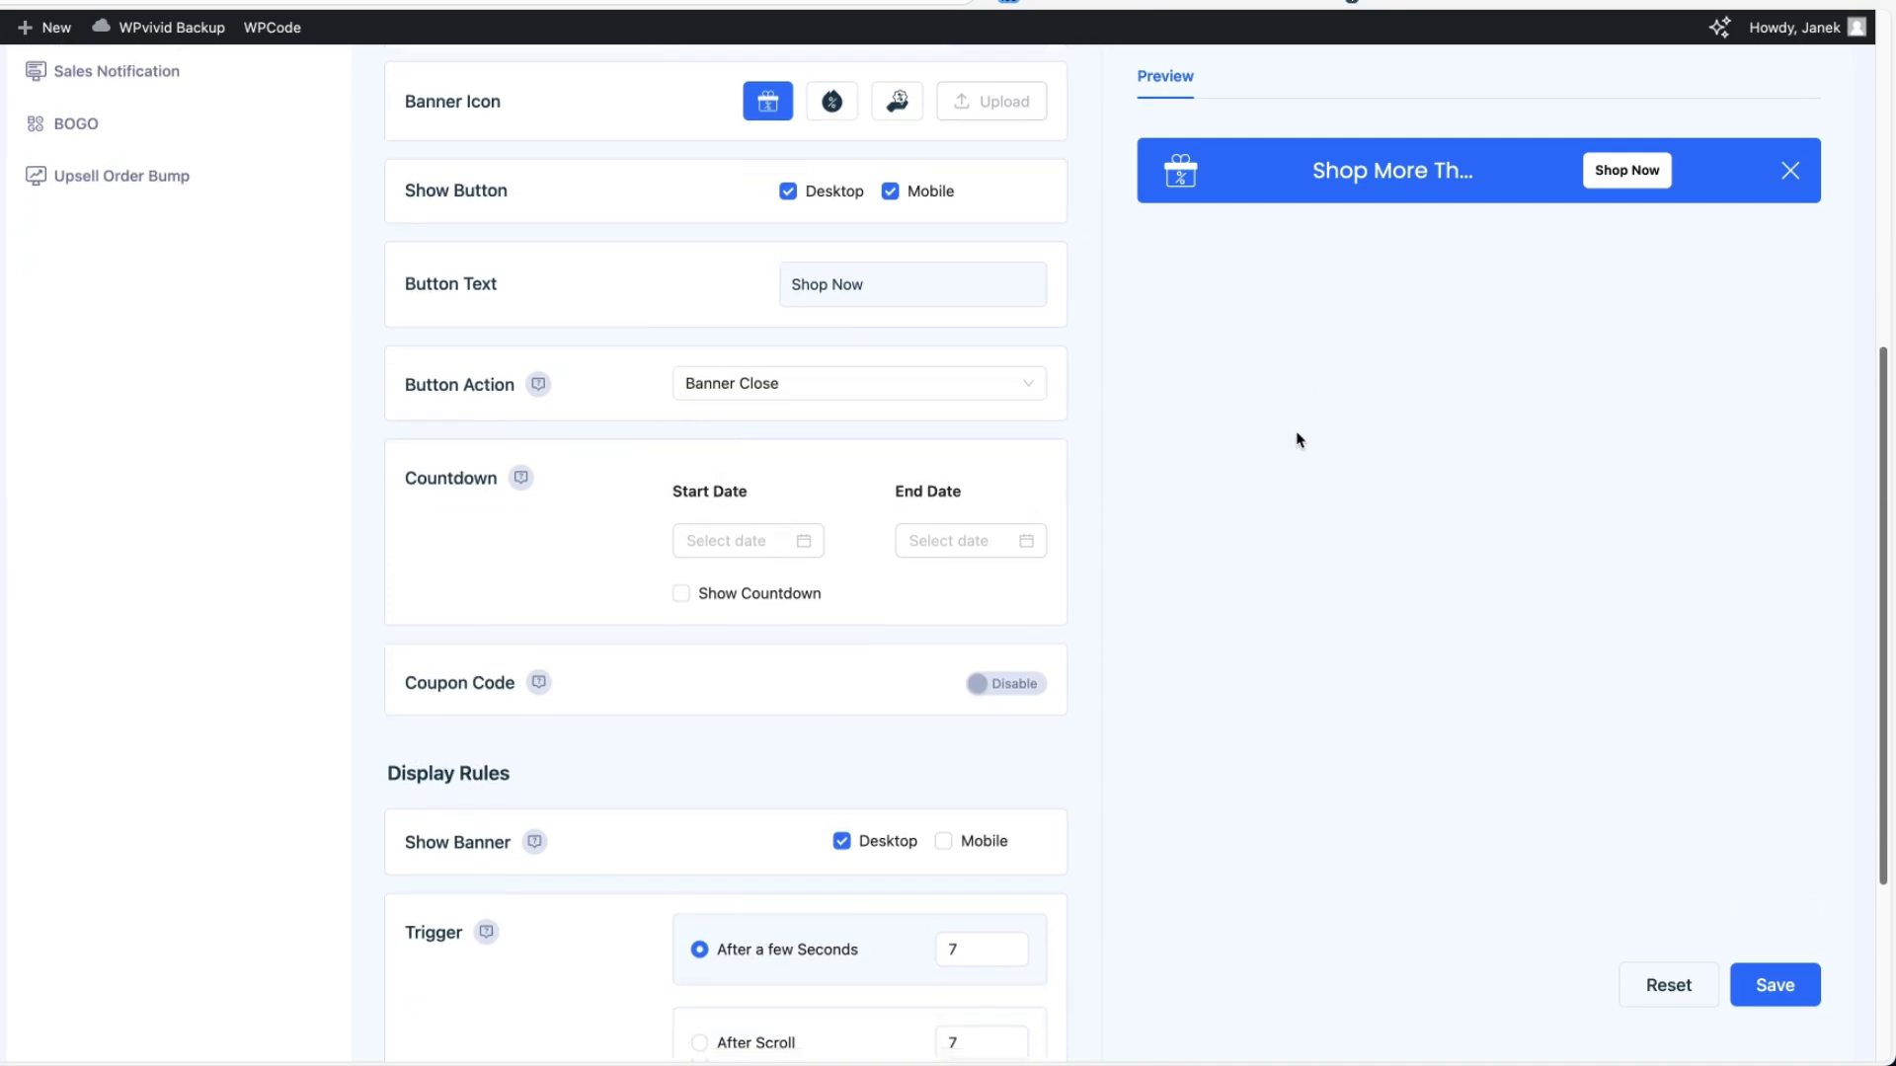
click(736, 286)
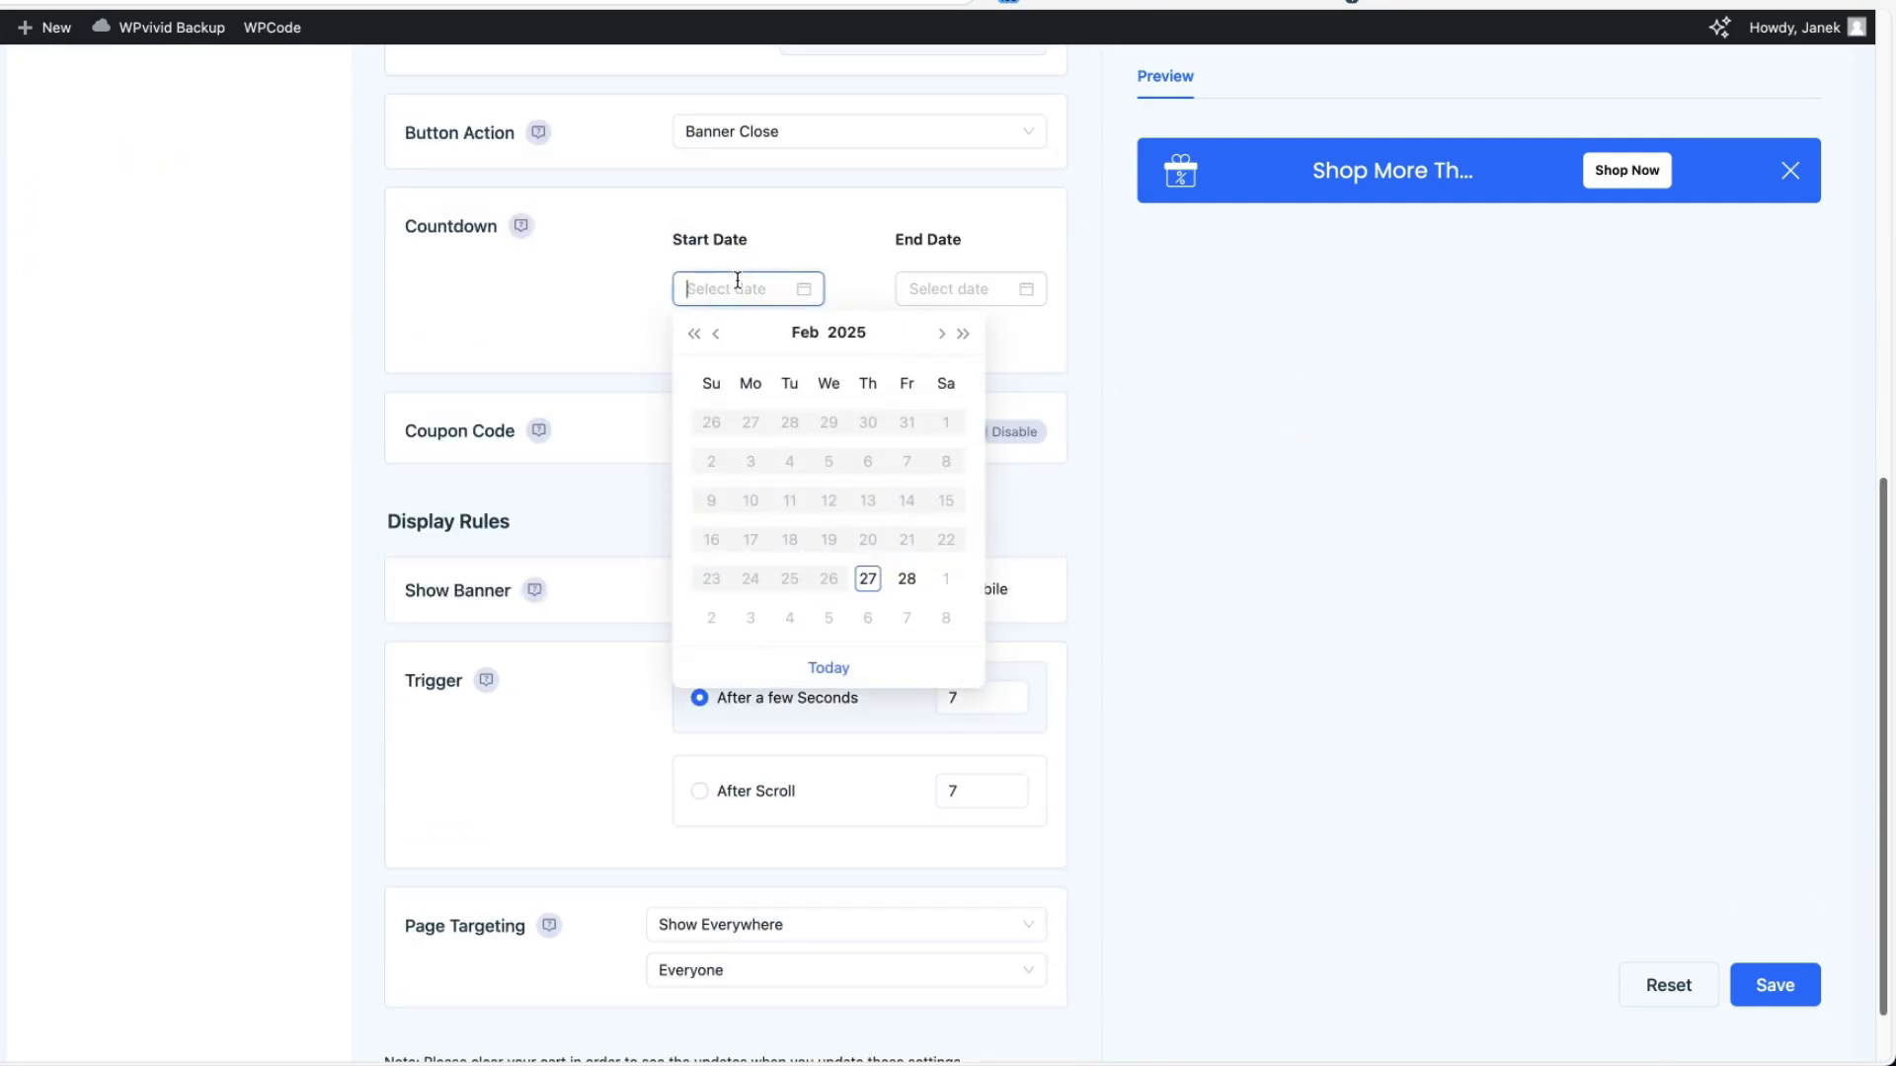
click(869, 575)
click(920, 288)
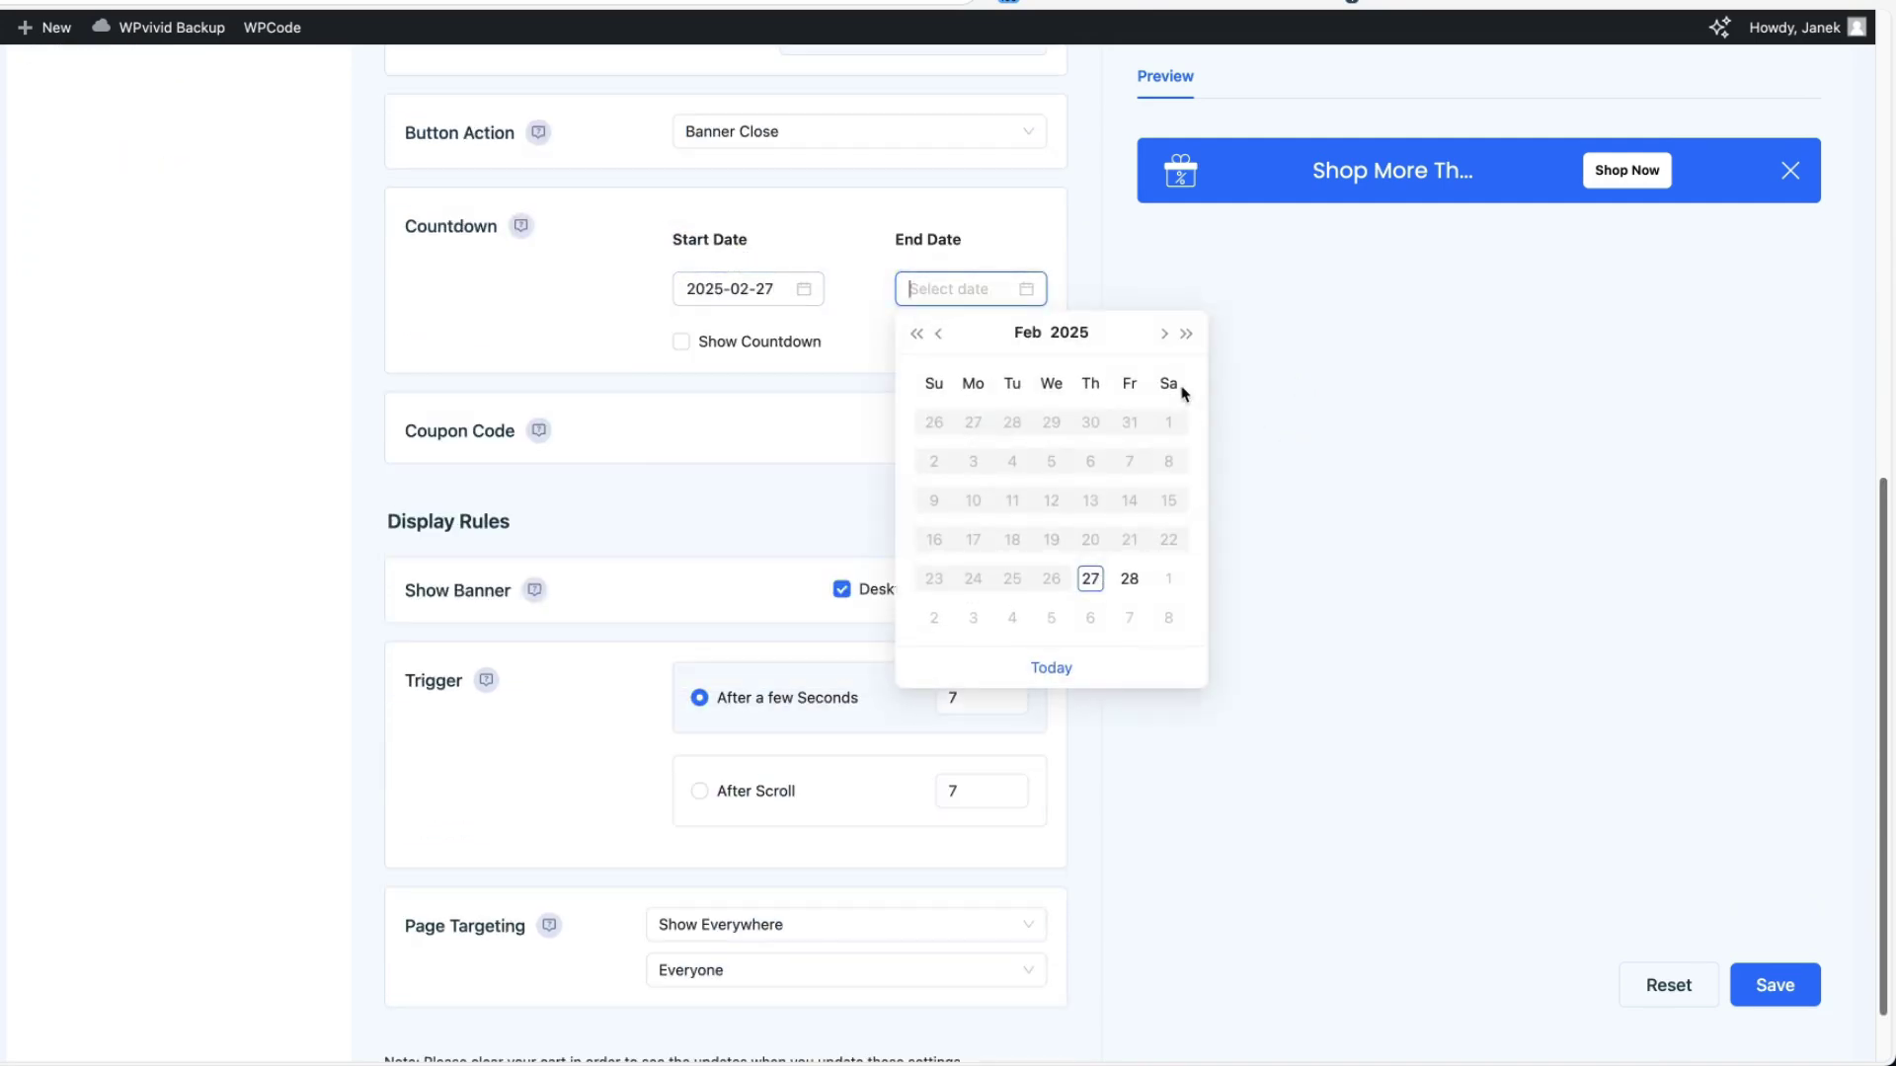
click(1165, 335)
click(934, 461)
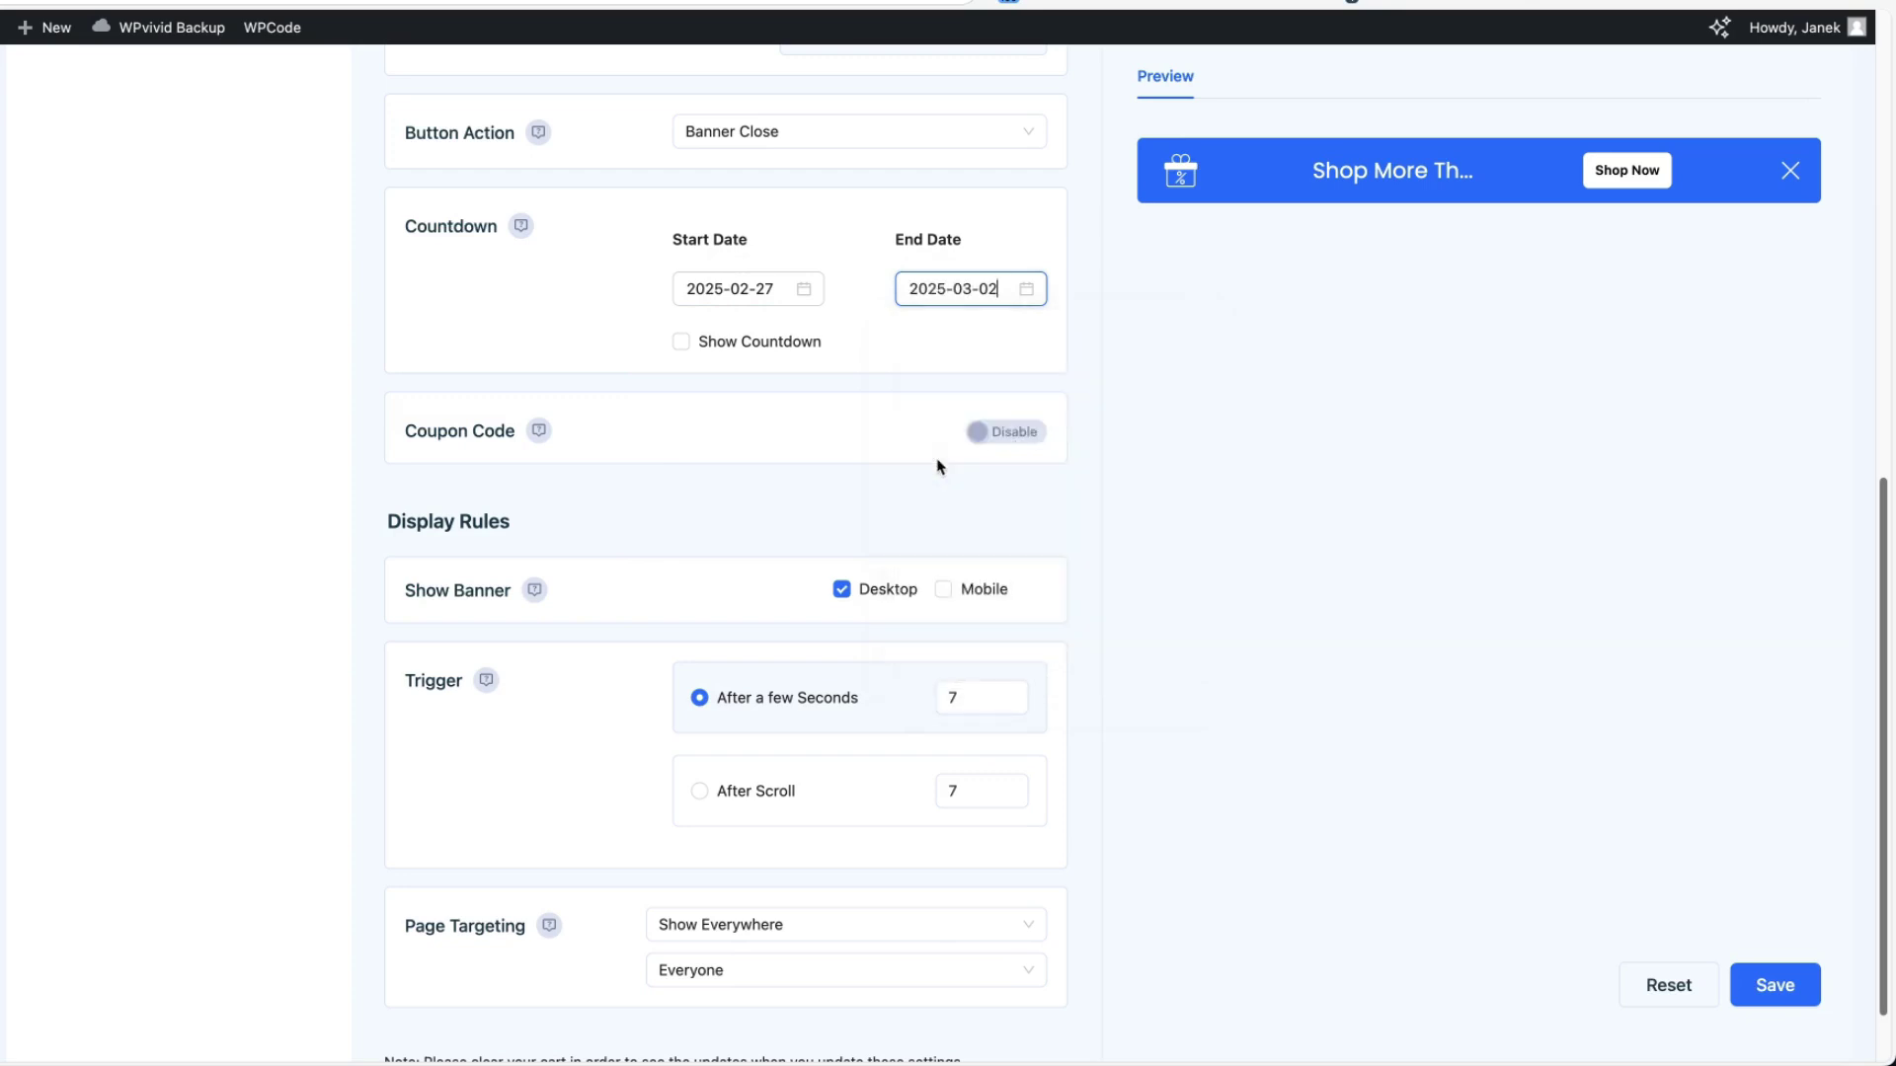
click(732, 336)
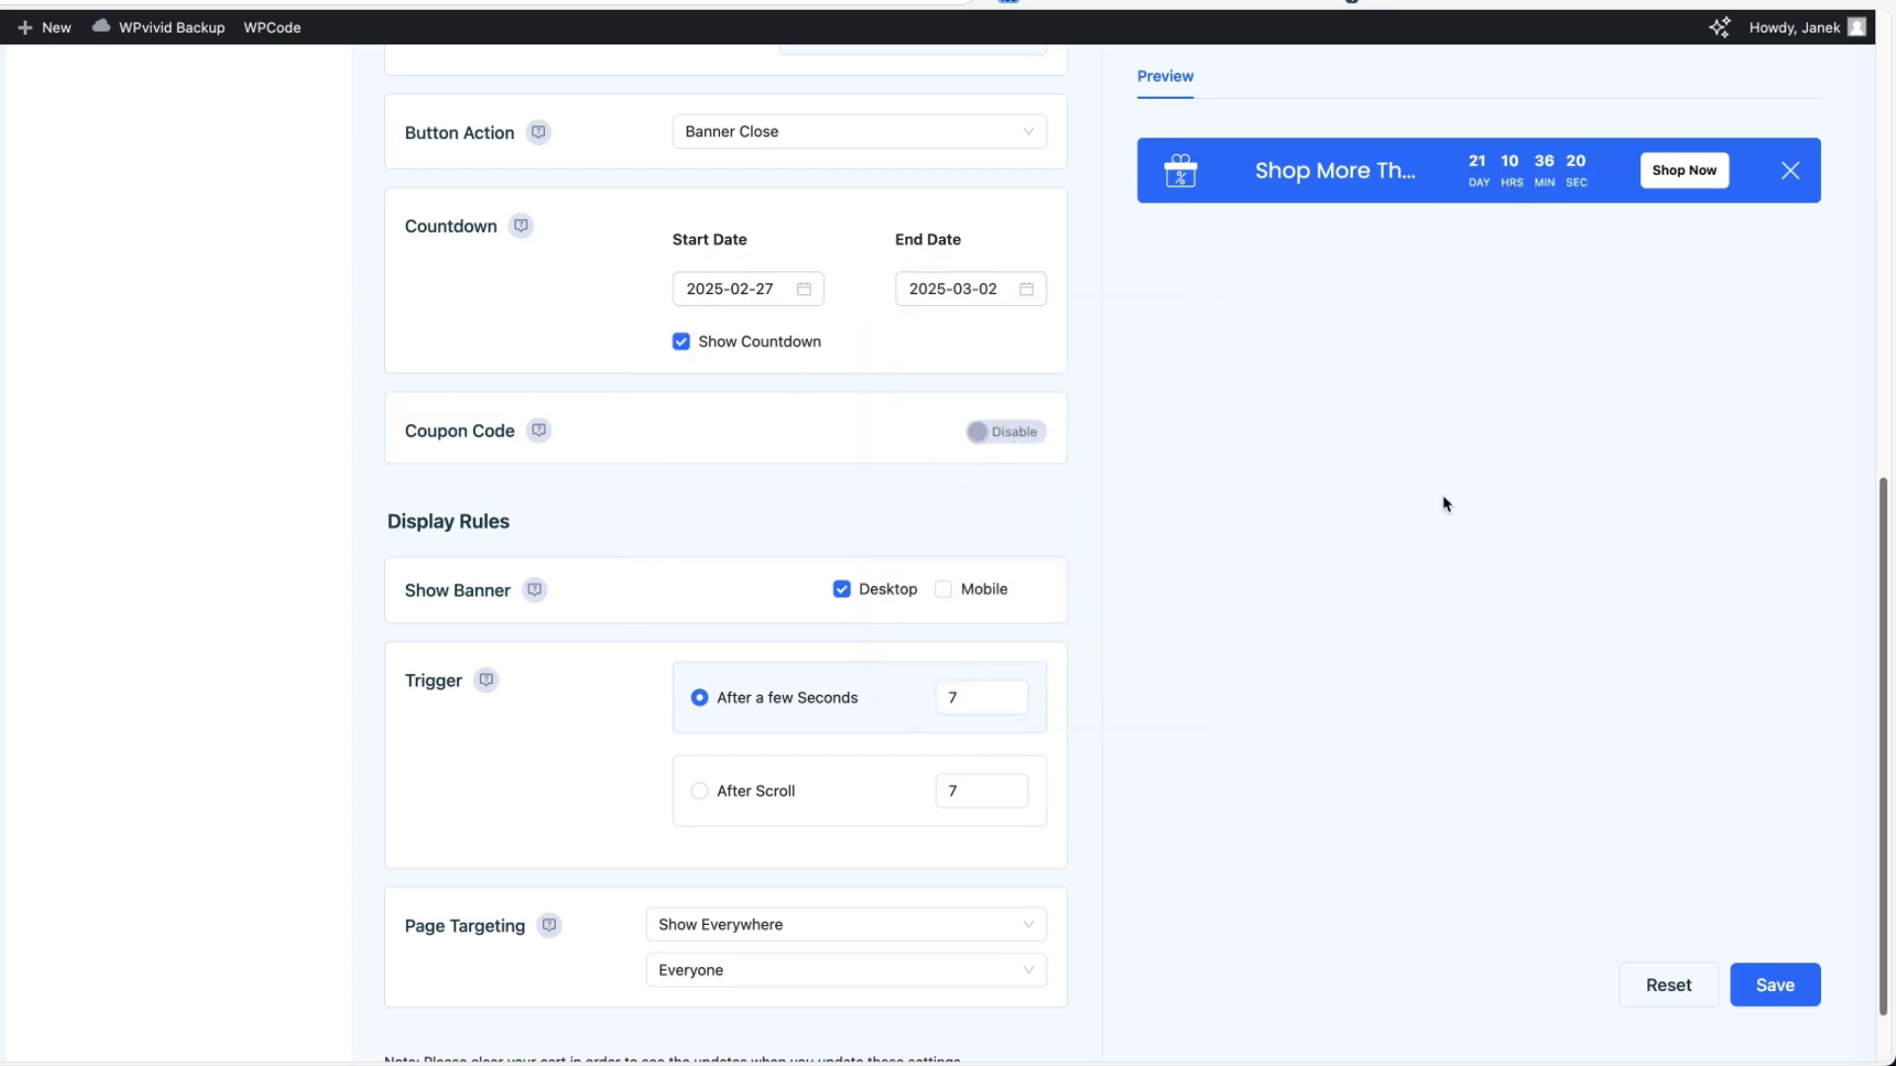
- Enable the coupon code on the Floating Bar and select the coupon ABC30
click(1012, 437)
click(738, 494)
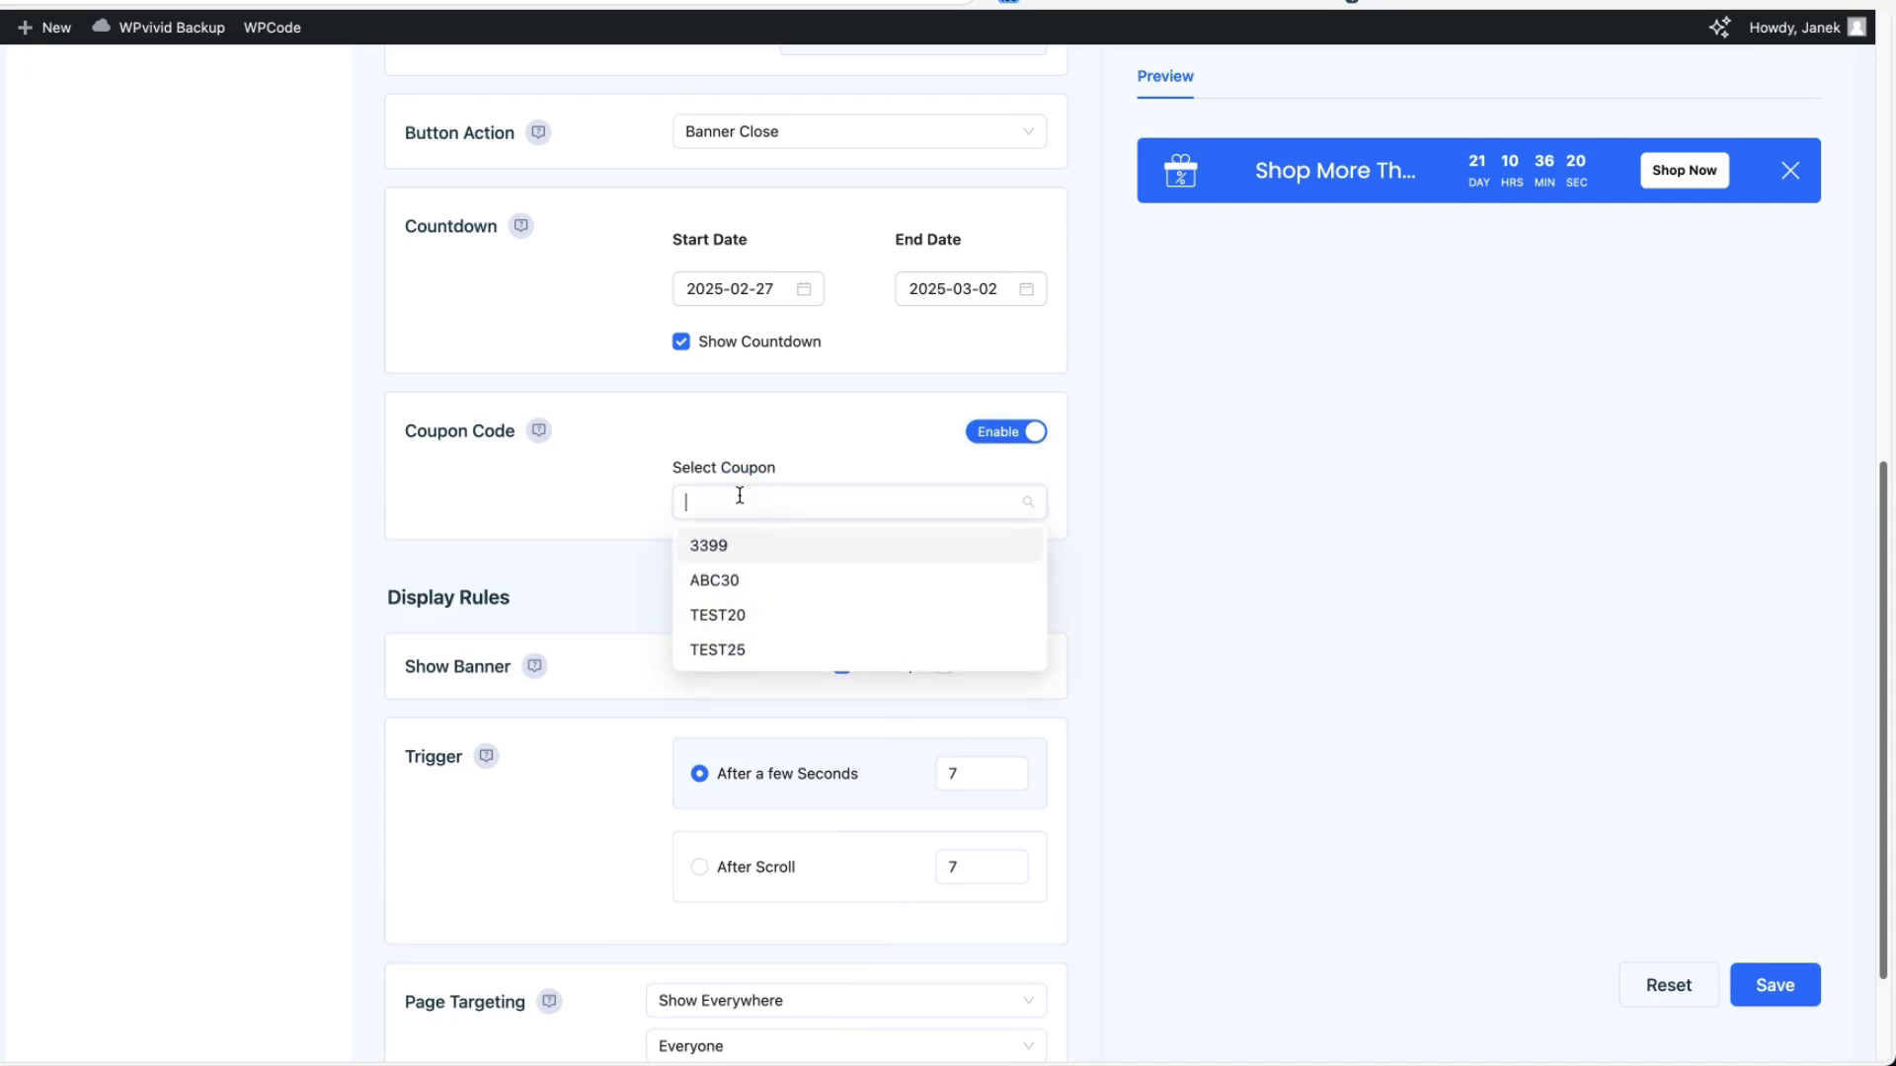
click(707, 491)
click(703, 495)
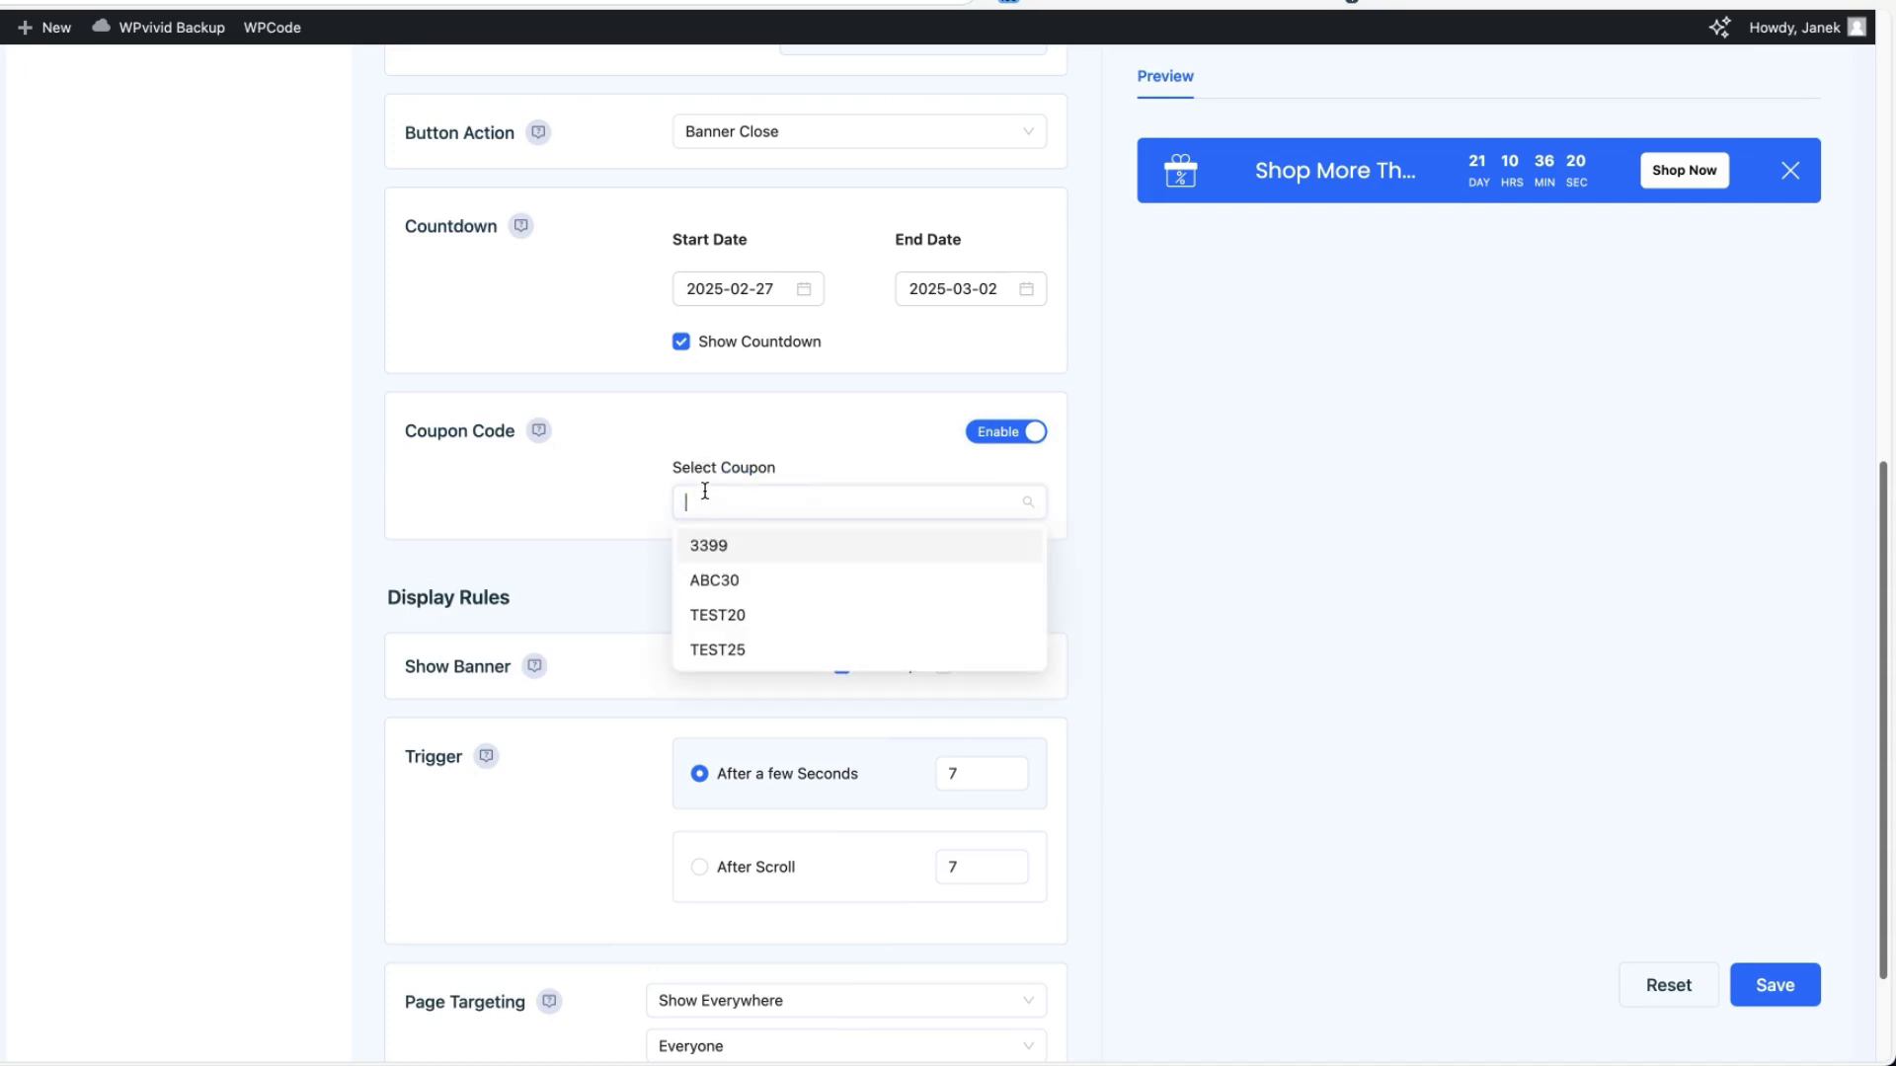
click(725, 582)
- Set the Floating Bar trigger to After a few Seconds with a delay of 3
scroll(502, 496, down, 2)
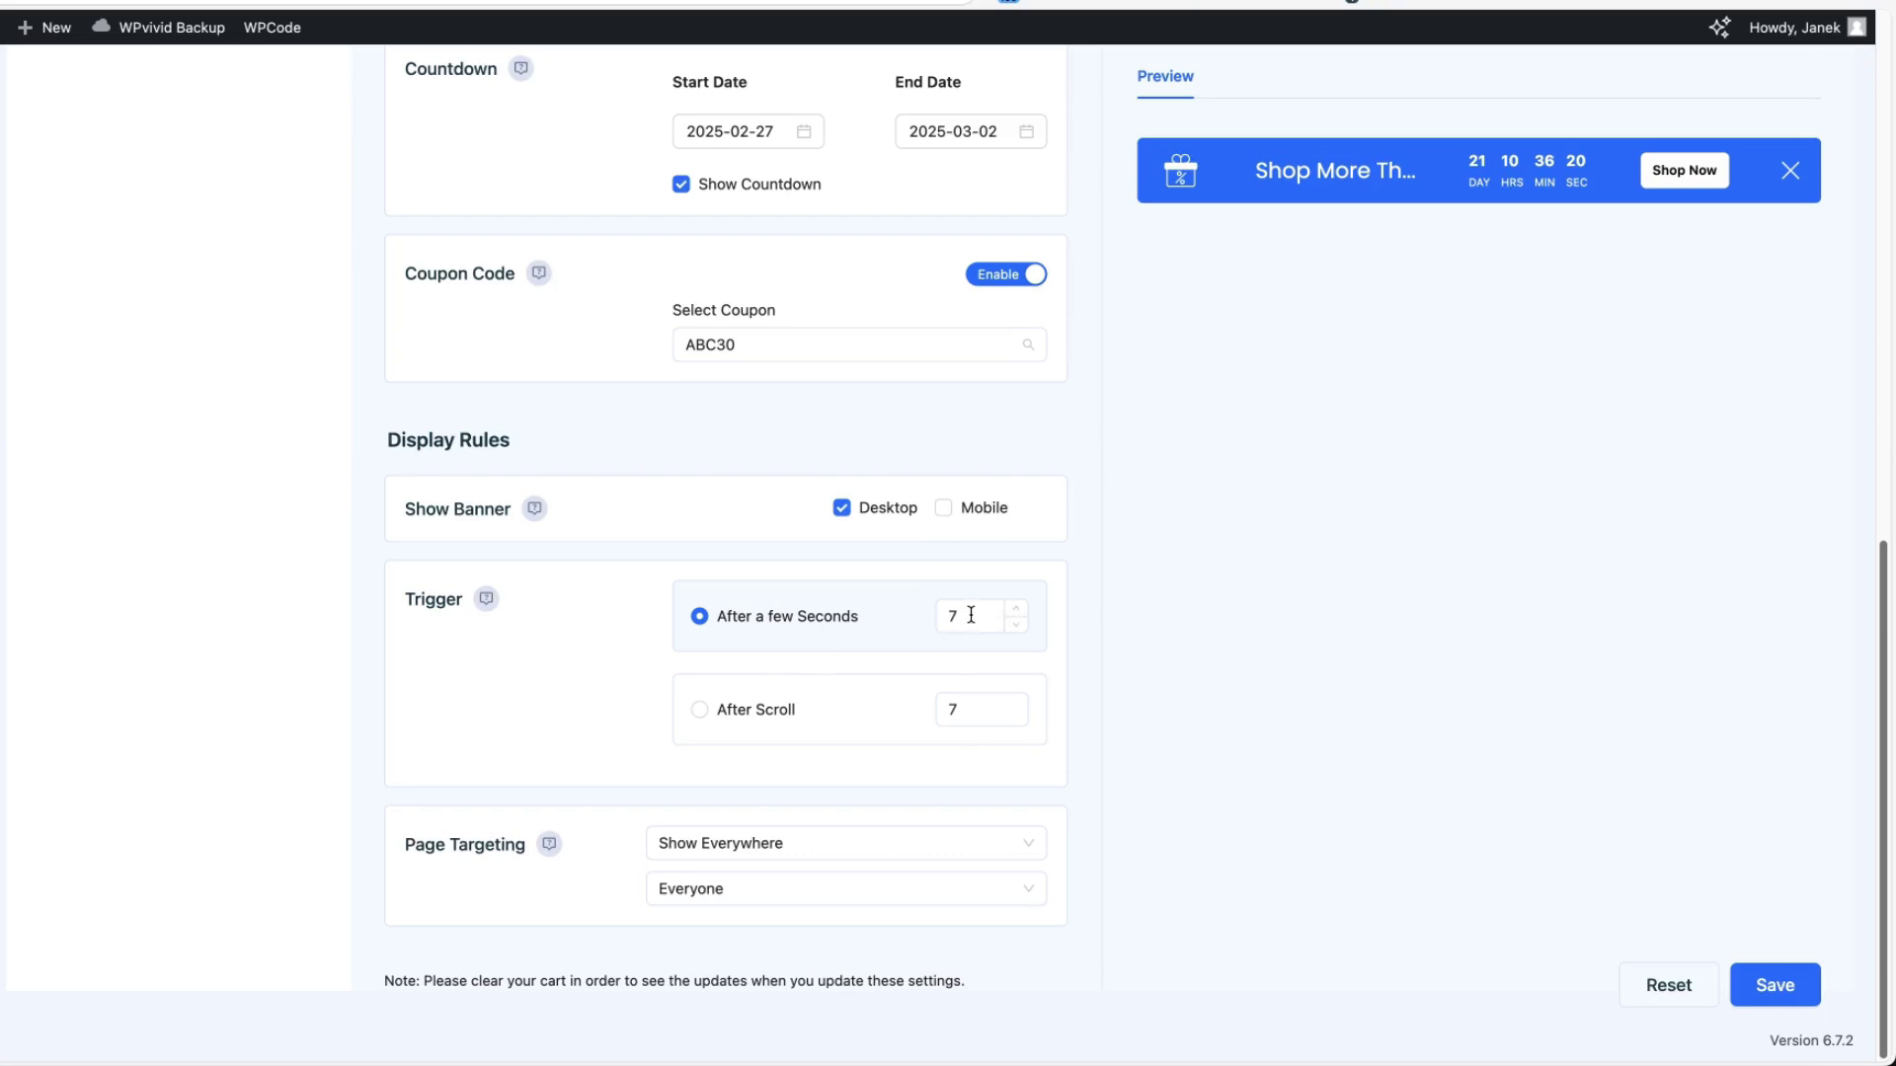
click(699, 710)
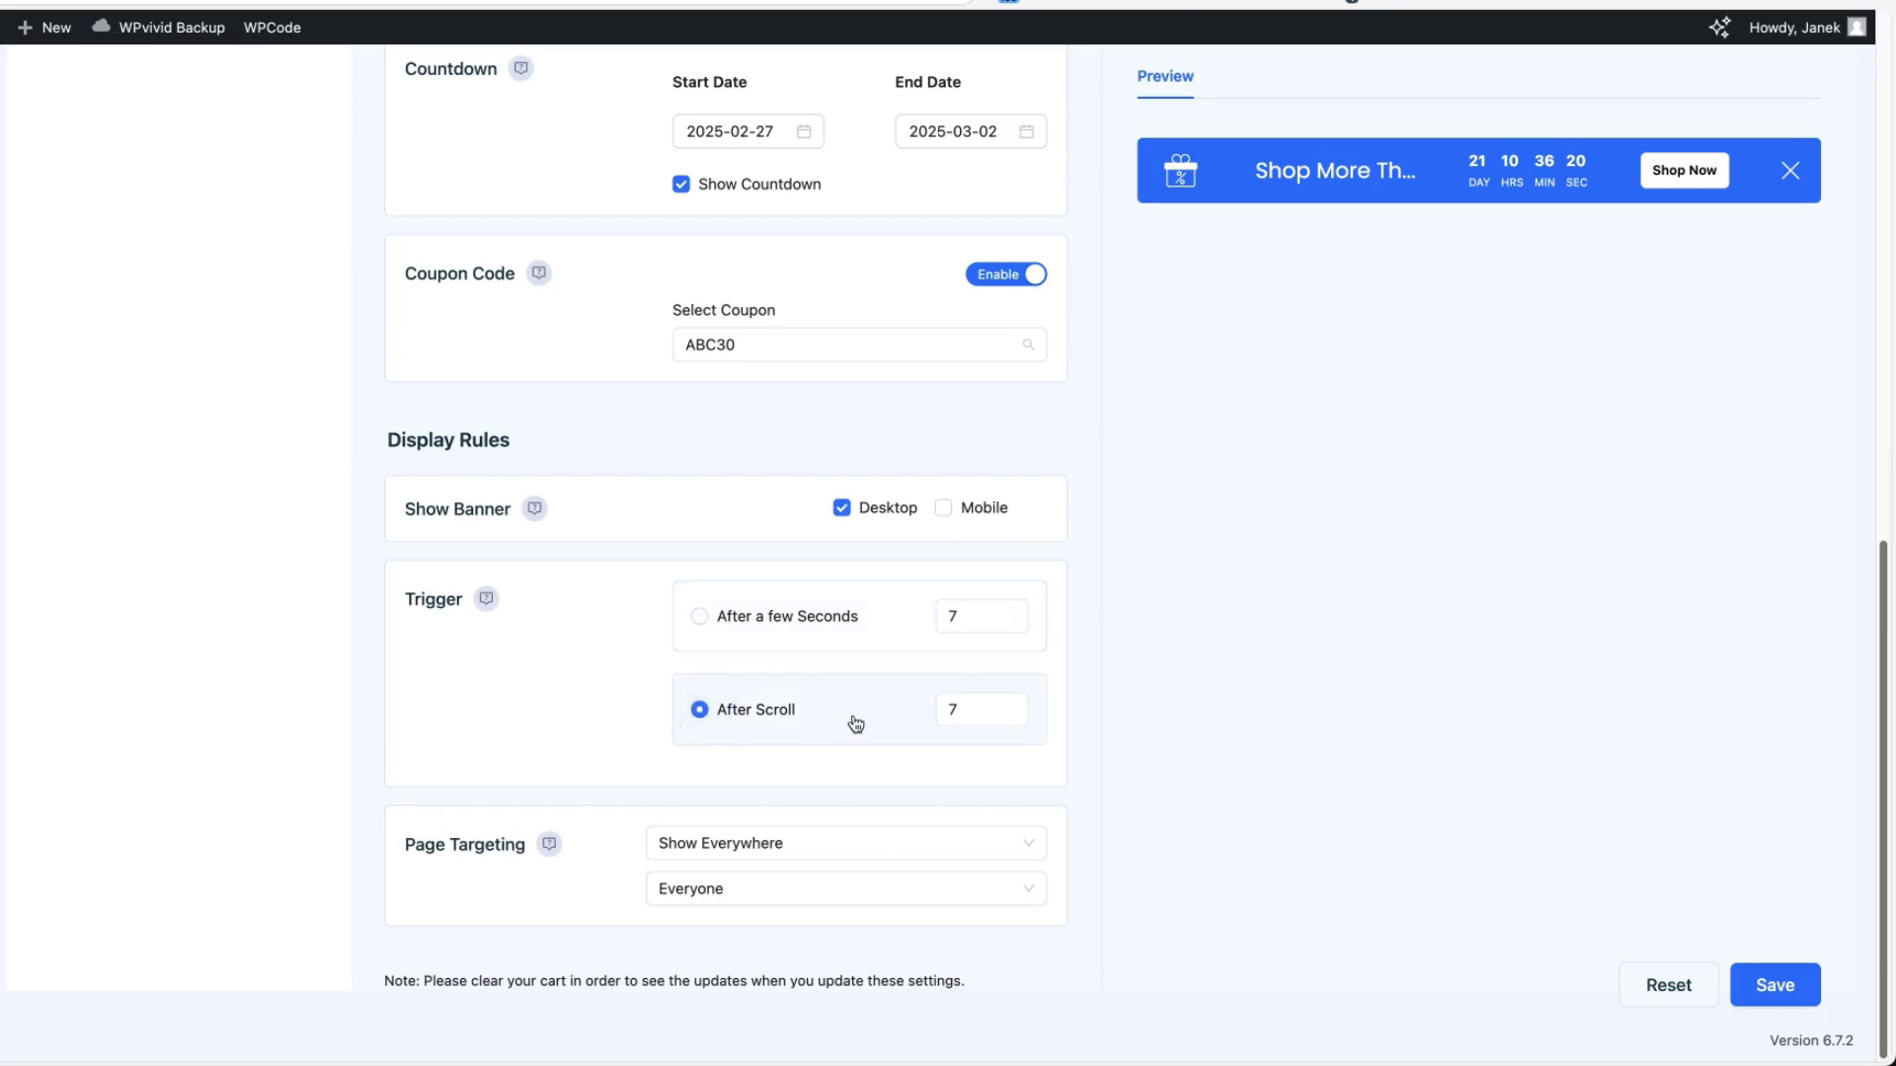
click(752, 618)
drag(976, 618, 898, 606)
text(3)
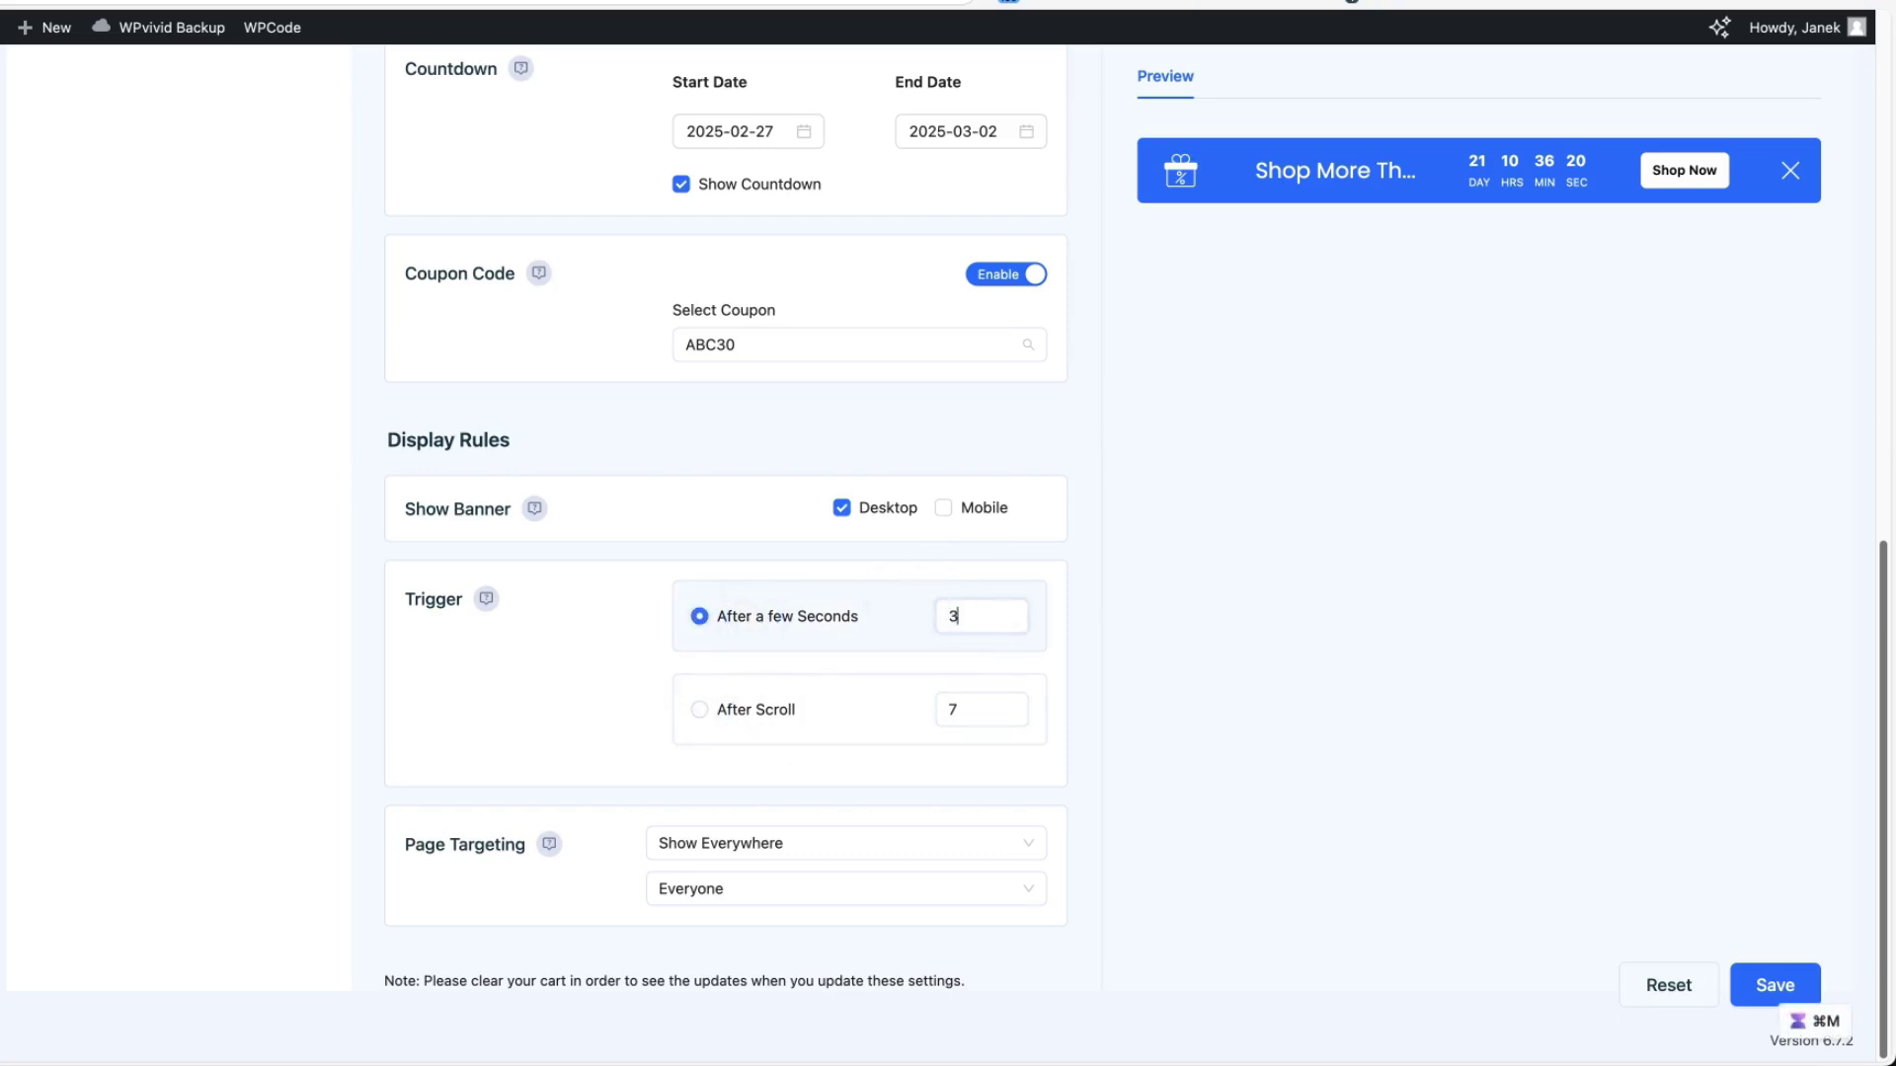
click(1321, 653)
- Try the "Show on Selected" page targeting for the Floating Bar, and switch back to "Show Everywhere"
click(762, 847)
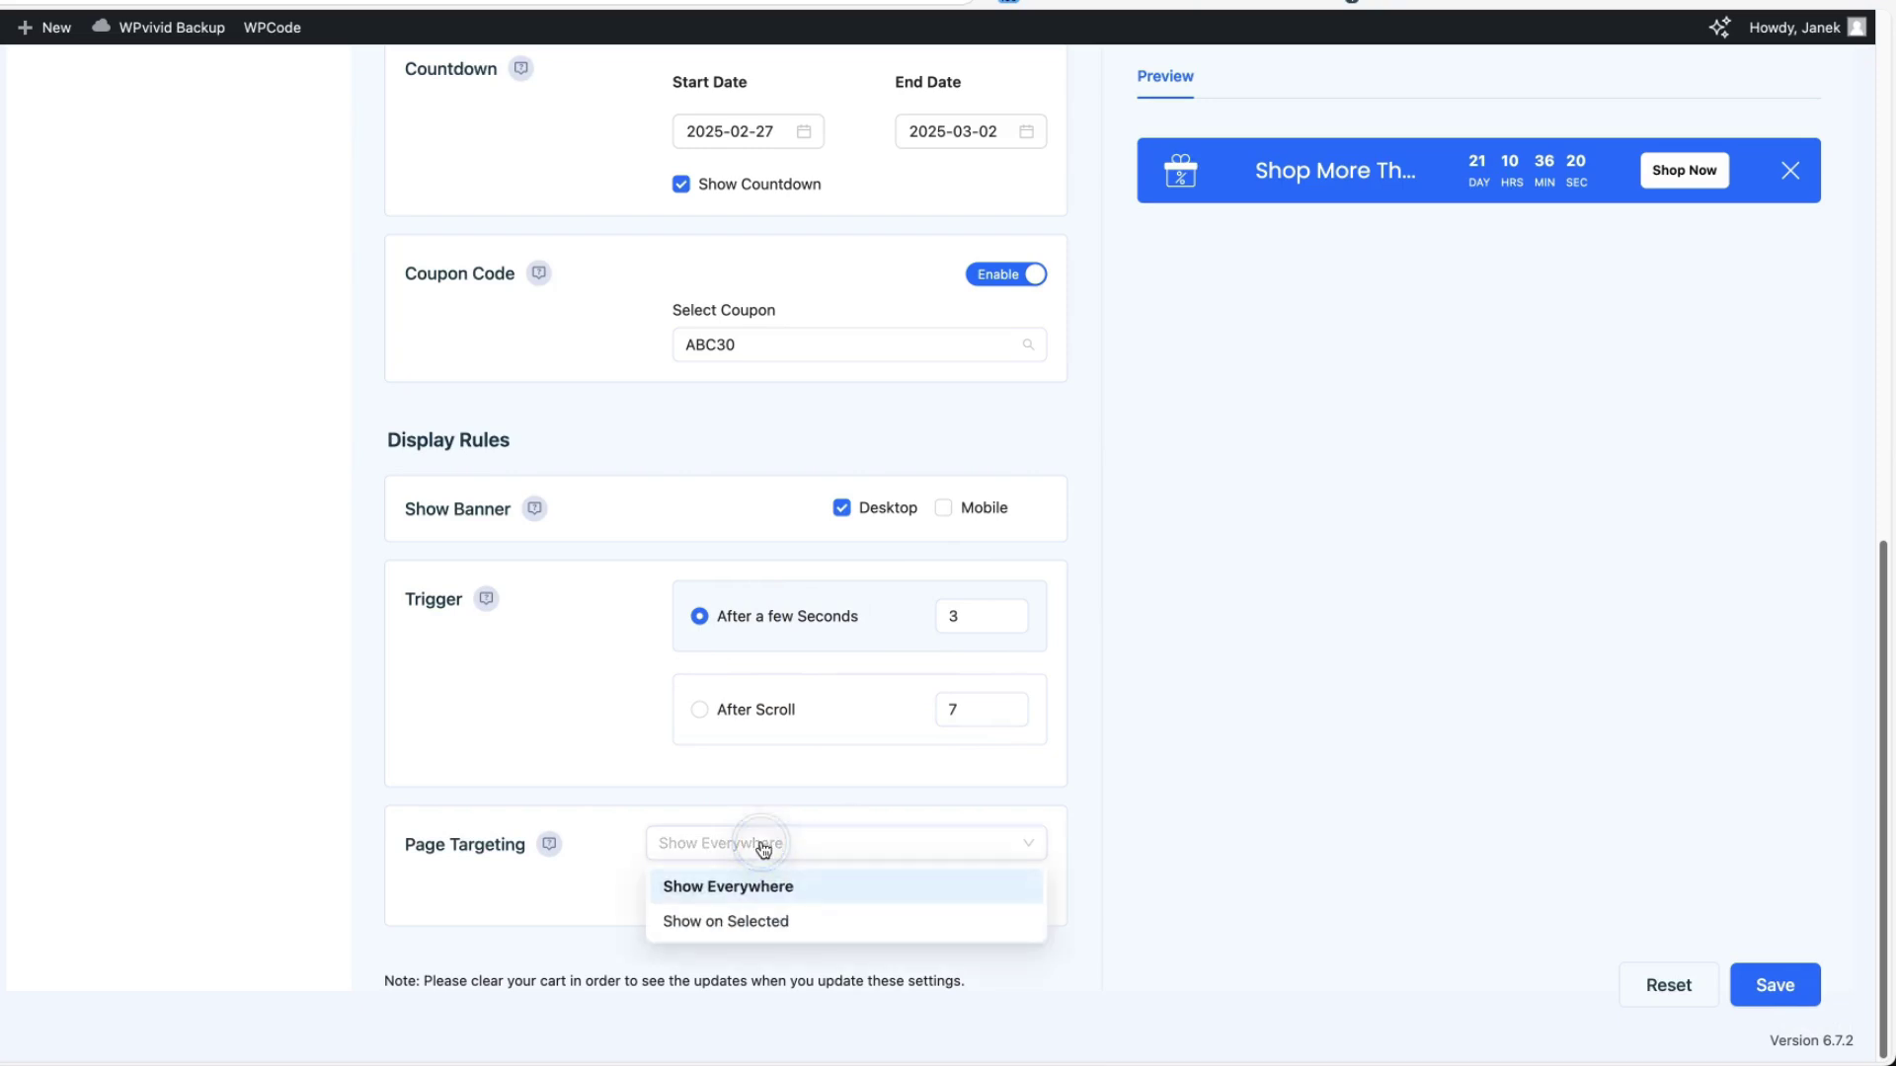
click(750, 922)
click(680, 855)
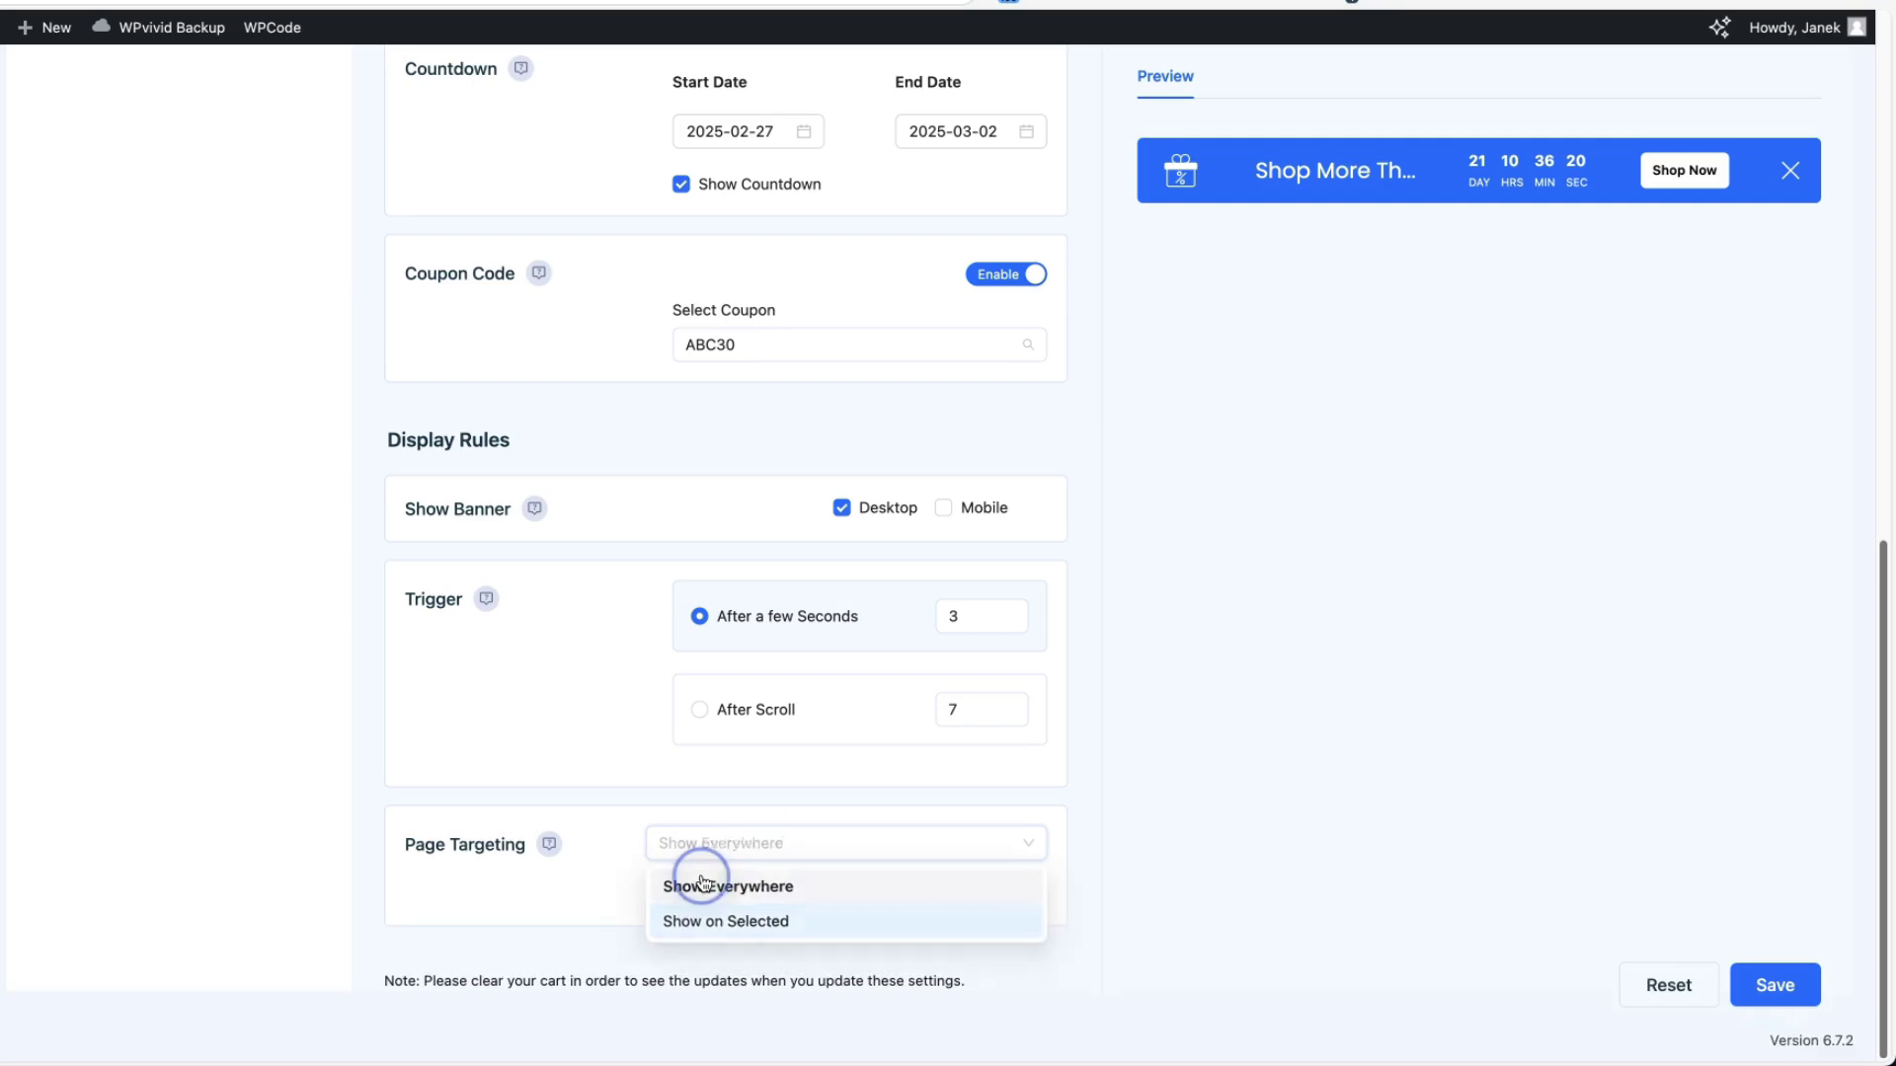
click(702, 880)
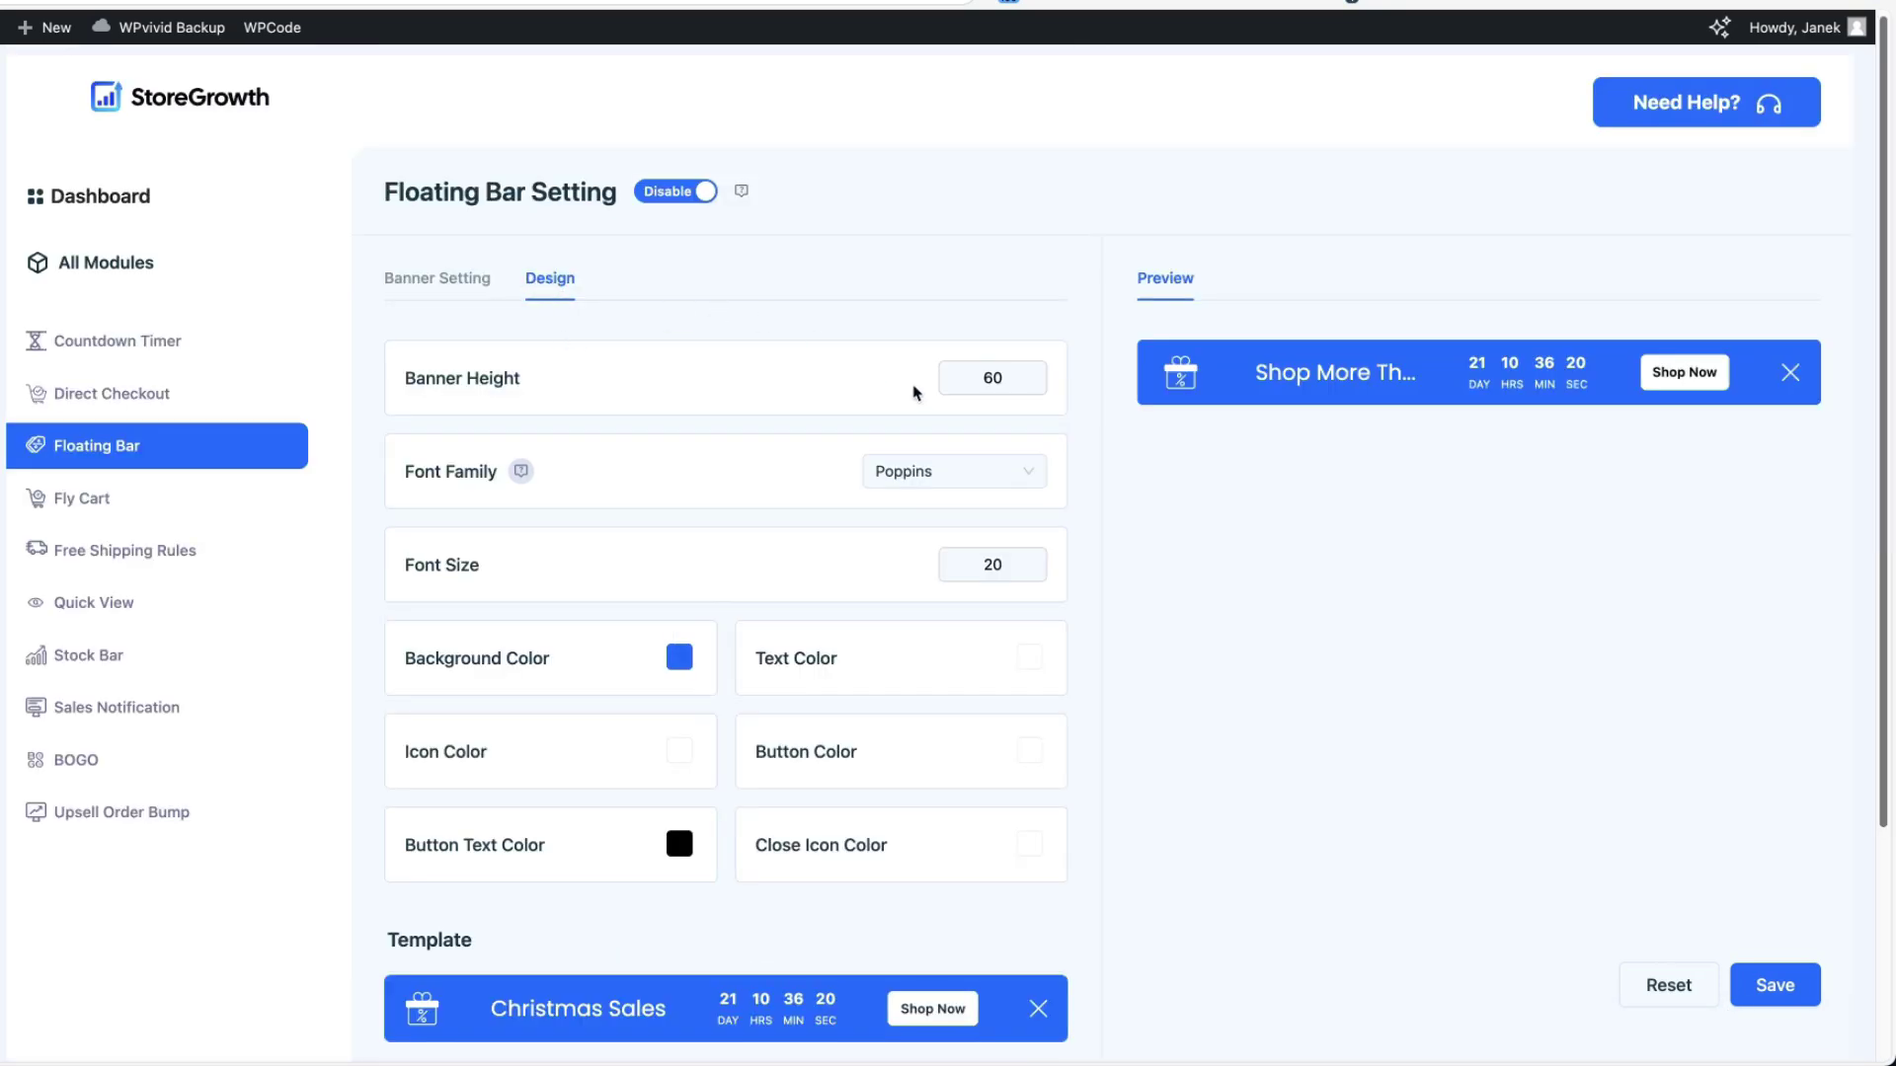
- Review the Floating Bar's height, font, color and template design options, and save the settings
scroll(962, 415, down, 2)
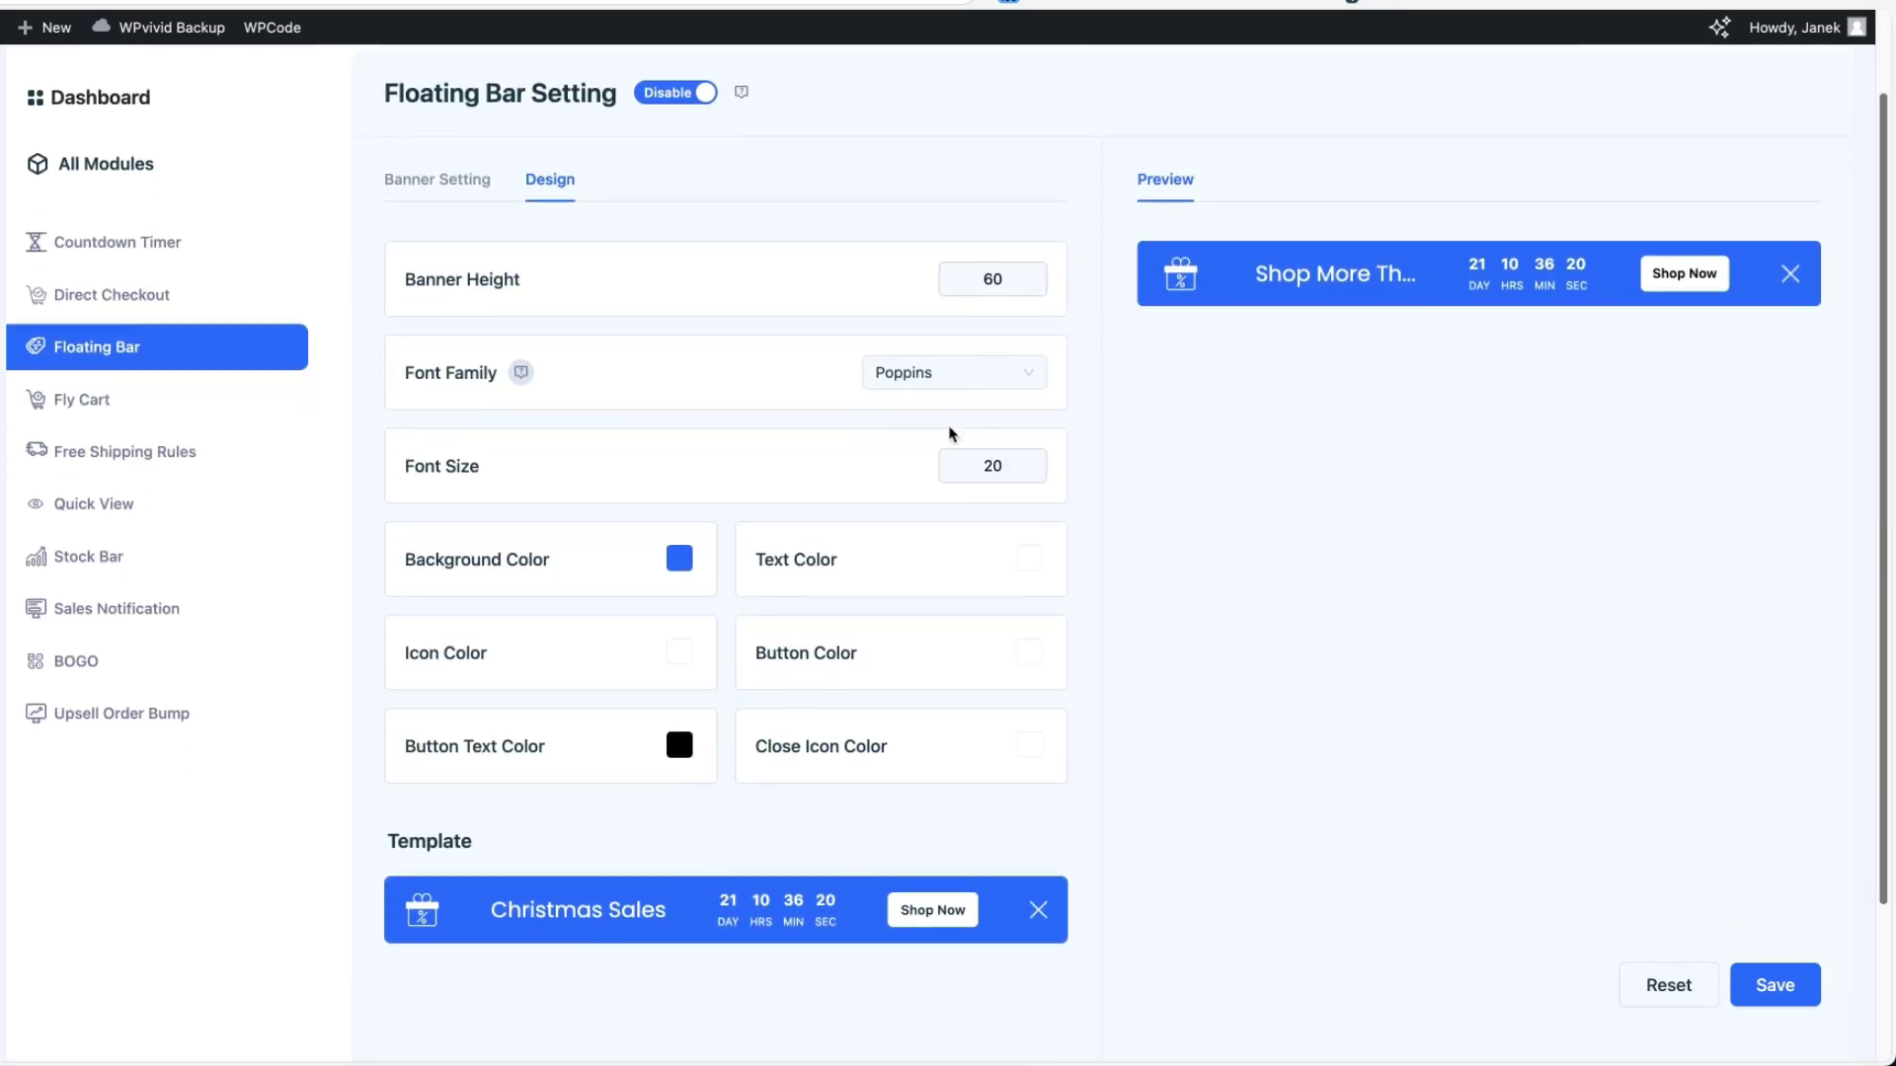
click(1774, 986)
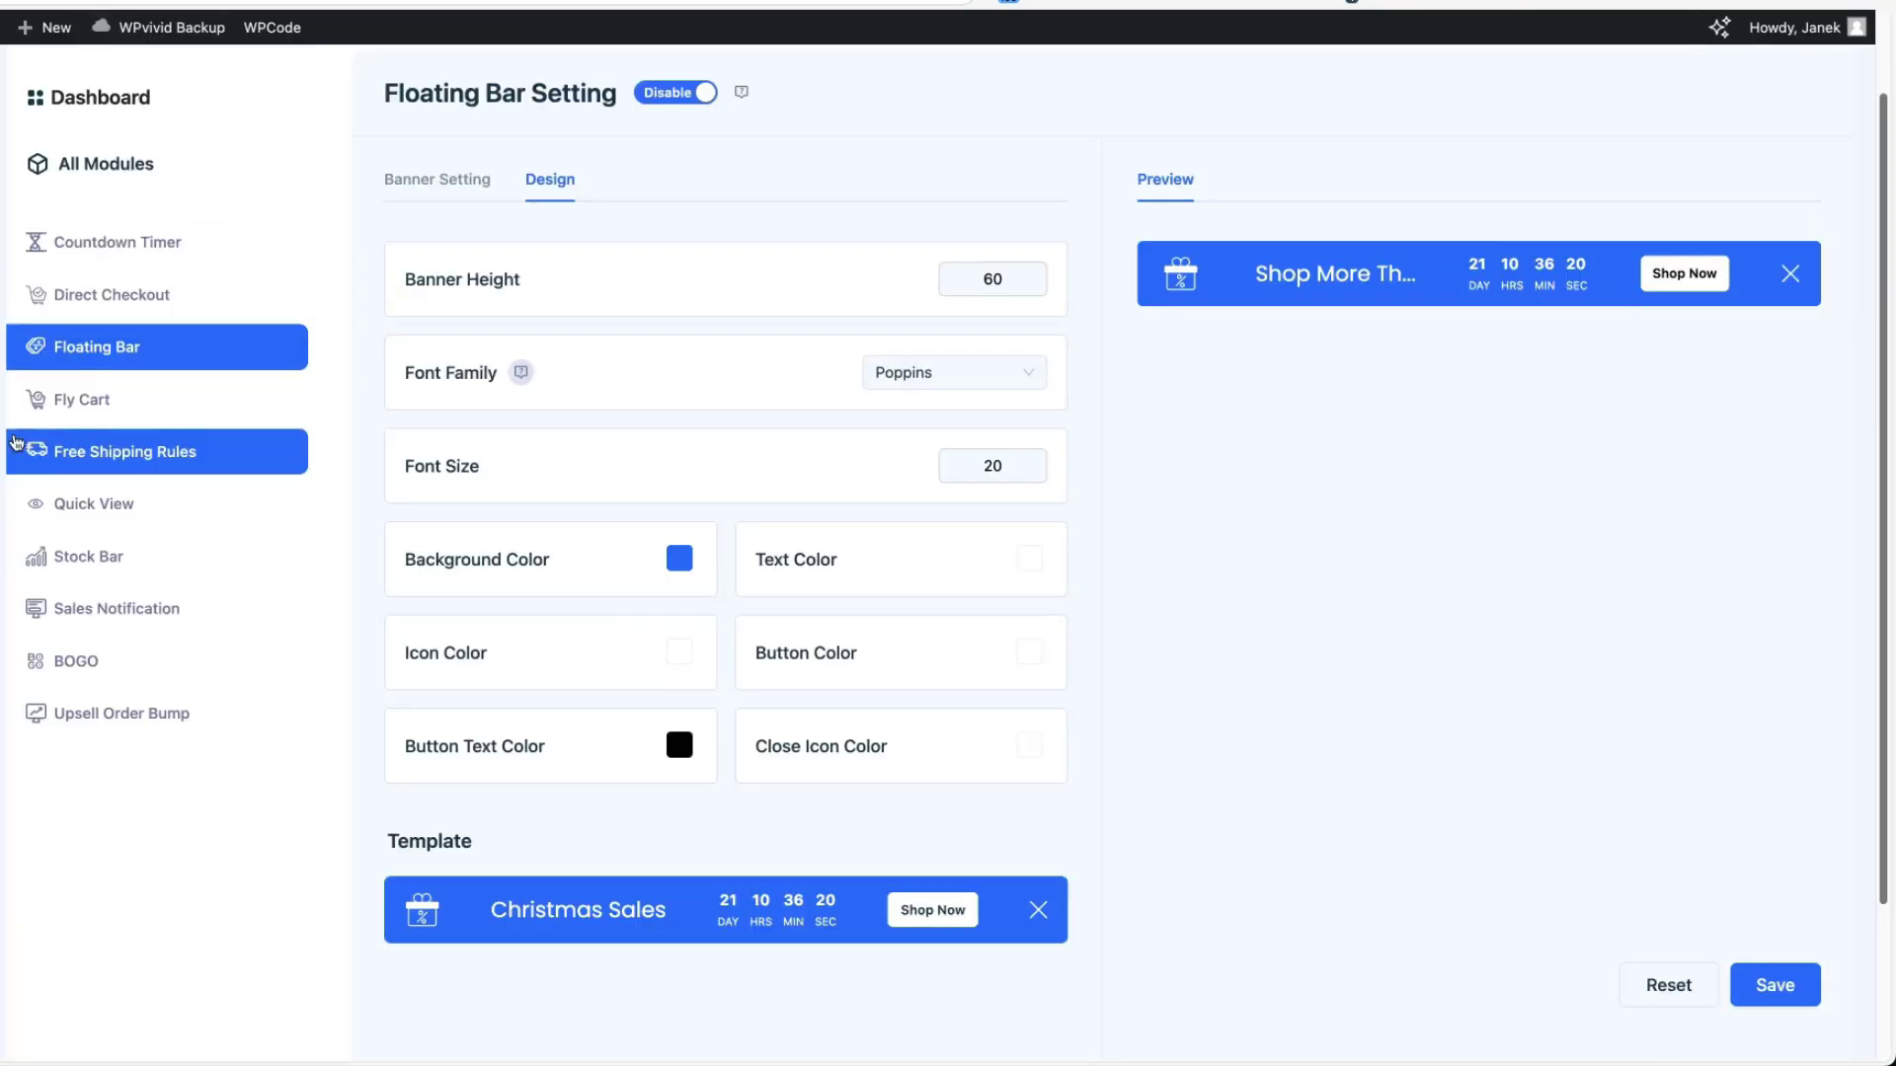
- Show the Fly Cart module, and test the side cart by adding the Elephant Chair to the cart and proceeding to checkout
click(59, 400)
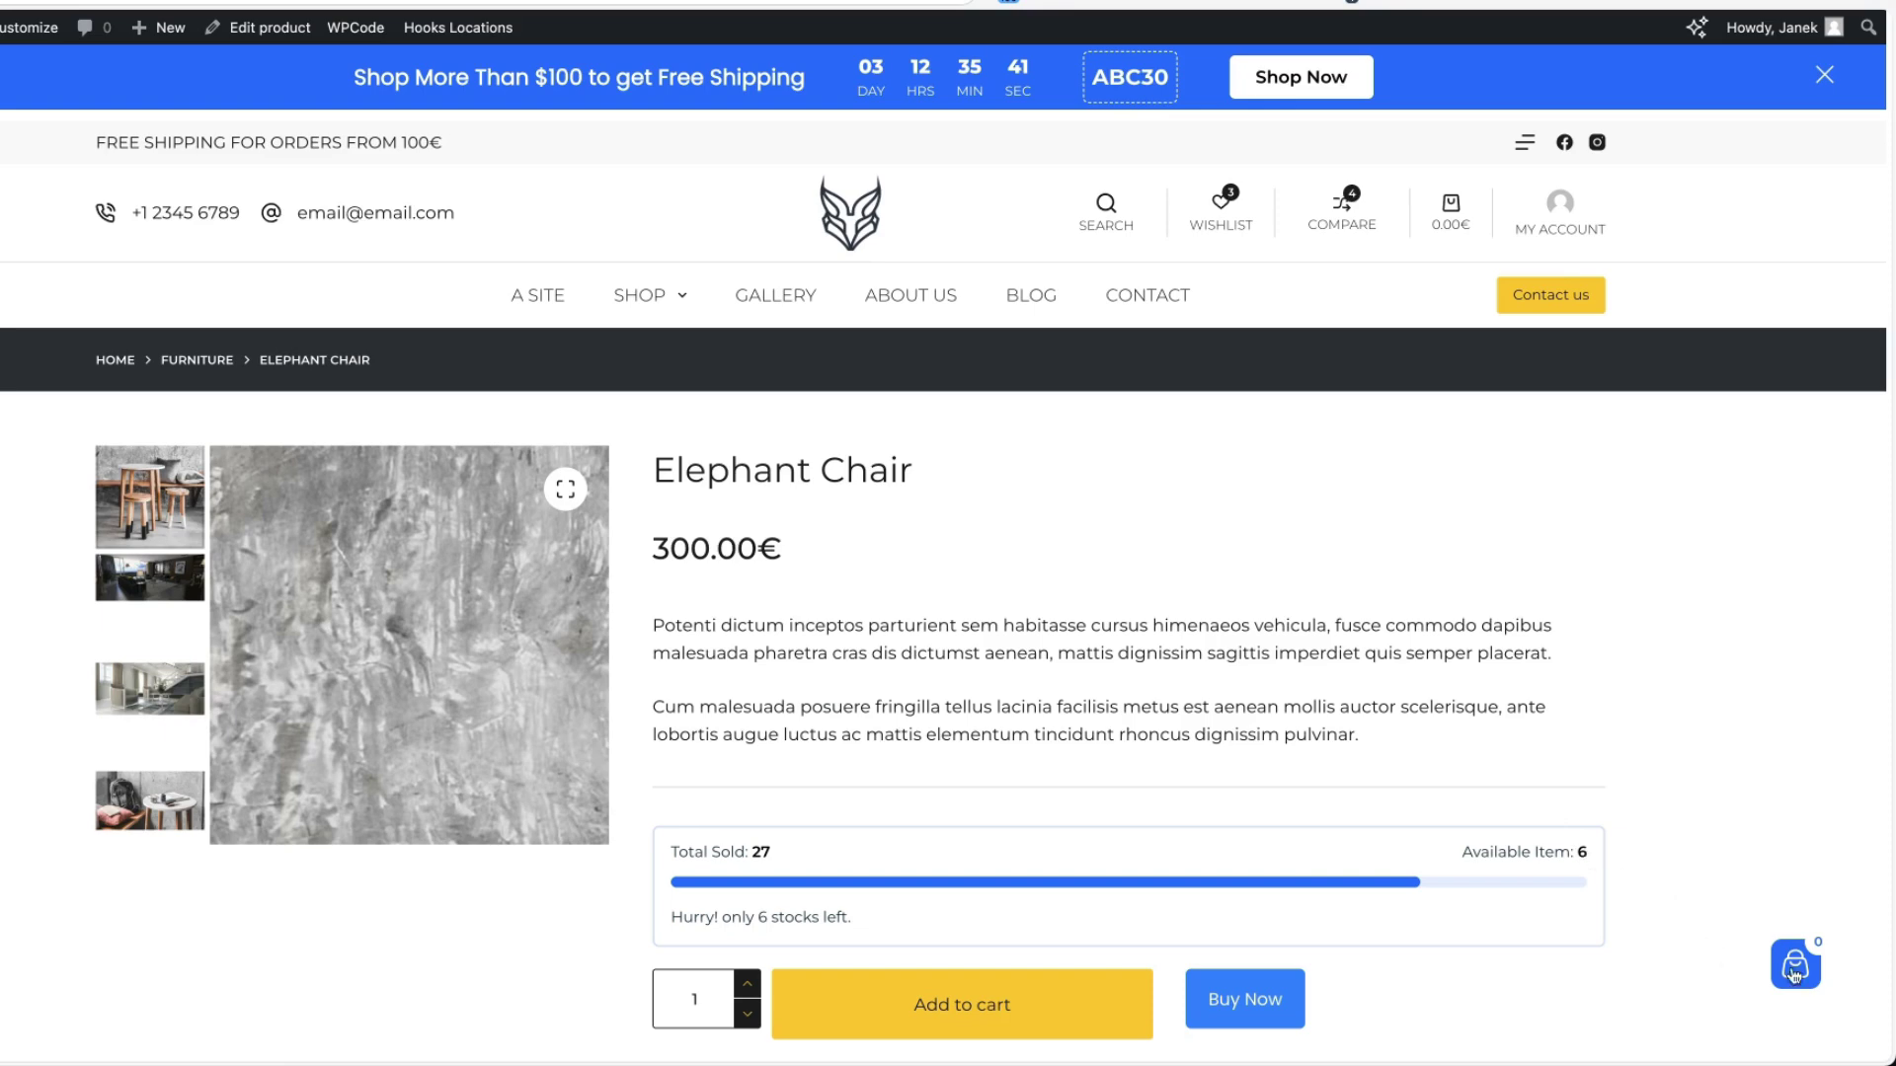
click(988, 1002)
click(1795, 965)
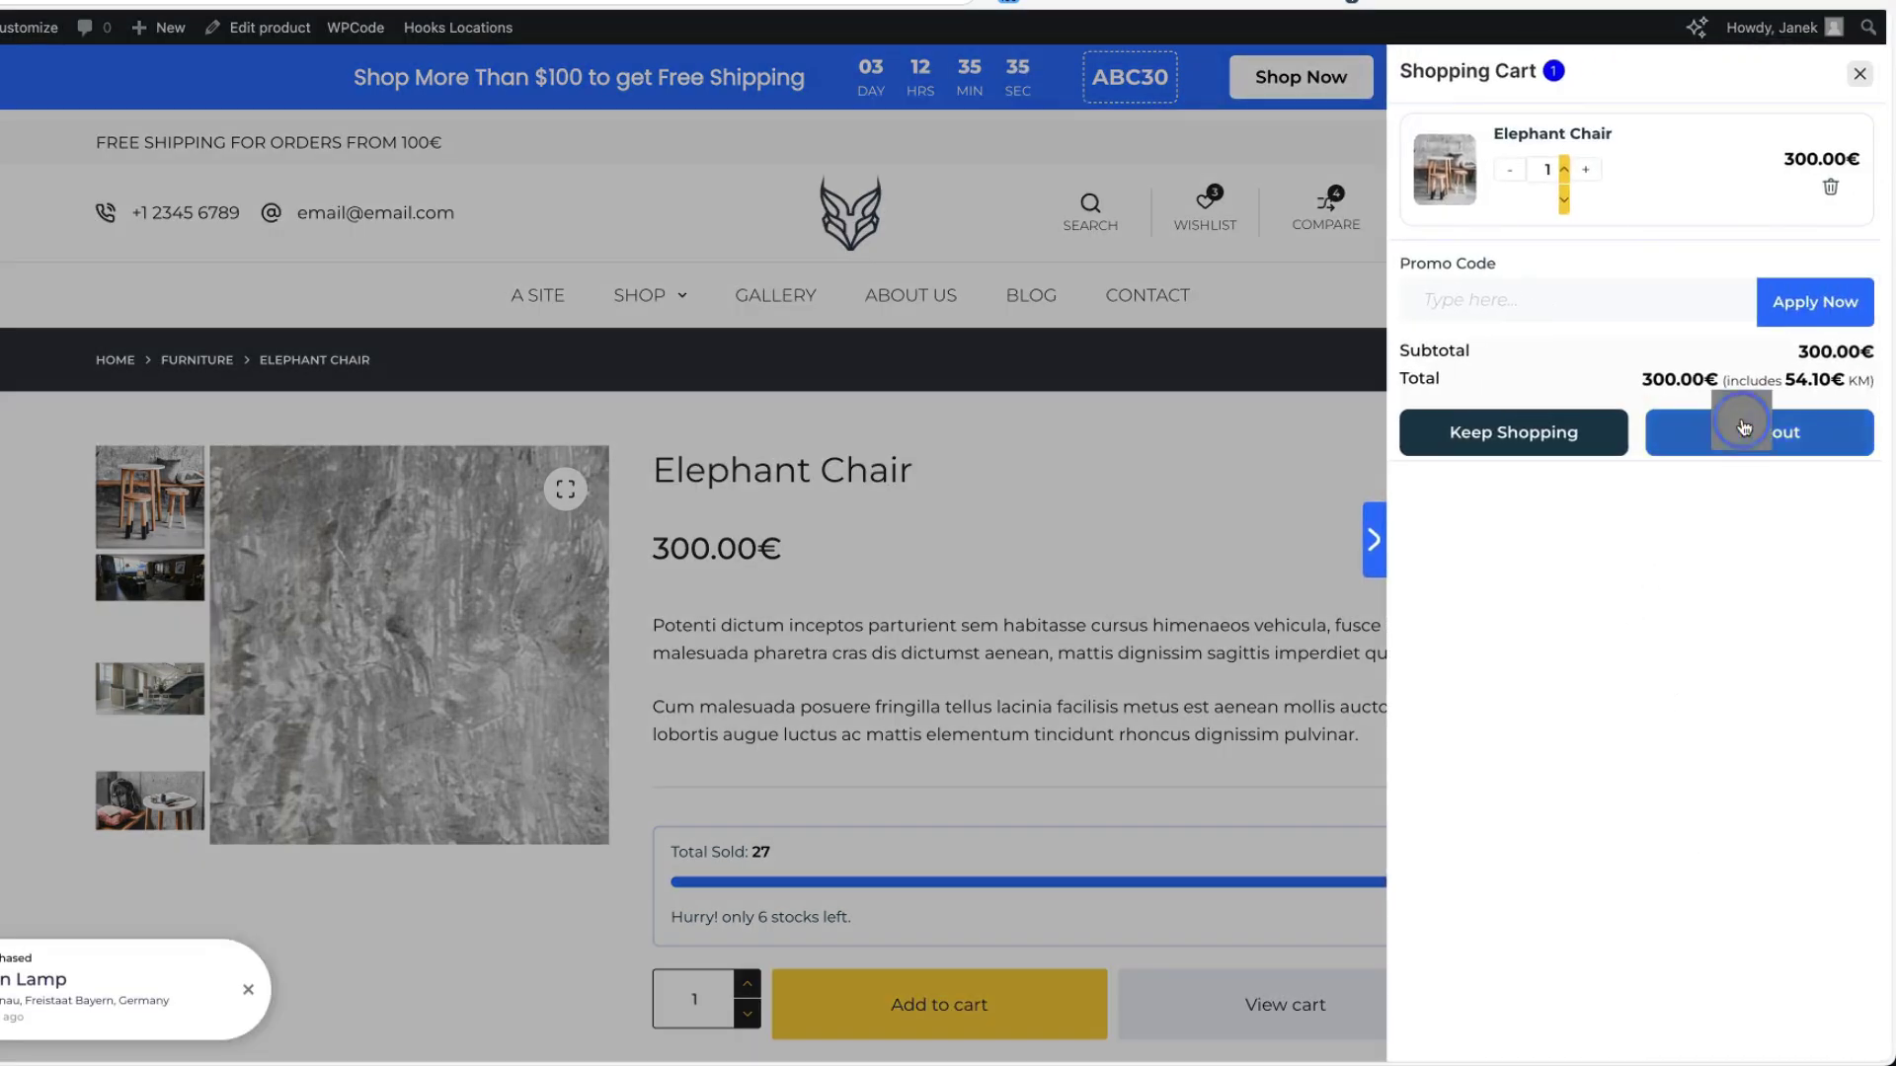
click(1728, 430)
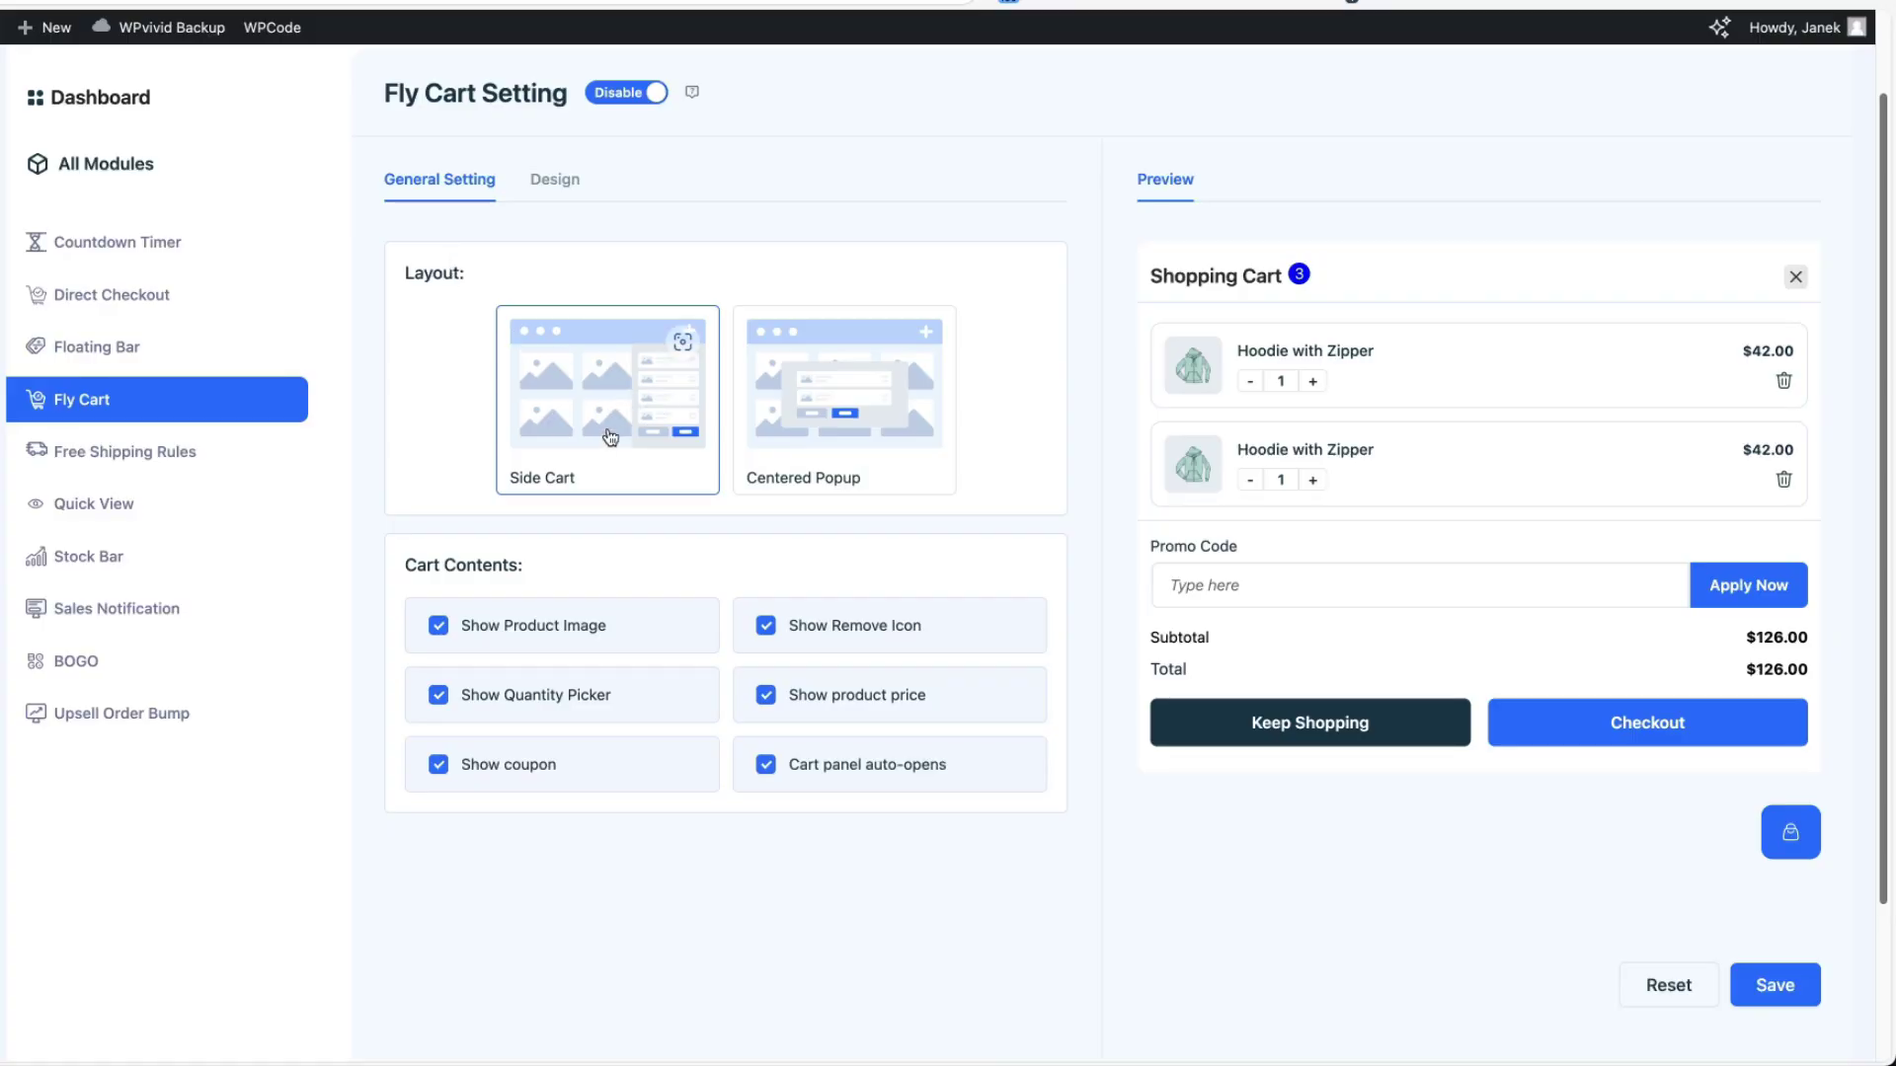
- Save the Fly Cart layout as Centered Popup, and test Buy Now on the Elephant Chair page, looking through the popup's checkout form
click(852, 410)
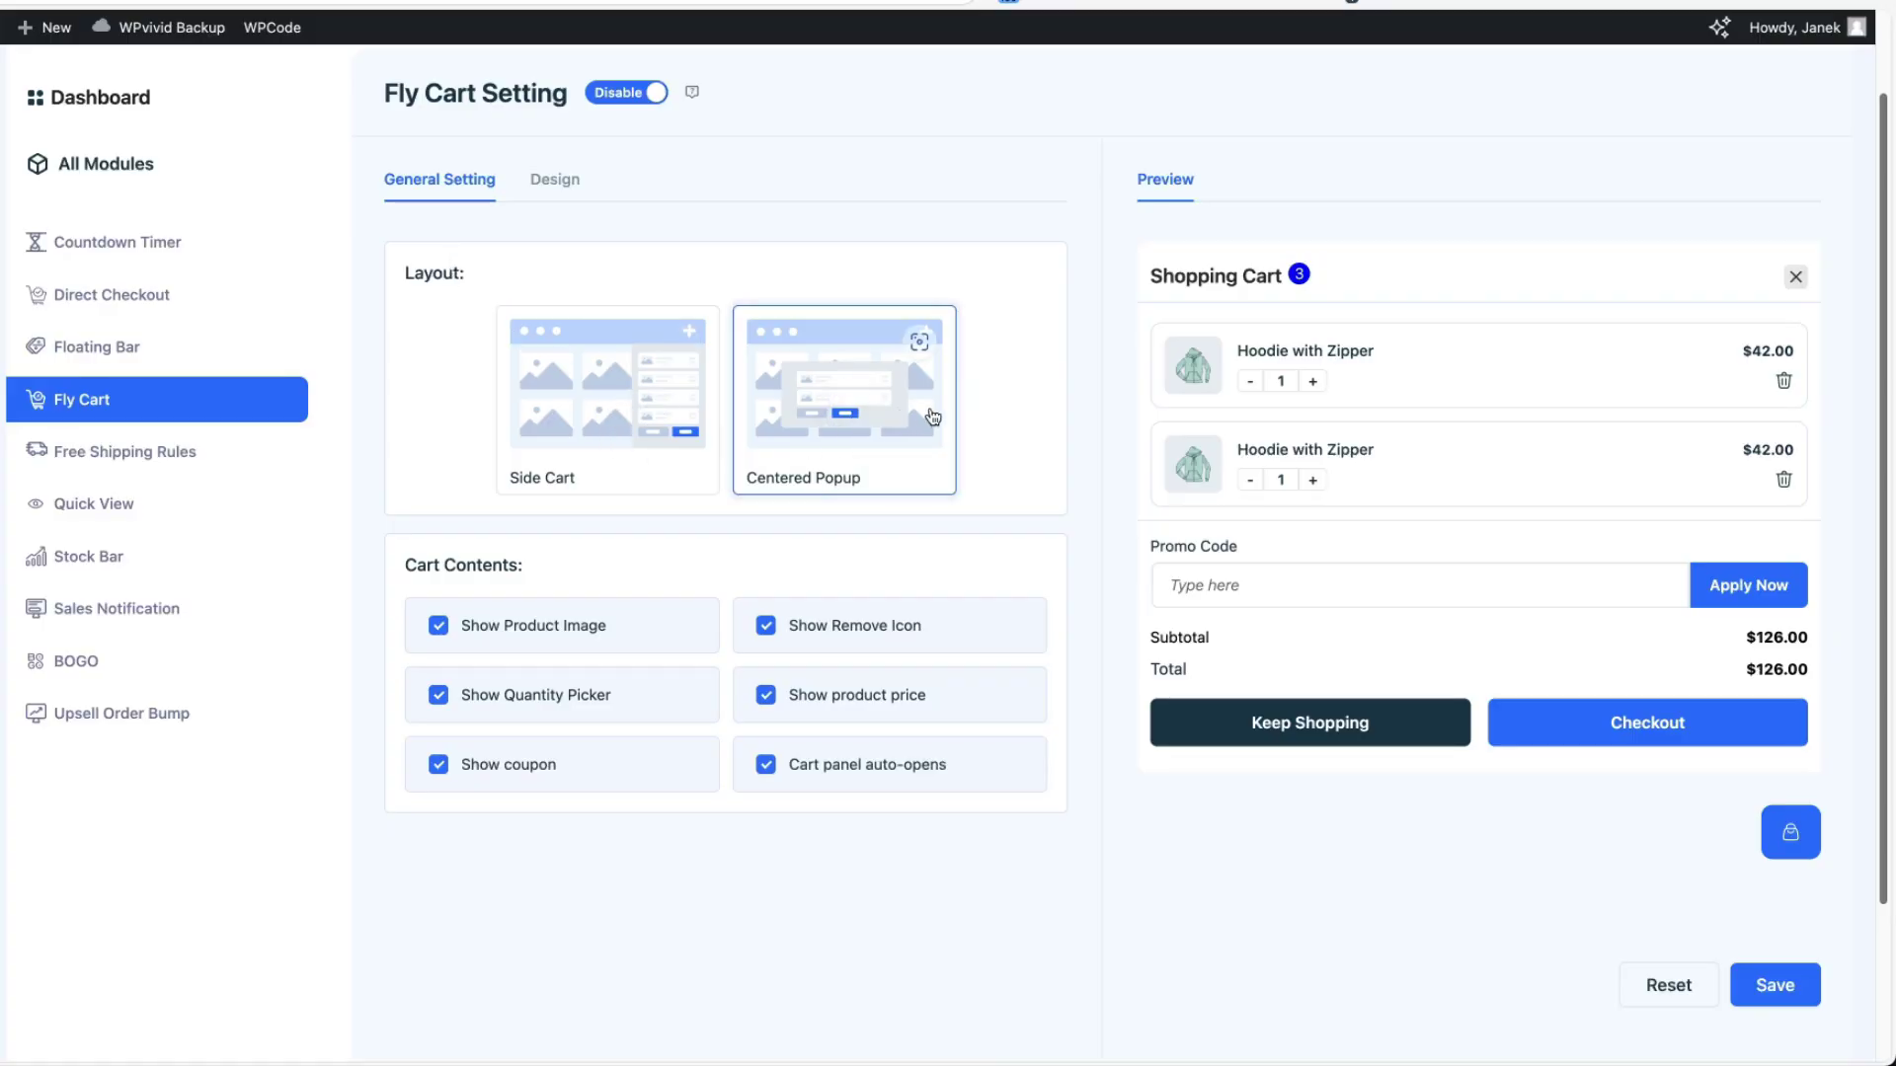
click(1742, 977)
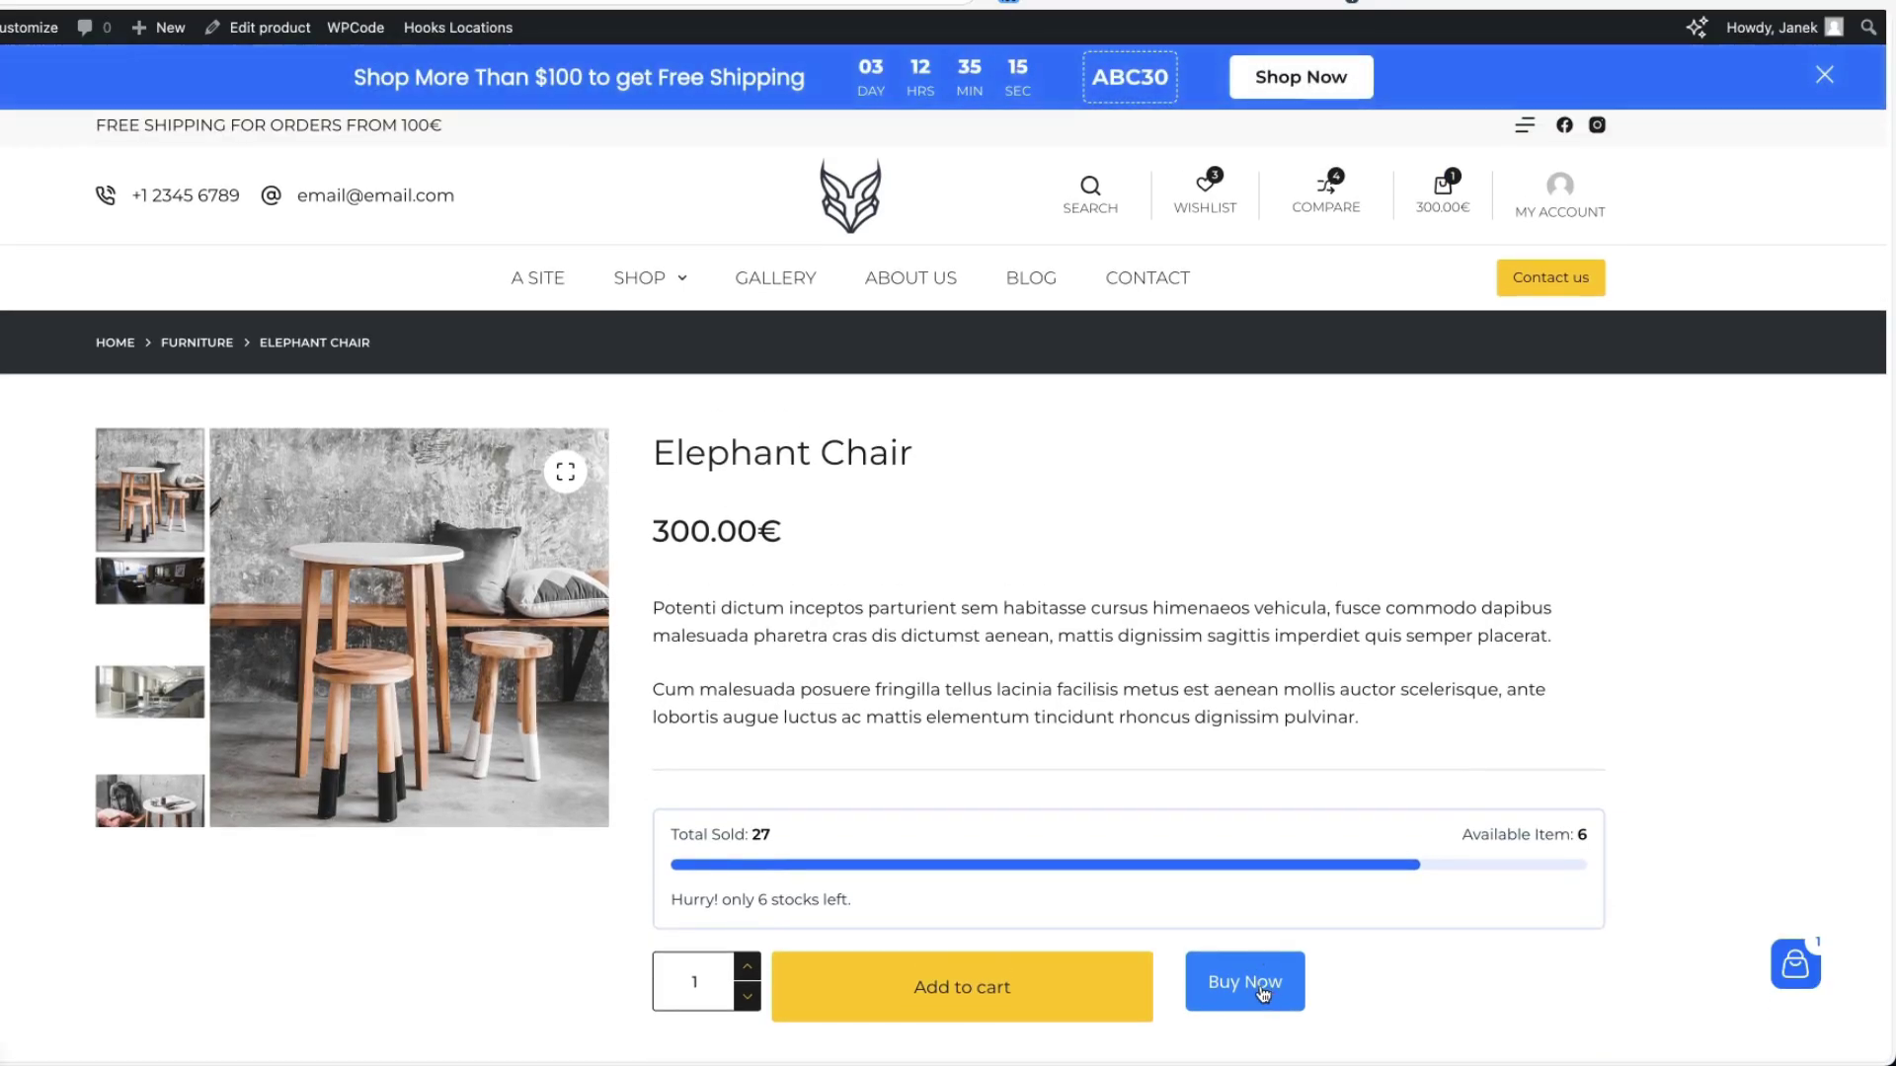
click(1263, 992)
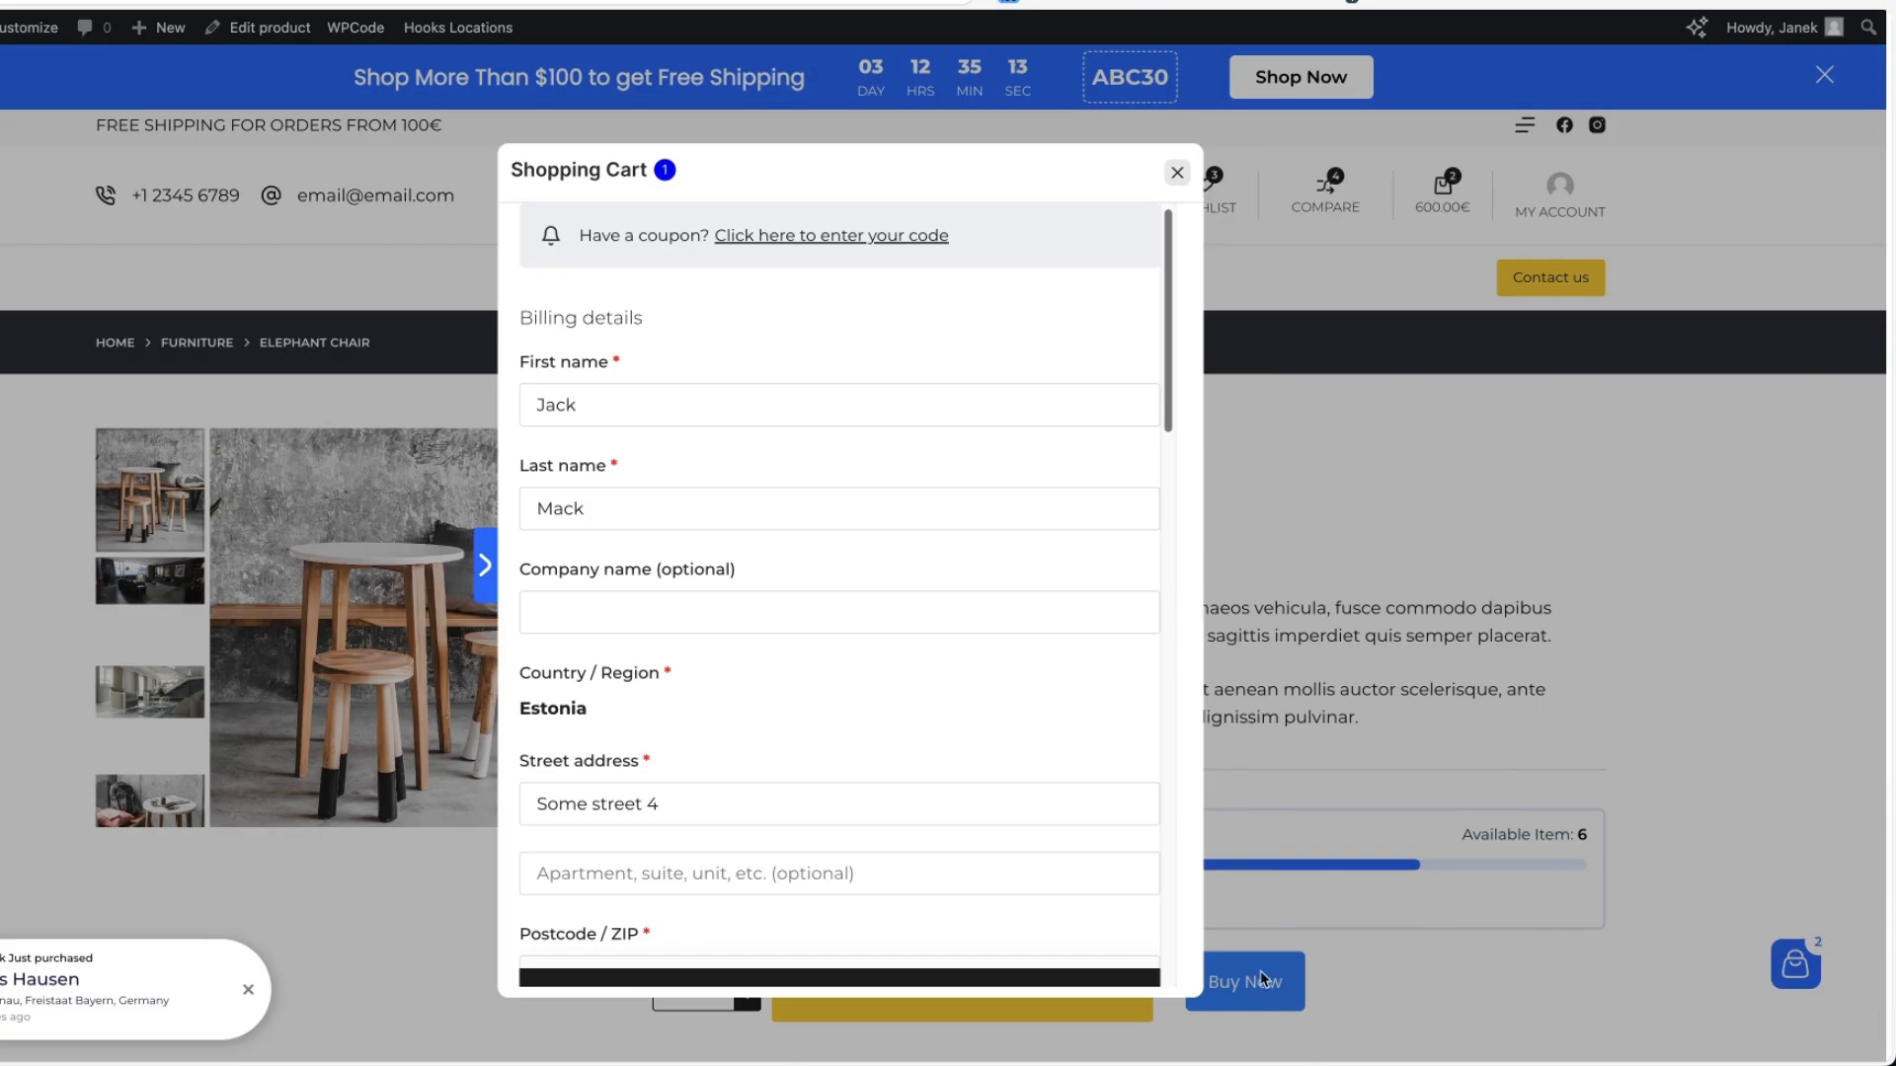
scroll(1172, 649, down, 10)
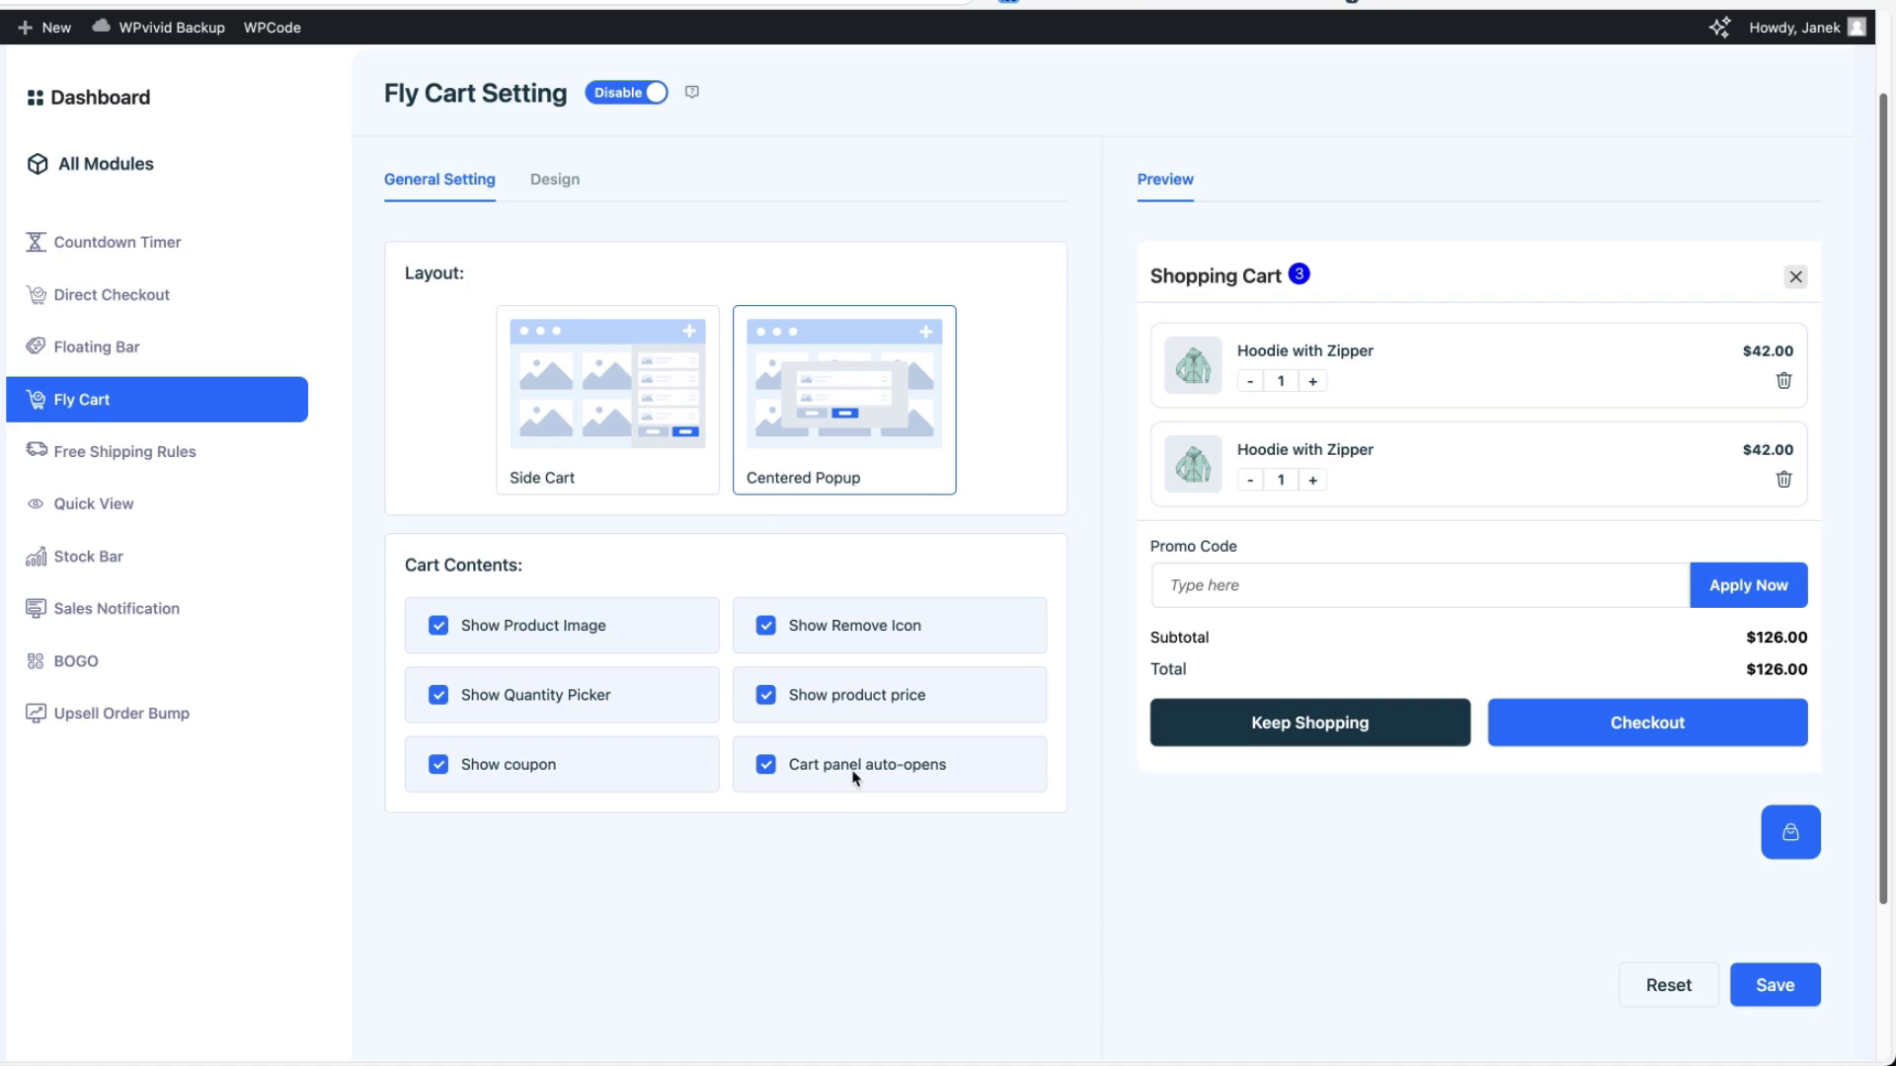
- Review the Fly Cart design options for cart icon position, cart icon, button backgrounds and colors
click(553, 180)
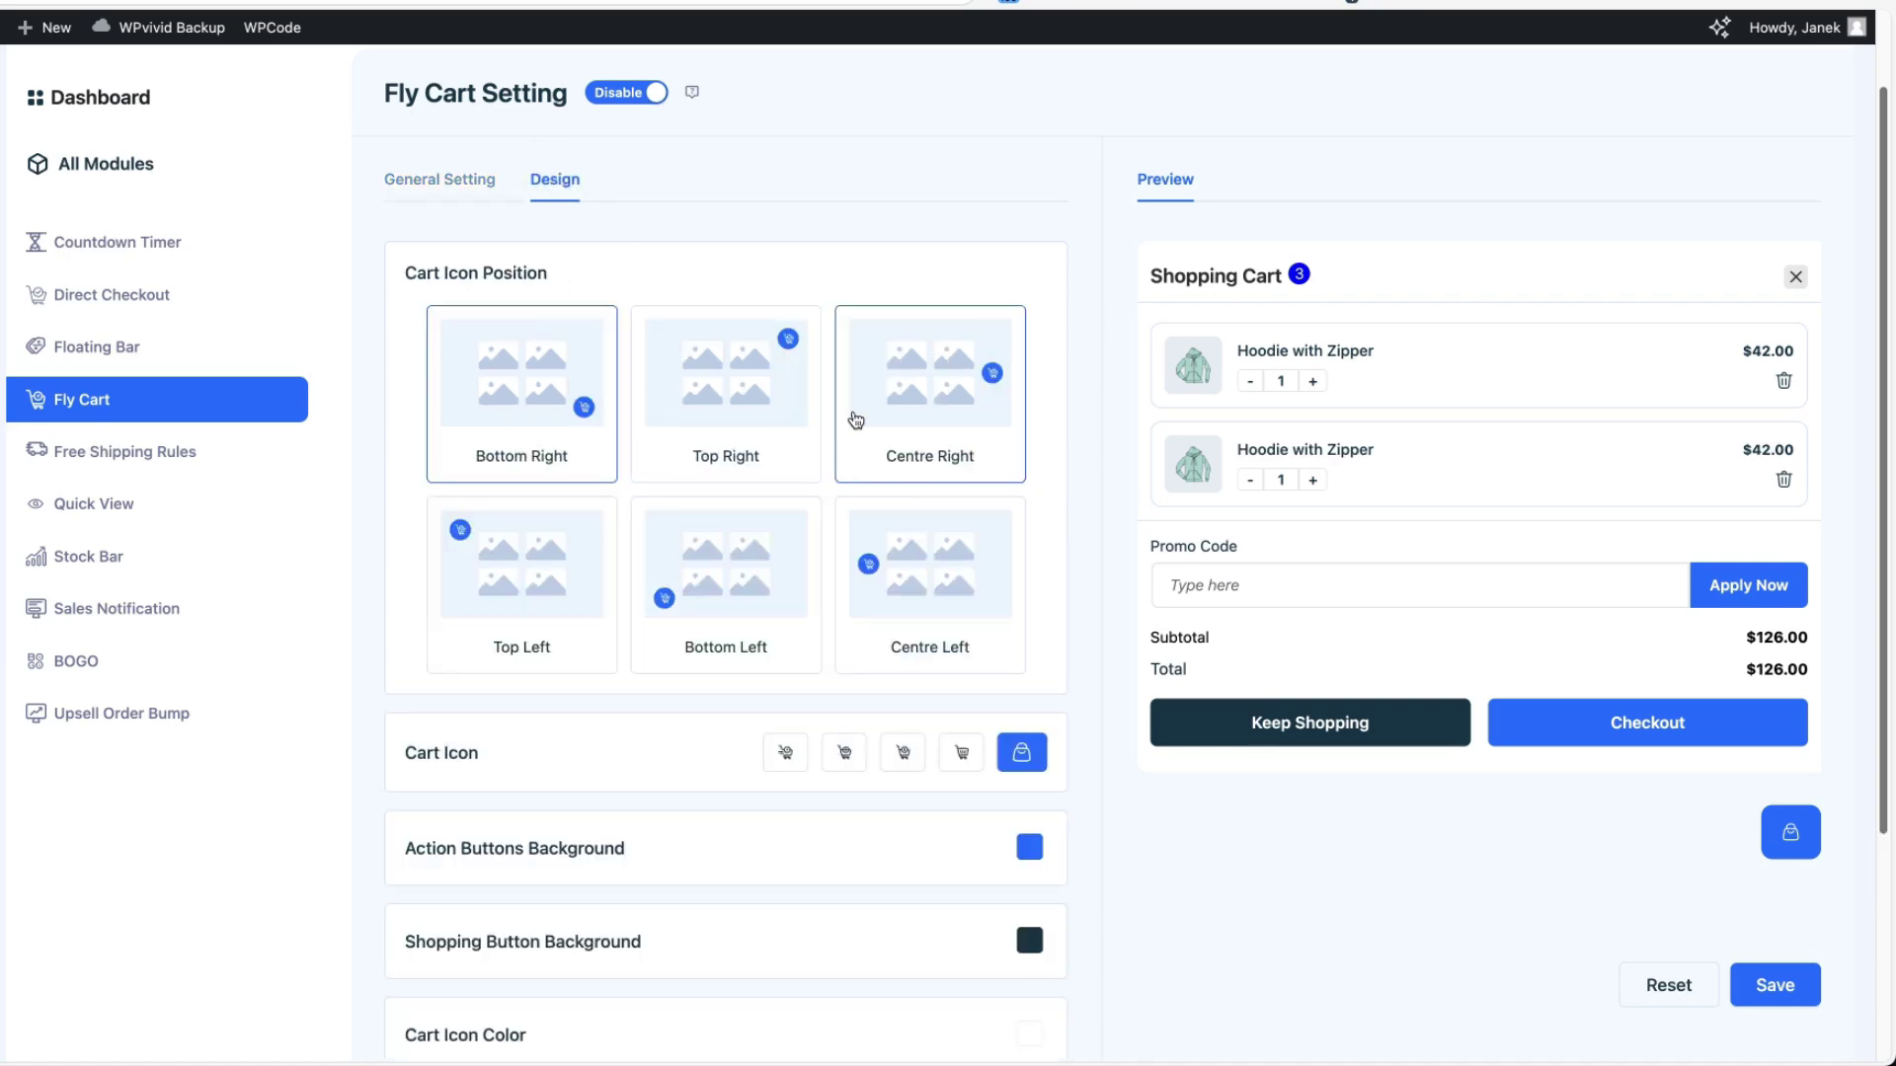
scroll(928, 729, down, 4)
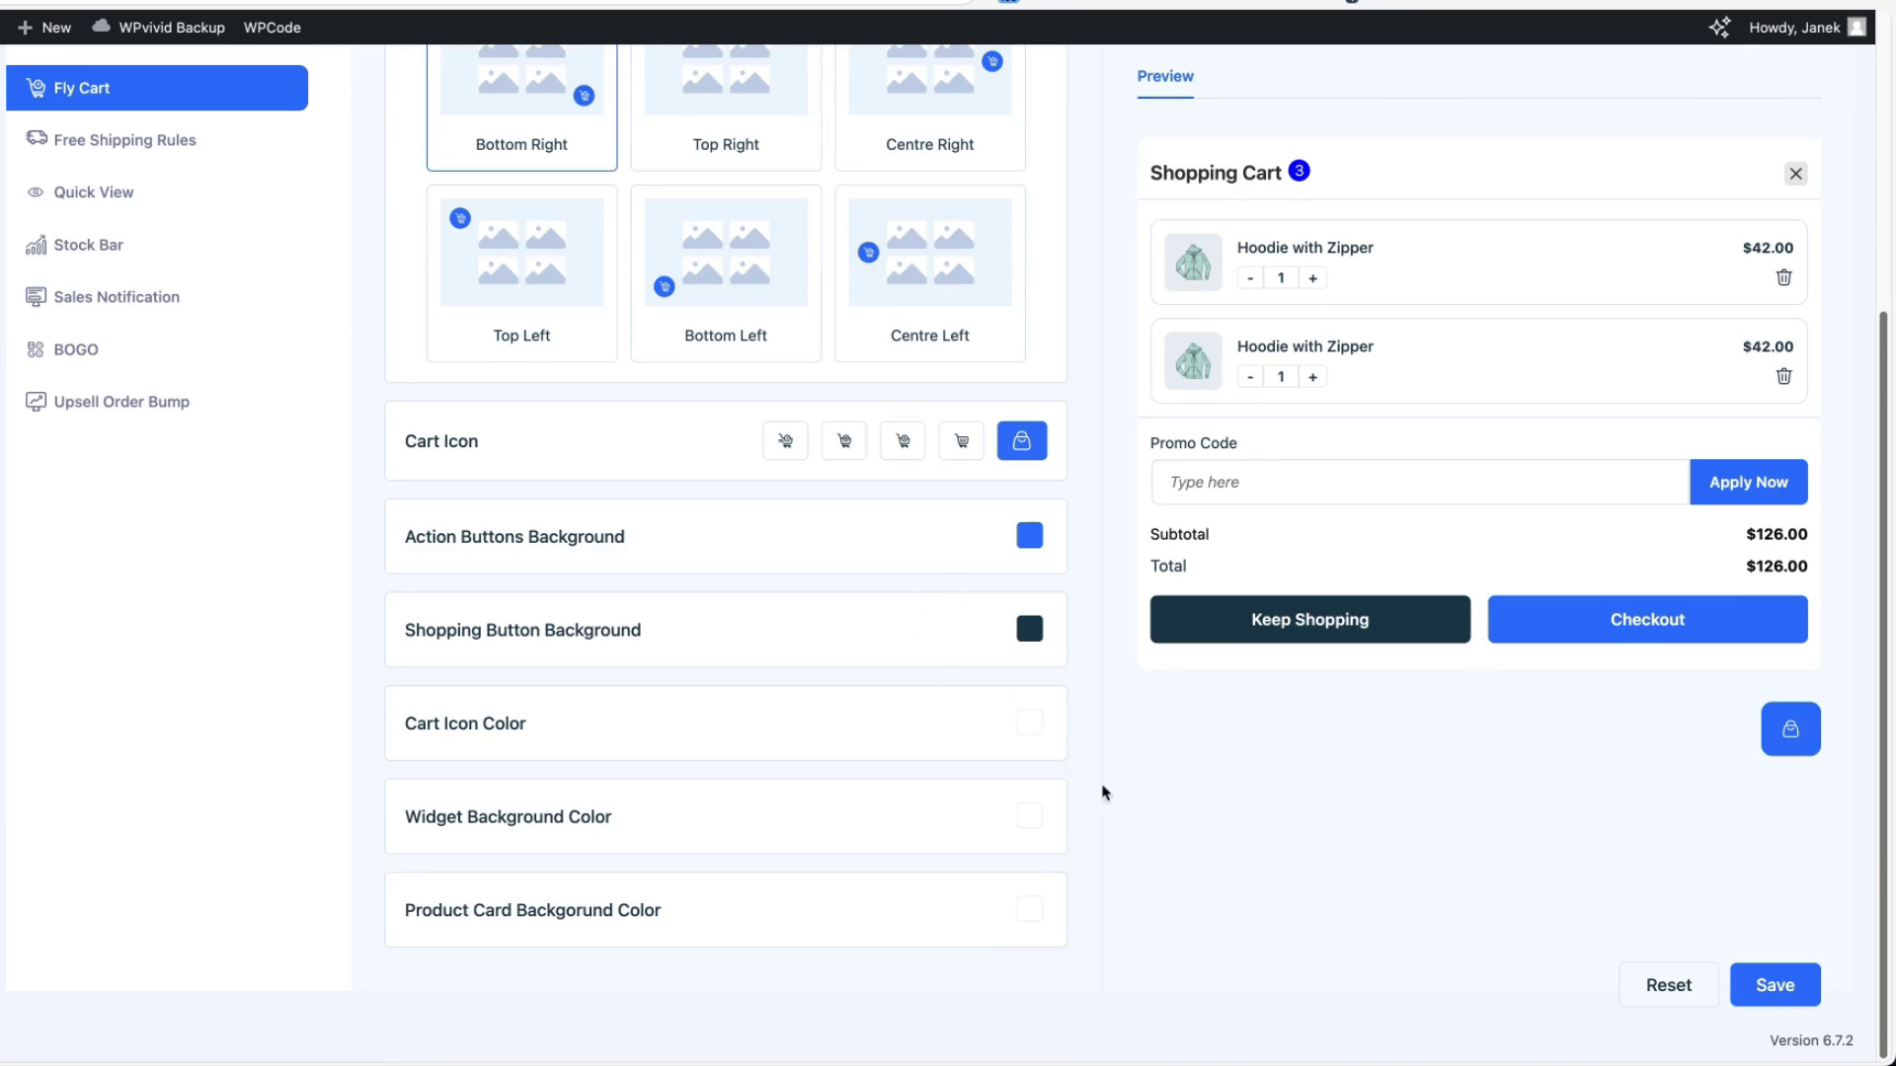
scroll(1238, 863, up, 5)
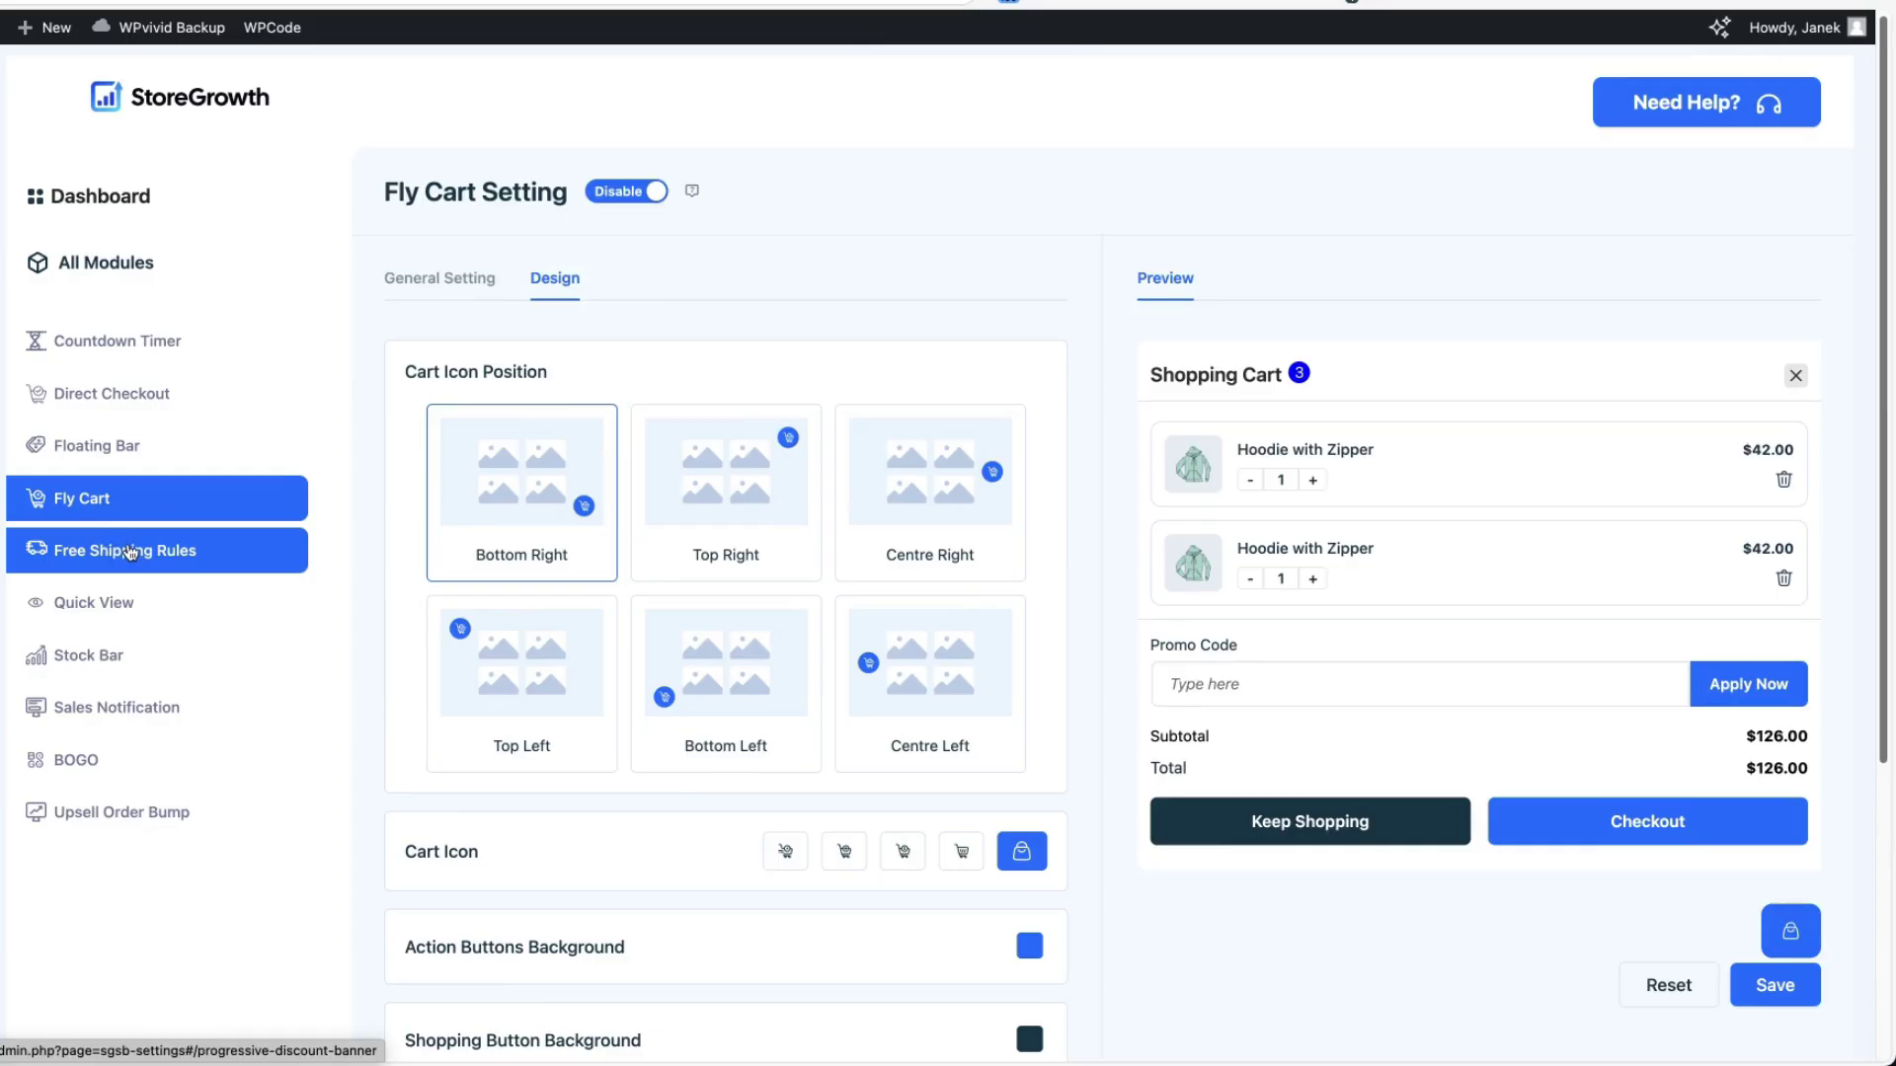
- Set the Free Shipping Rules bar type to Sticky and look at the available discount types
click(129, 552)
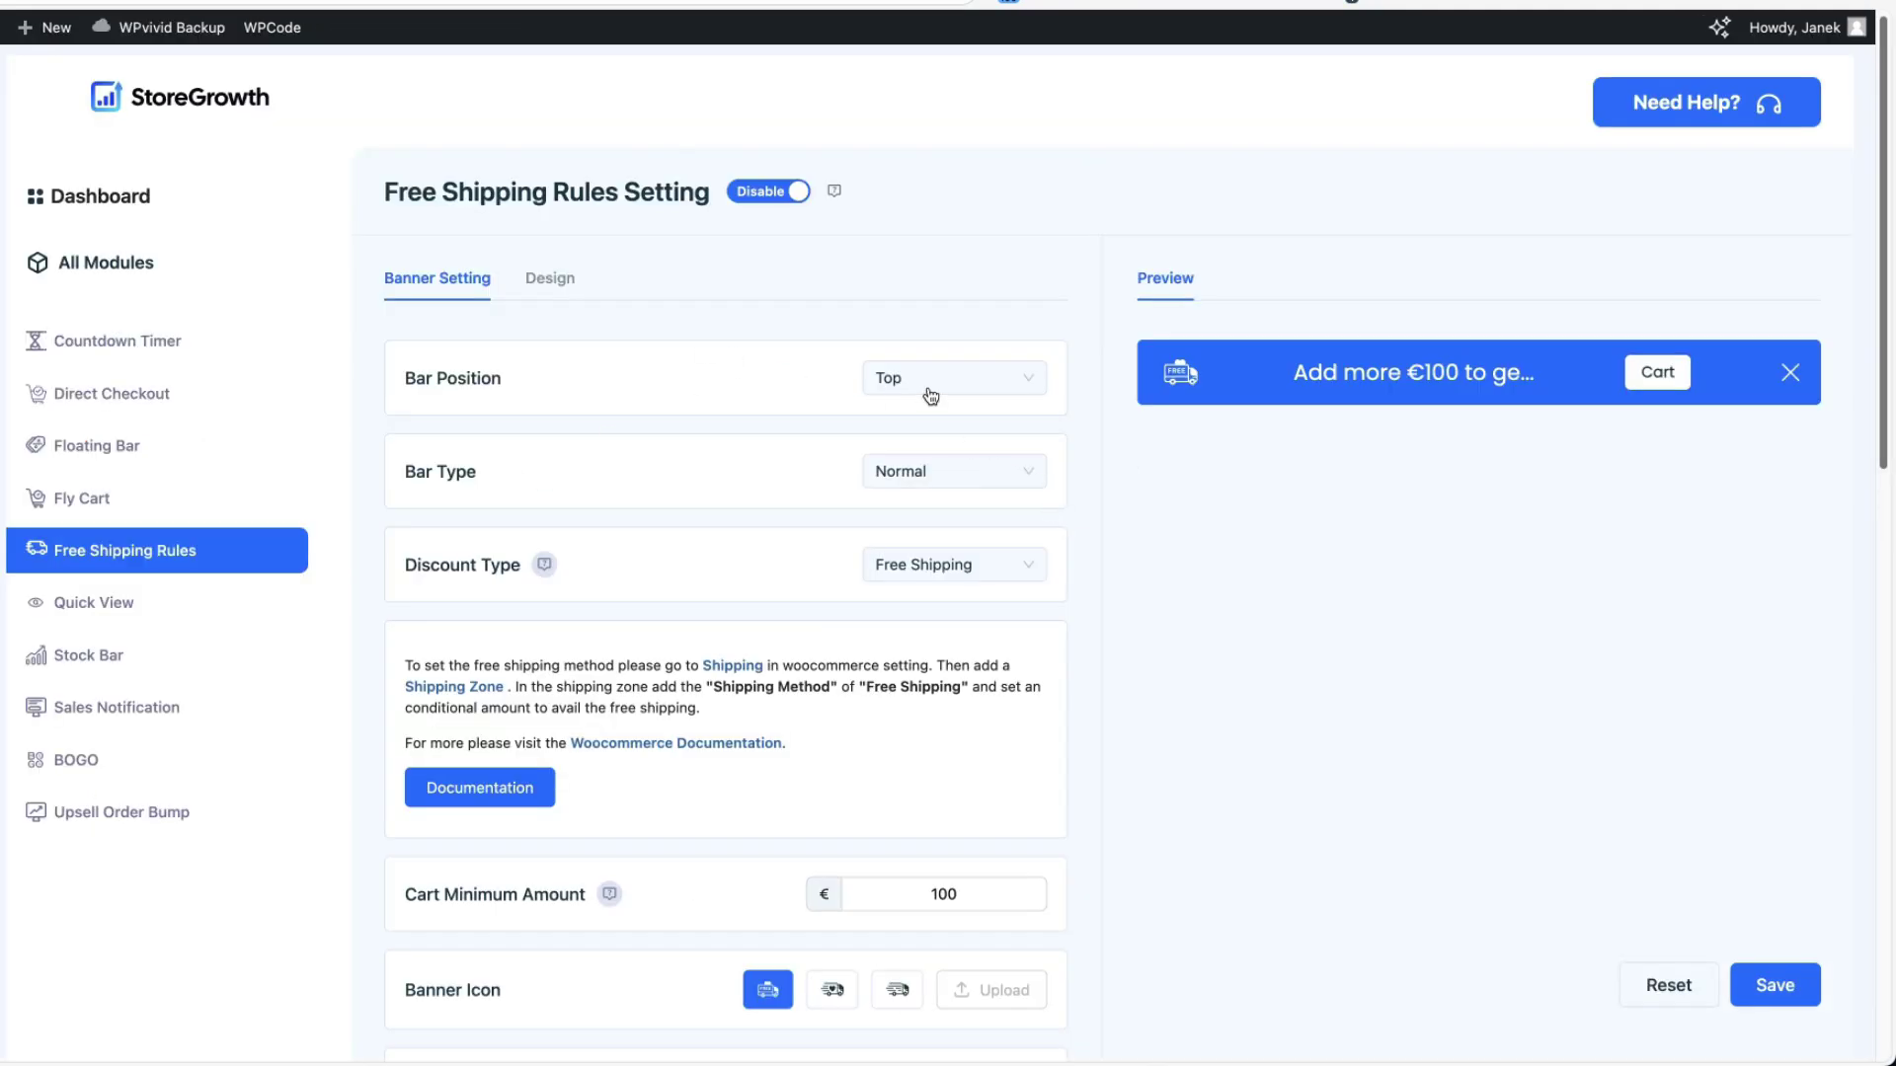
click(923, 484)
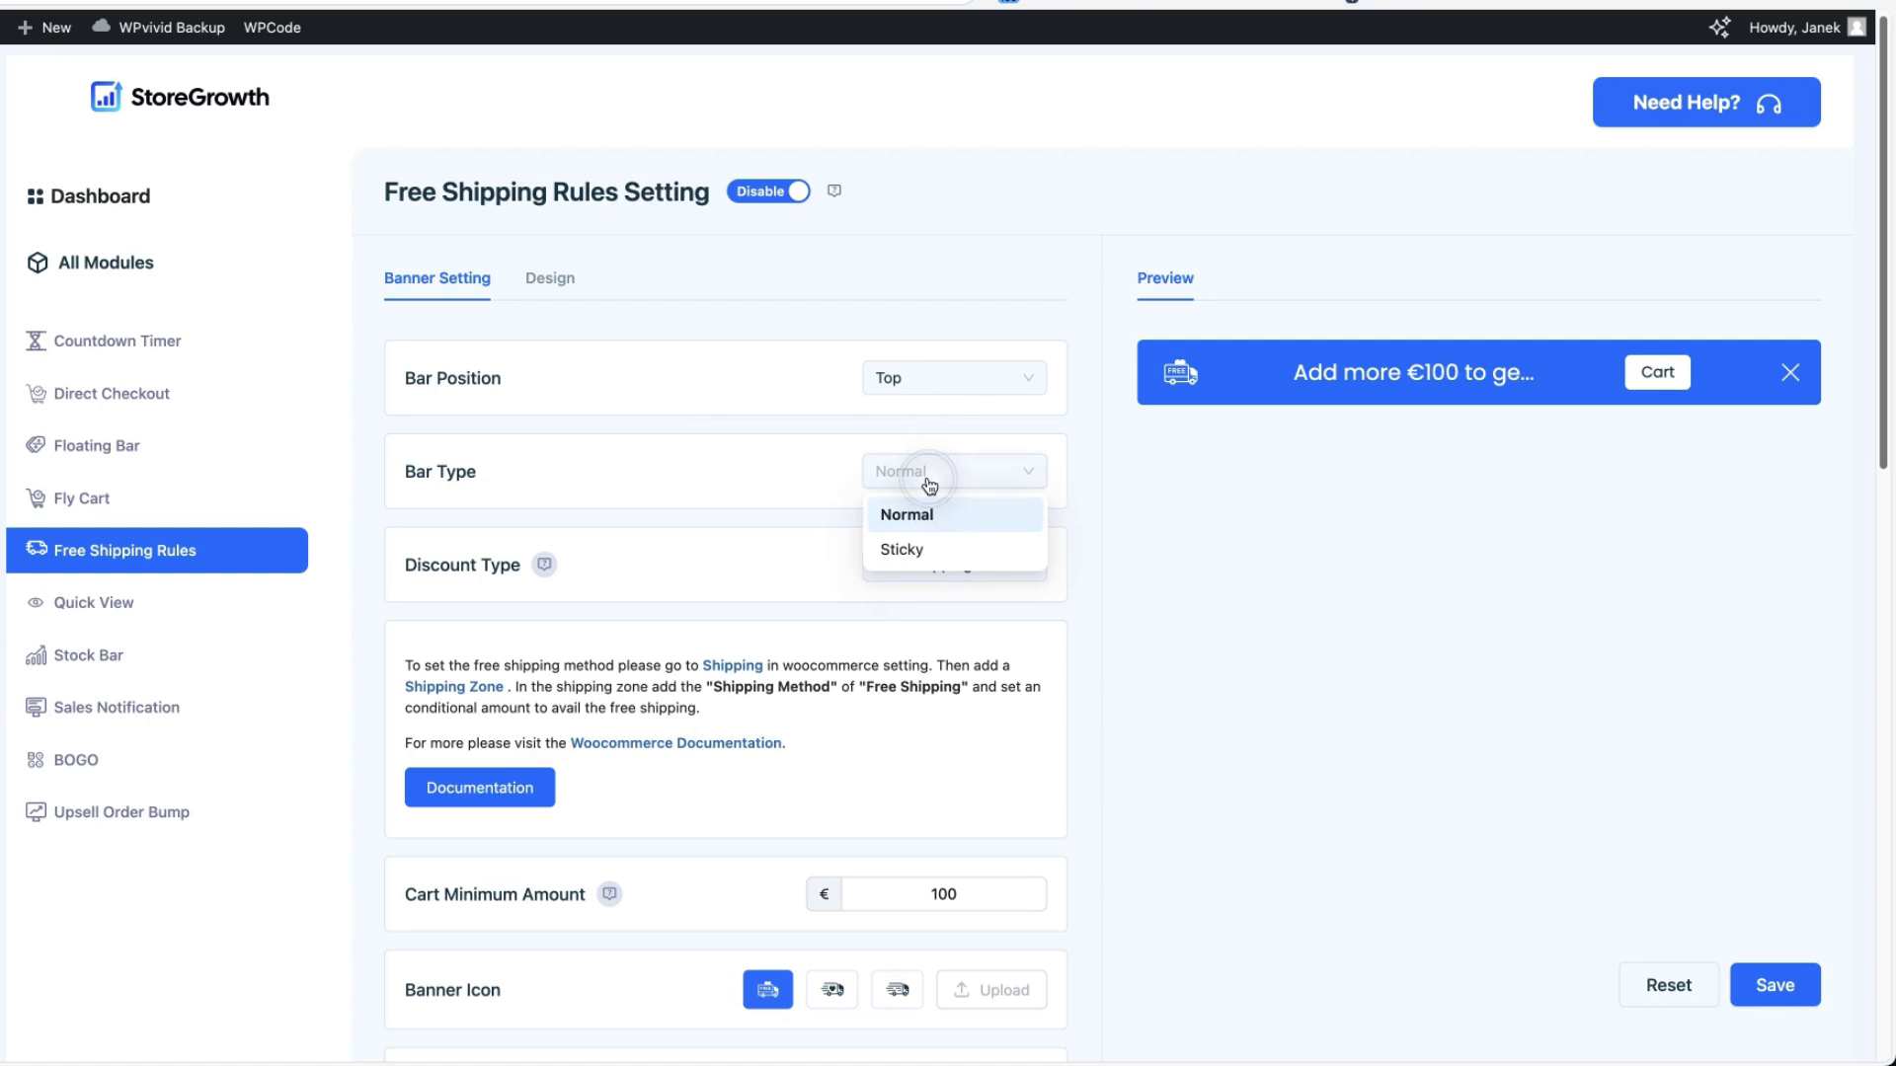
click(916, 551)
scroll(1284, 561, down, 1)
click(979, 505)
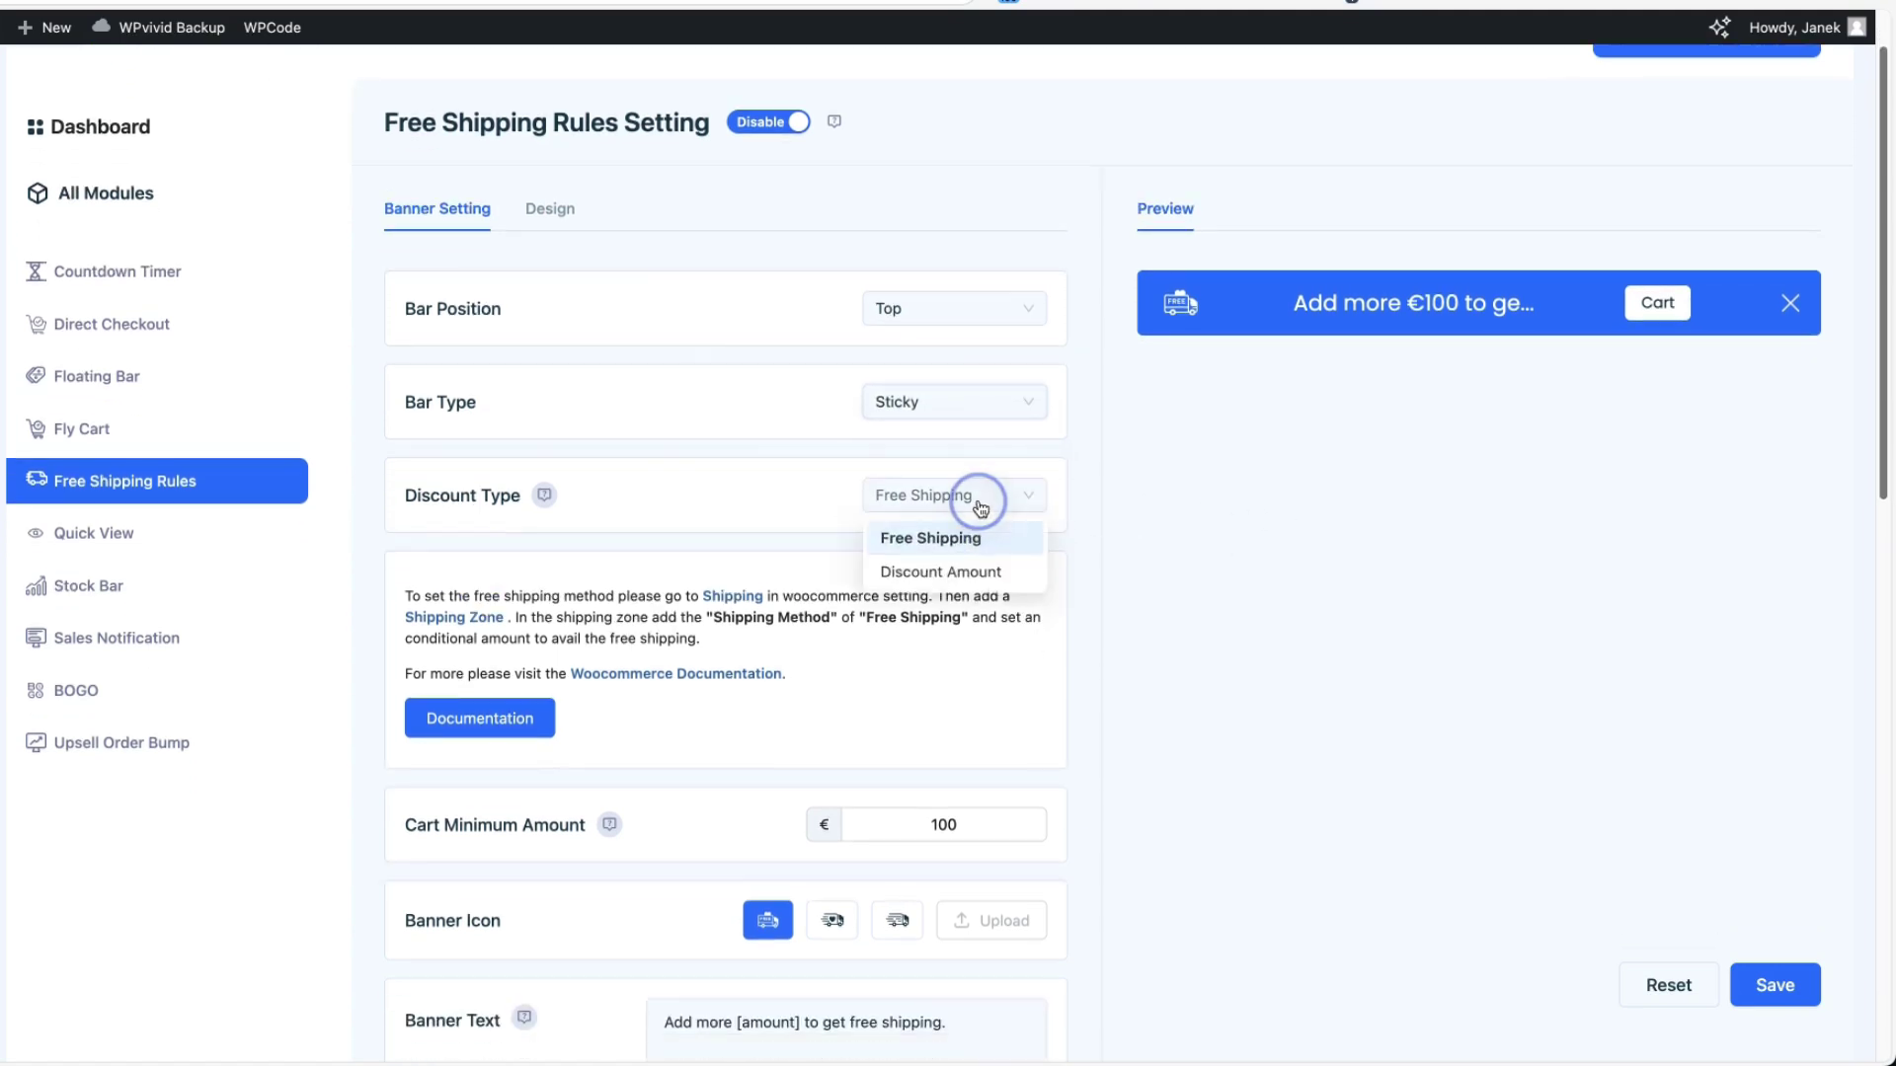
click(1347, 533)
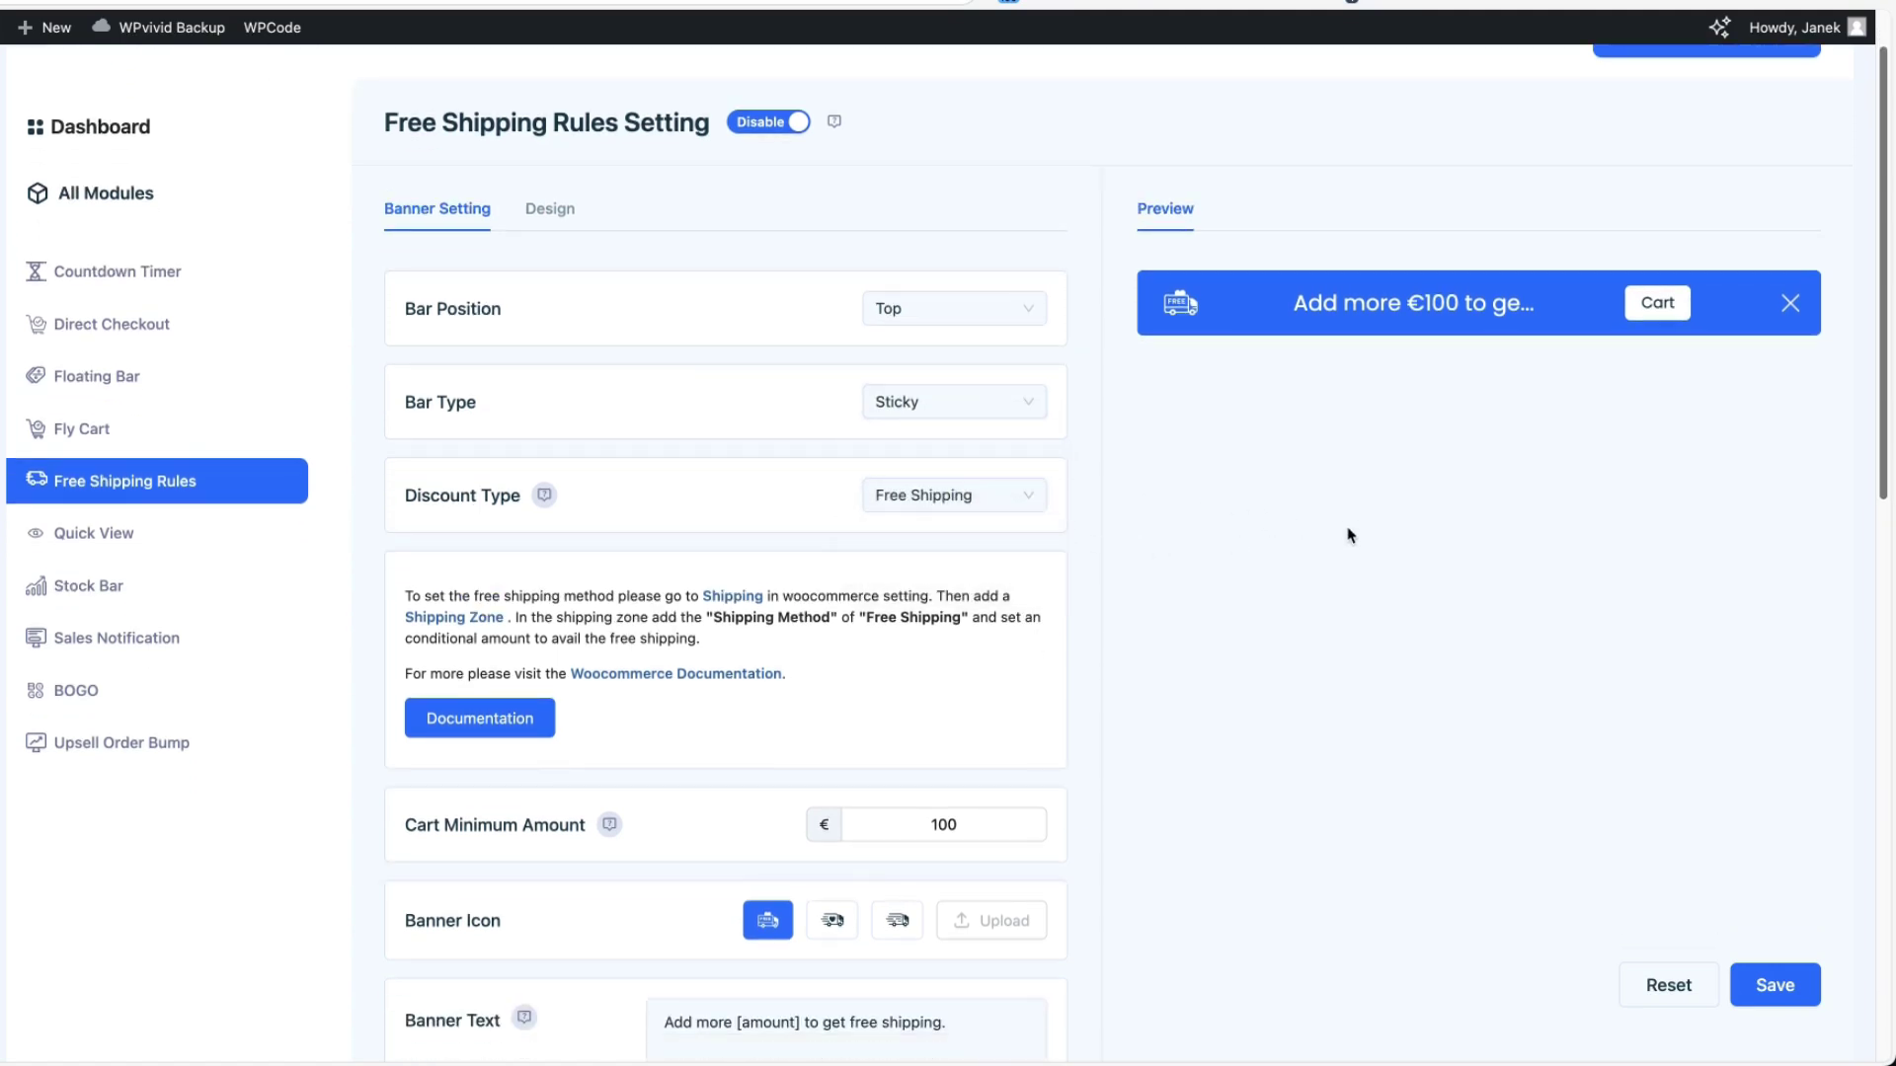
- Review the Free Shipping Rules banner texts, CTA button and display rules, as well as the banner's design options
scroll(1349, 534, down, 5)
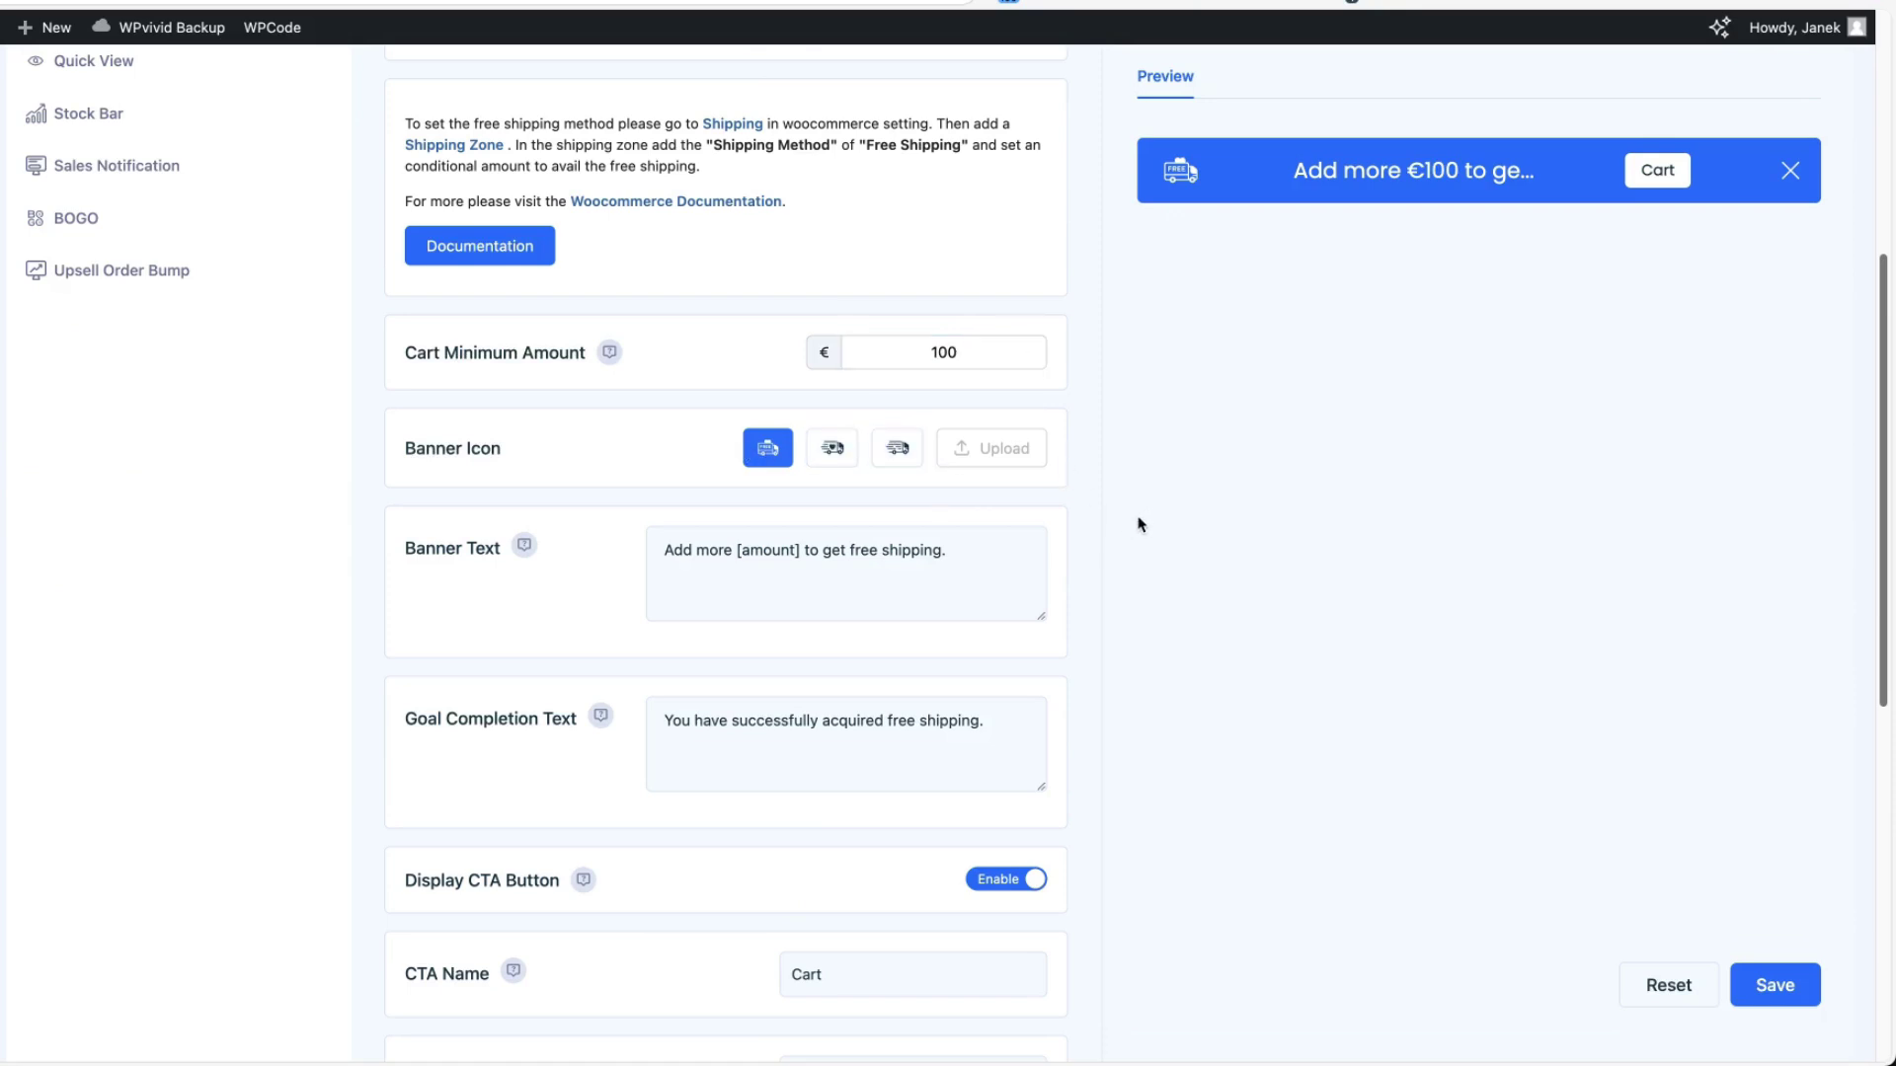
scroll(1143, 524, down, 1)
drag(933, 515, 588, 499)
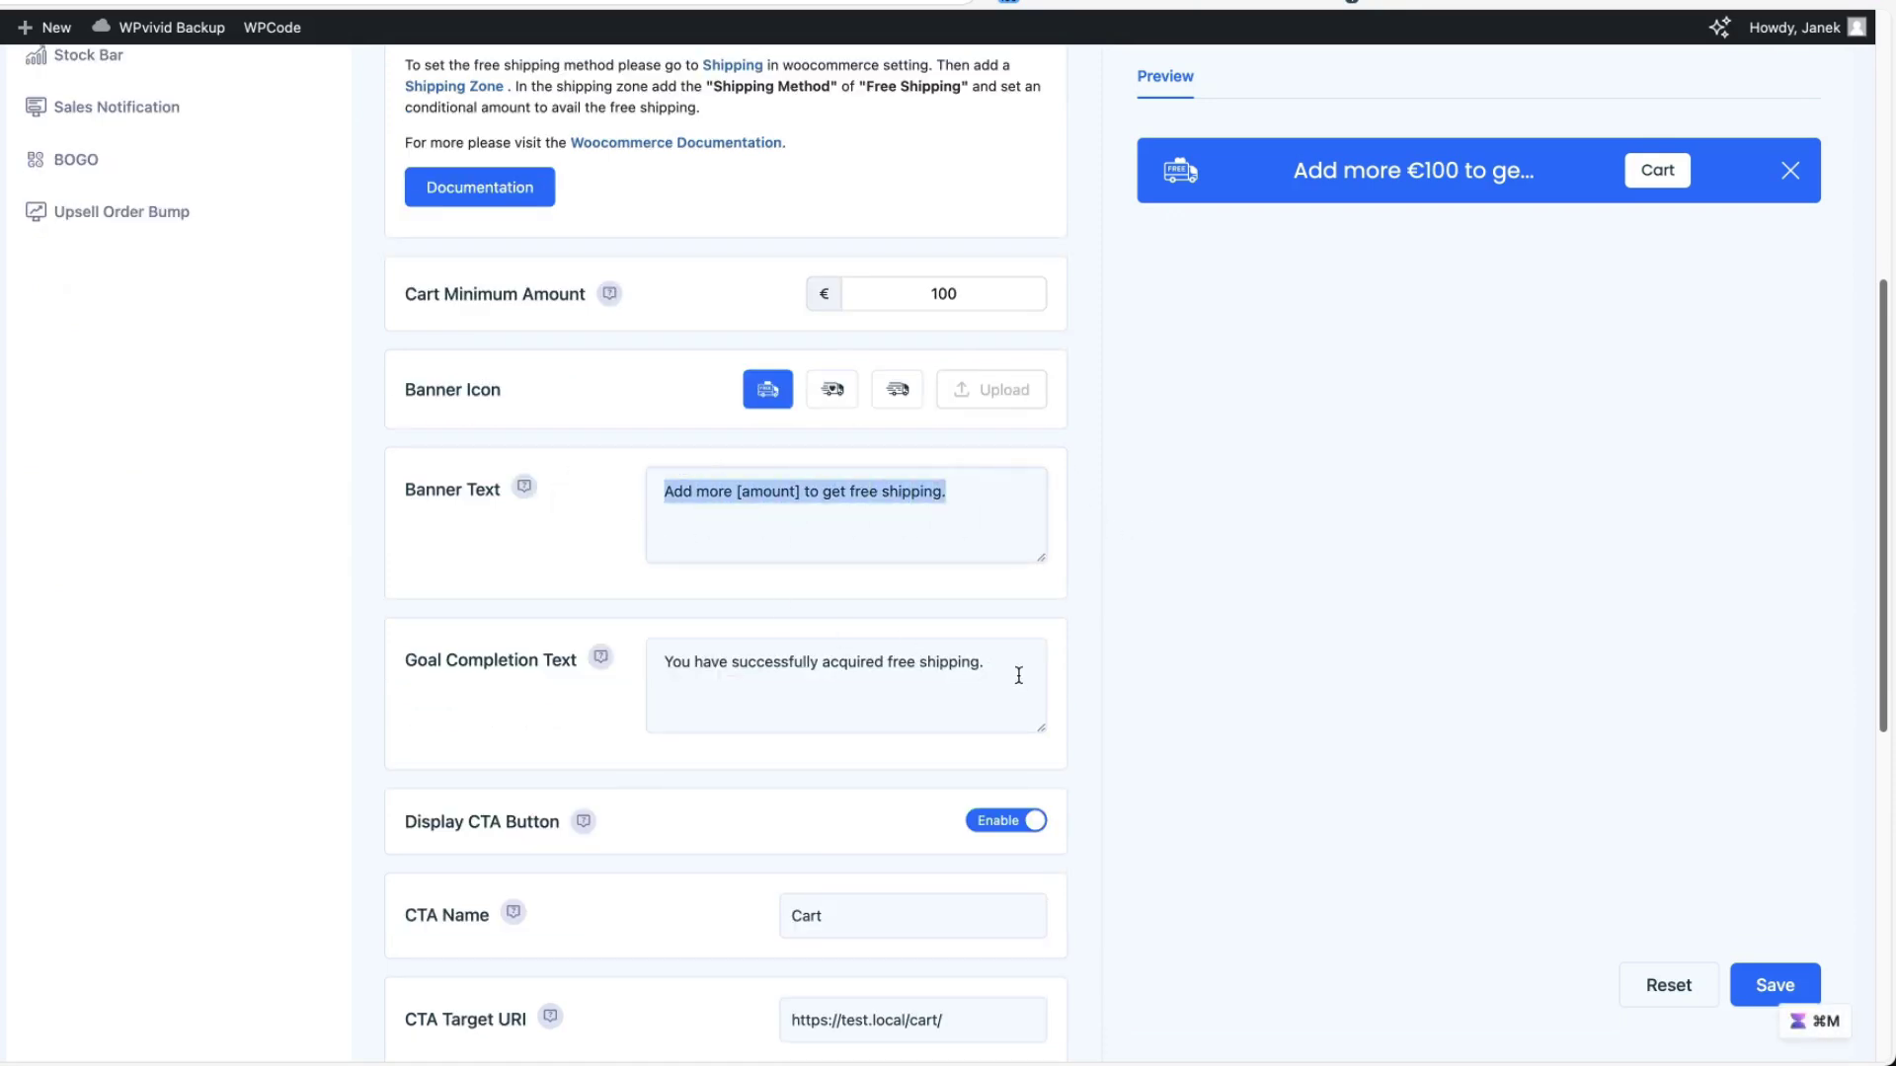
drag(1018, 675, 671, 664)
scroll(1025, 452, down, 4)
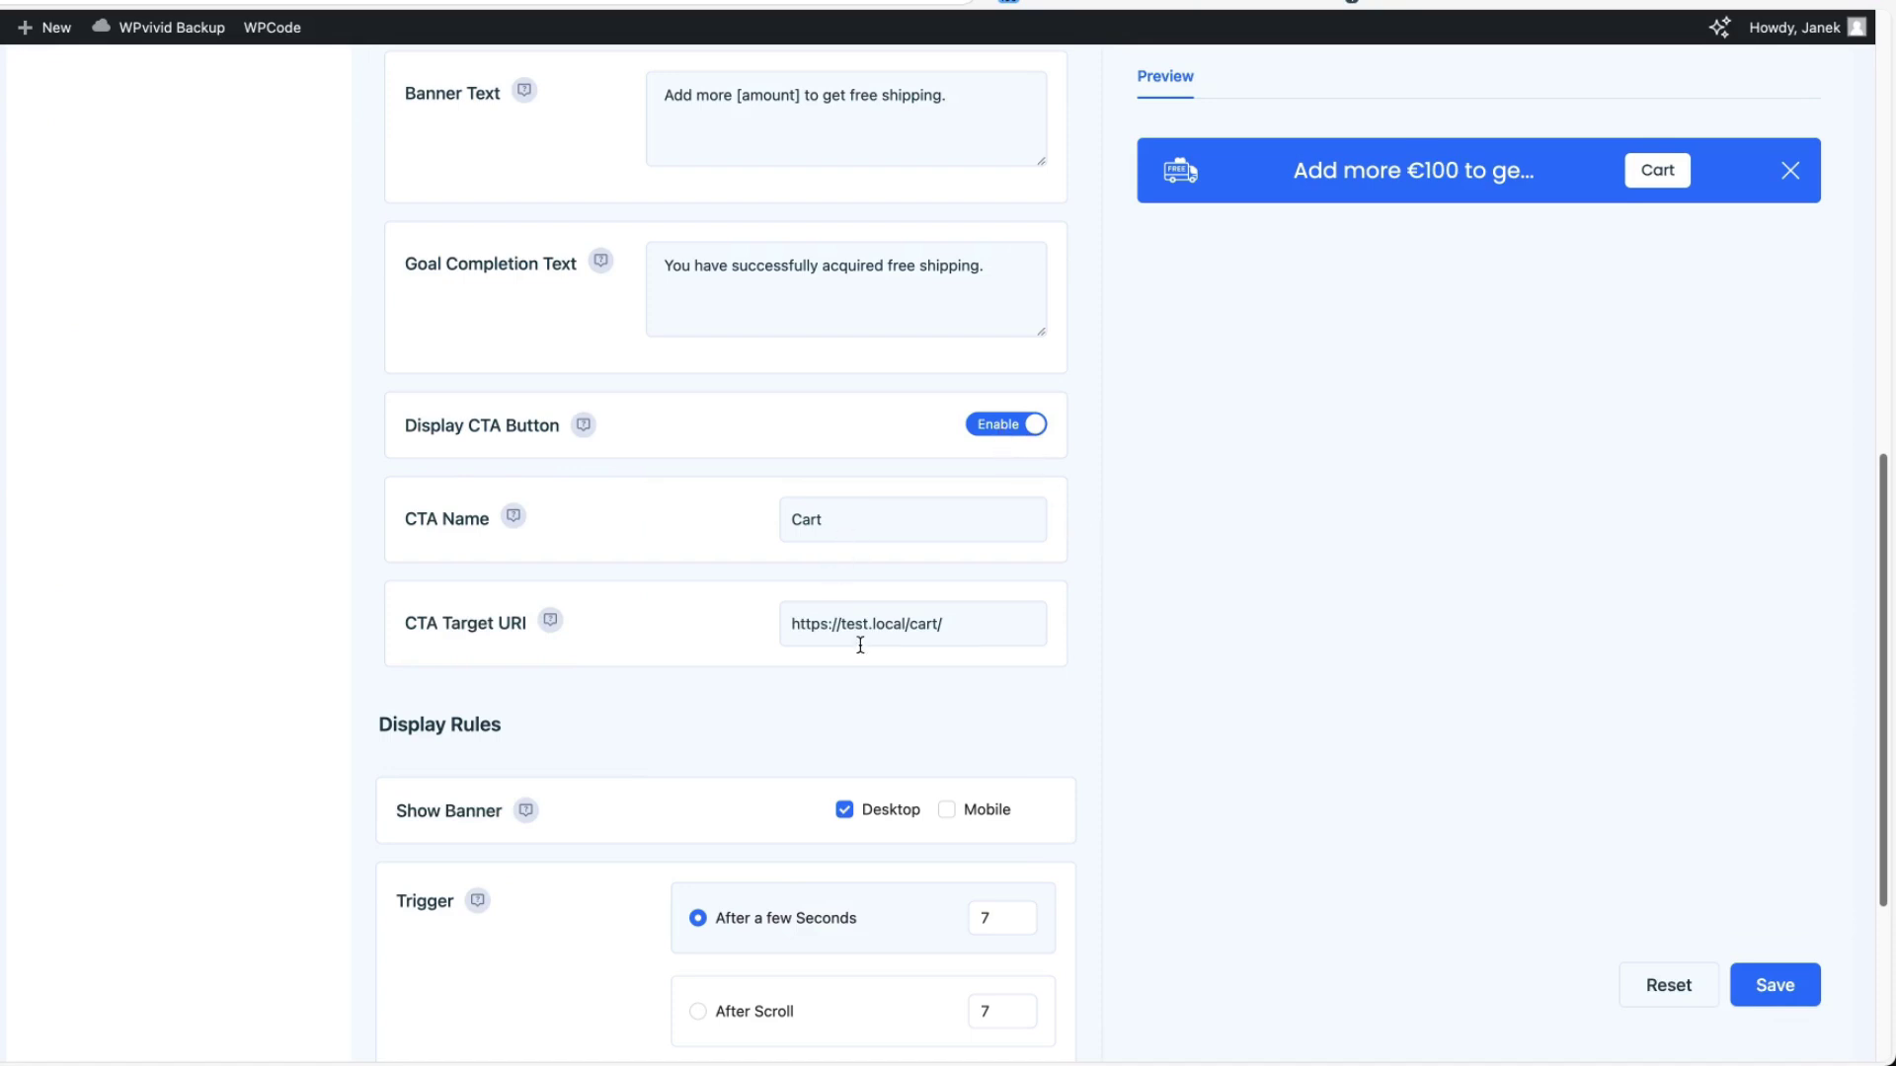
scroll(951, 628, down, 4)
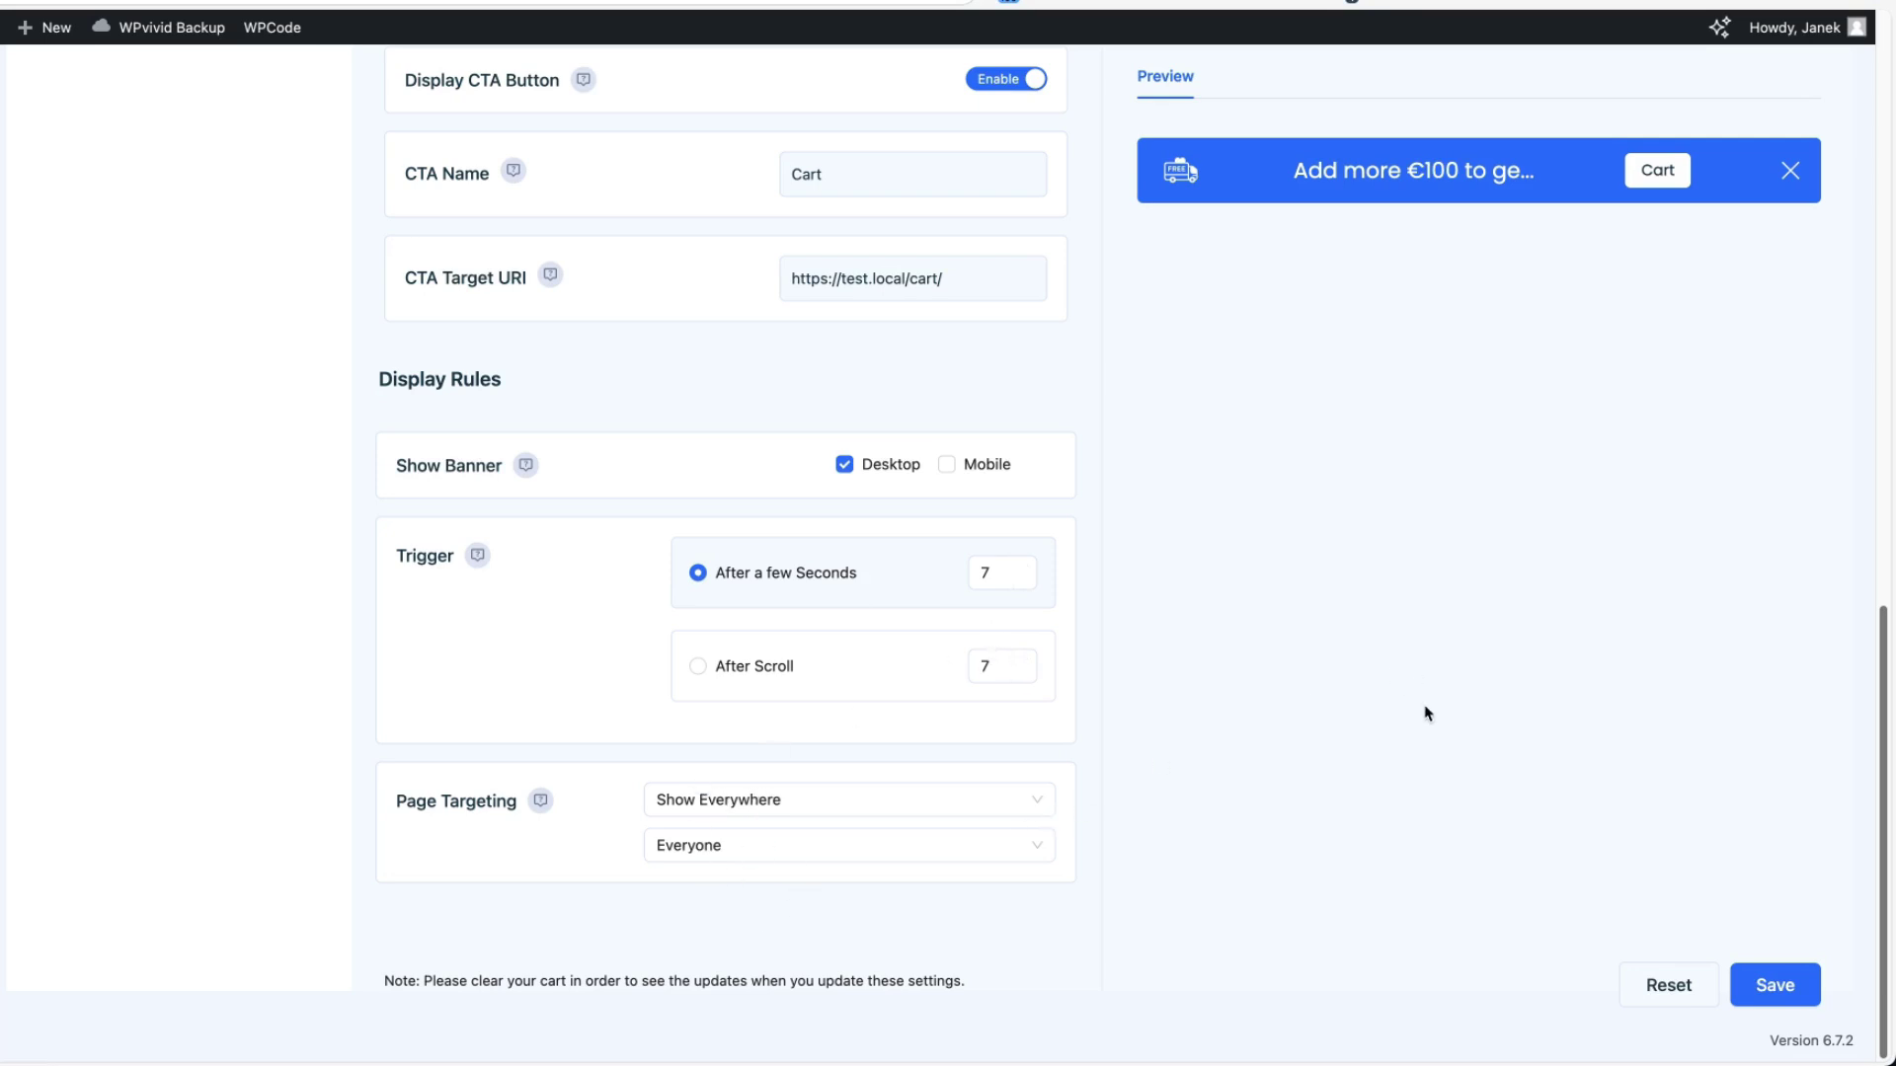
scroll(1427, 719, up, 15)
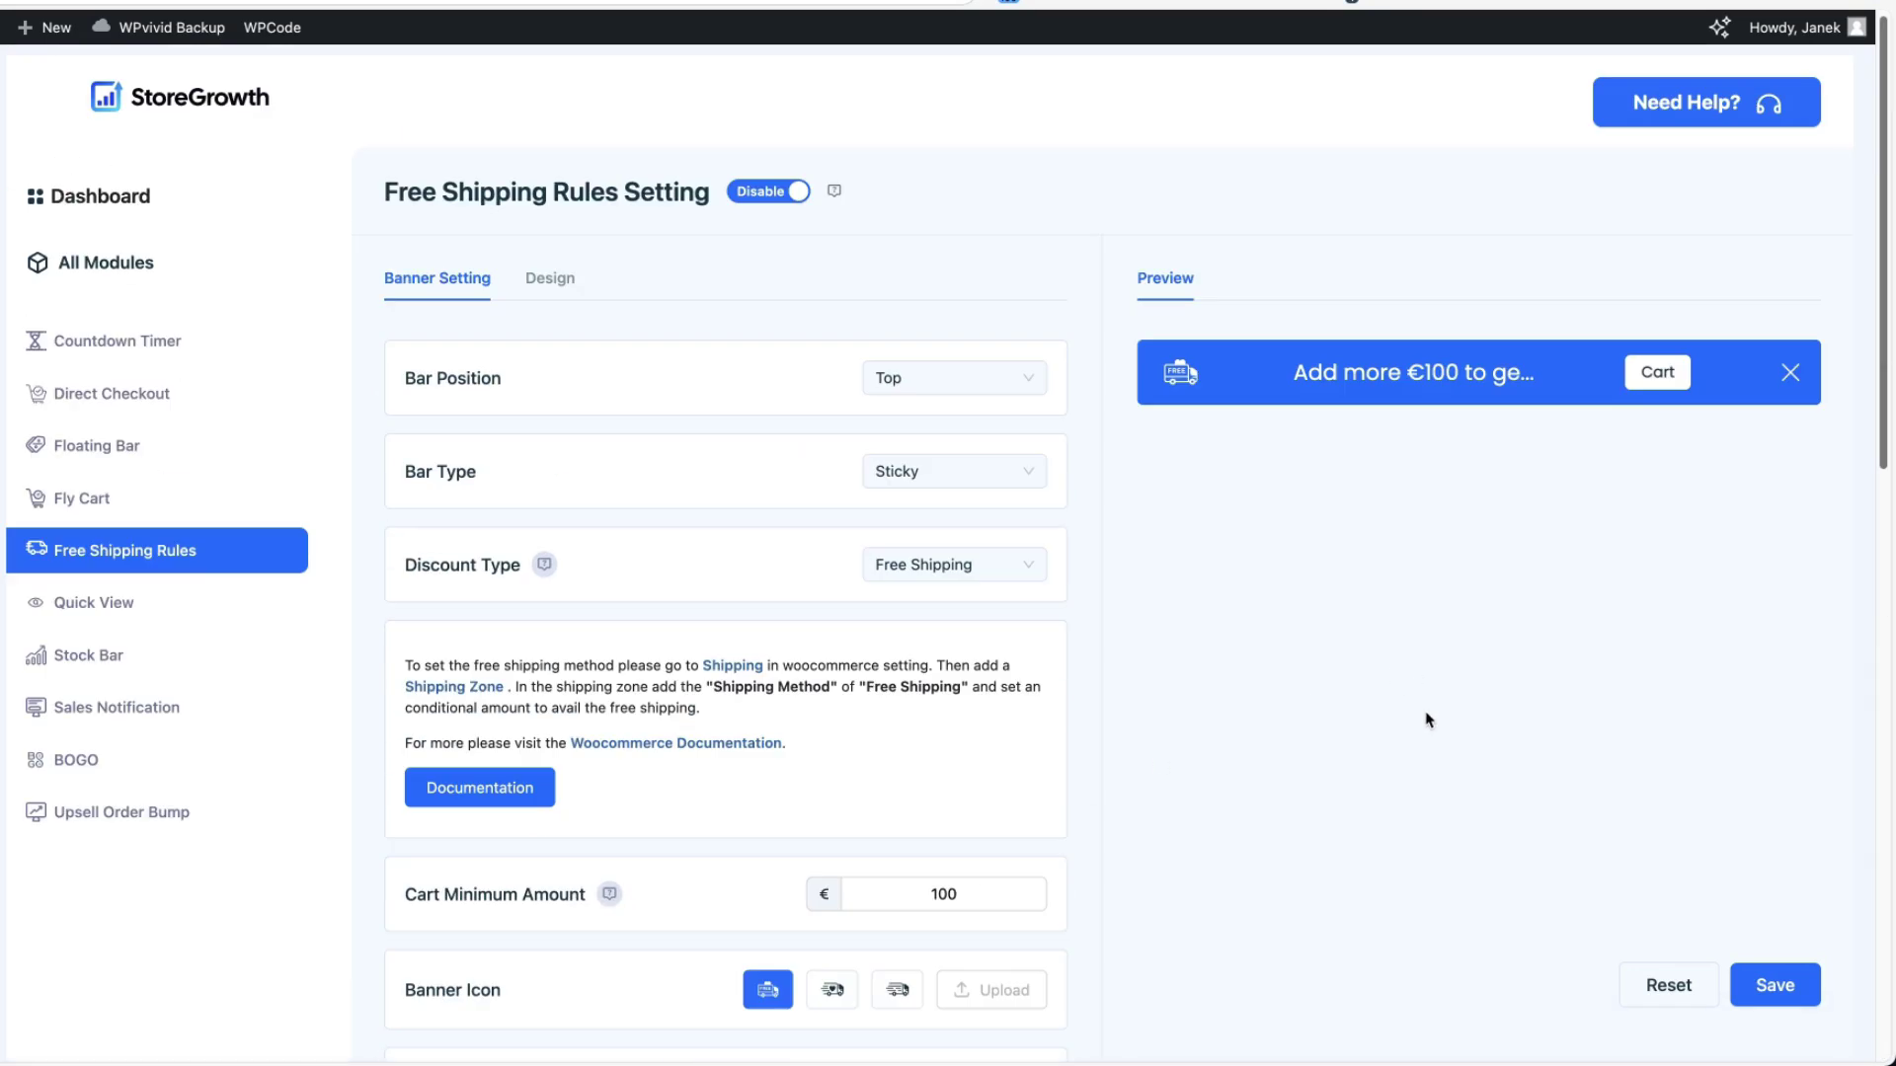
click(556, 280)
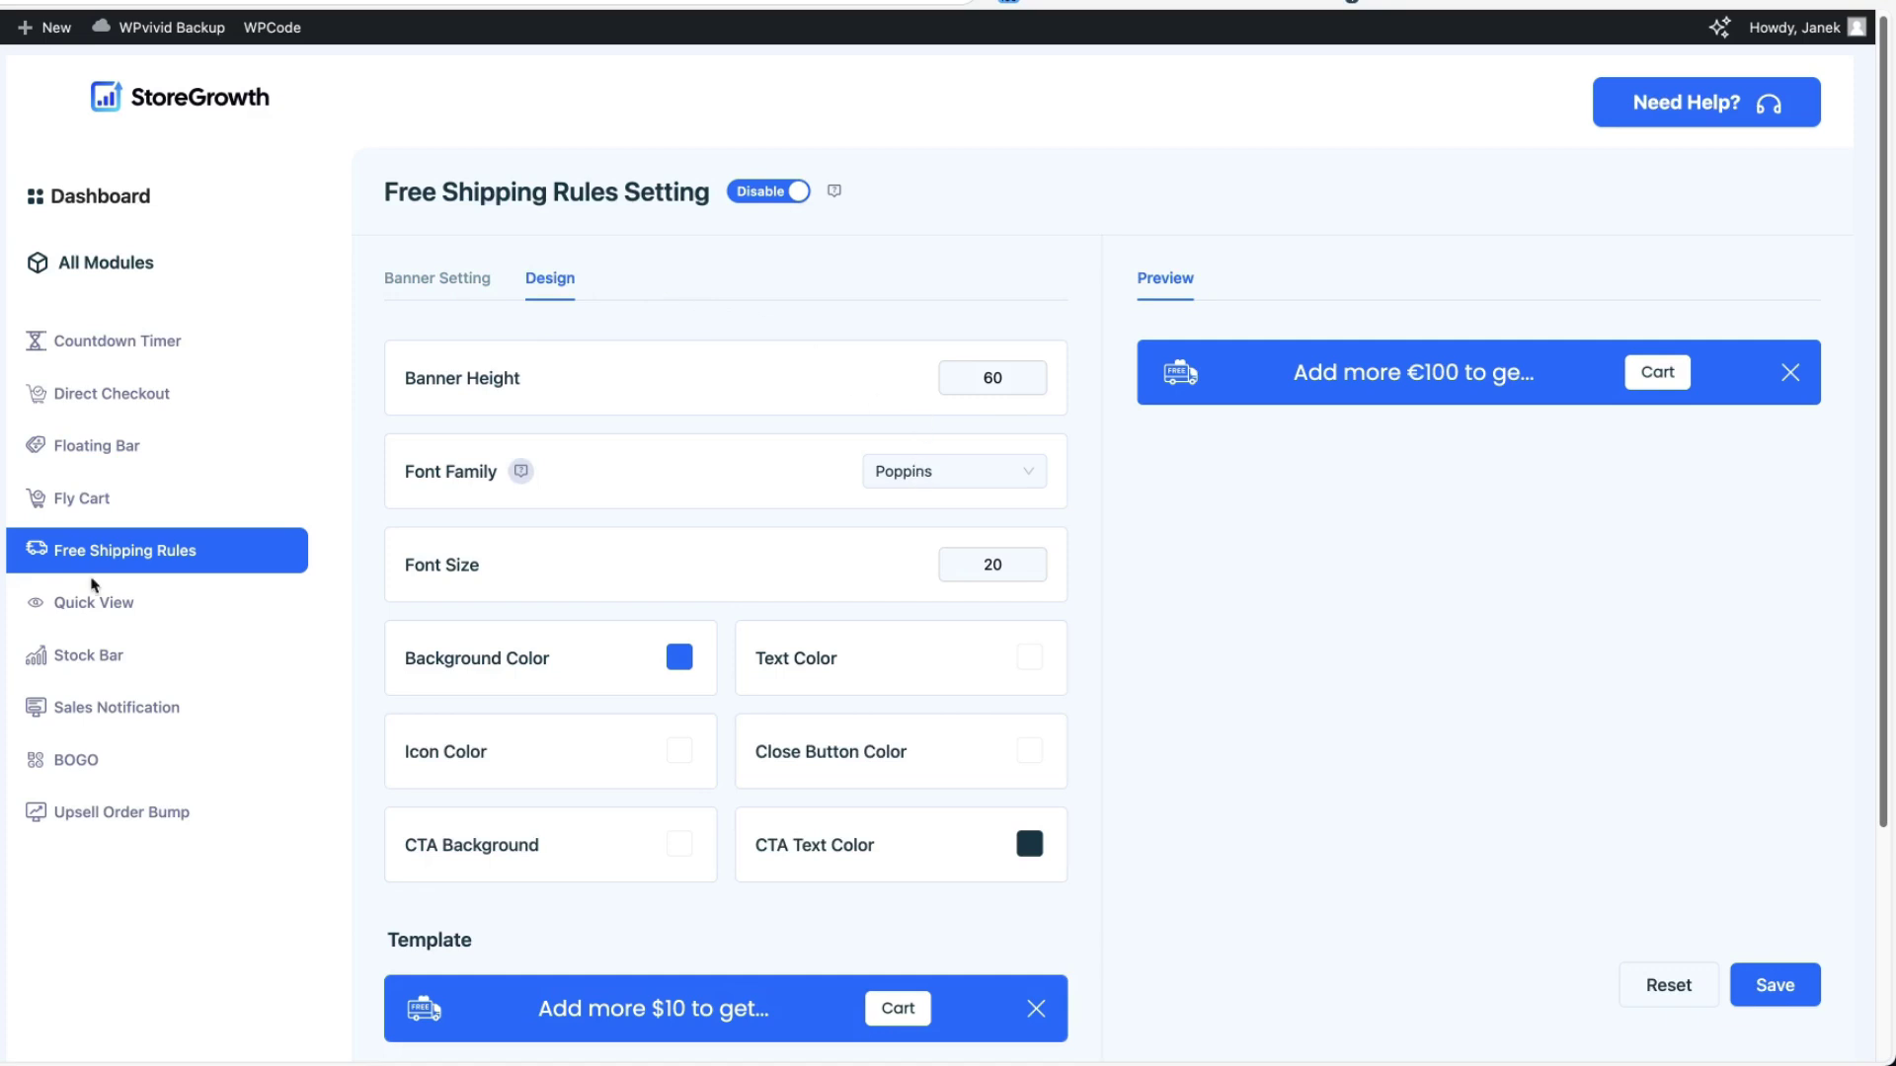
- Open the Quick View module, and test it on the shop page with the Boxed stuff popup, browsing on to the following products
click(87, 604)
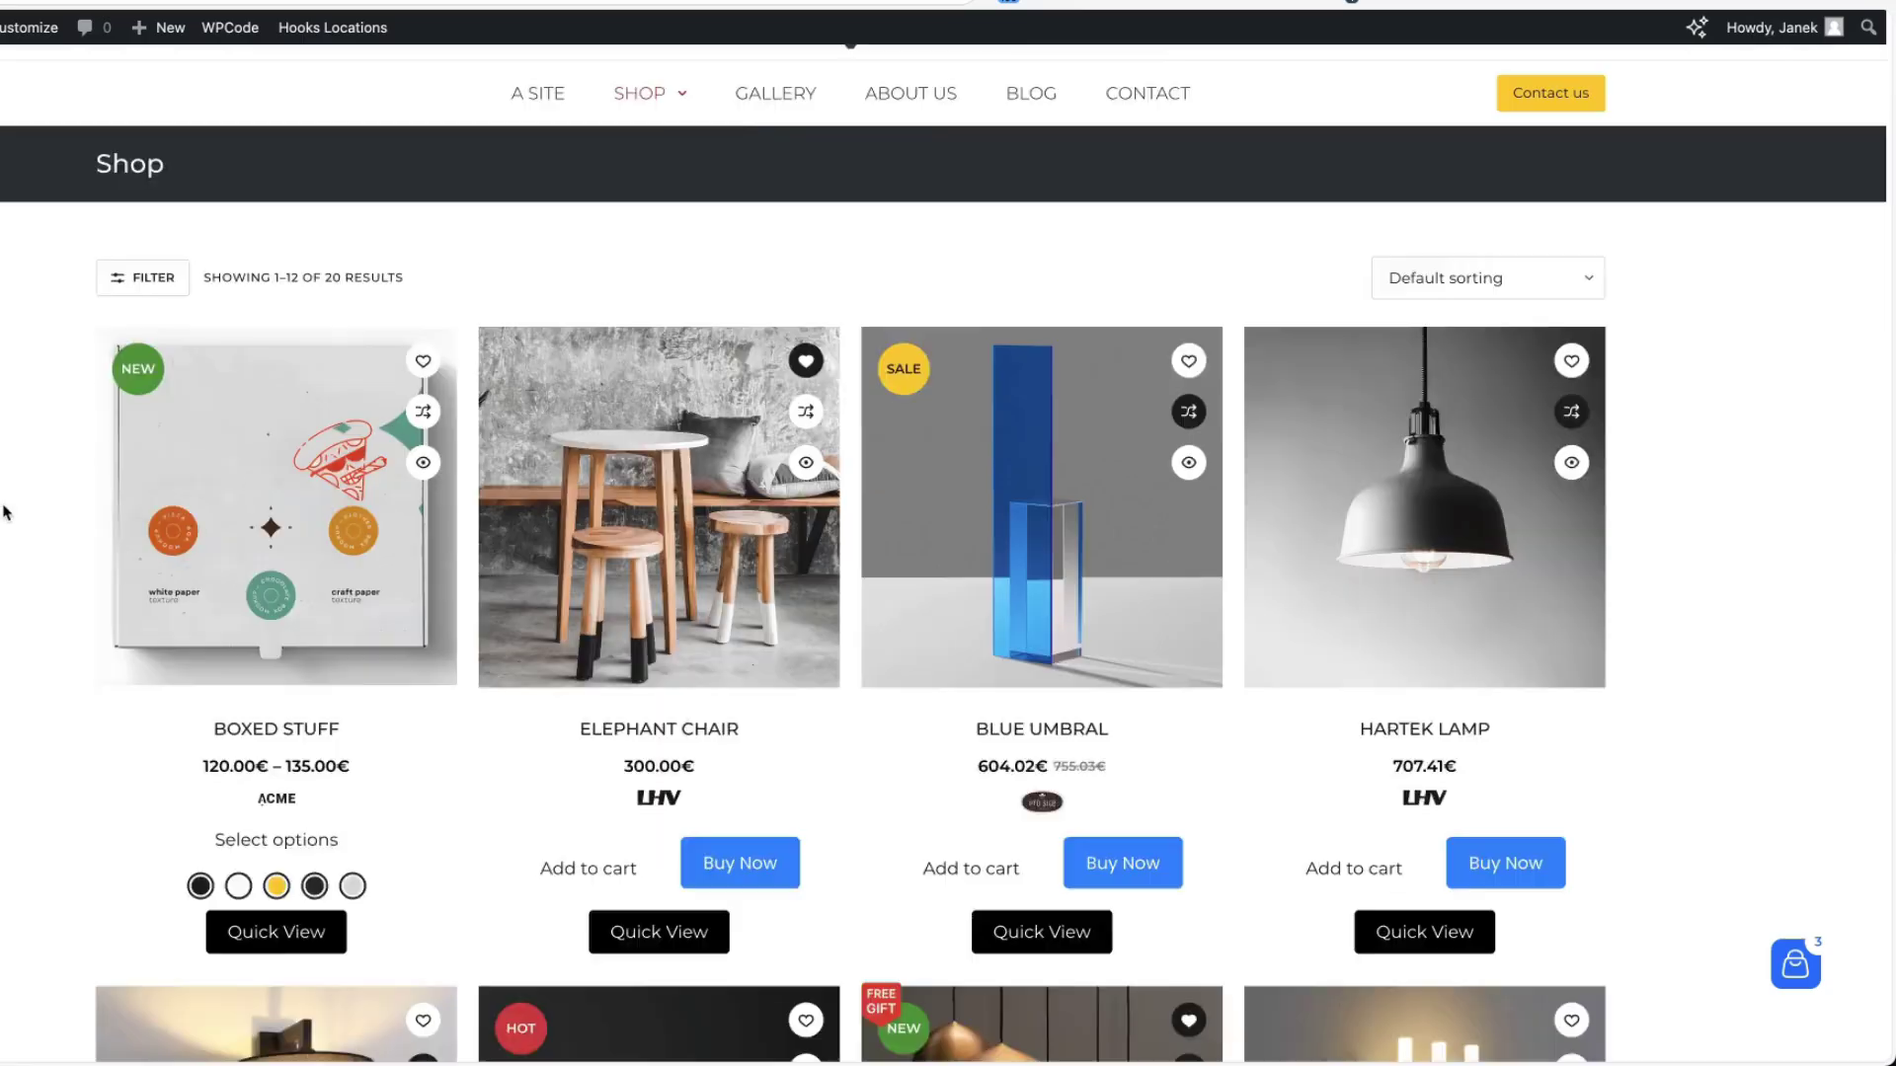
scroll(12, 508, down, 3)
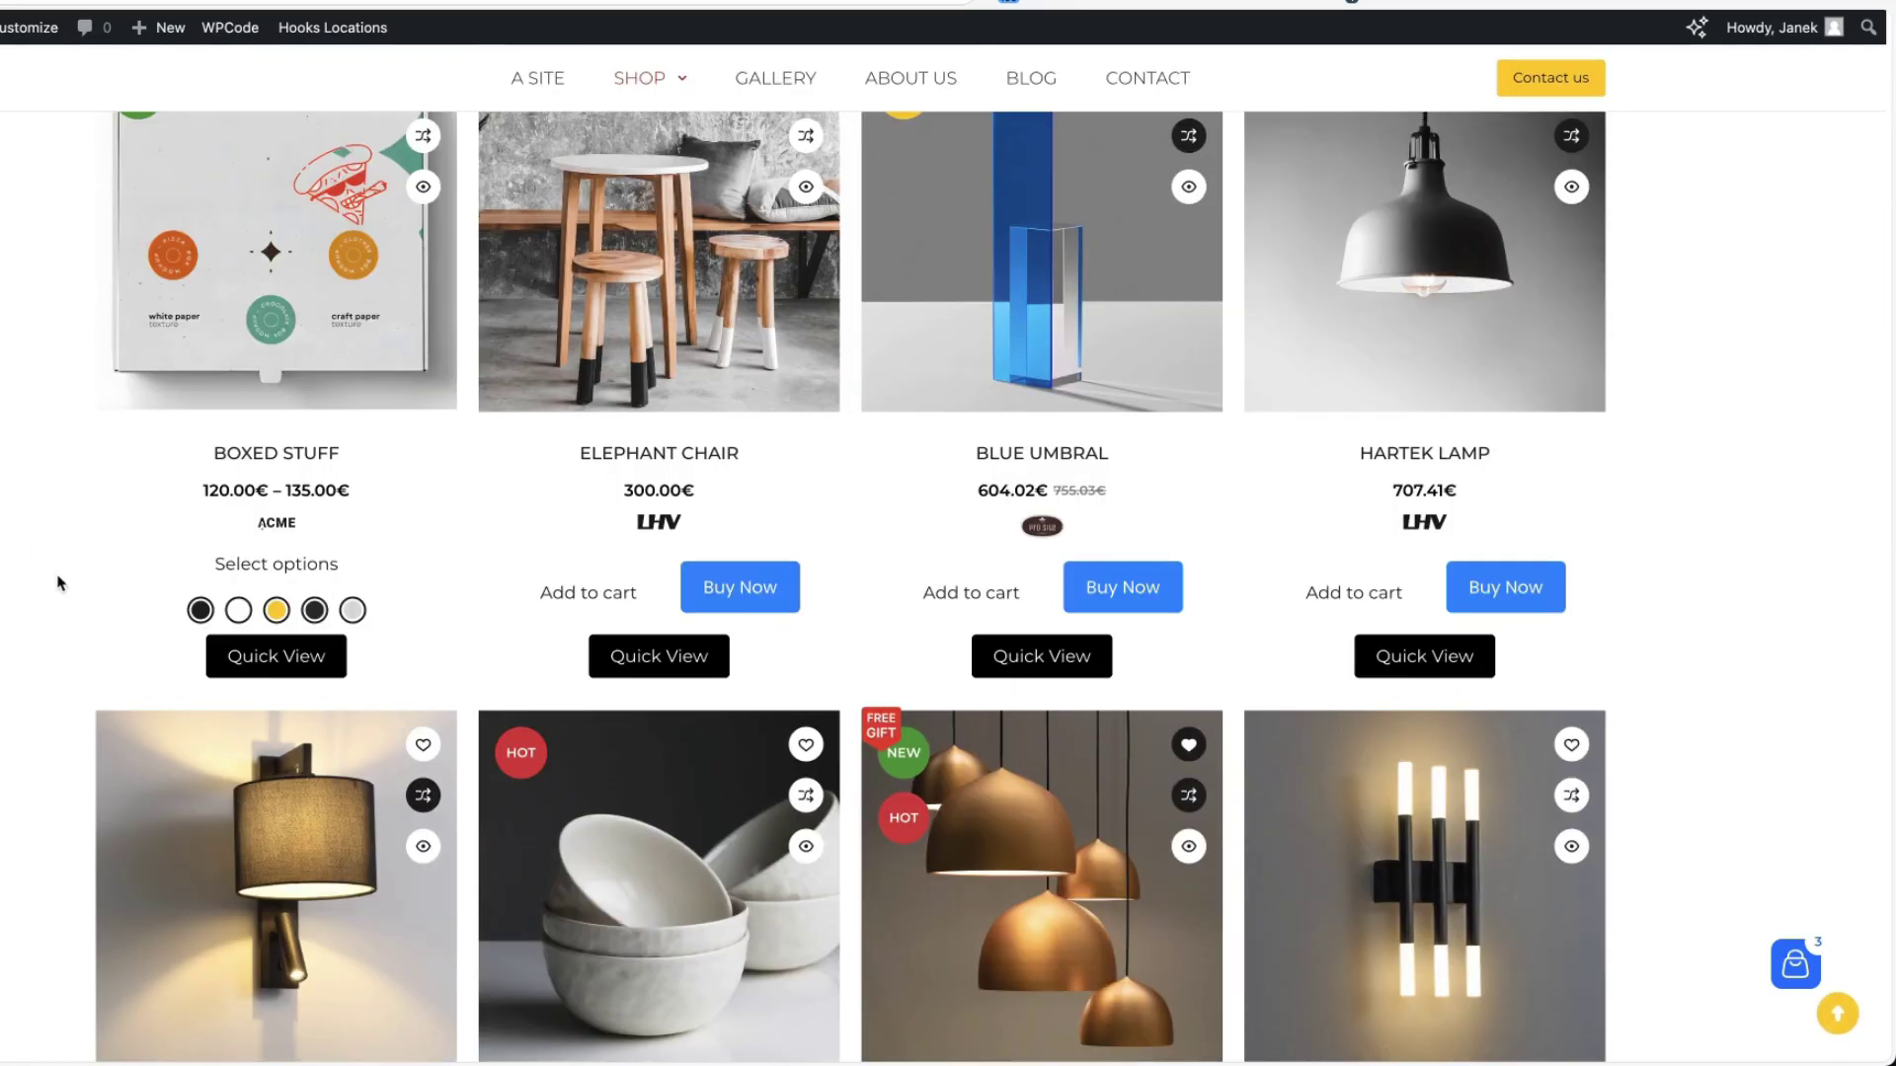
click(314, 663)
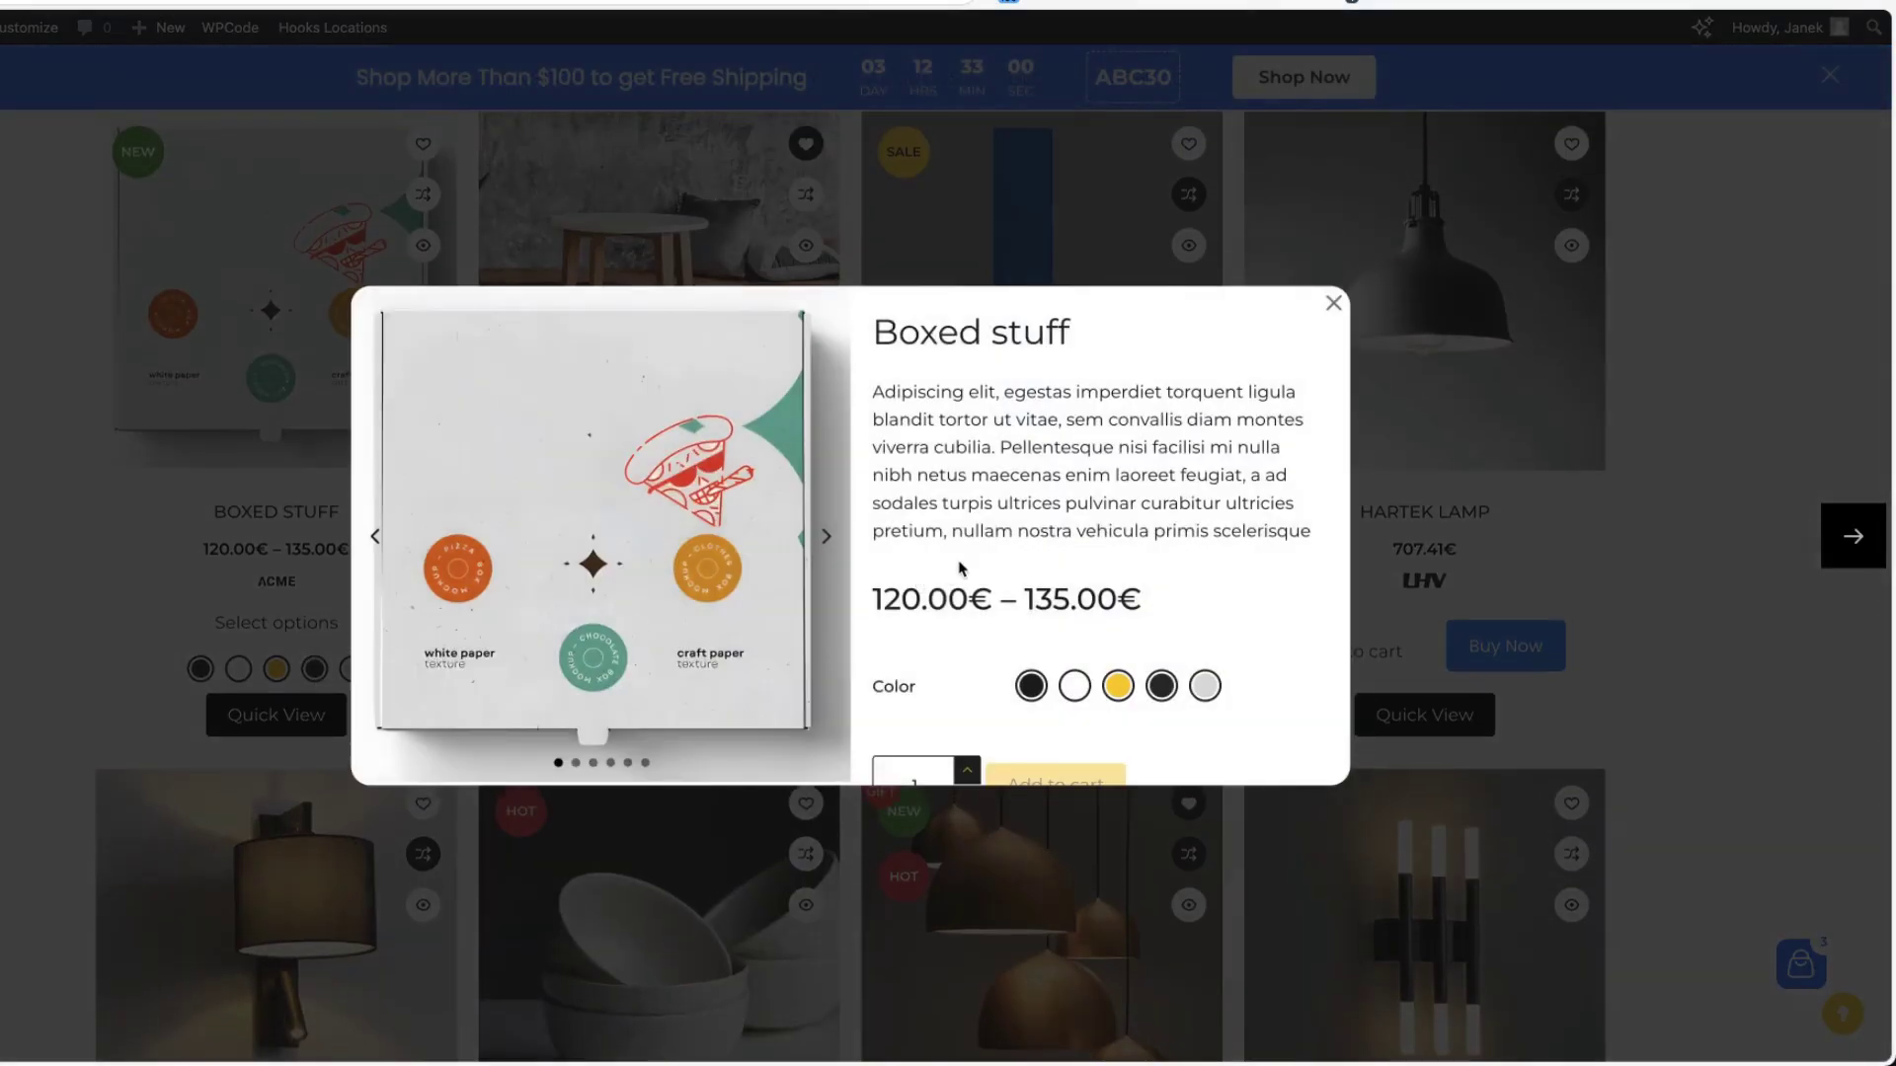
scroll(1150, 482, down, 4)
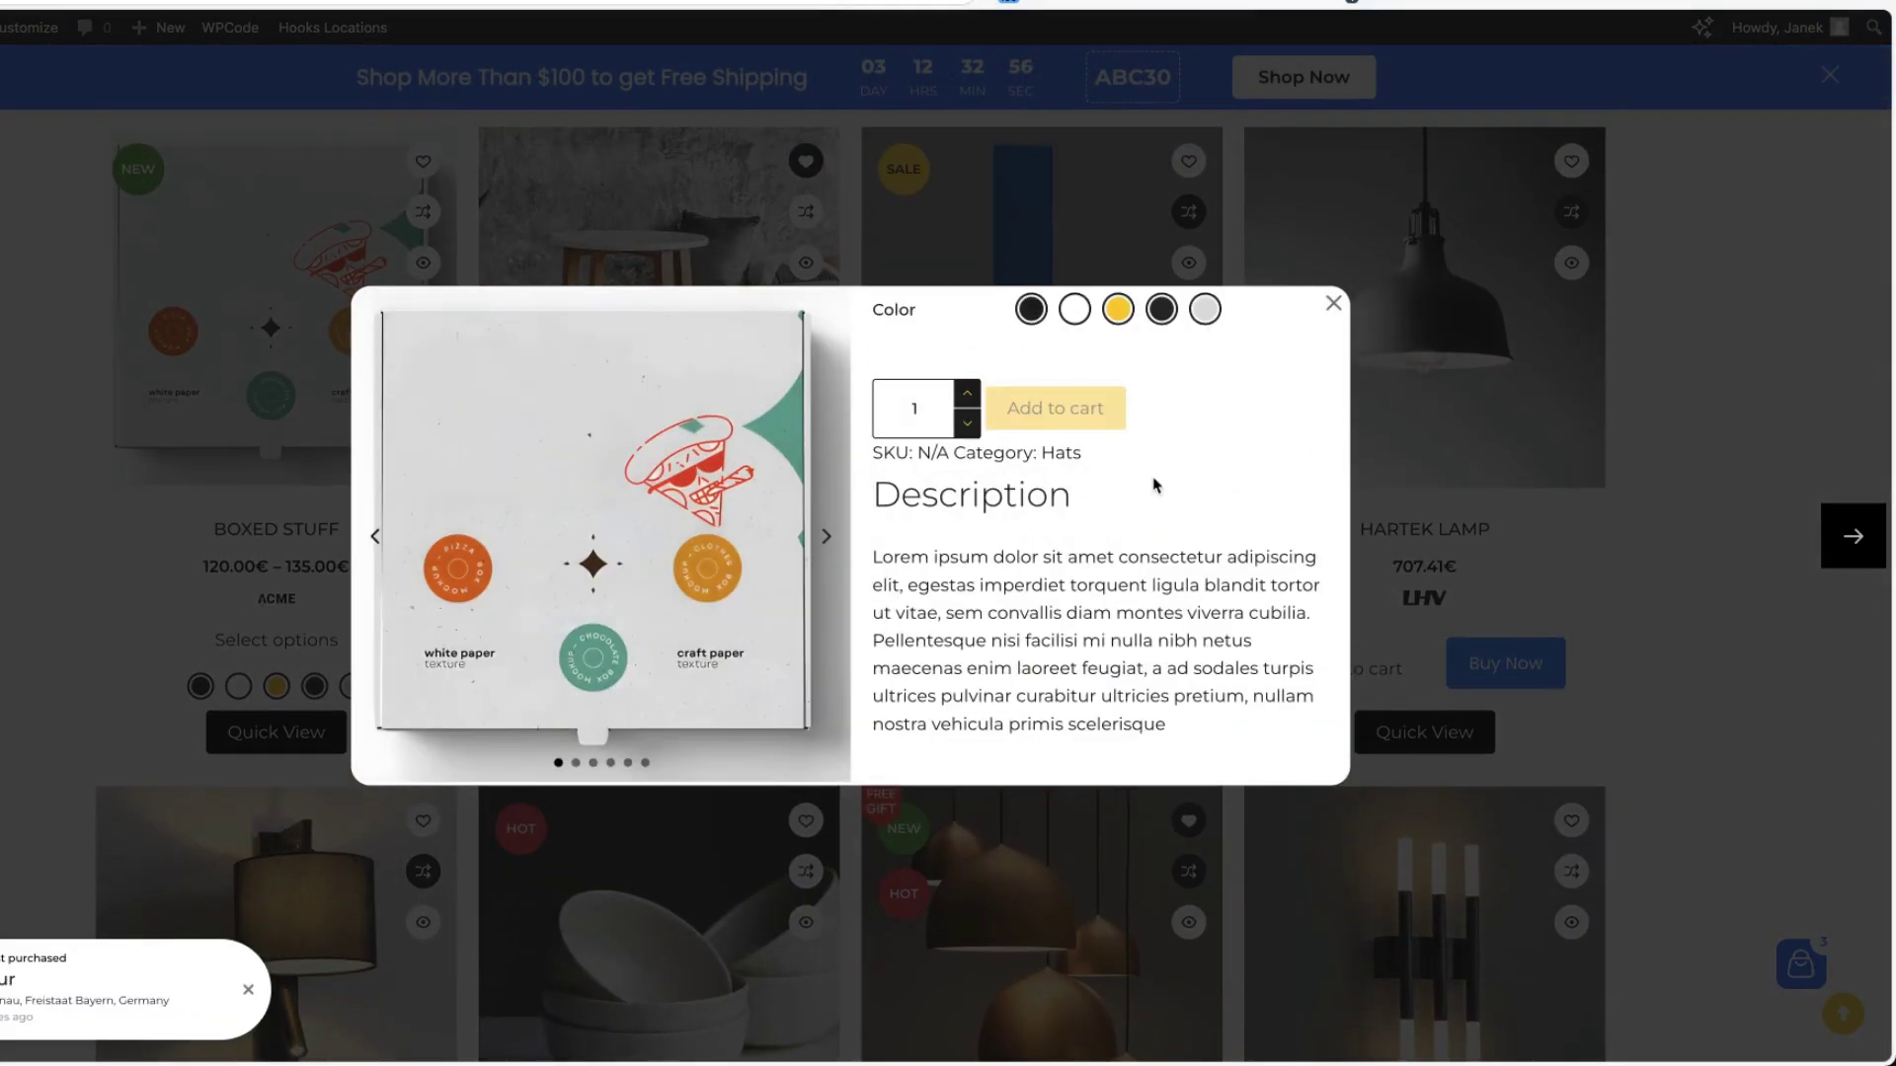
scroll(1155, 484, up, 4)
click(1828, 537)
click(1828, 539)
click(1827, 540)
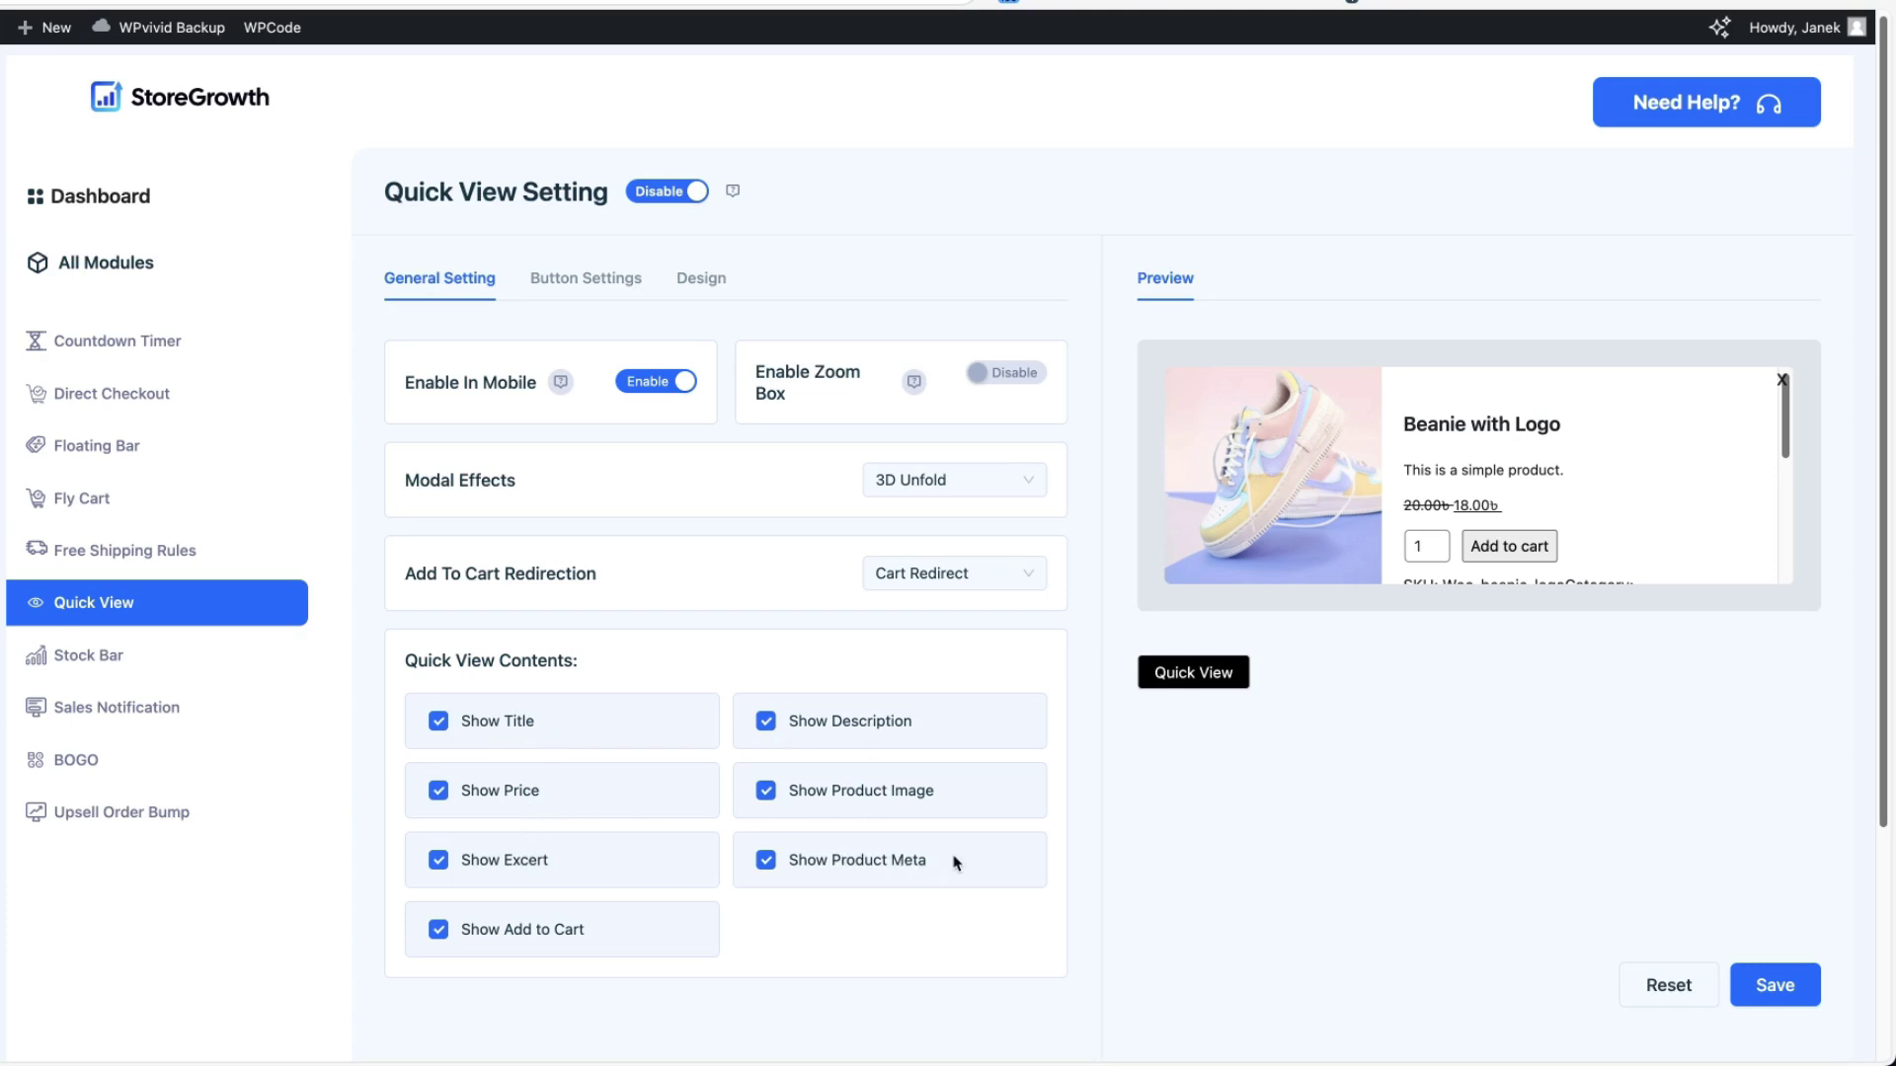
- Review the Quick View button positions, enable the Quick View icon with the magnifier design, and save the settings
click(588, 277)
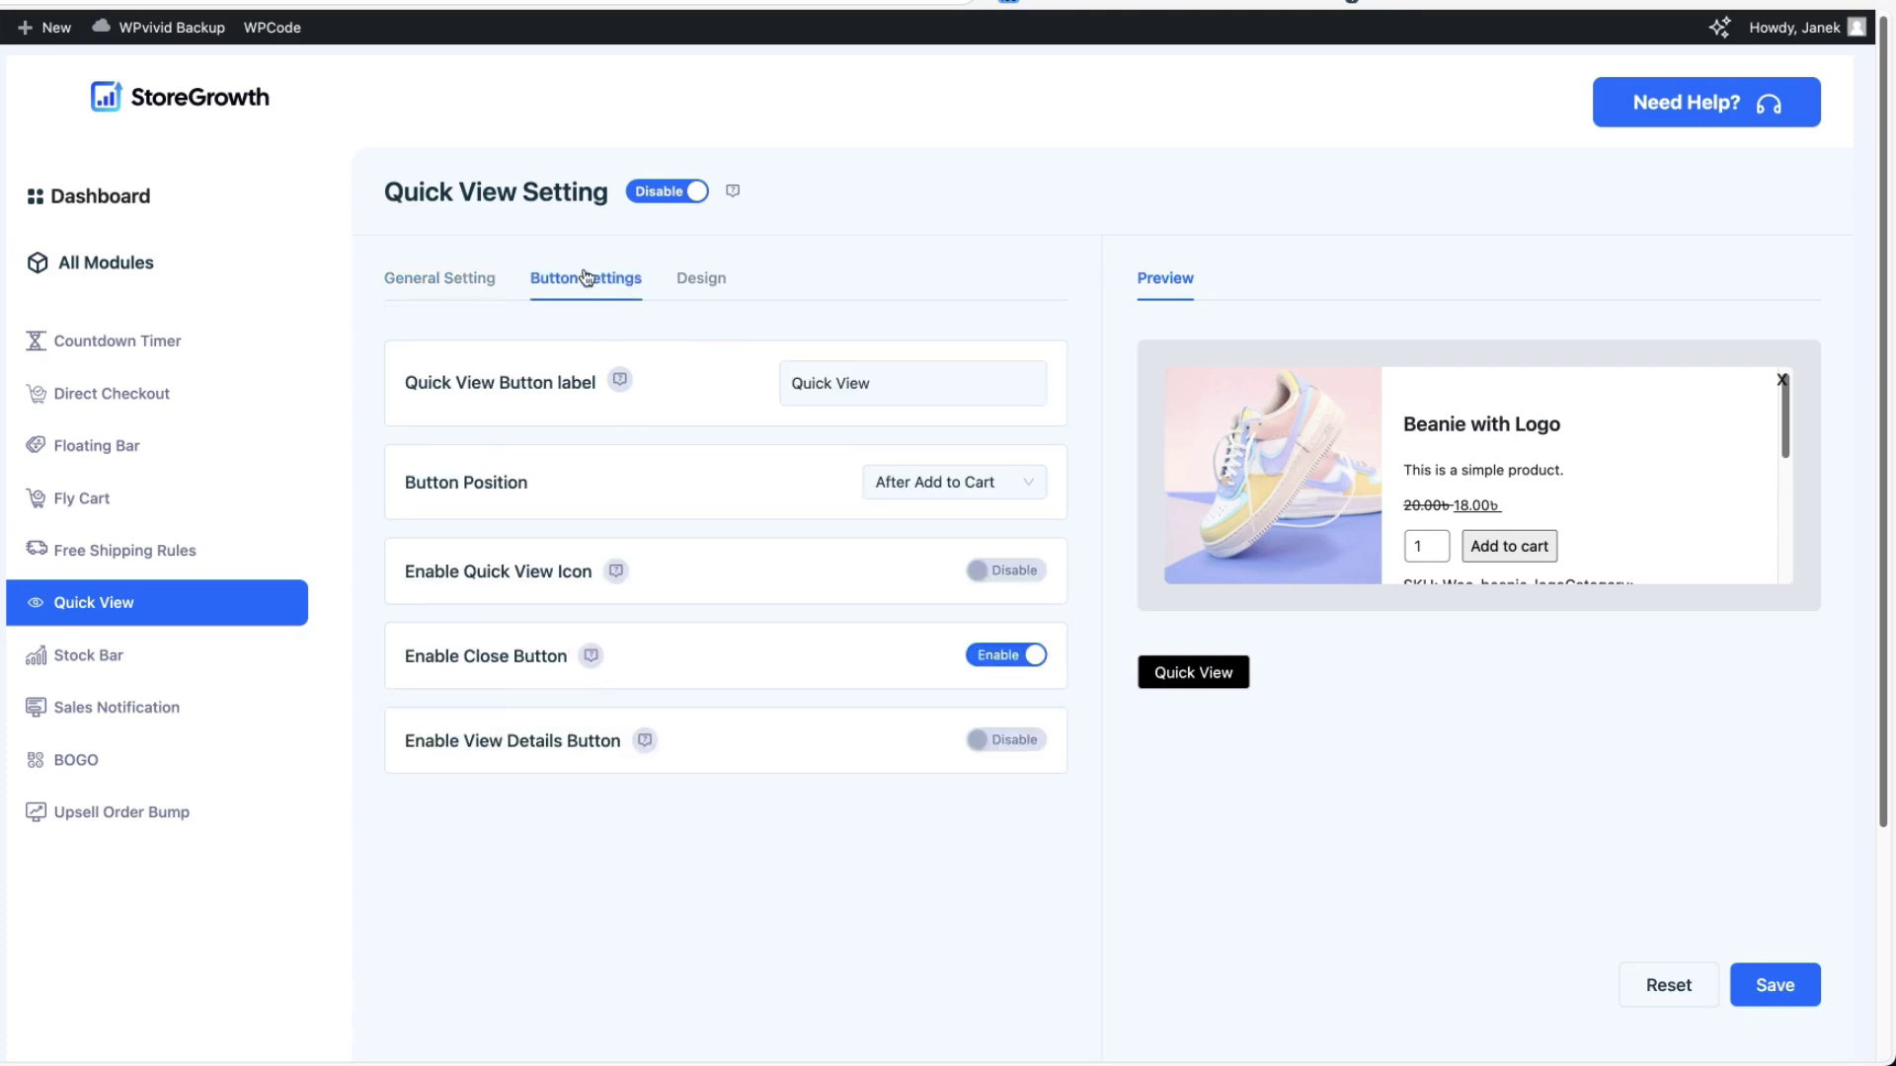
click(949, 486)
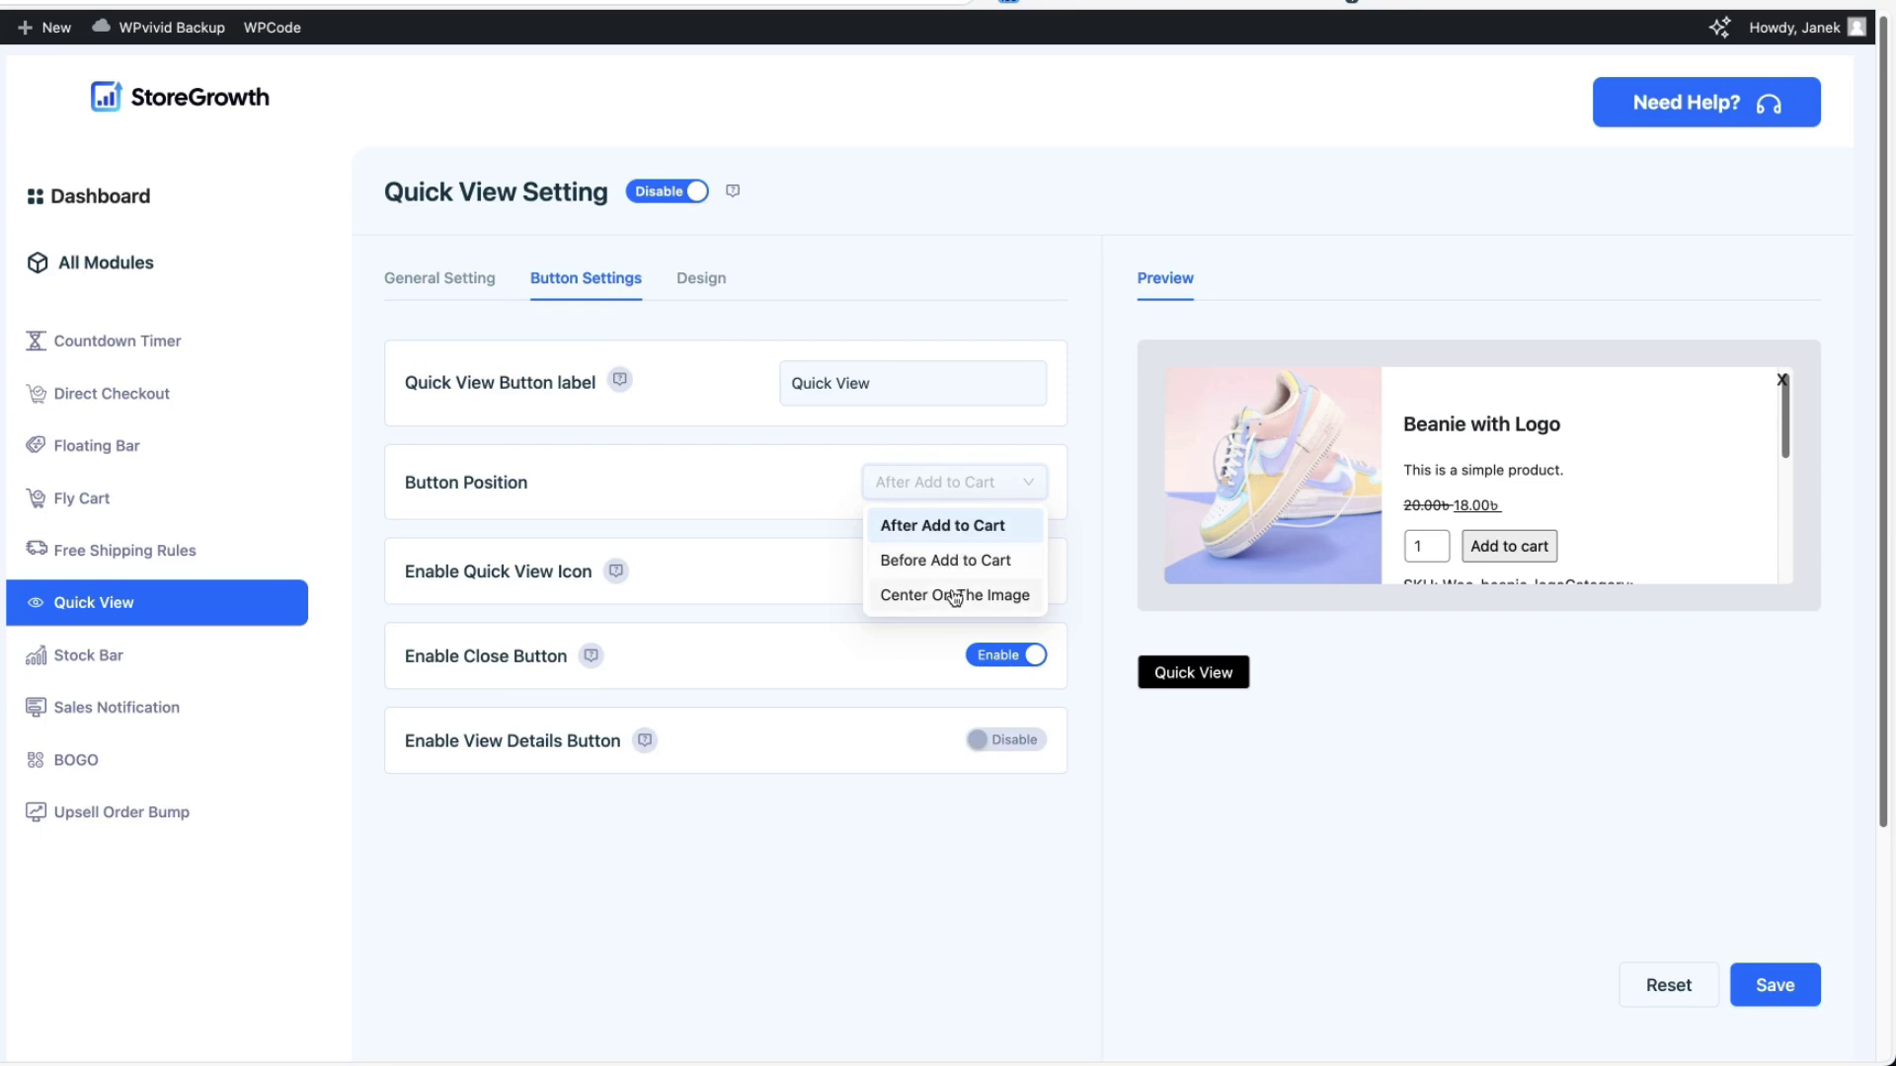
click(664, 496)
click(983, 571)
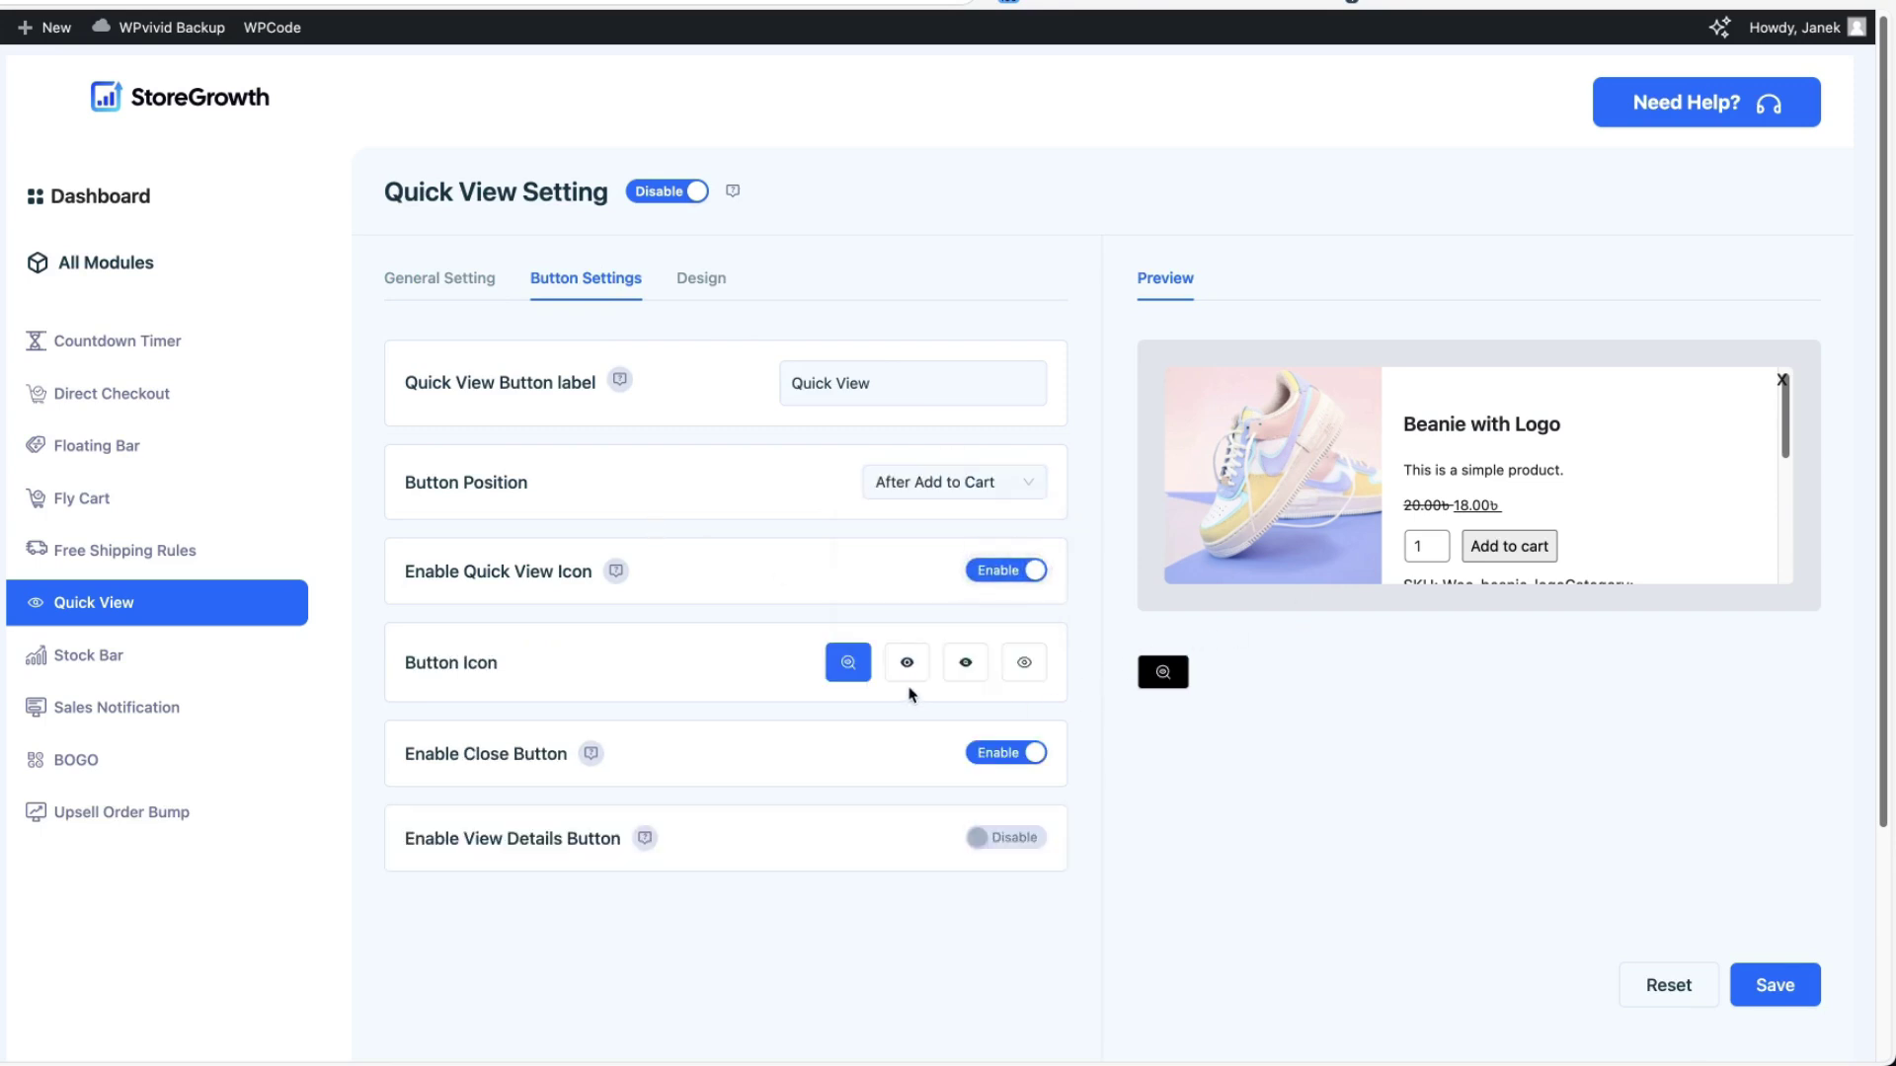
click(1787, 988)
- Preview the View Details button and turn it off again, and save the Quick View design settings
click(1005, 838)
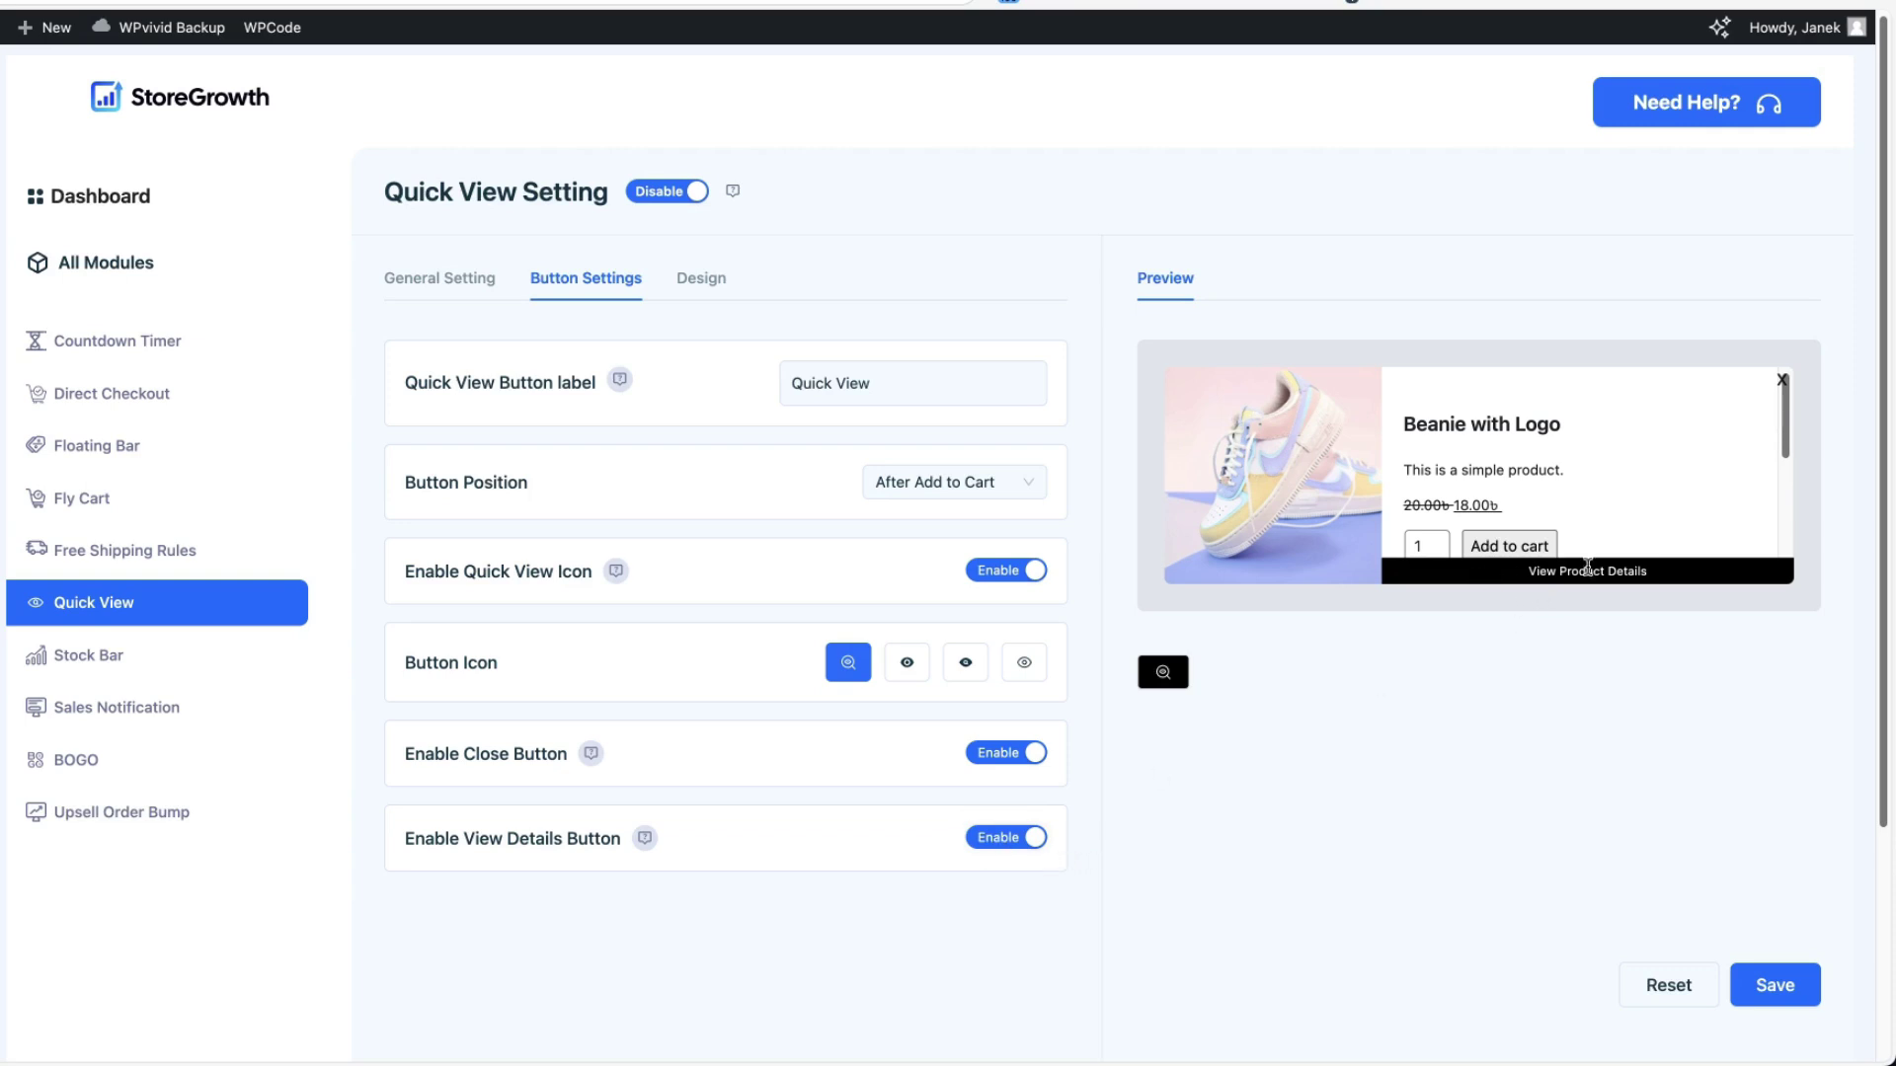
click(995, 838)
click(718, 286)
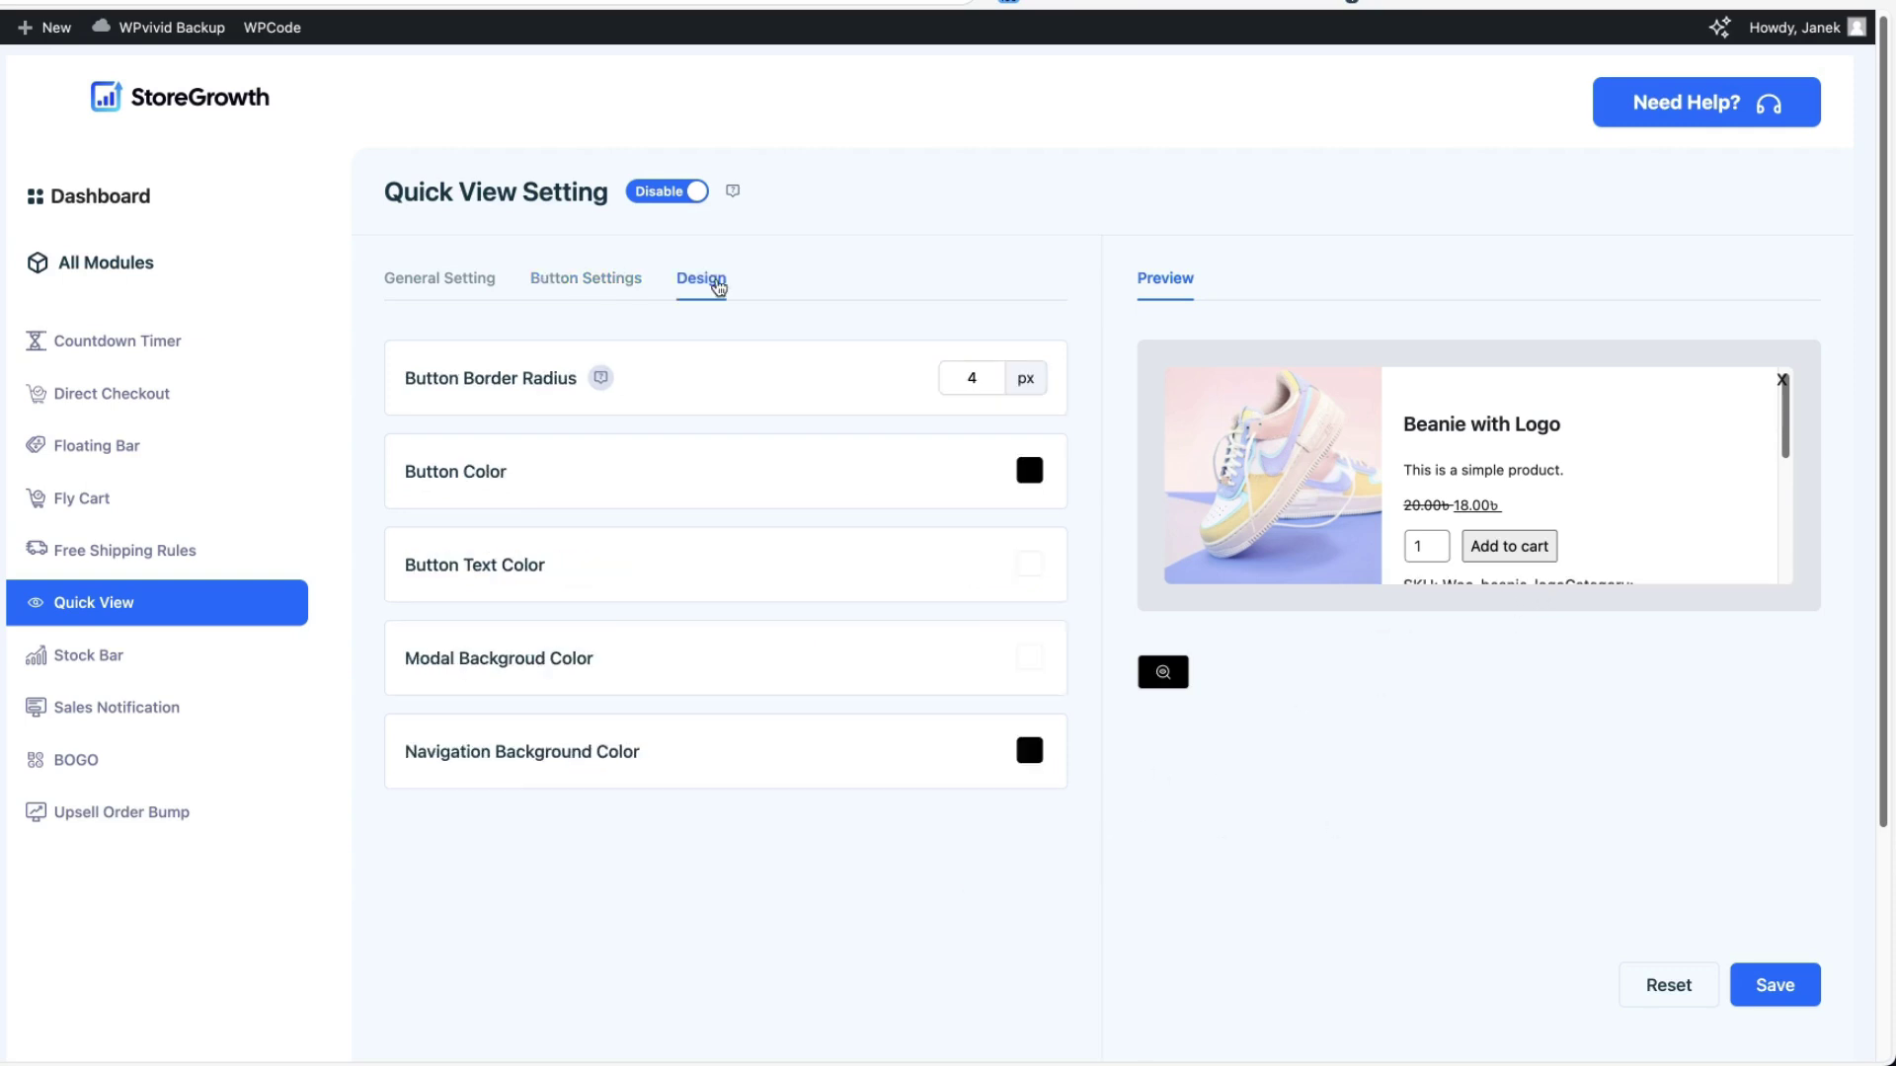
click(1774, 987)
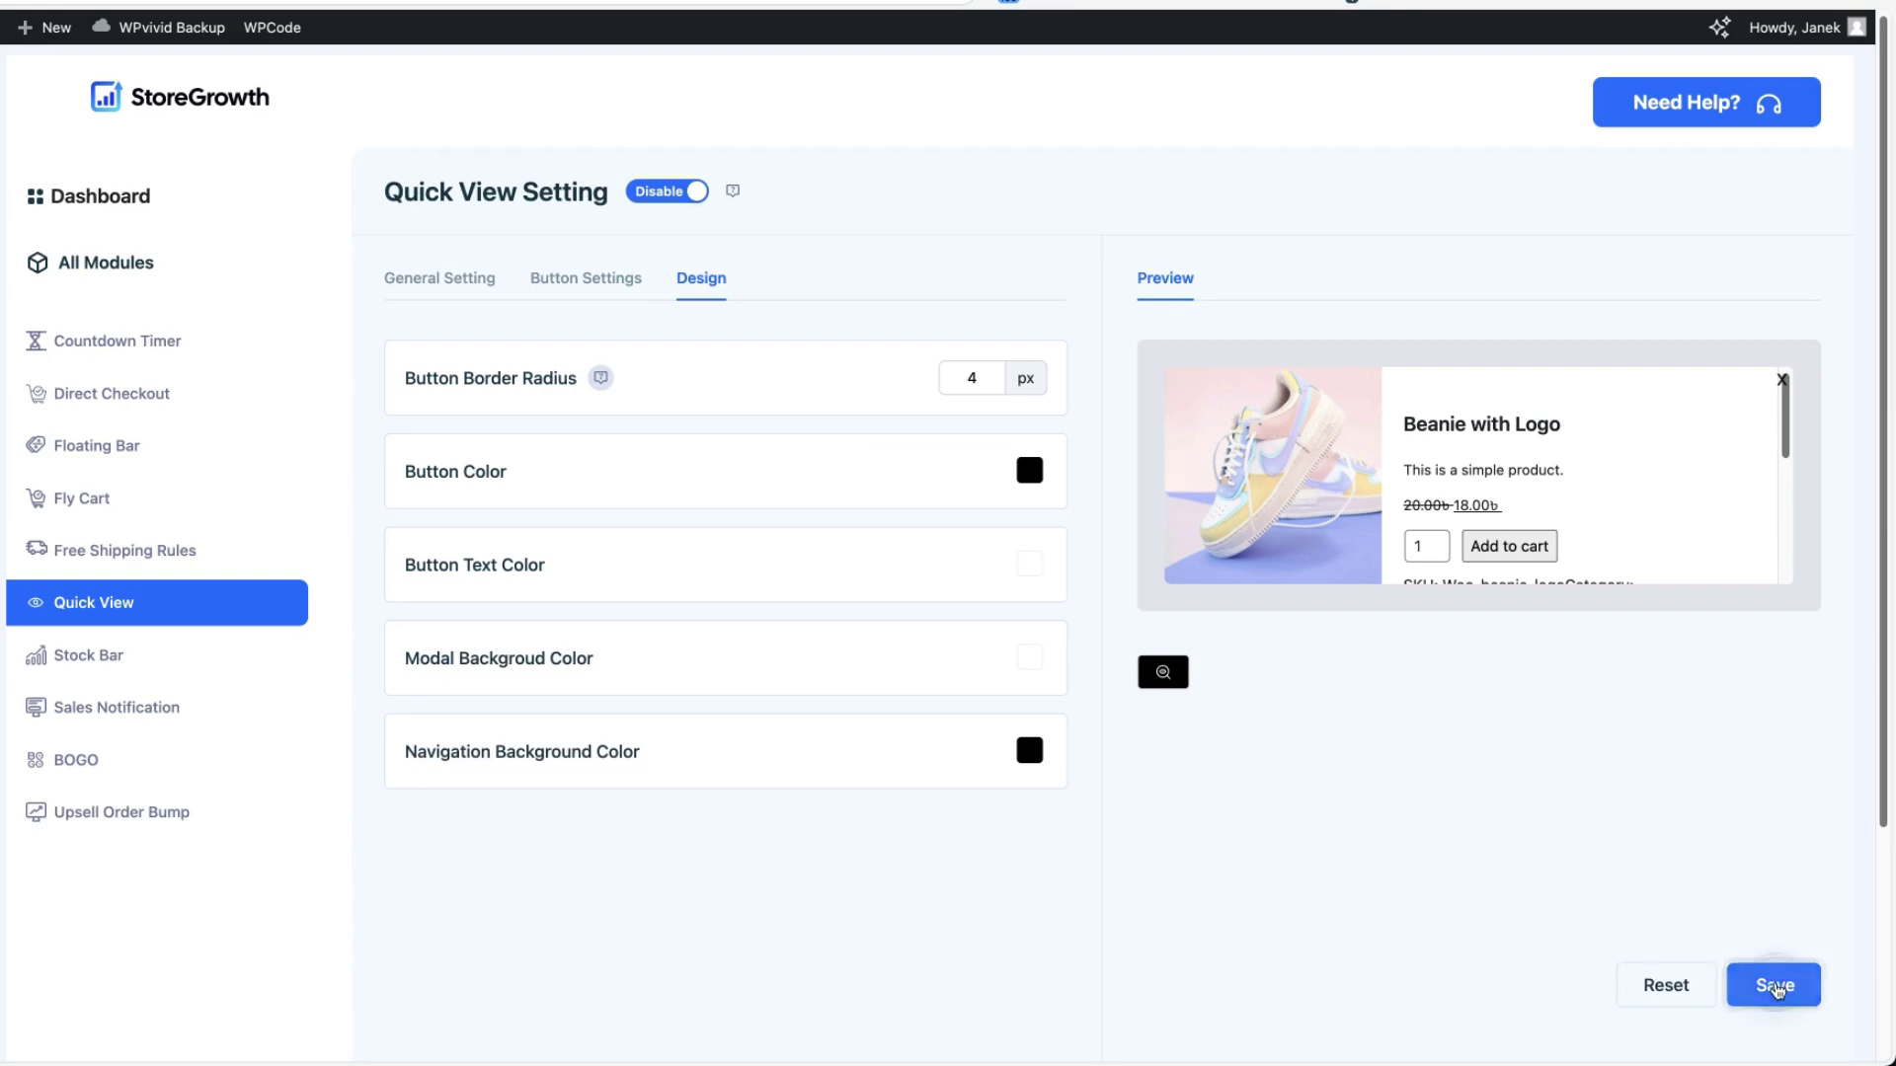
- Enable the Stock Bar module's display on variation product pages and look through the inventory instructions
click(122, 654)
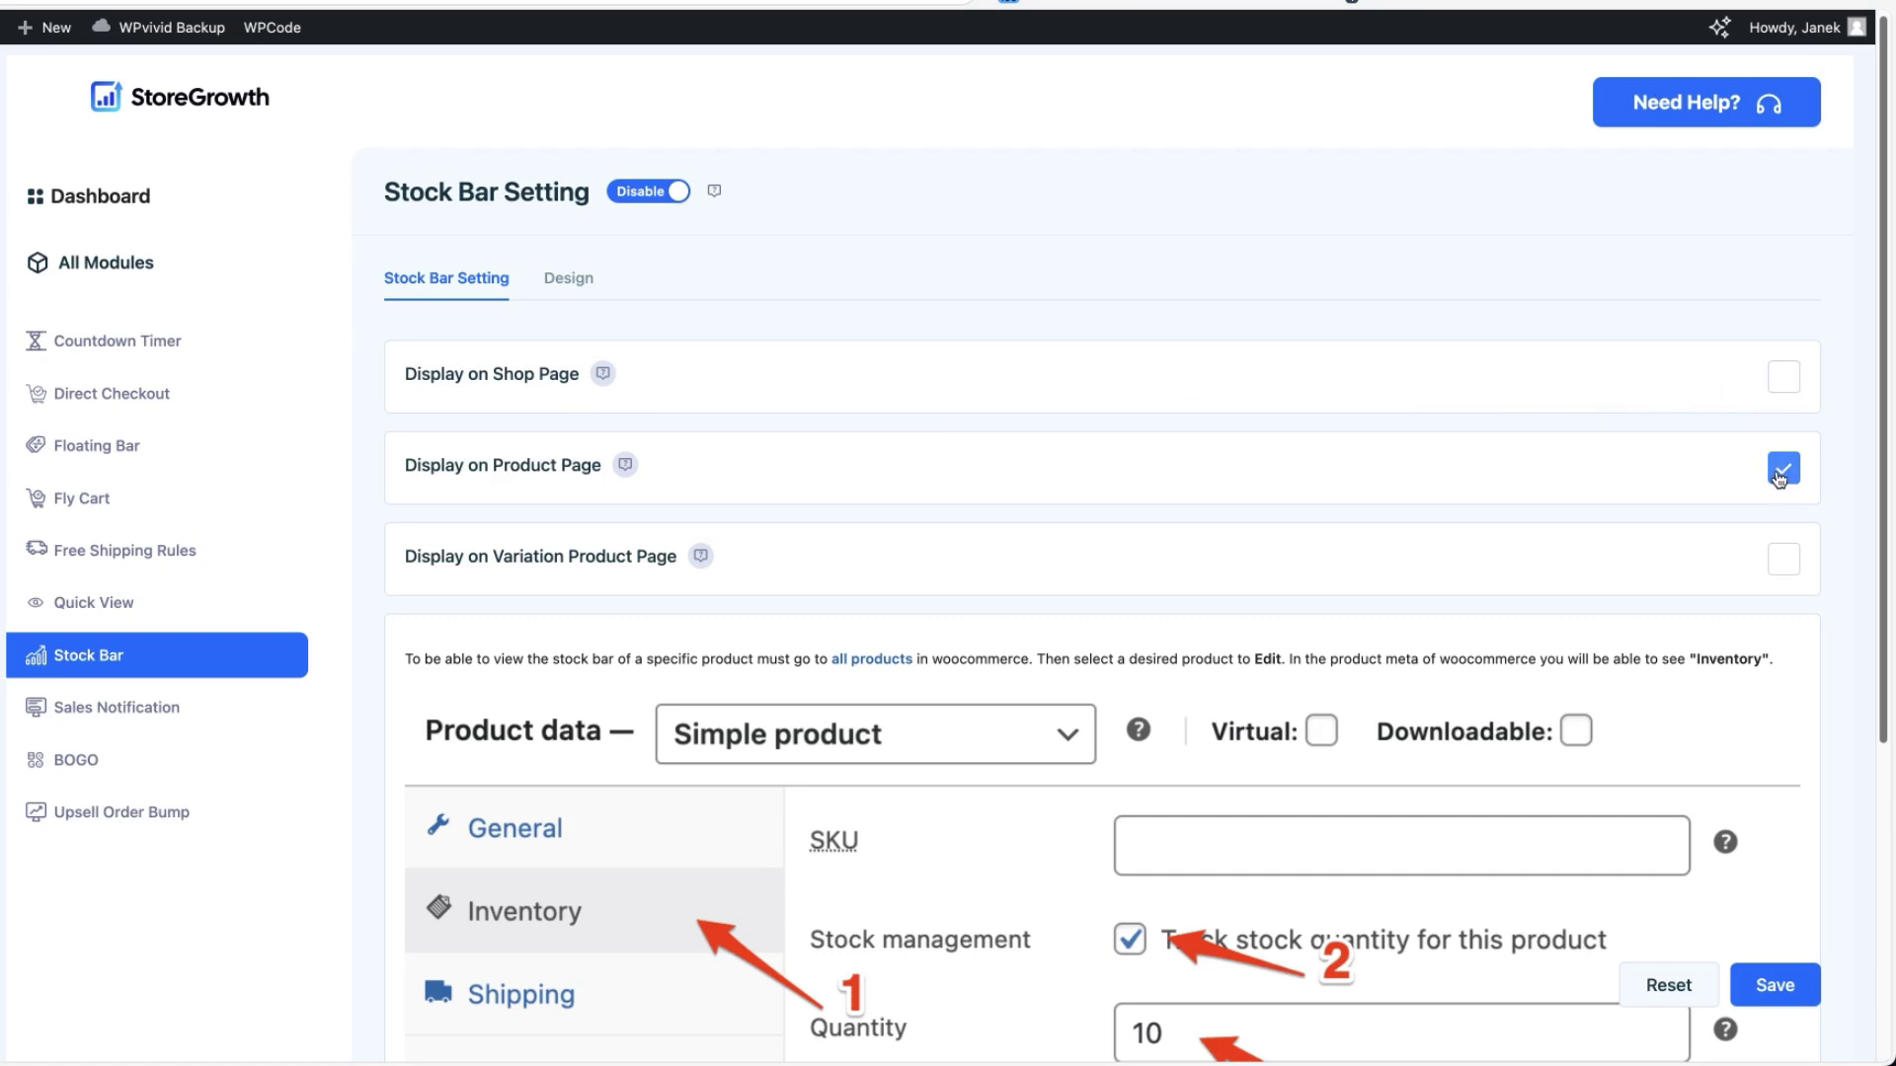
click(1781, 562)
scroll(1522, 513, down, 5)
scroll(1521, 512, up, 5)
- Review the Stock Bar design options, trying the Below Stock Bar display format and returning it to Above Stock Bar
click(583, 279)
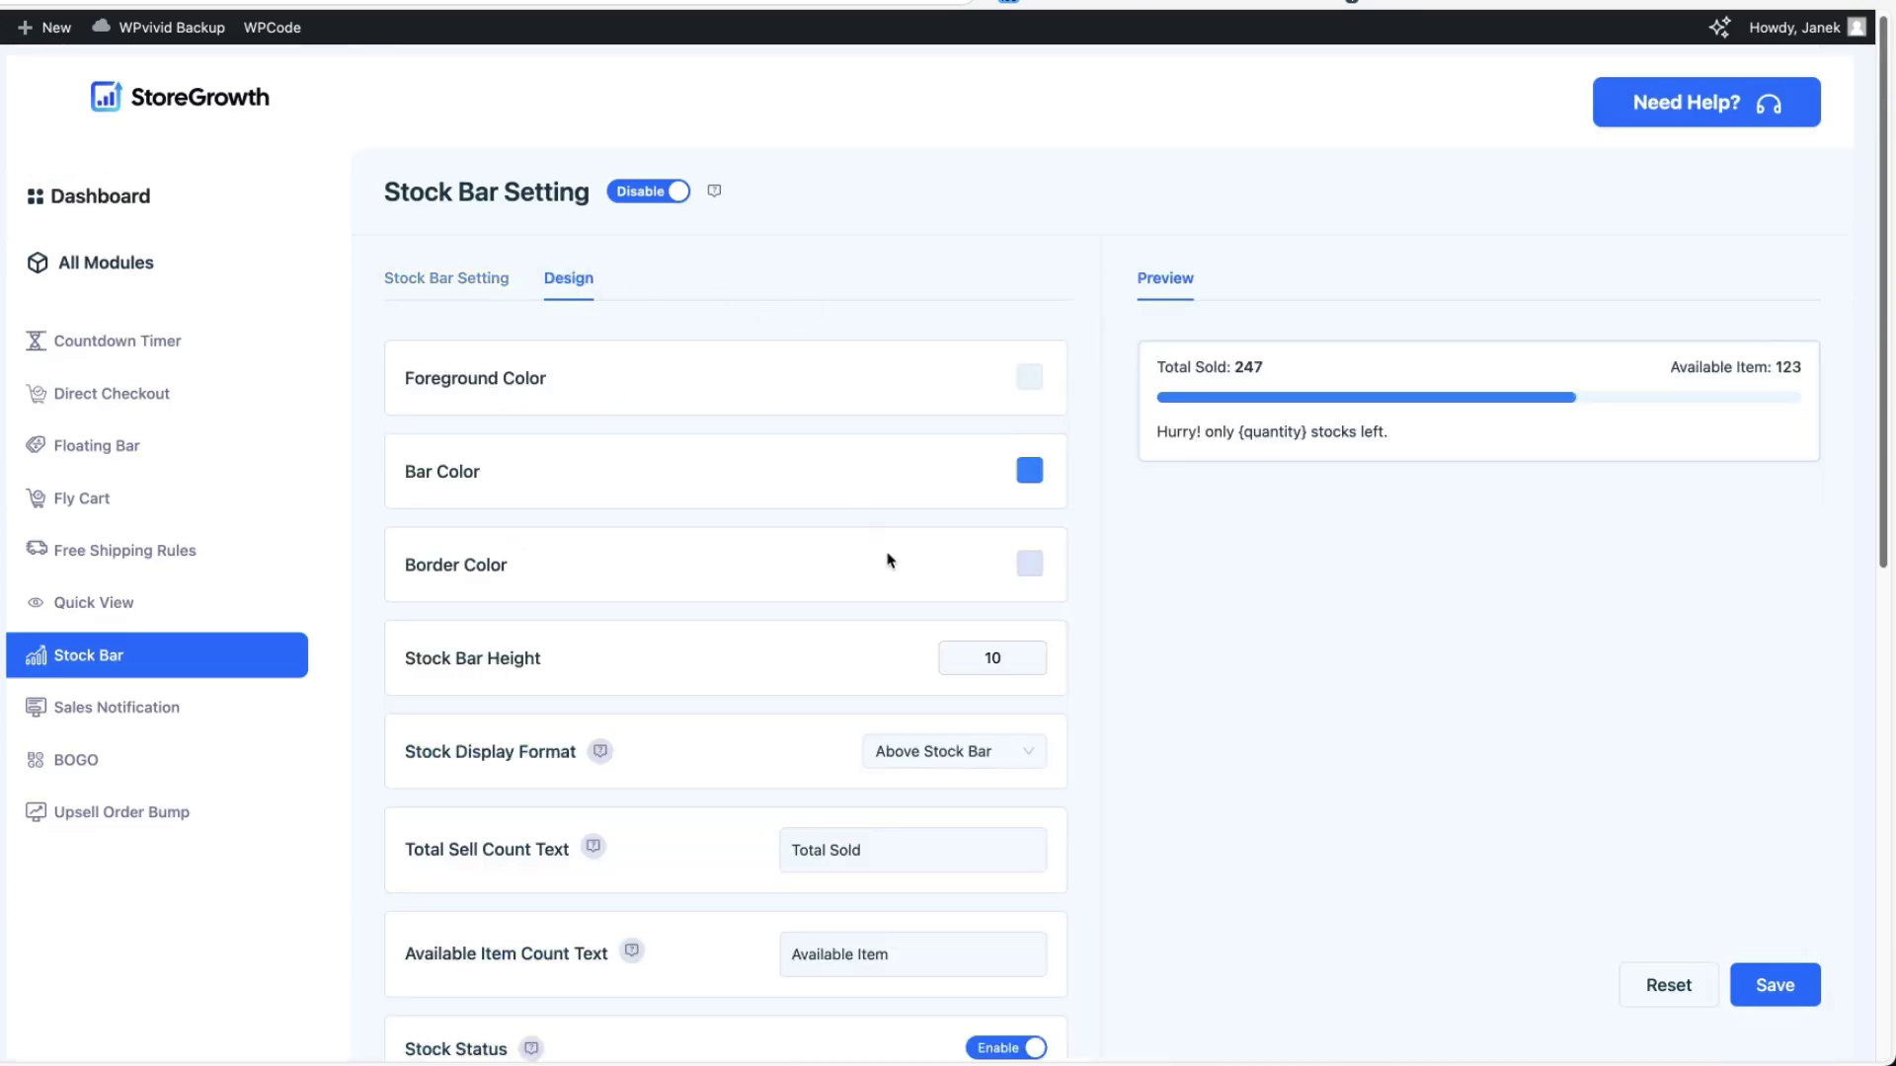
scroll(889, 559, down, 1)
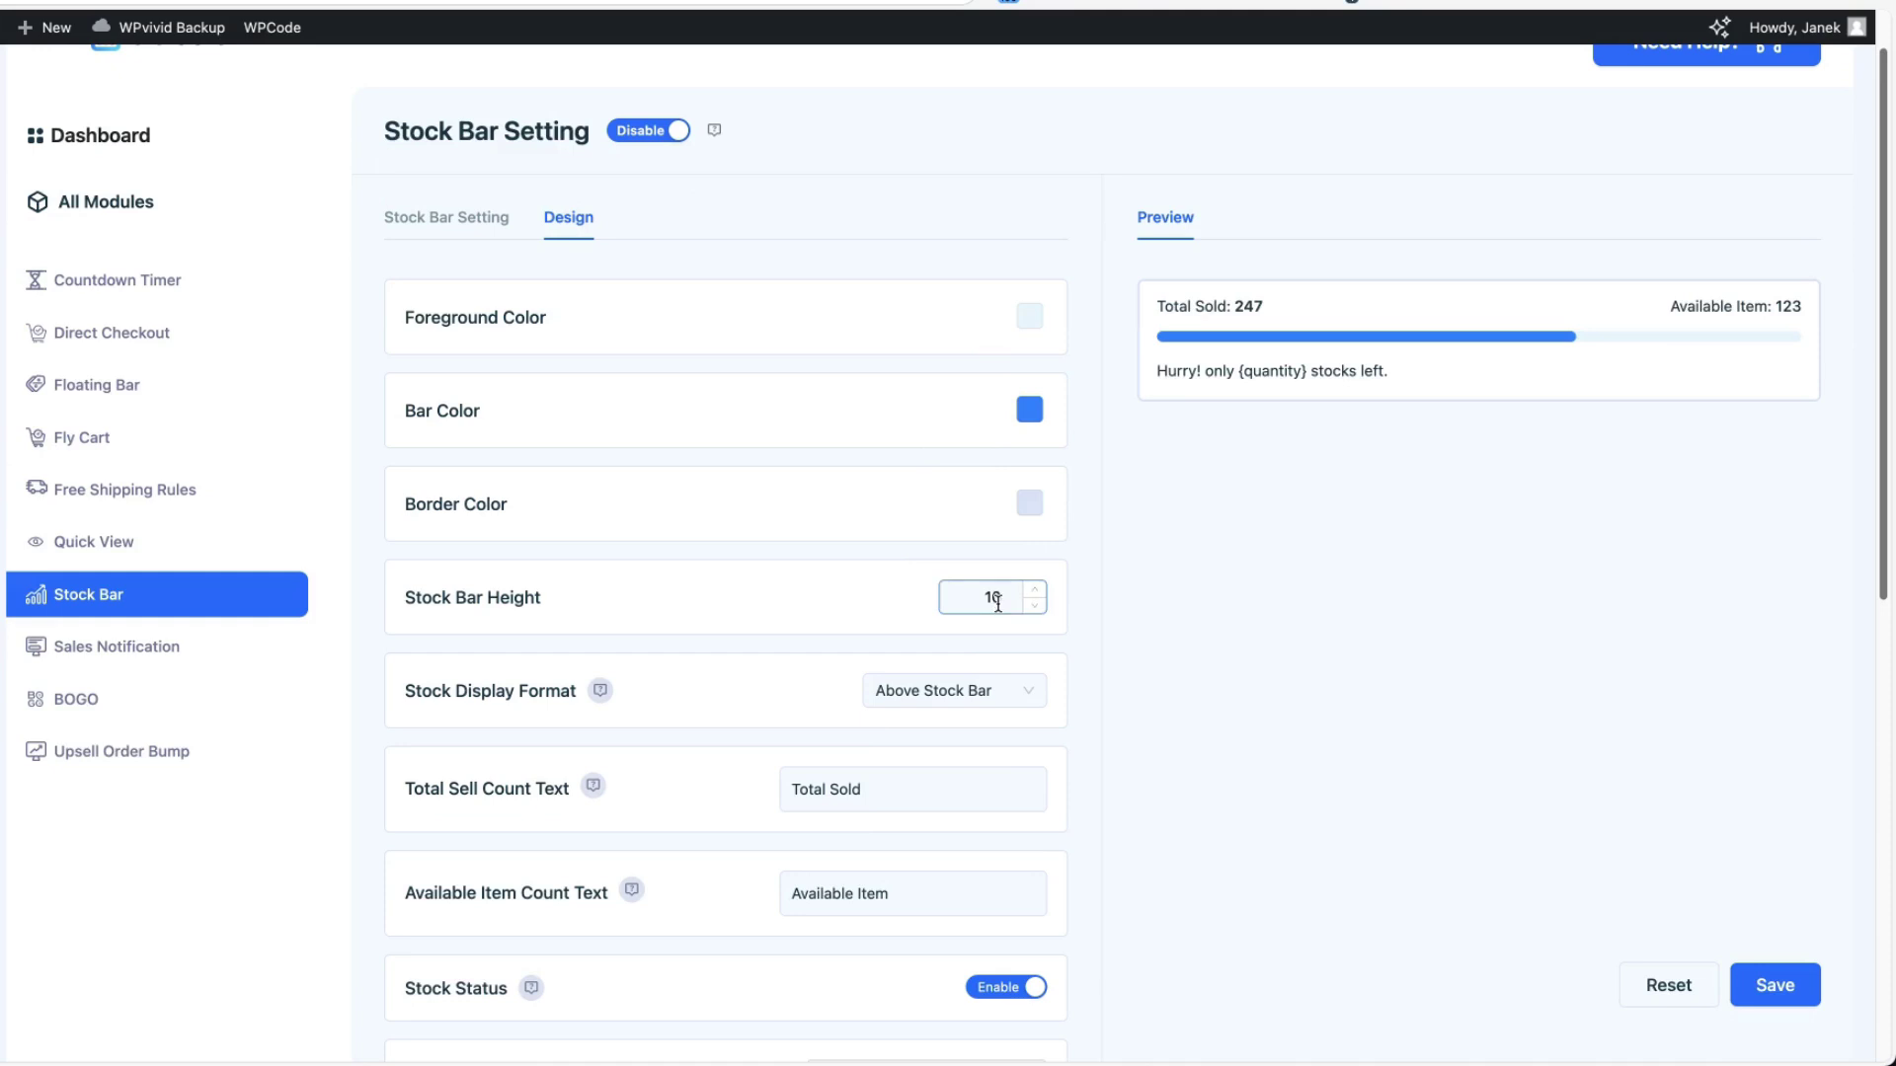
scroll(964, 720, down, 3)
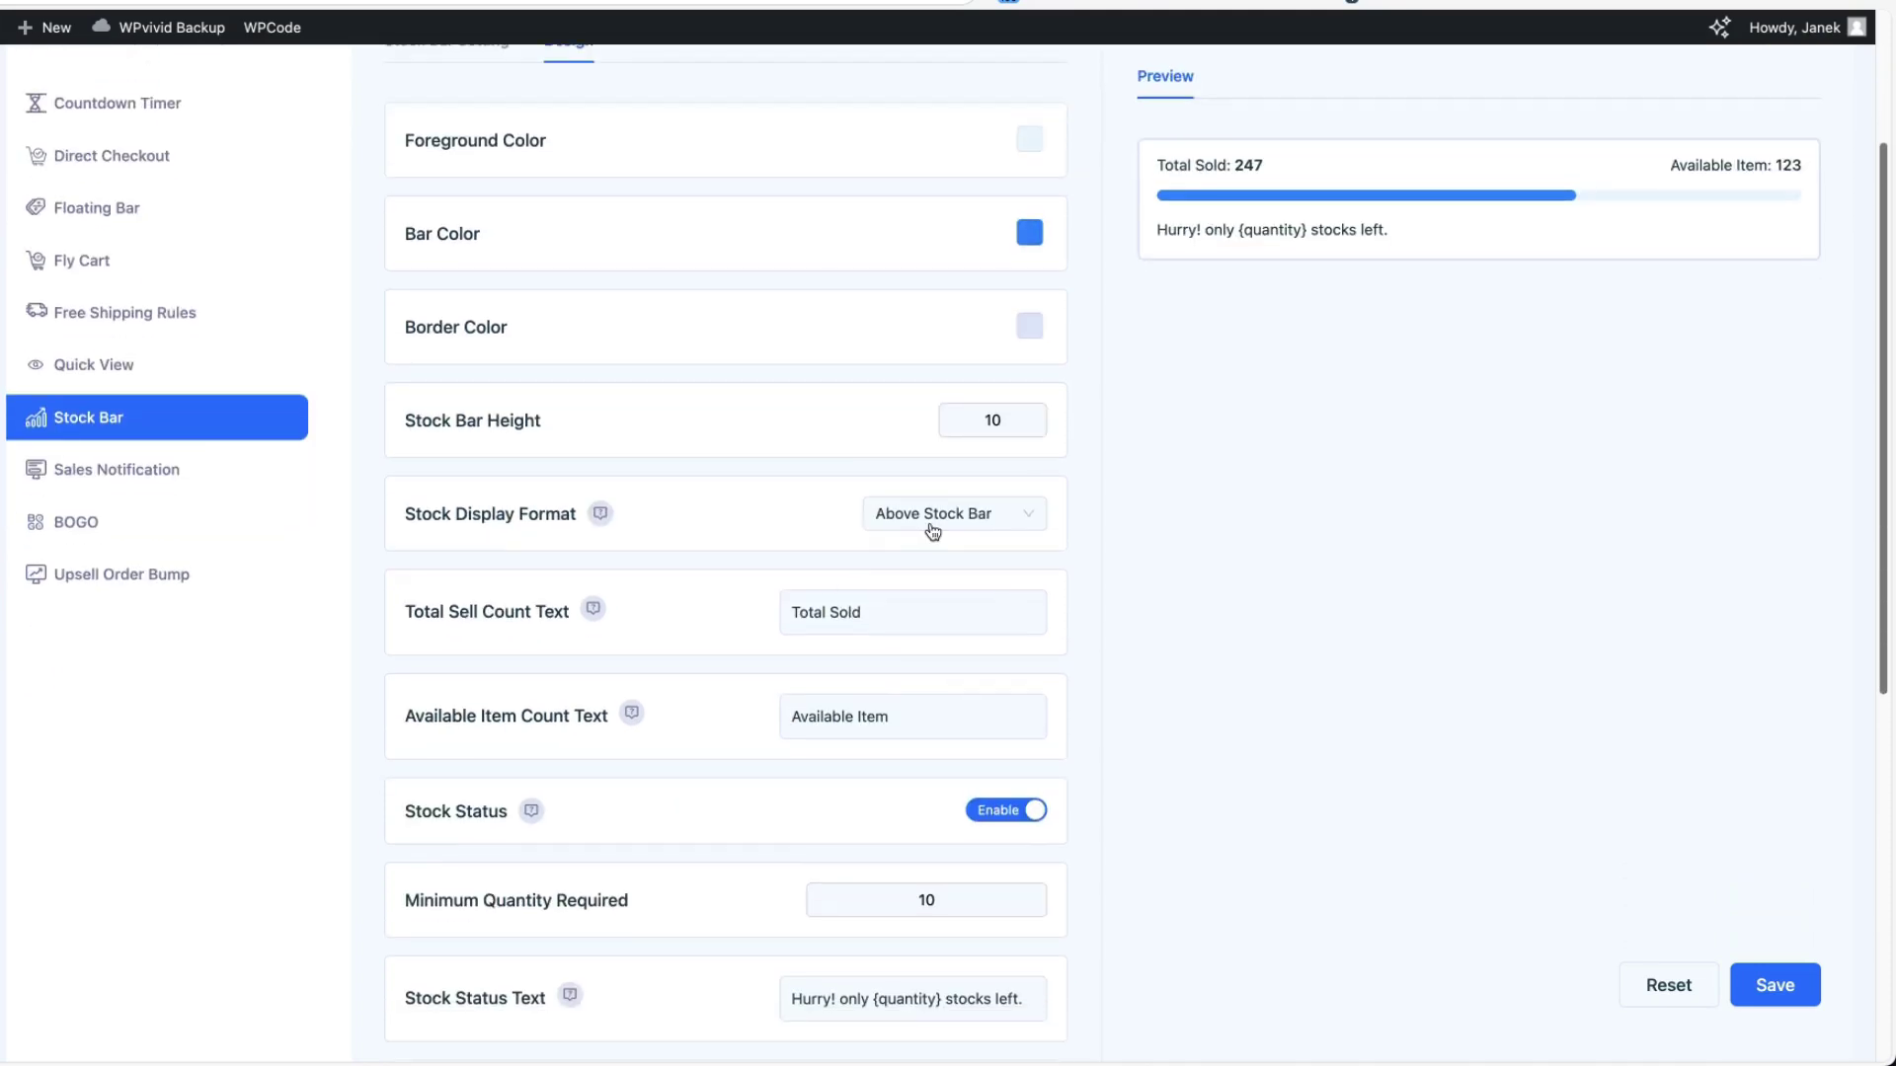
click(932, 532)
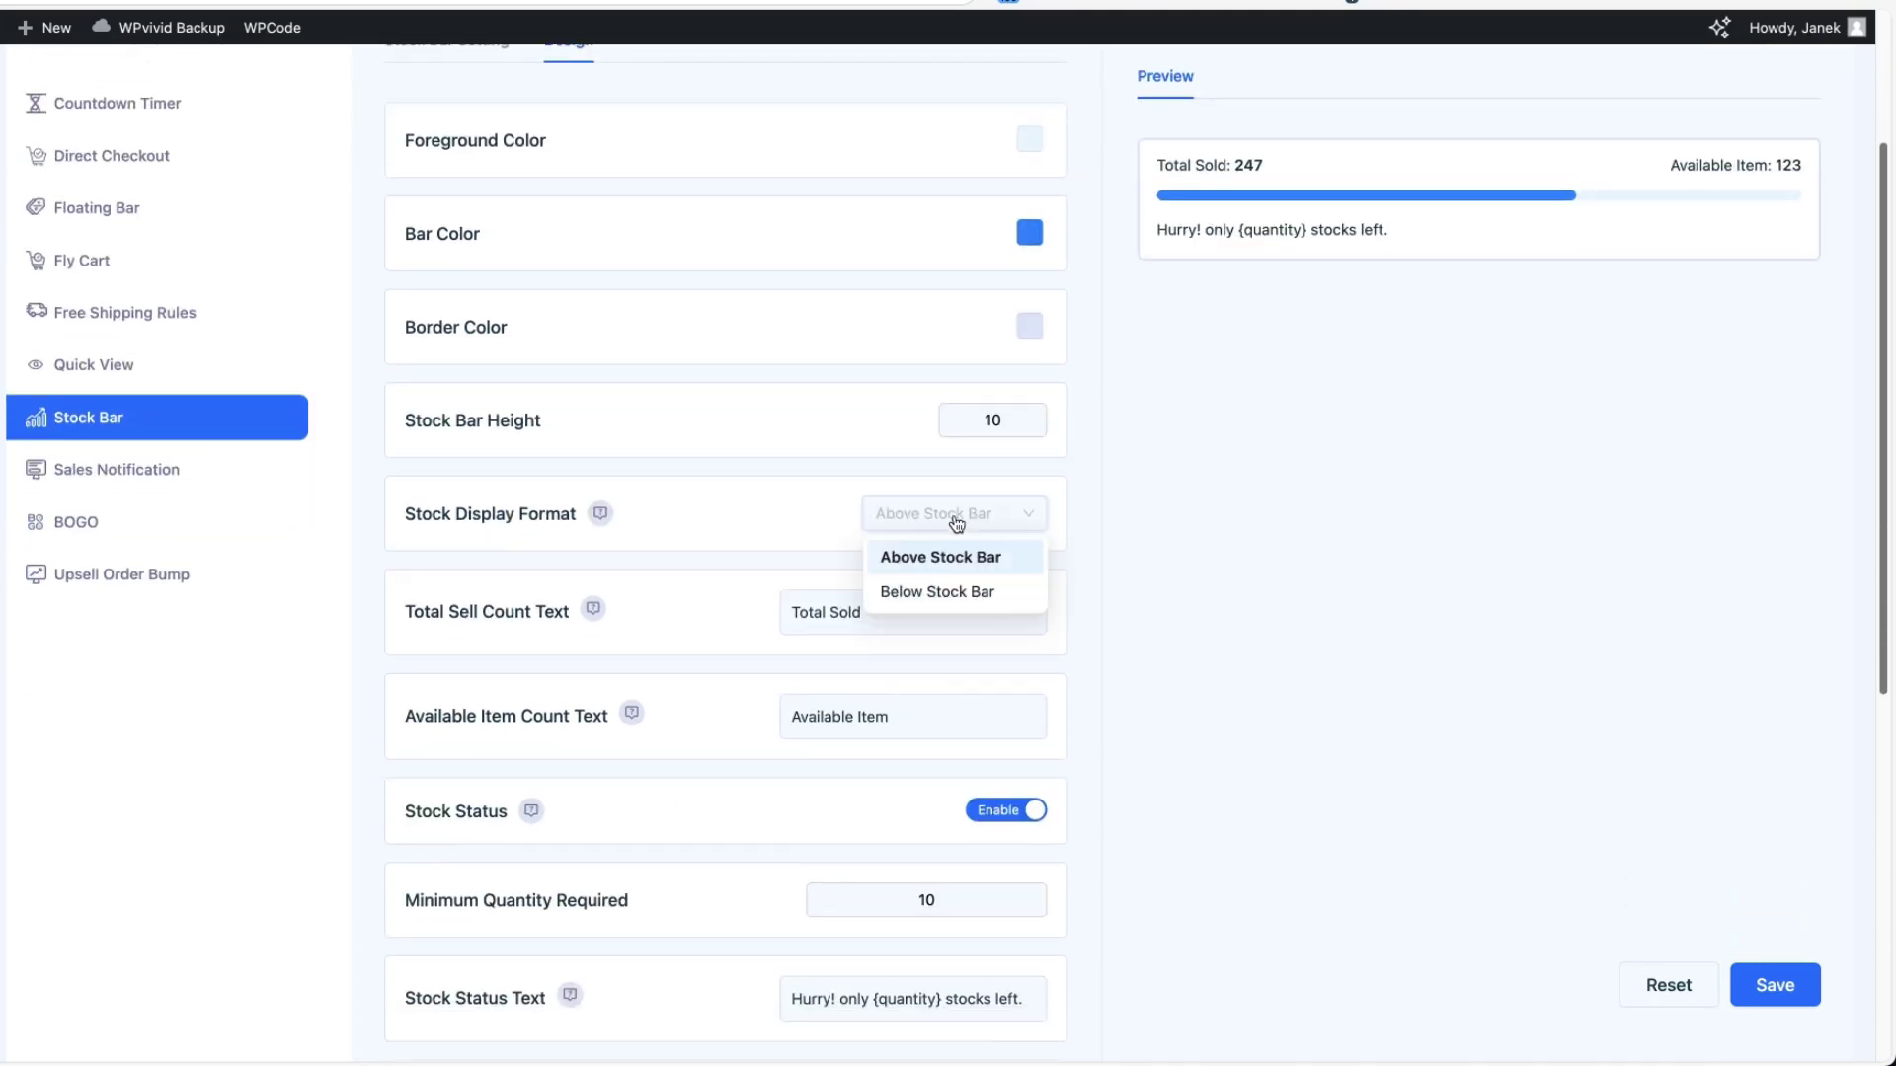
click(948, 591)
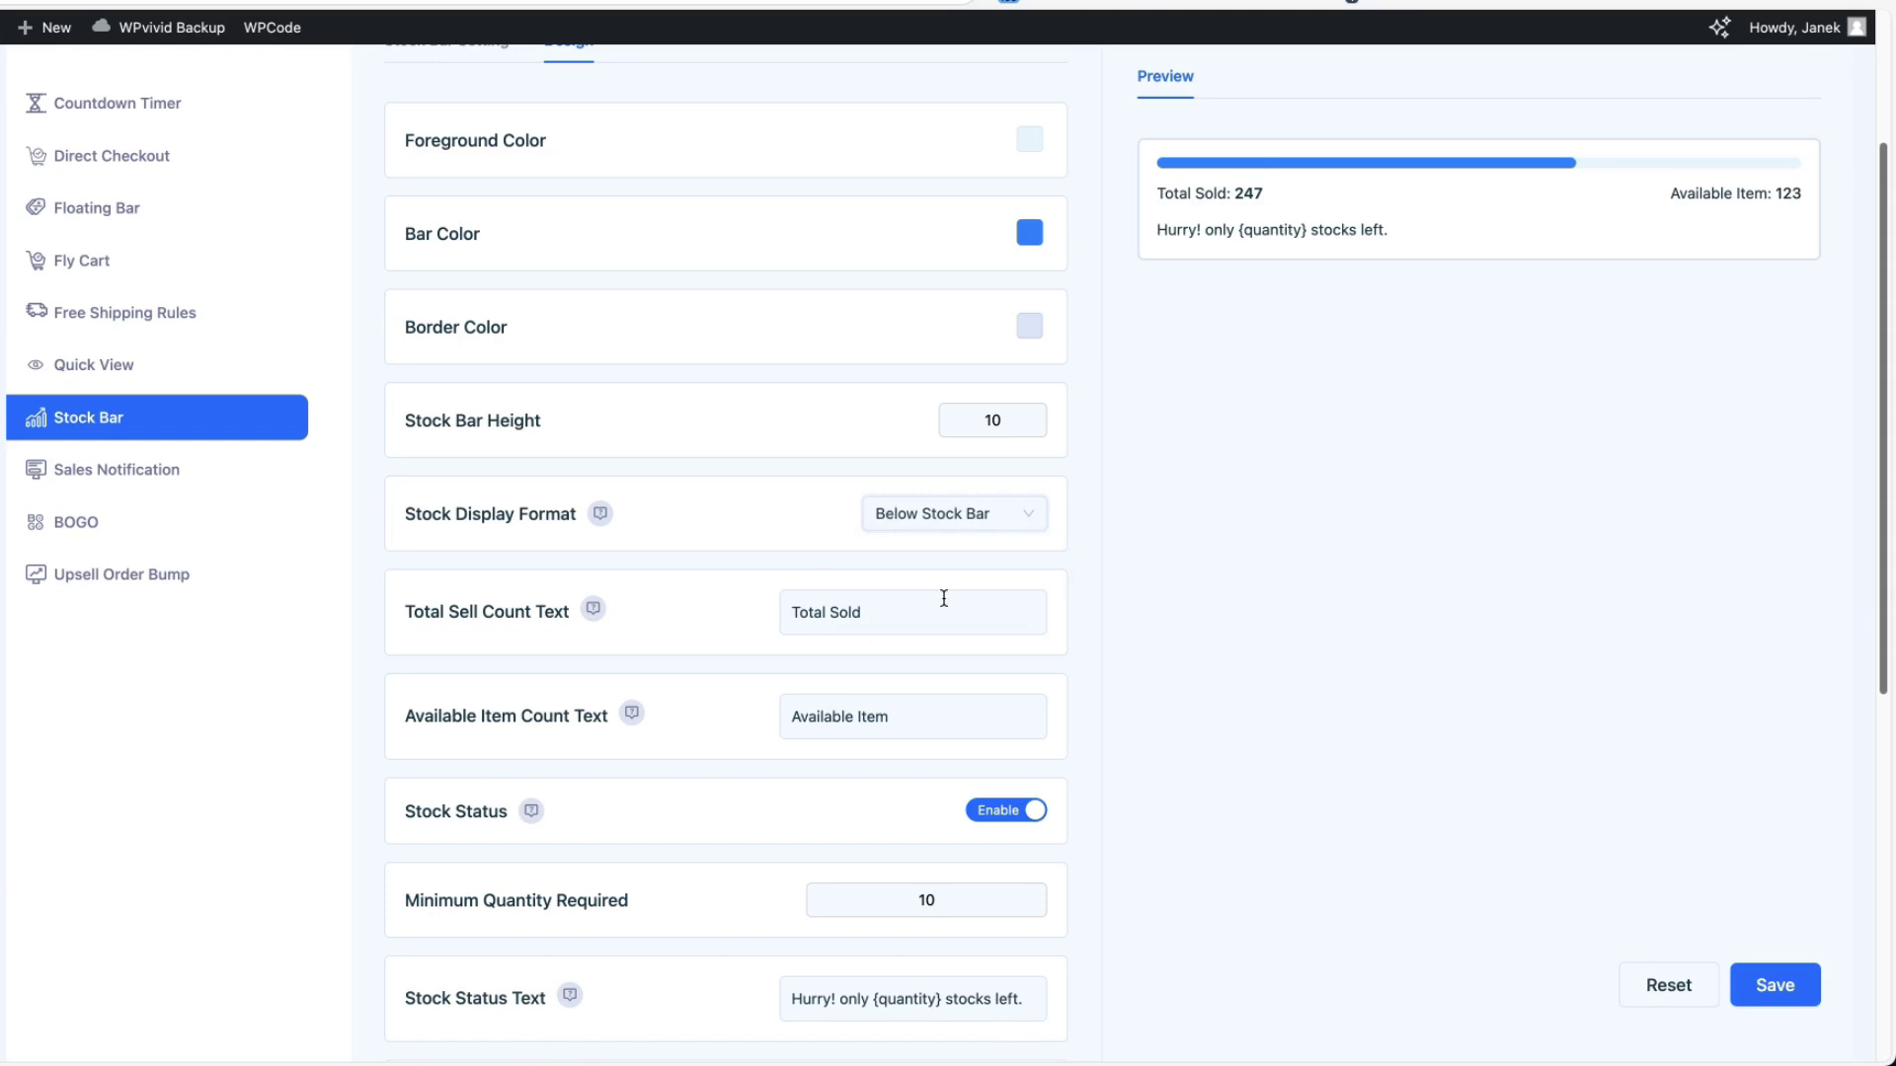
click(938, 521)
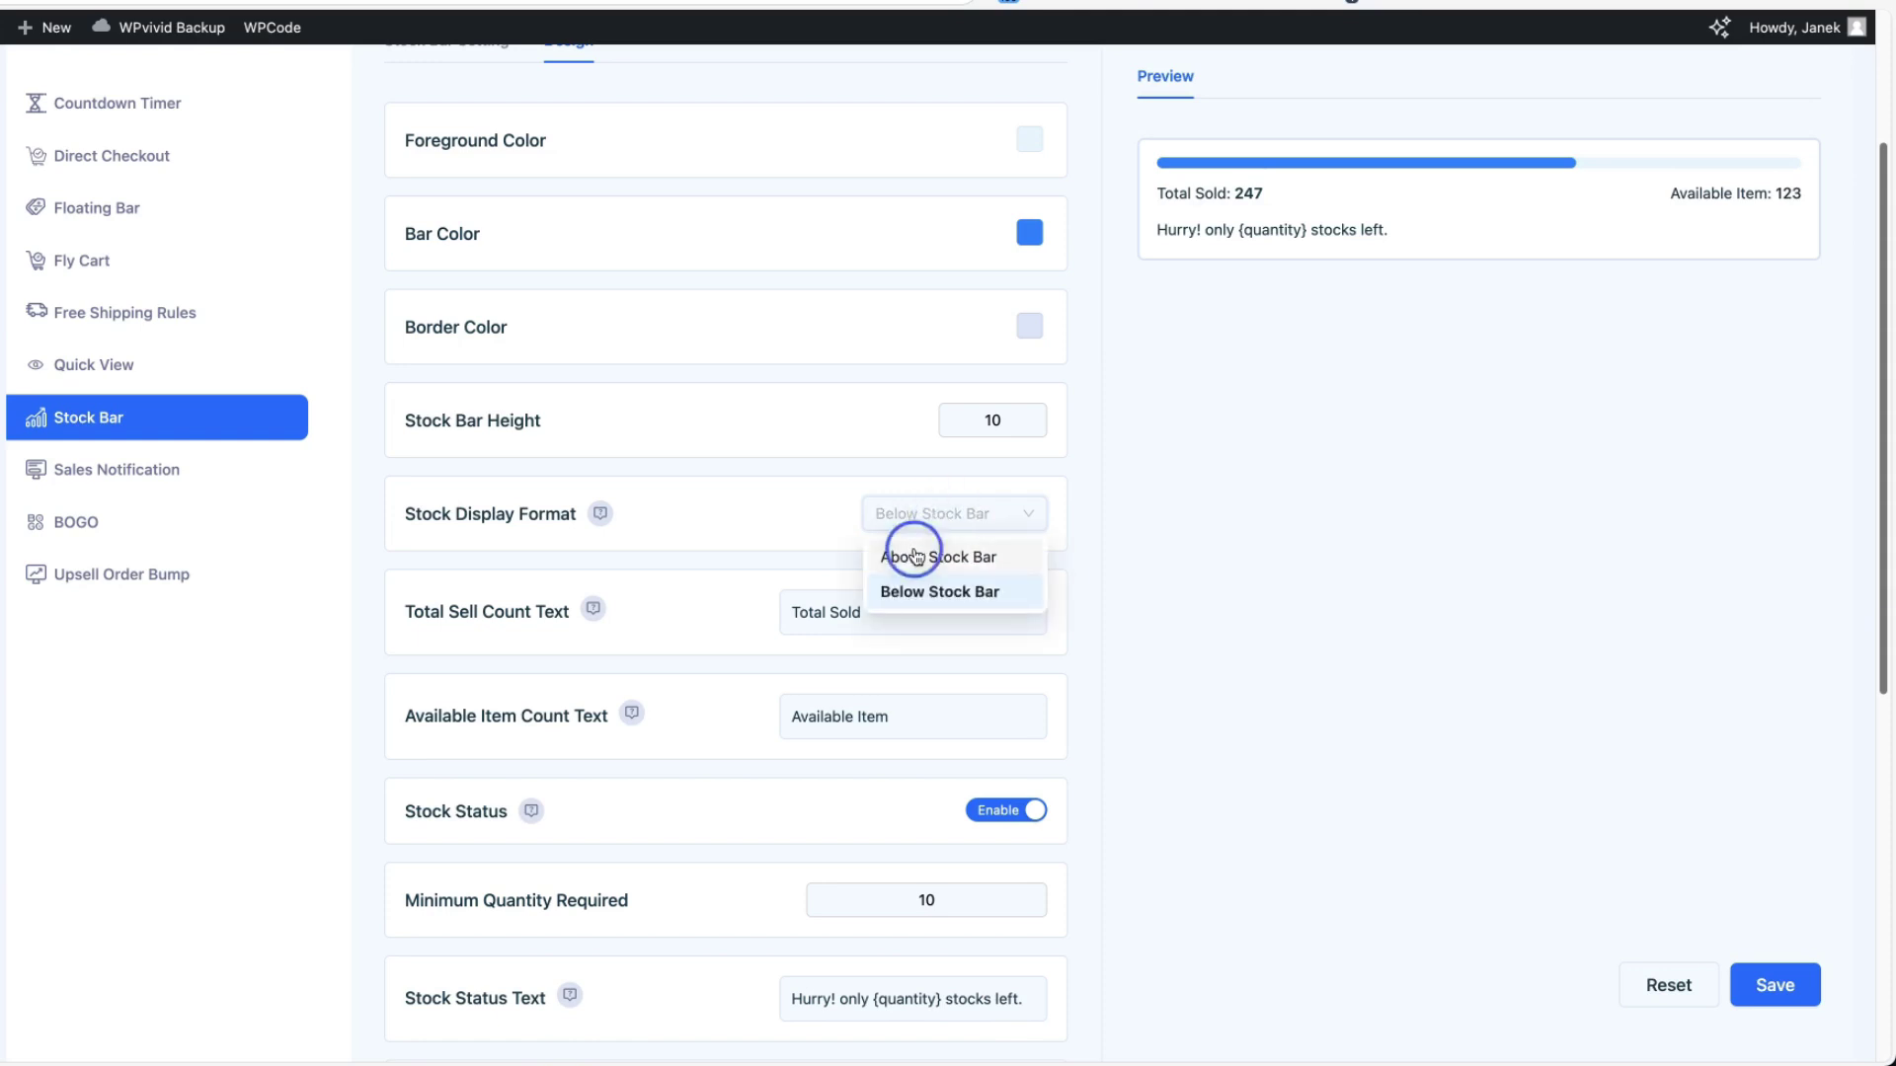
click(928, 550)
- Toggle Stock Status off and back on to compare the remaining-stock message in the Stock Bar preview
scroll(1126, 662, down, 3)
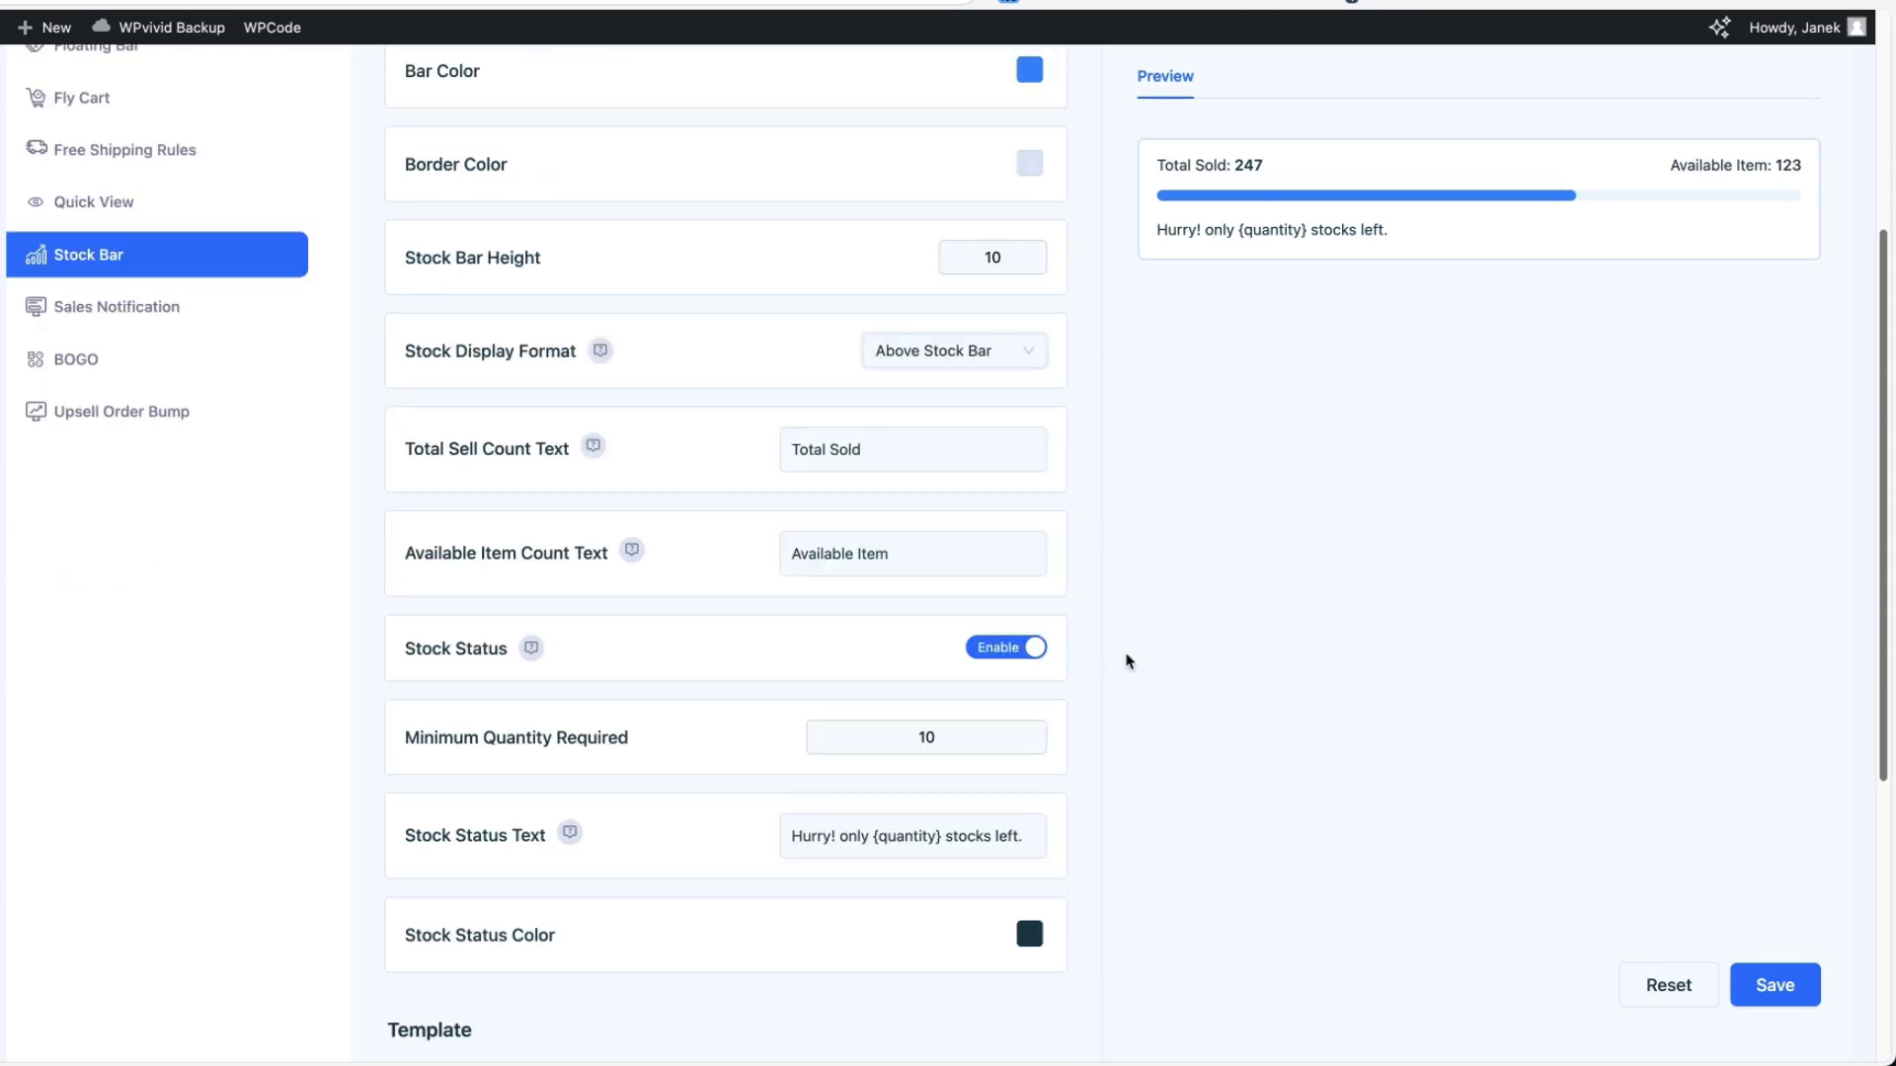
click(990, 650)
click(986, 650)
click(987, 650)
click(986, 650)
triple_click(1204, 247)
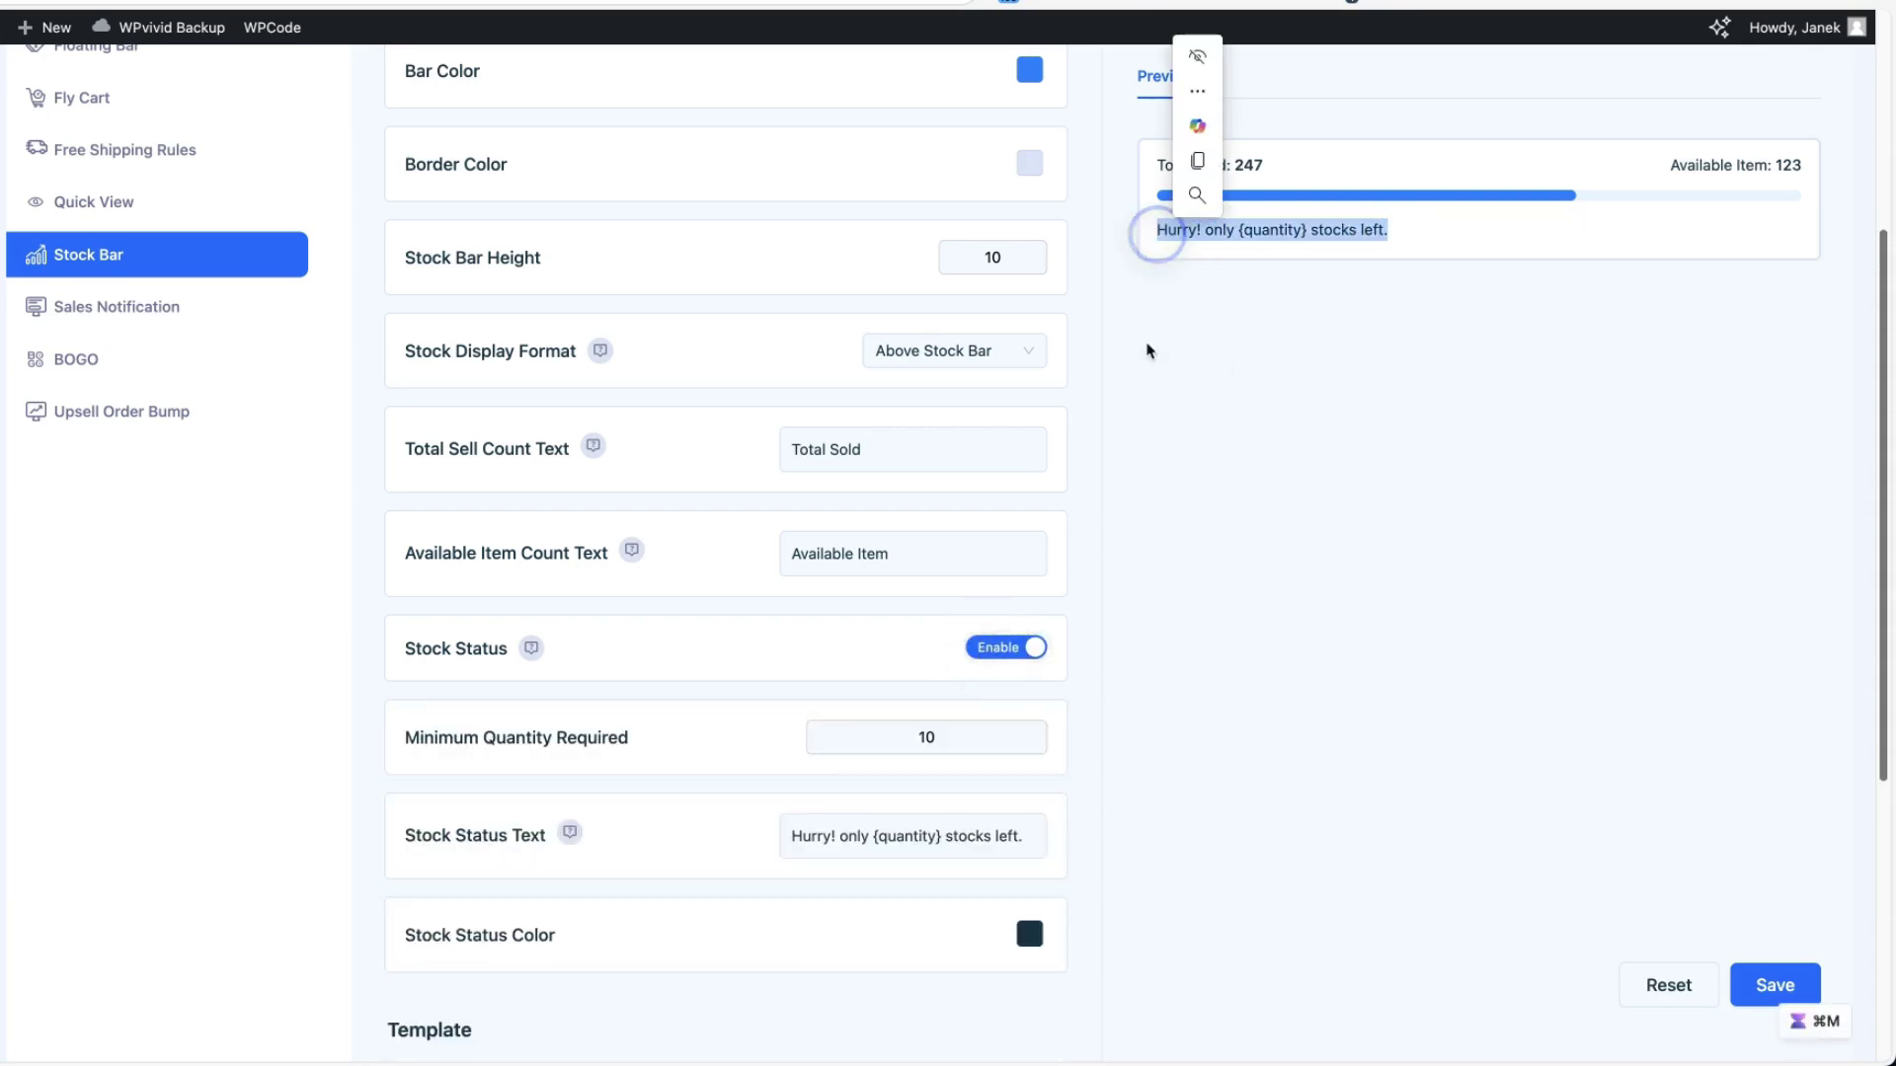
- Try the green and purple Stock Bar templates, reselect the blue one, and save the design
scroll(1189, 691, down, 5)
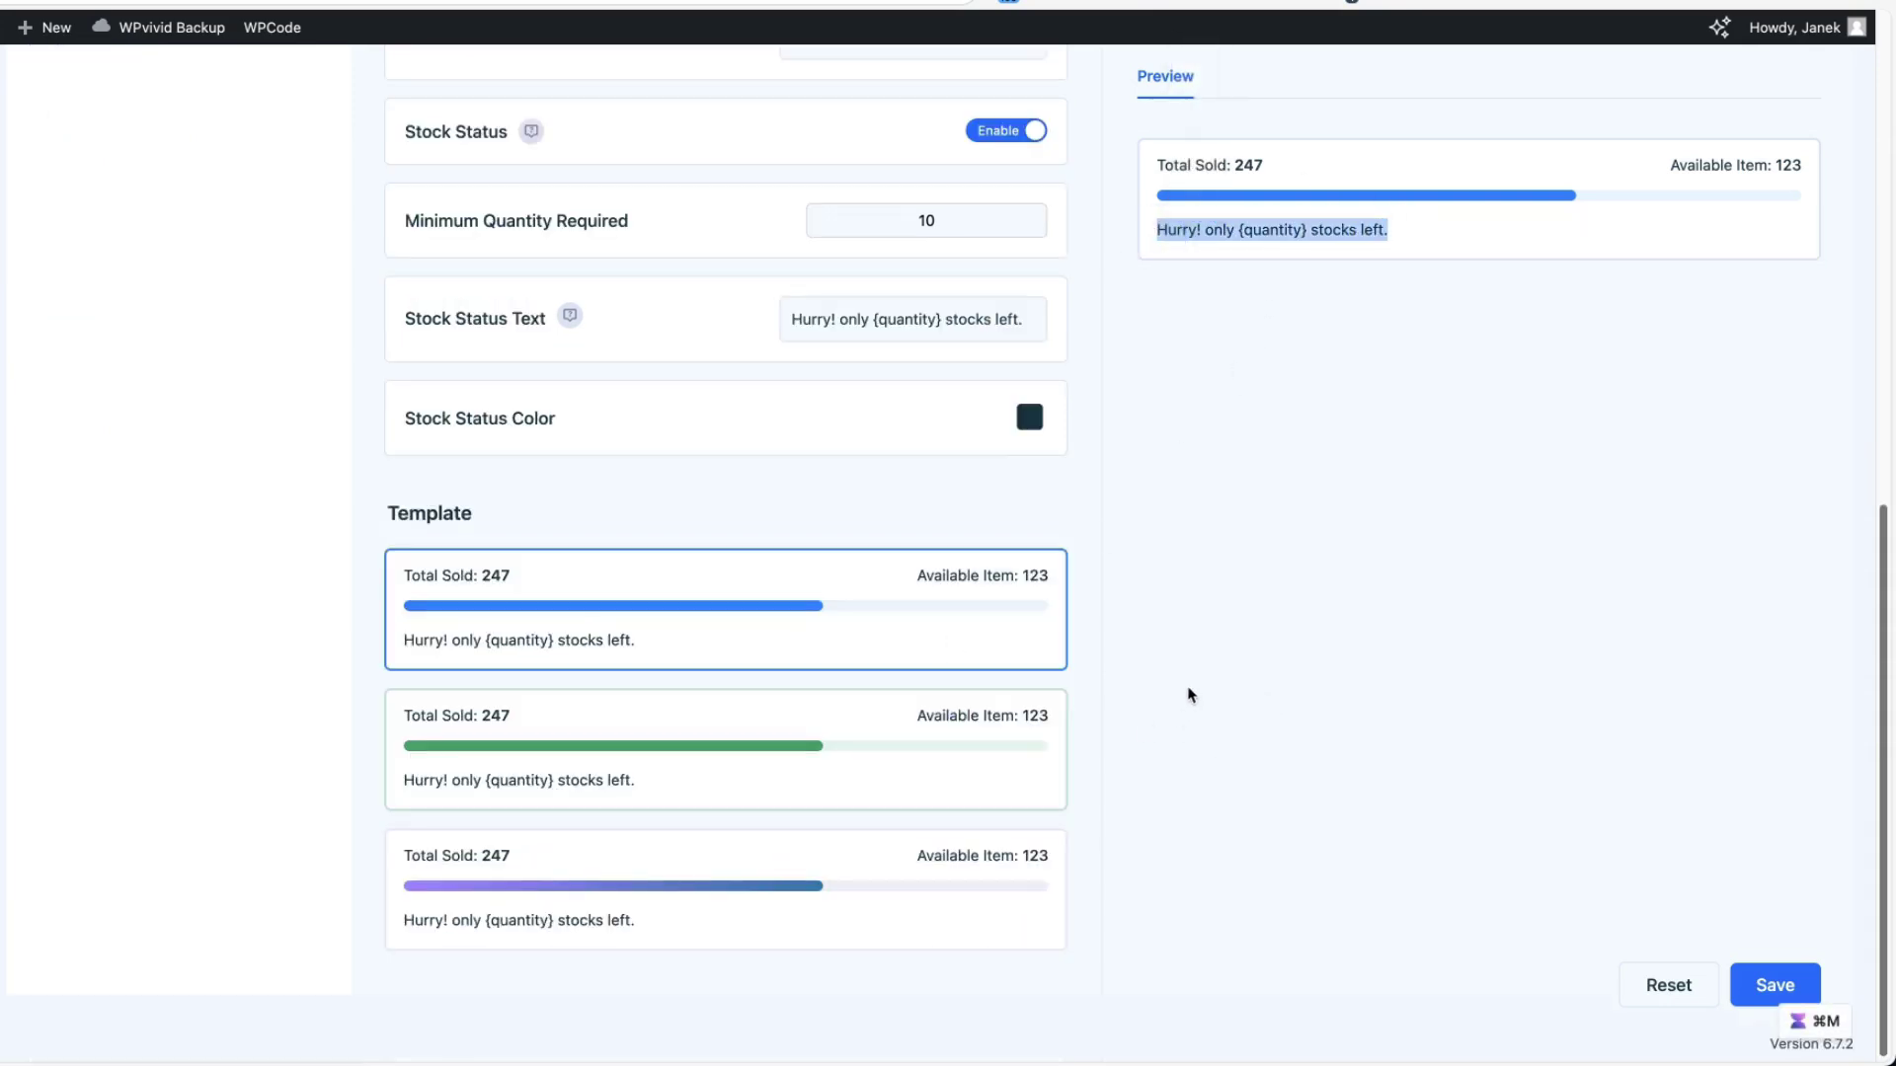
click(658, 759)
click(664, 876)
click(829, 638)
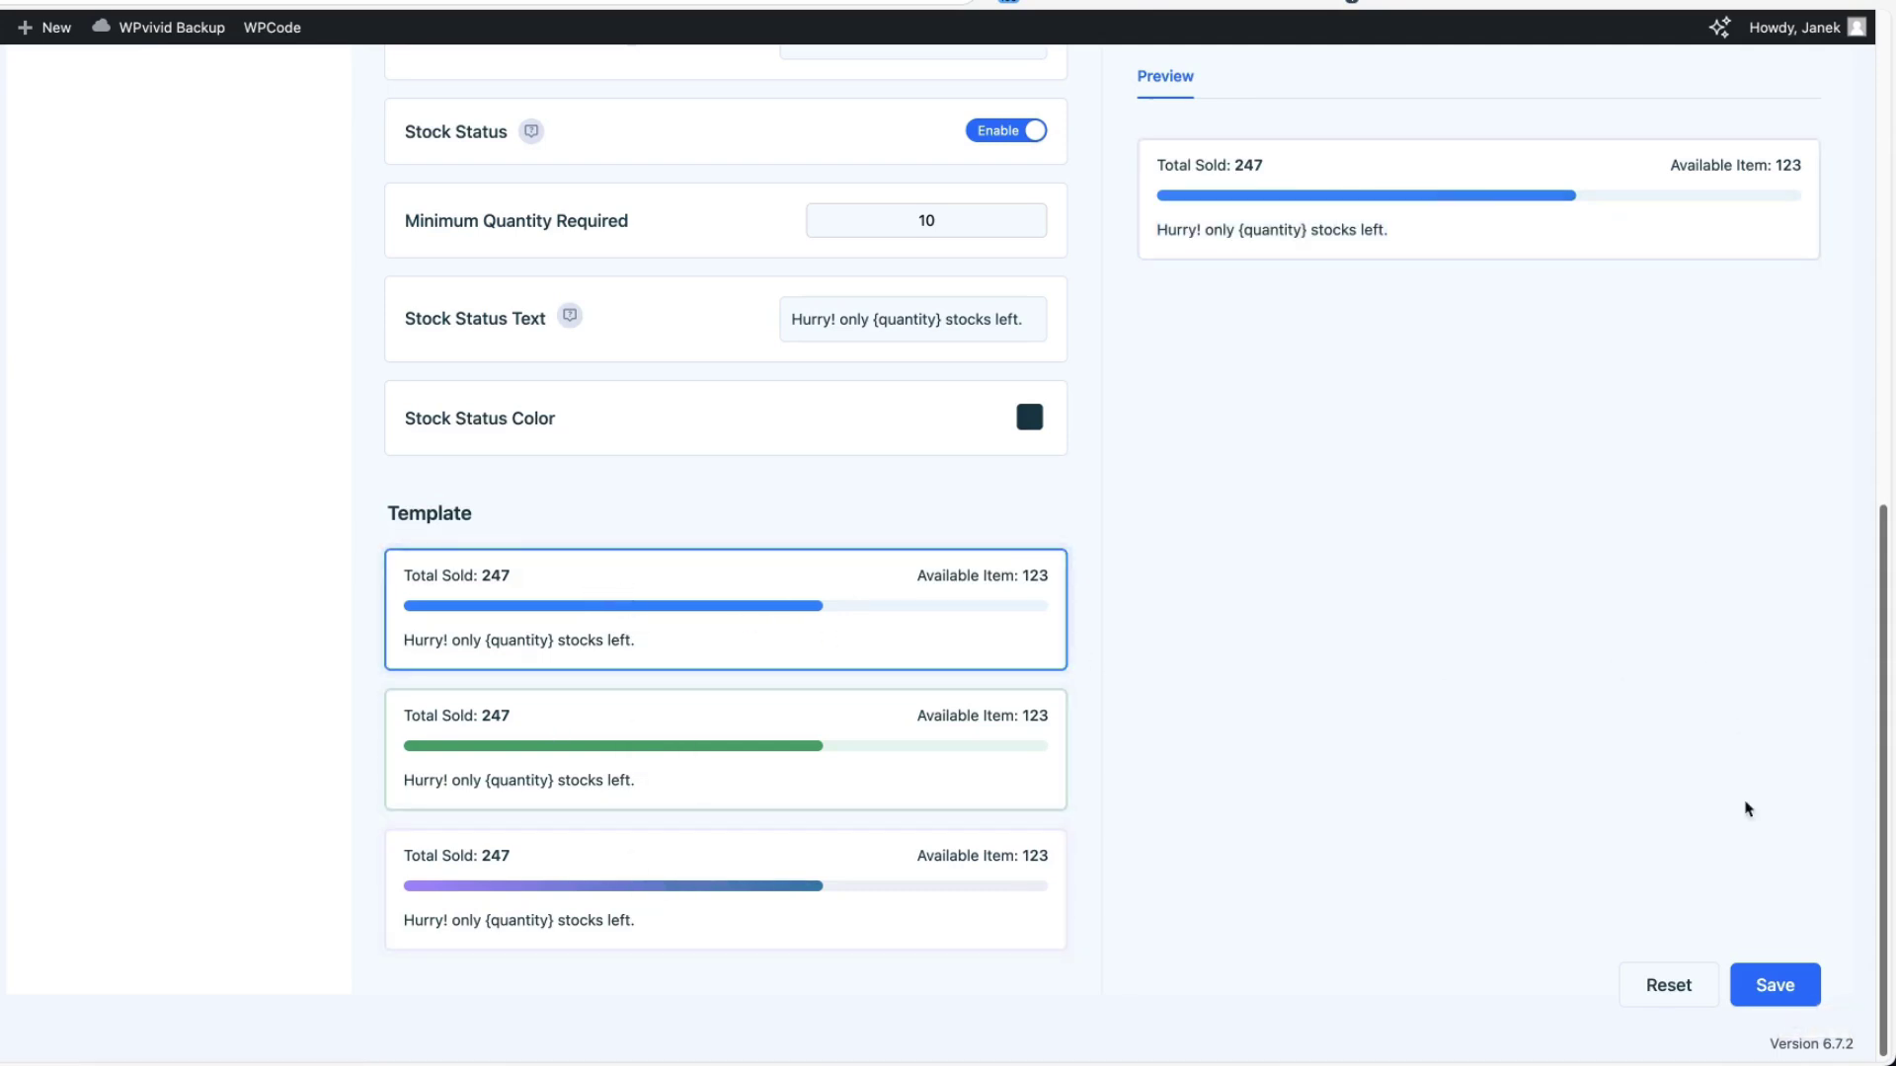
click(1768, 987)
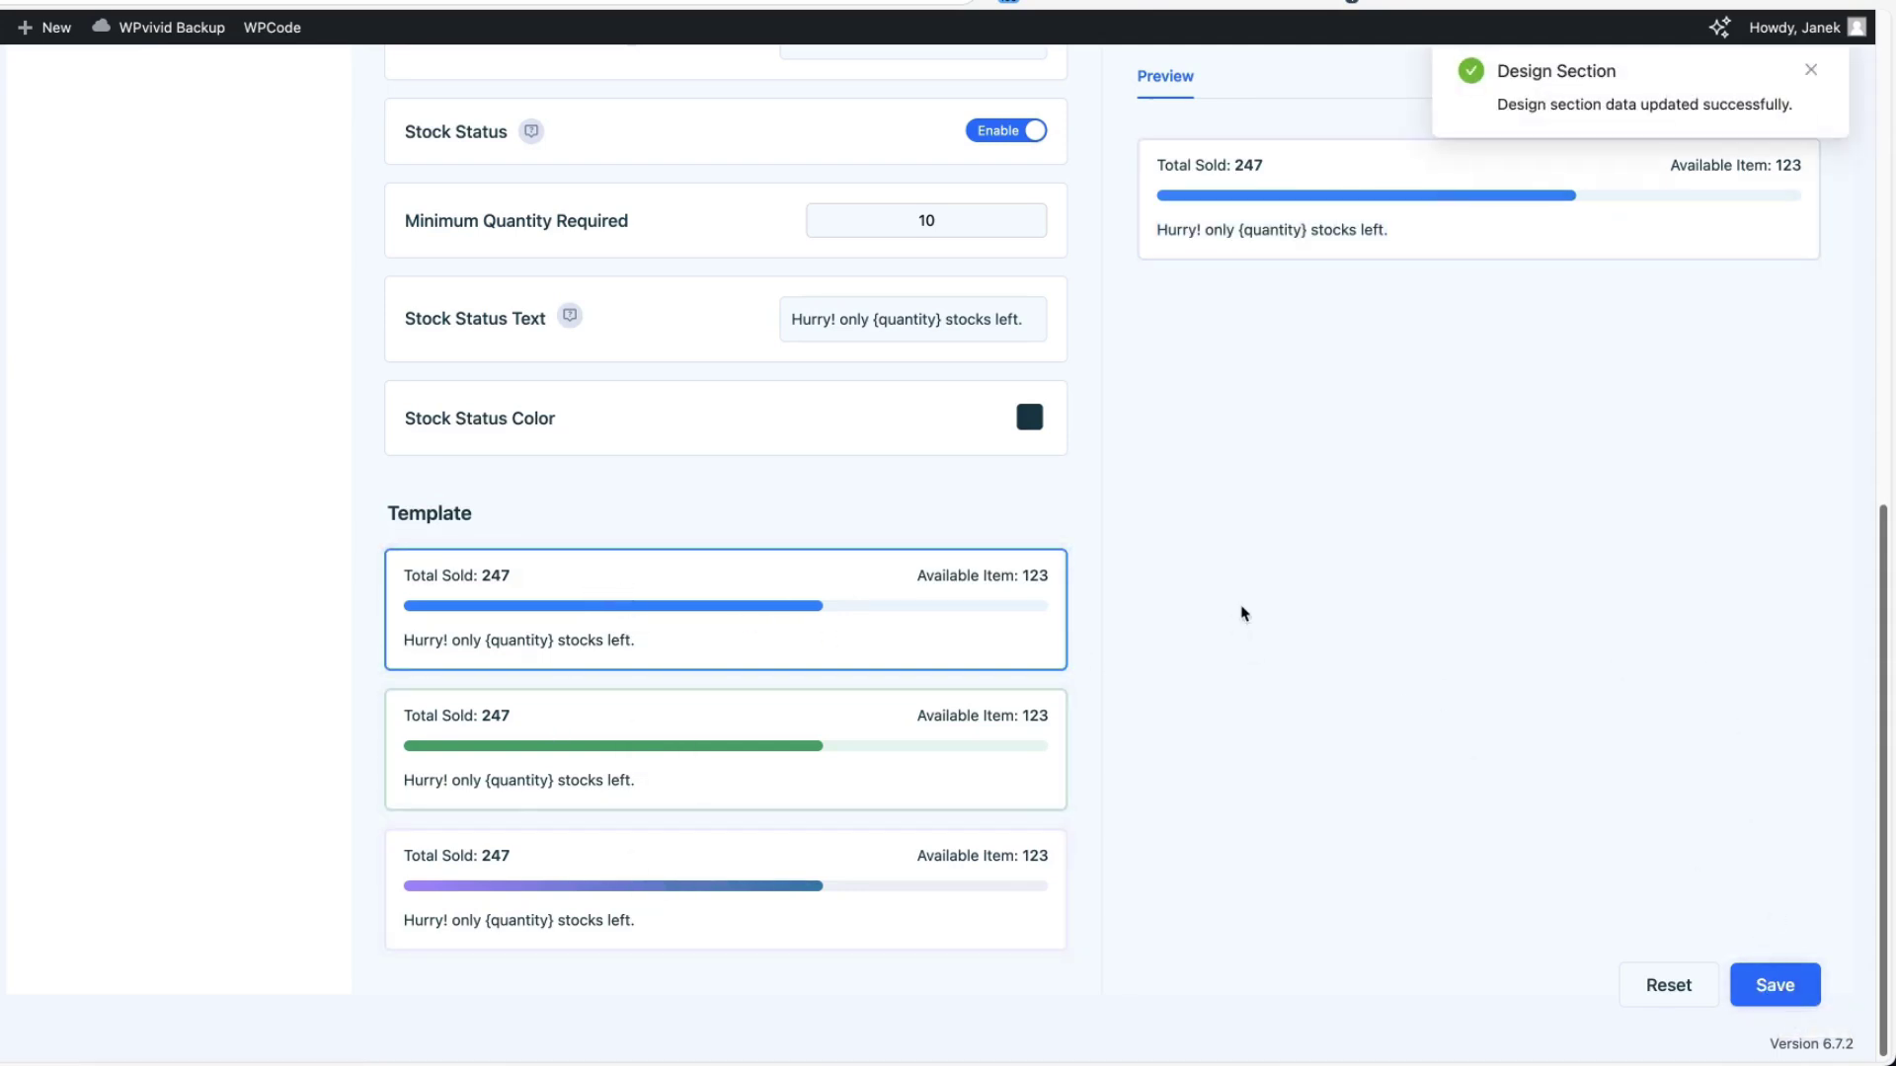
- Open the Sales Notification settings, and check the stock bar and sales popup on the Elephant Chair page
scroll(1240, 609, up, 10)
click(99, 715)
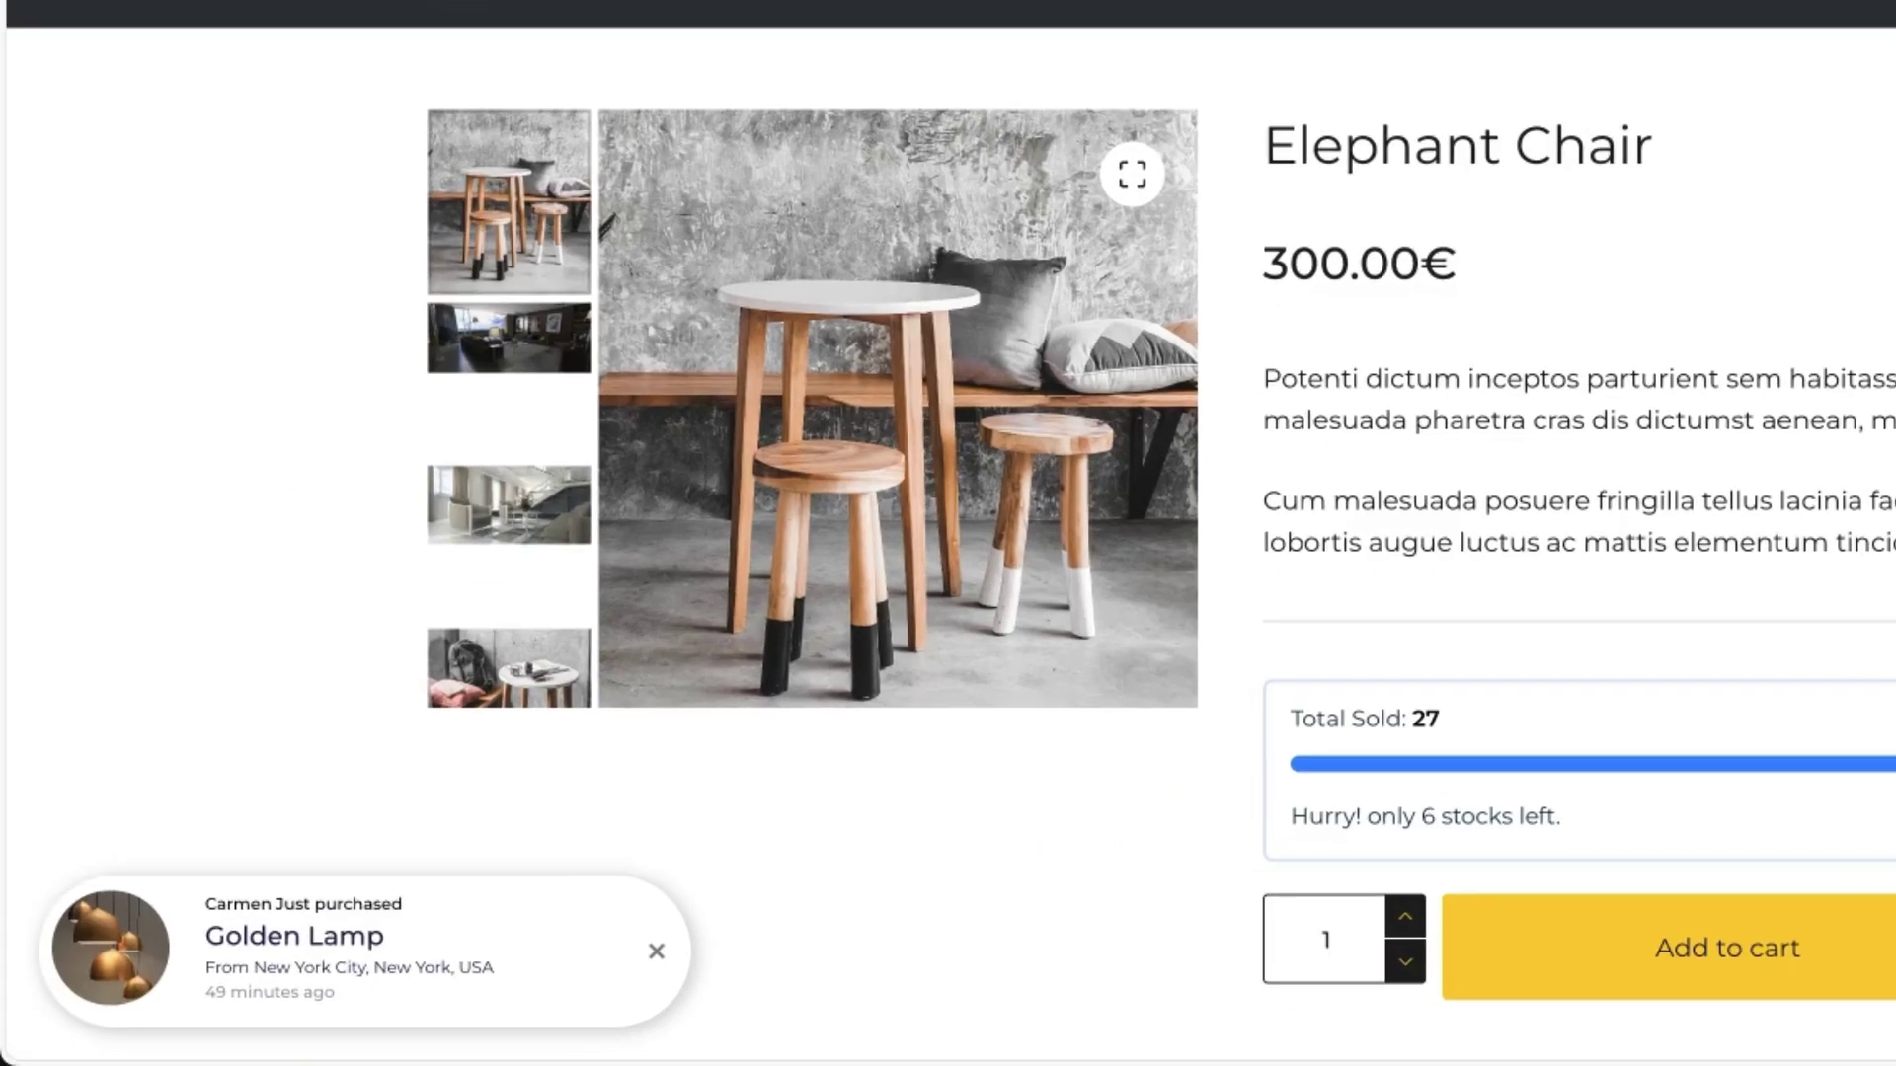
scroll(692, 938, up, 1)
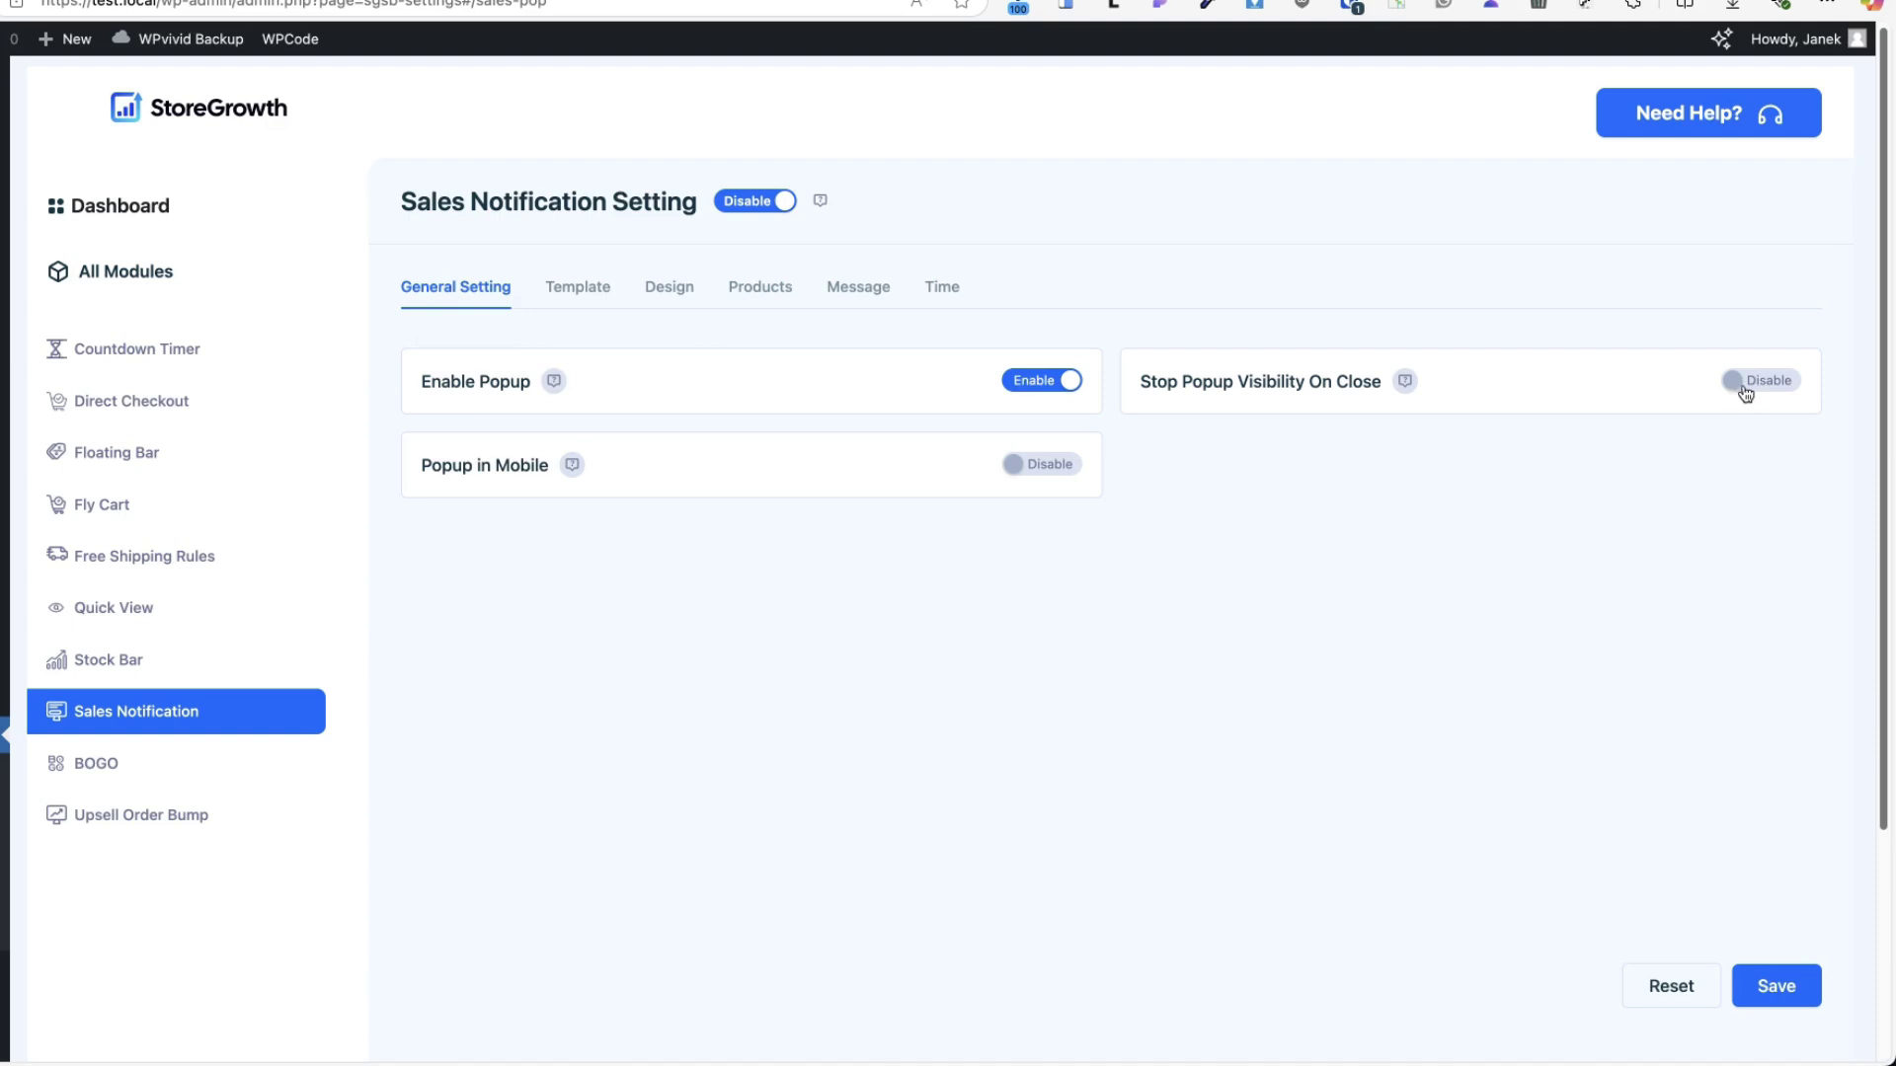
- Review the Sales Notification general, template and design settings, including the mobile popup toggle and the available popup positions
click(1044, 472)
click(1055, 464)
click(583, 284)
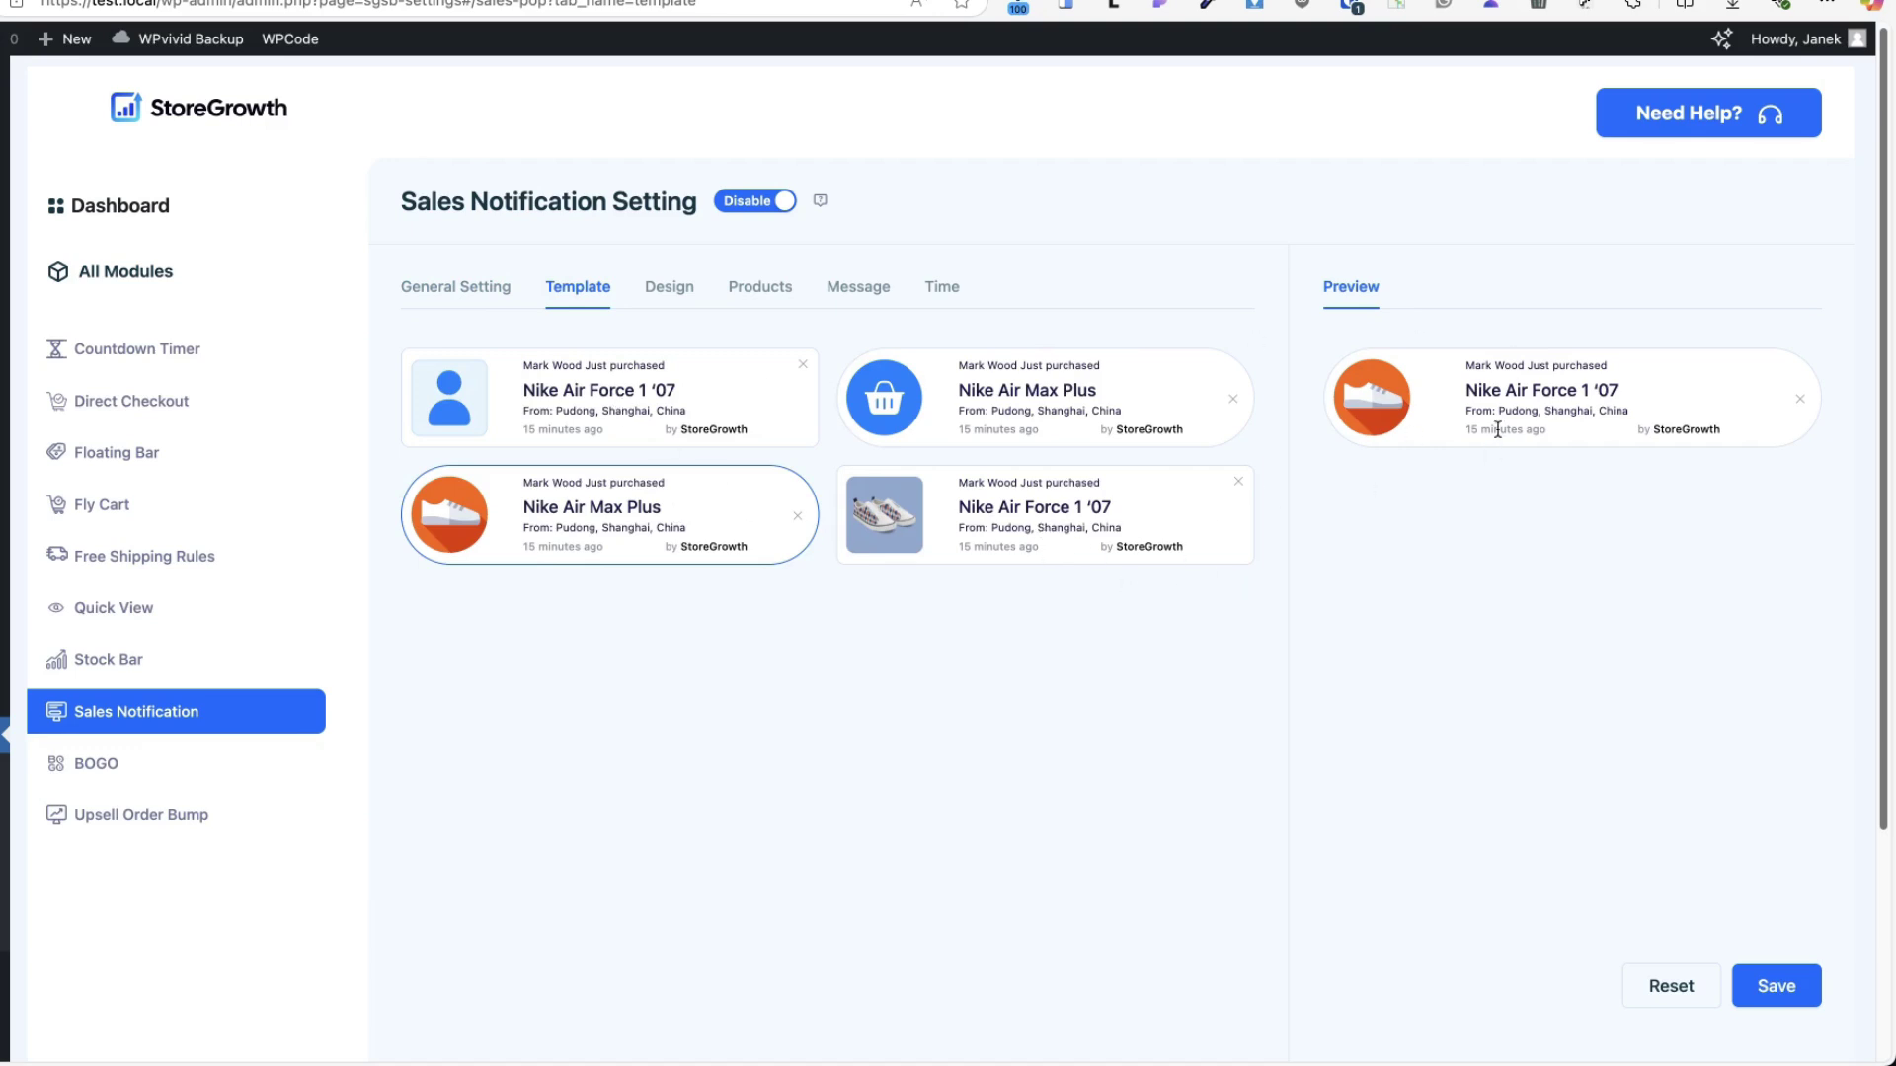
click(672, 289)
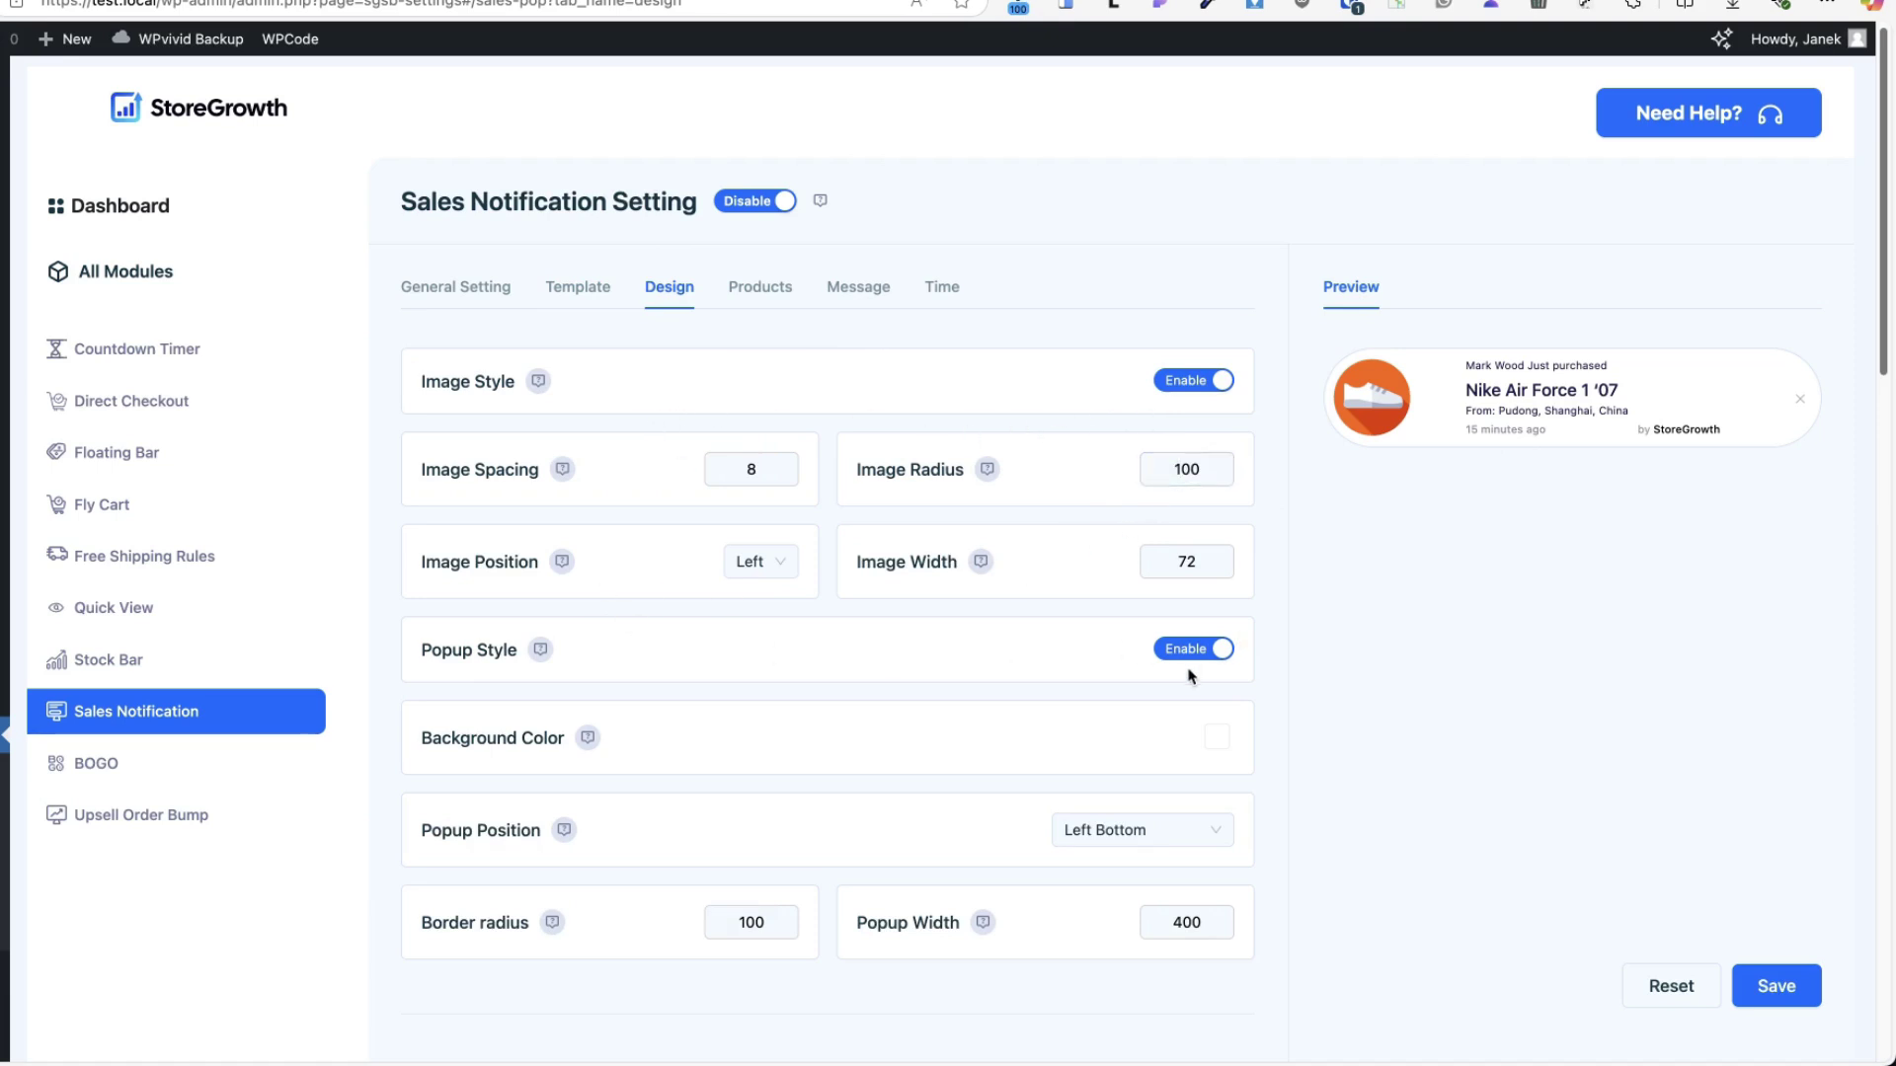
click(1141, 841)
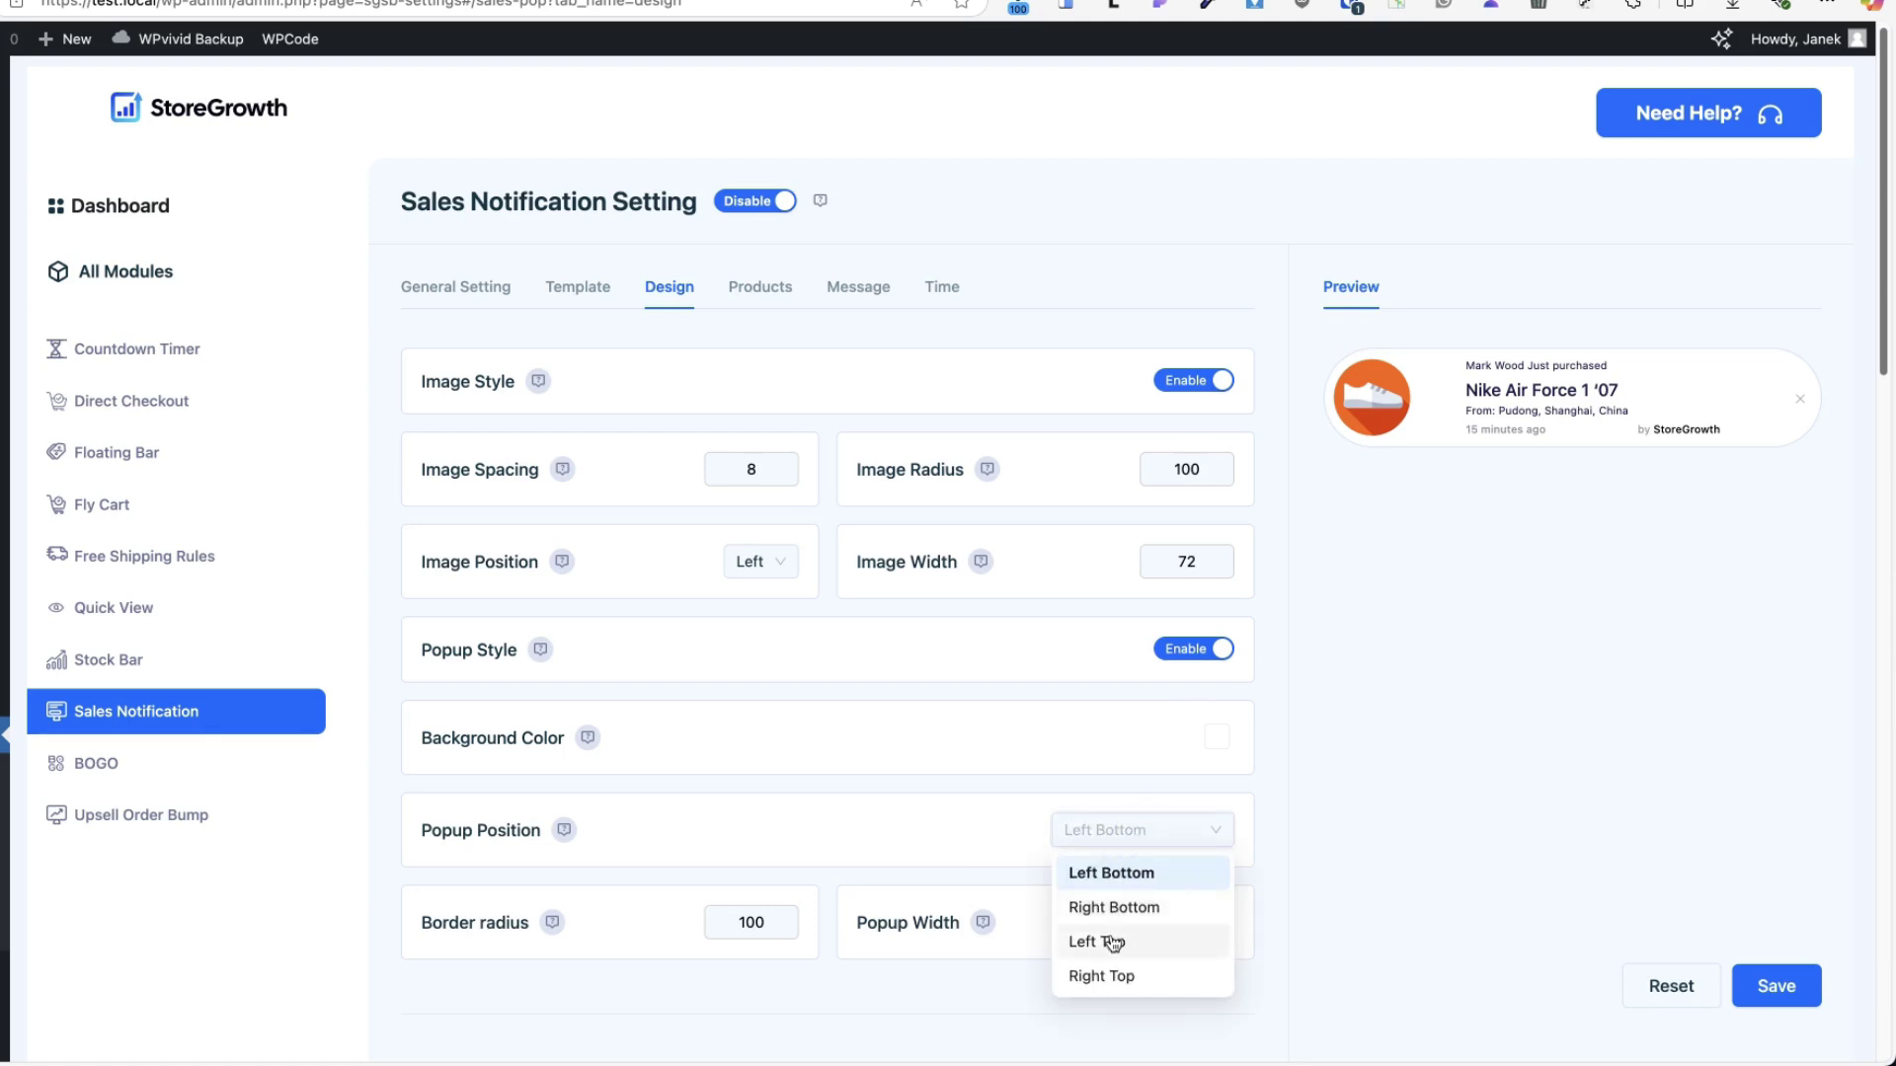
click(1649, 772)
- Try Latest Orders as the product source for the sales popup and return it to Select Products
click(765, 281)
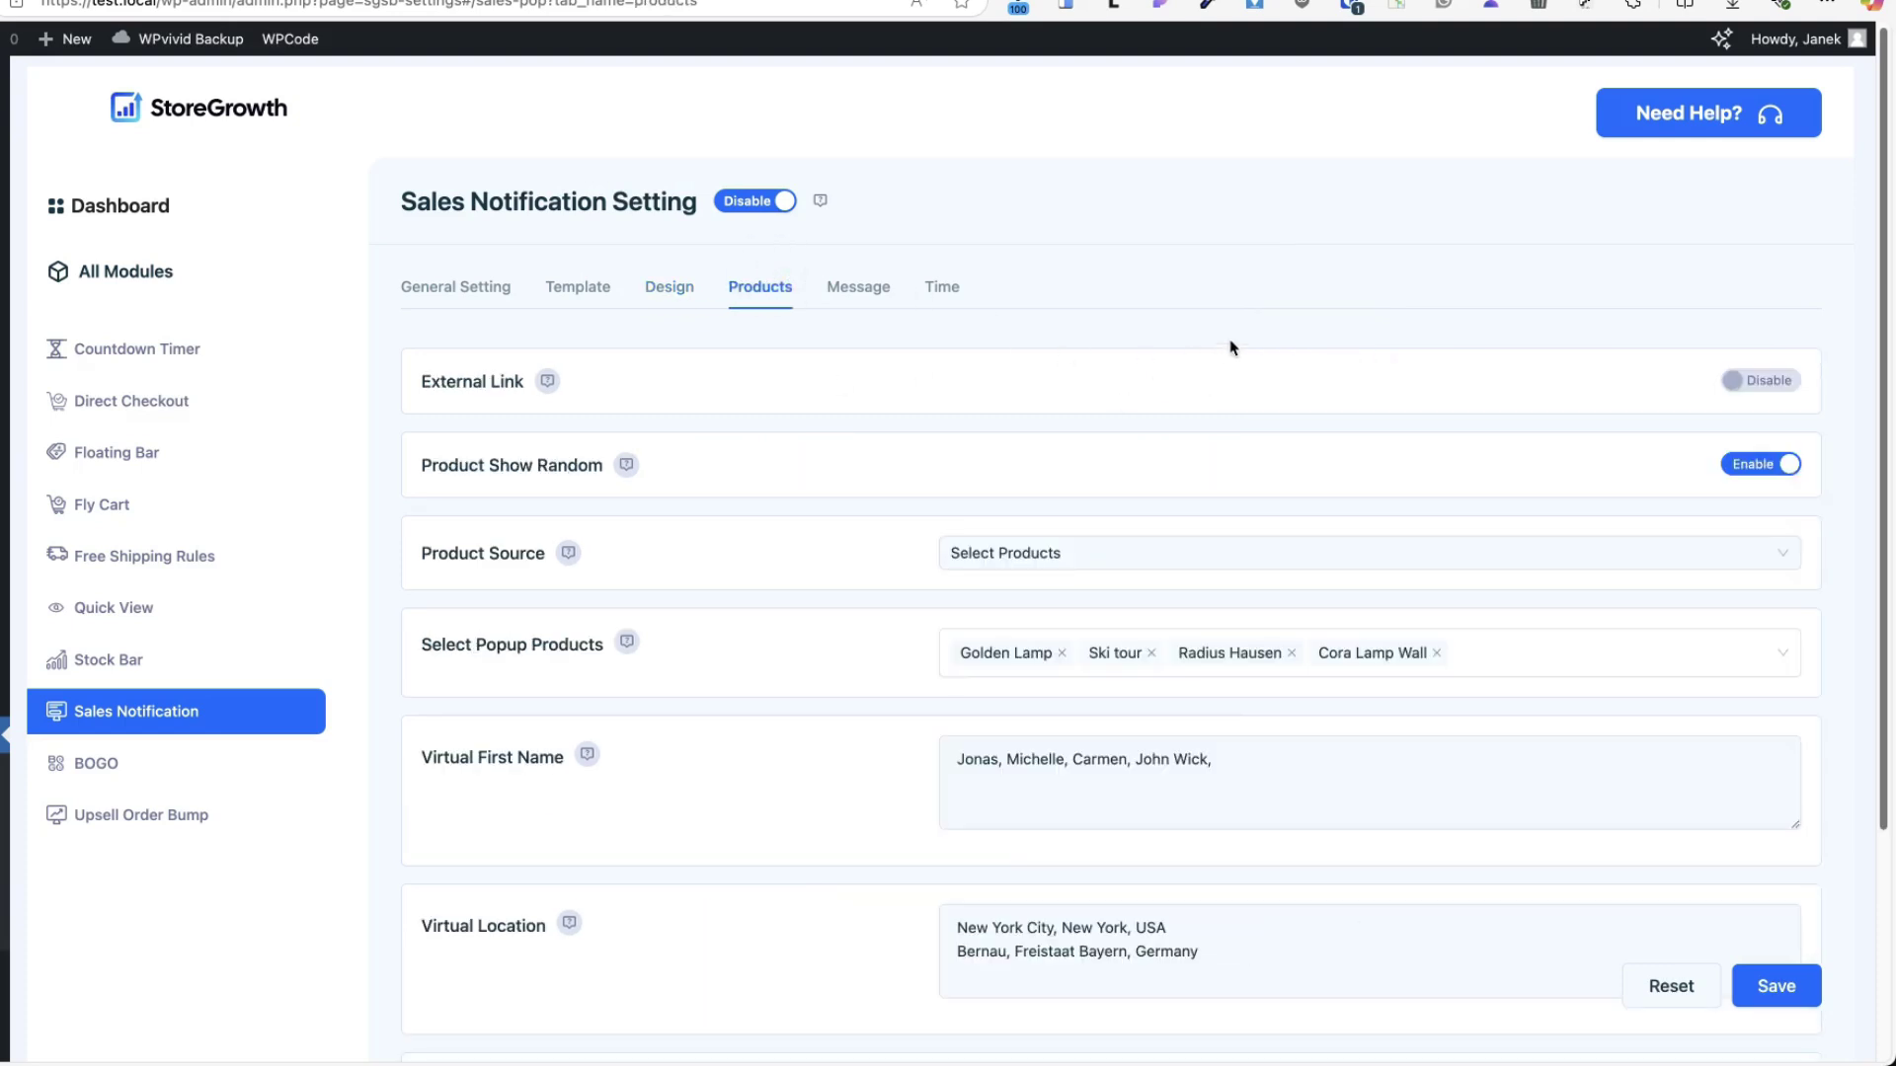
click(1016, 554)
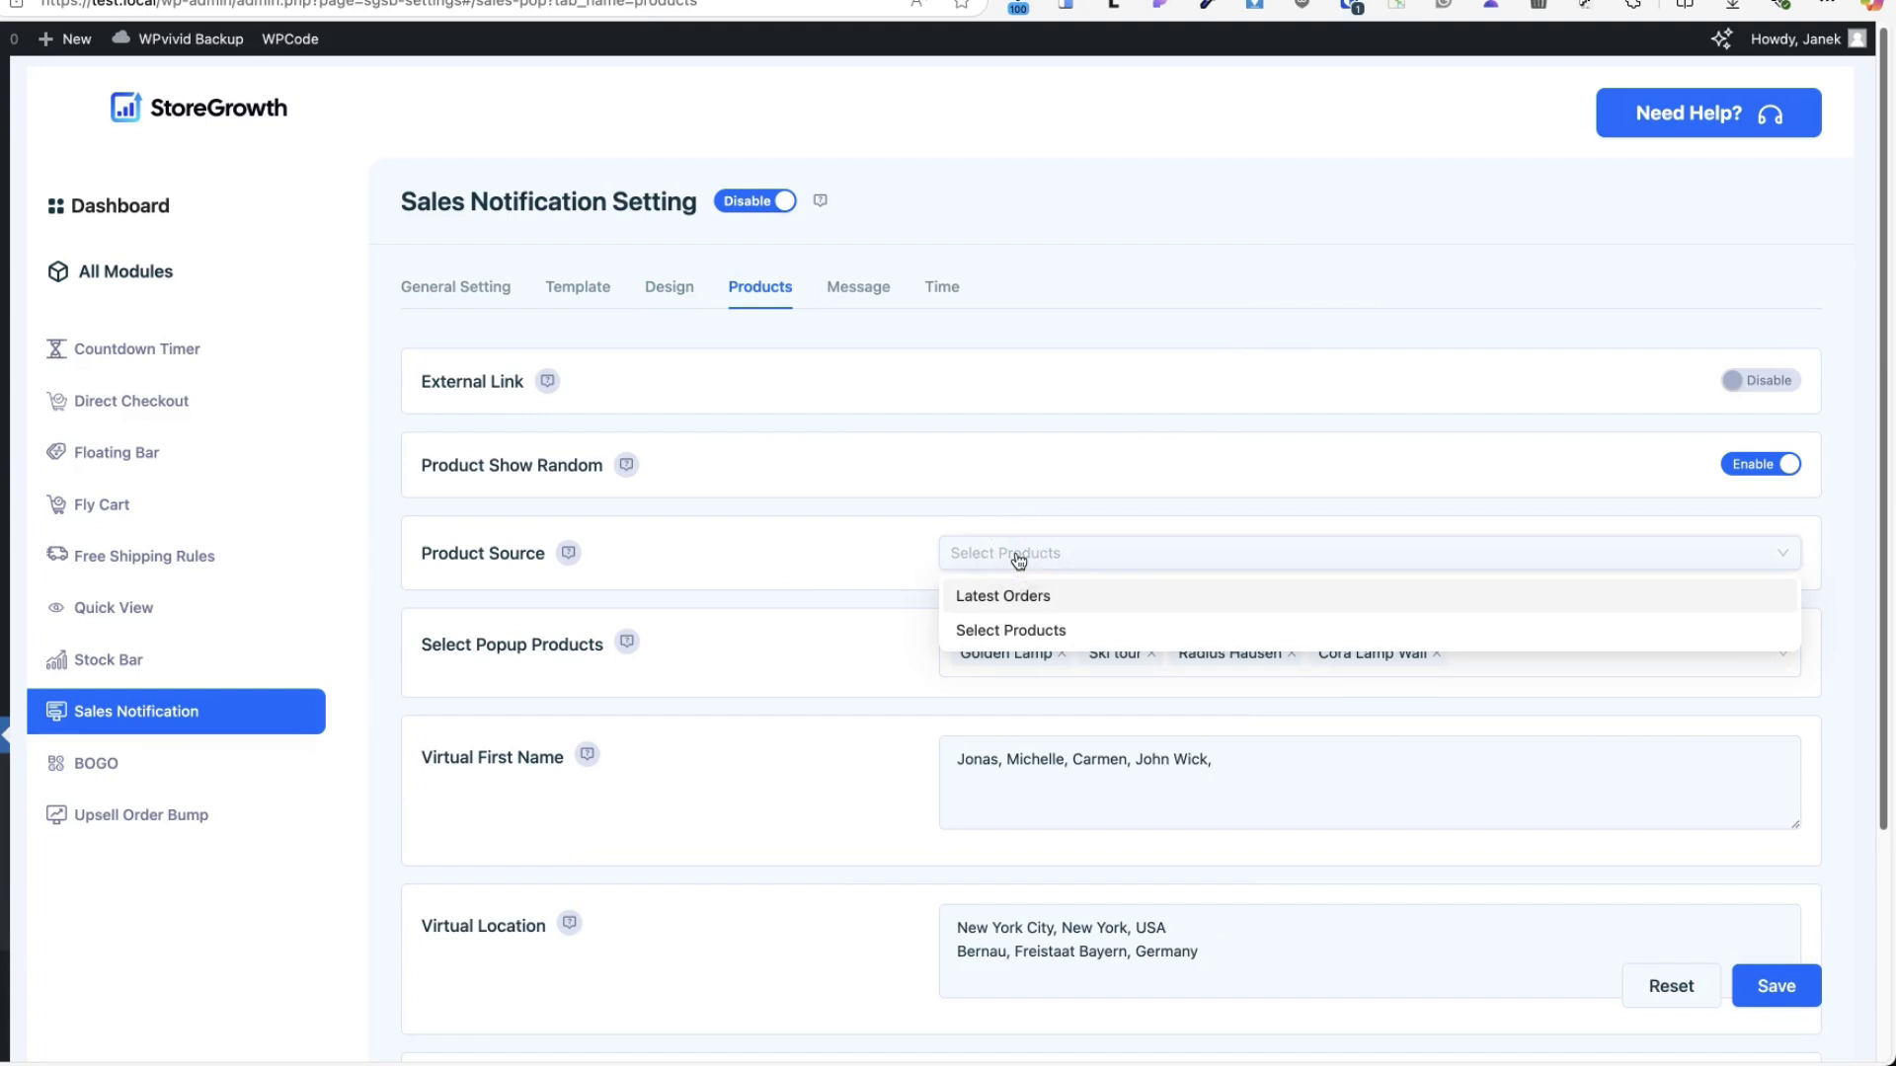
click(995, 596)
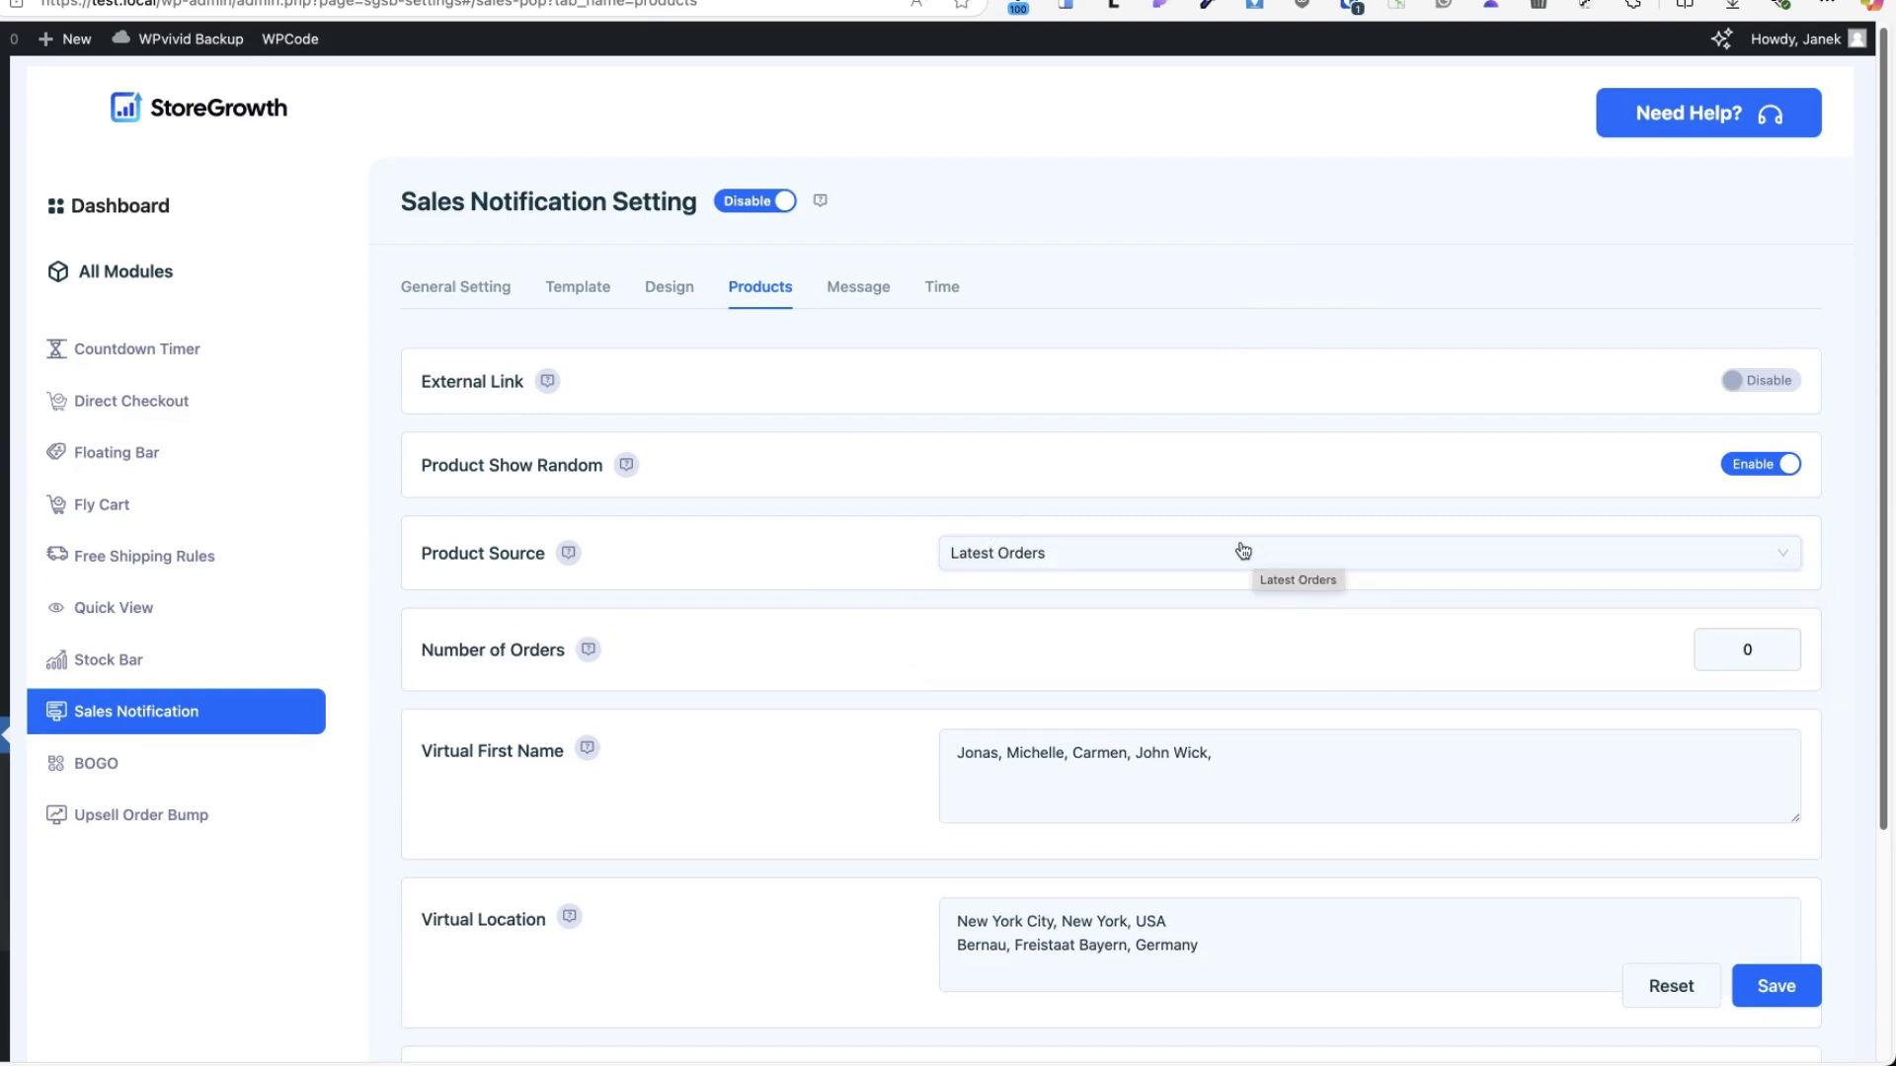
click(1007, 551)
click(1006, 628)
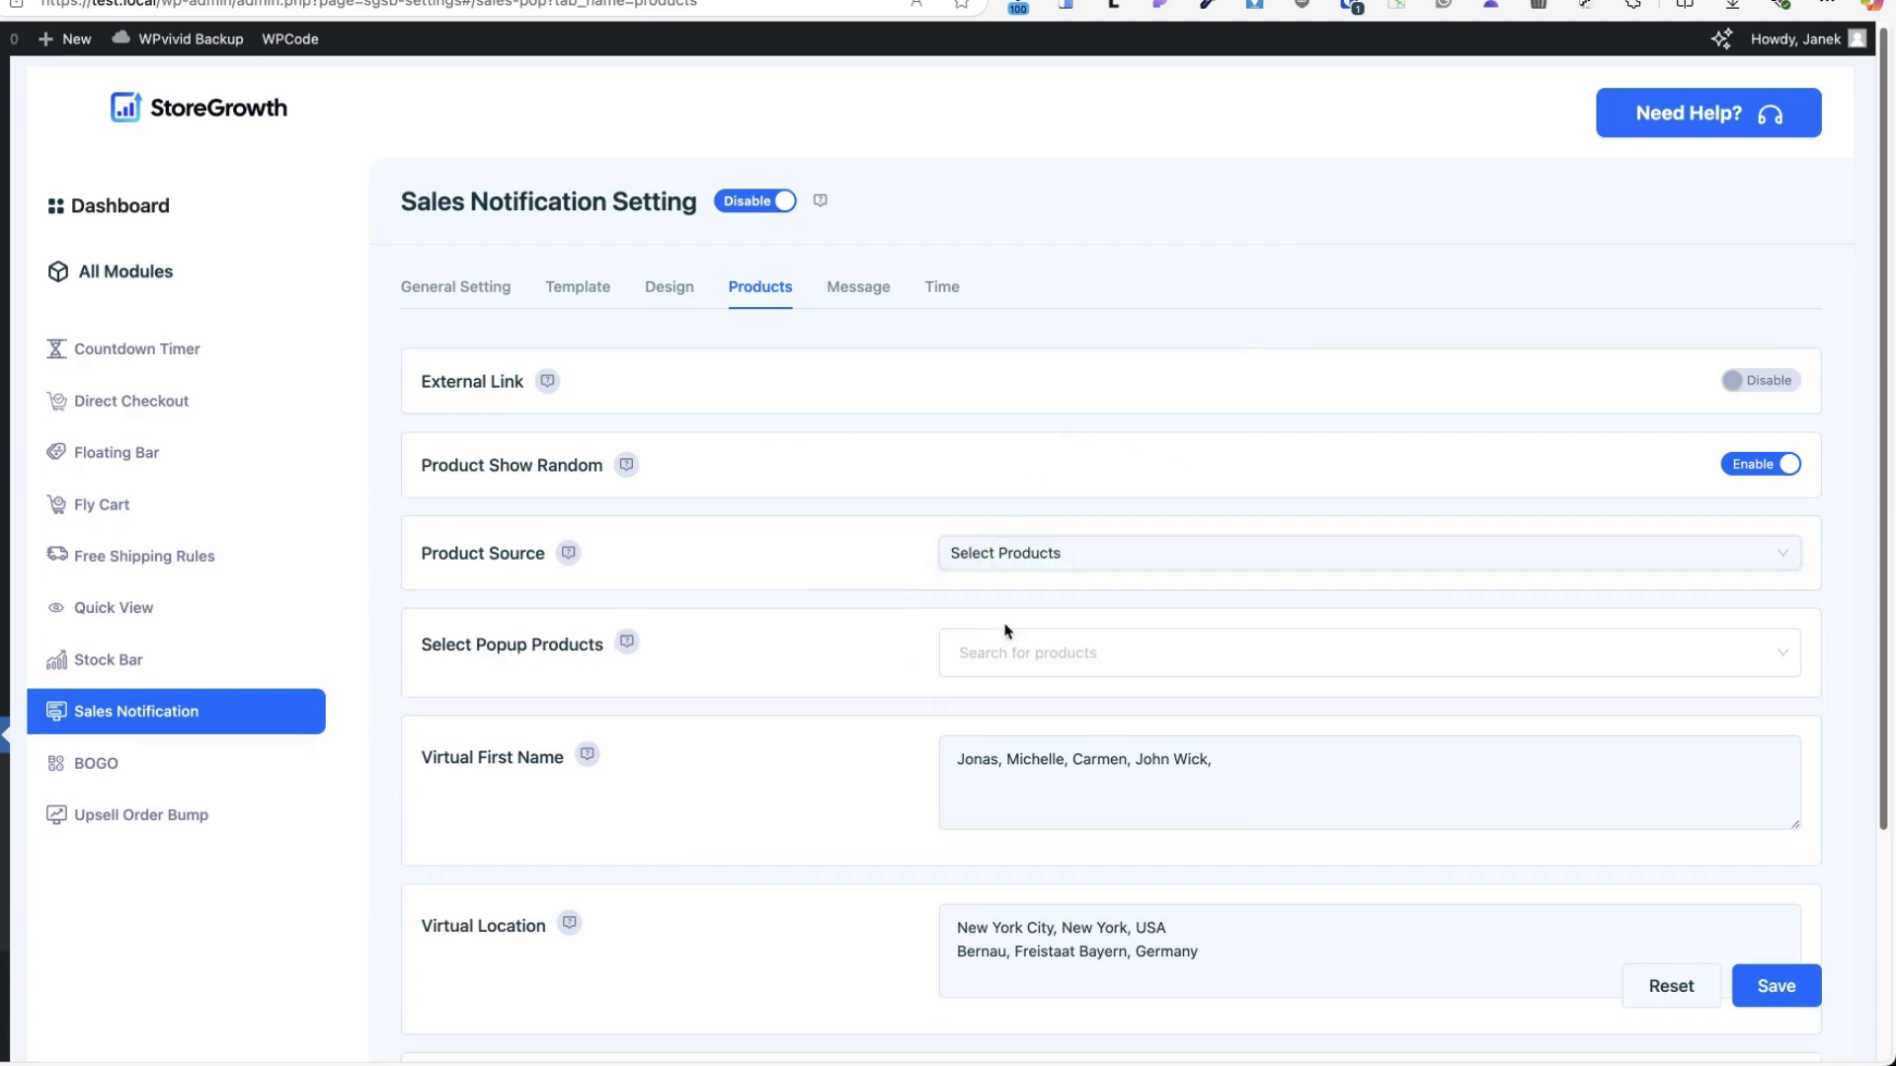
- Select Golden Lamp, Boxed stuff, Variable product and Blue Umbral as the popup products
click(1006, 656)
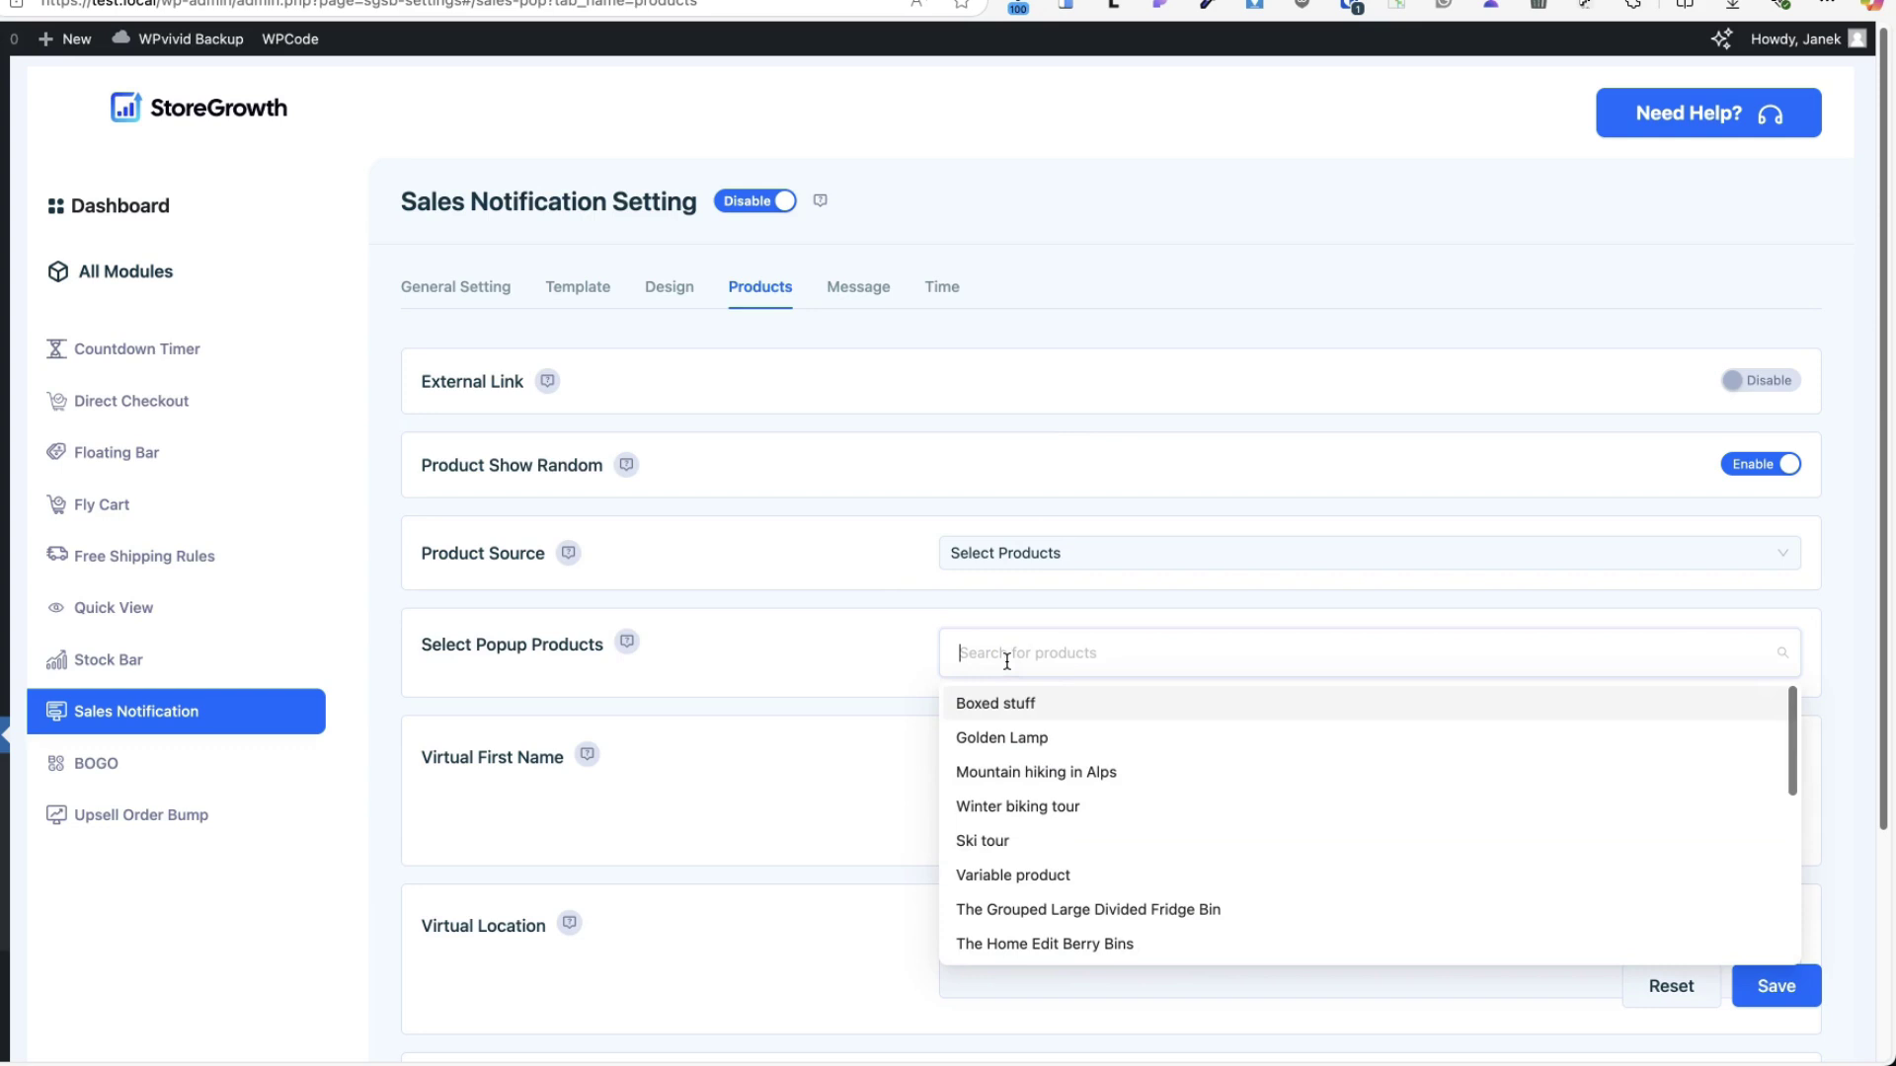
click(1000, 738)
click(1027, 703)
click(1017, 875)
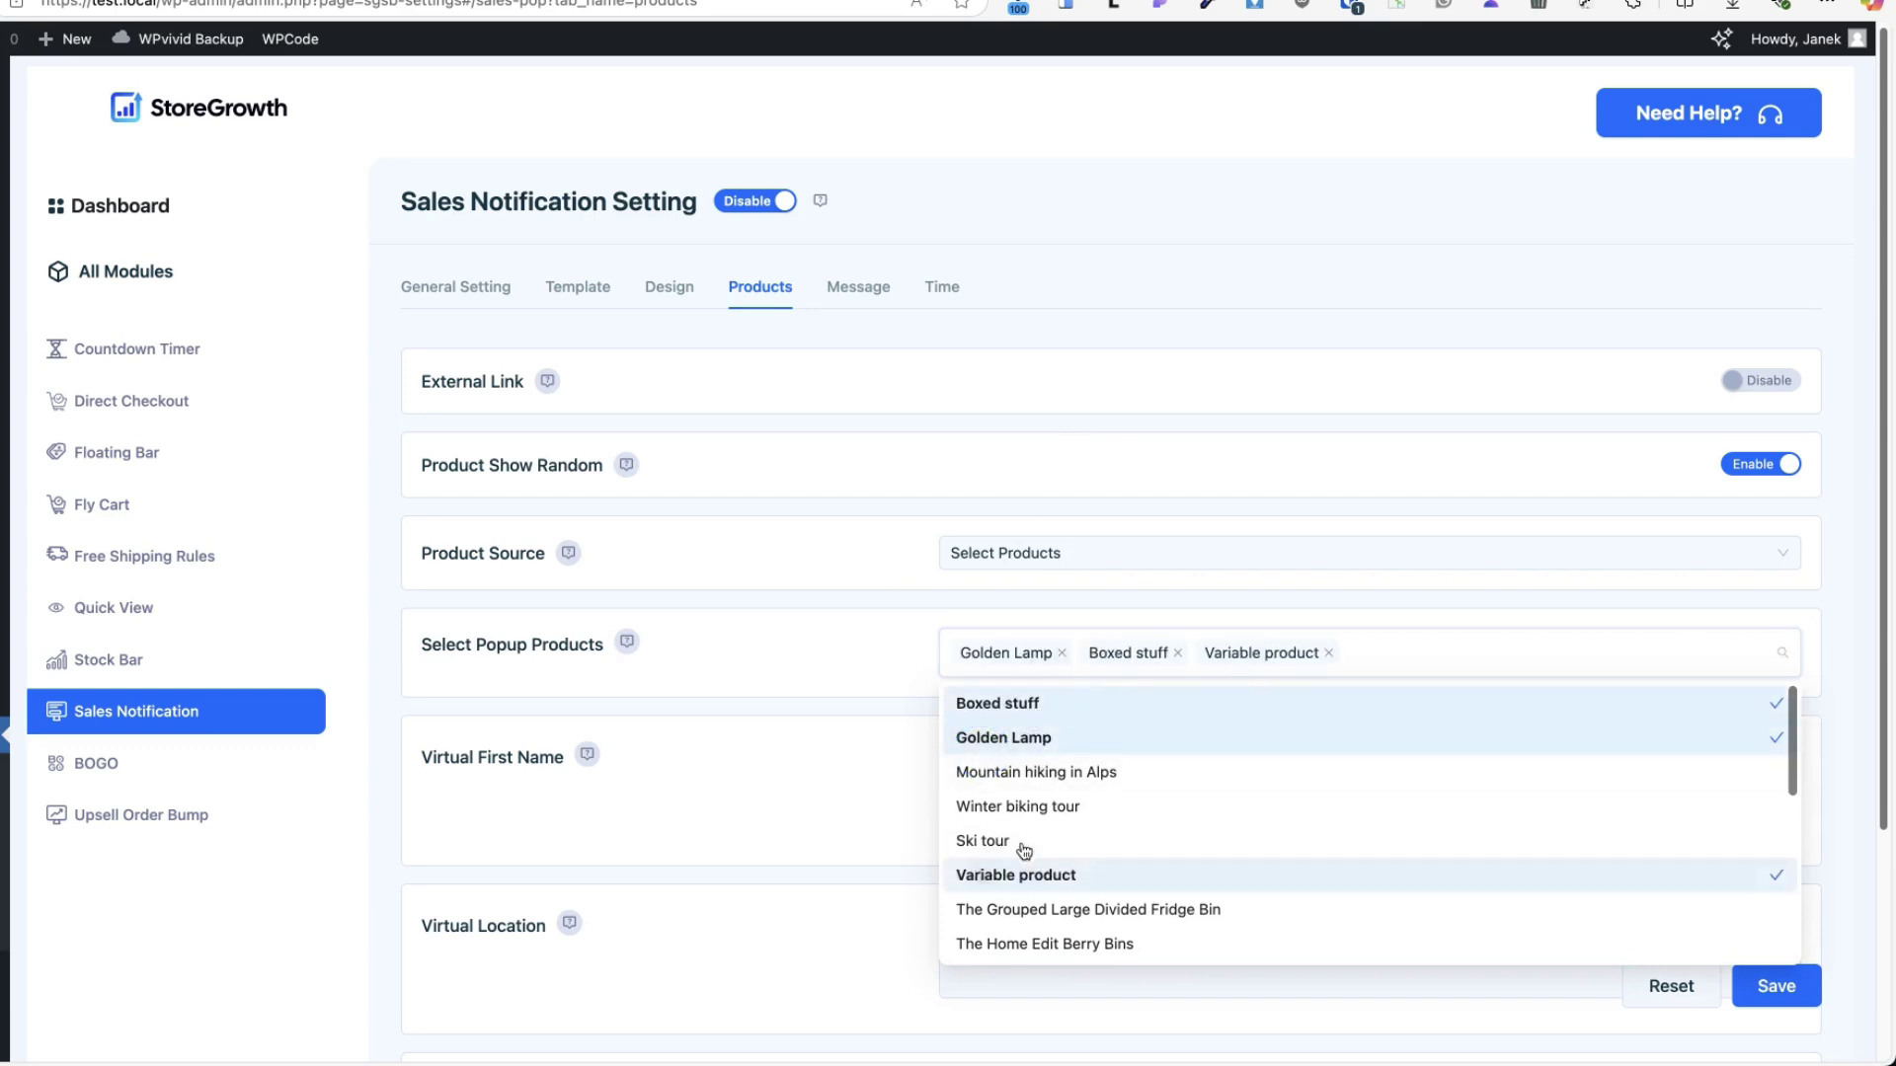
scroll(1027, 839, down, 3)
click(999, 945)
click(812, 805)
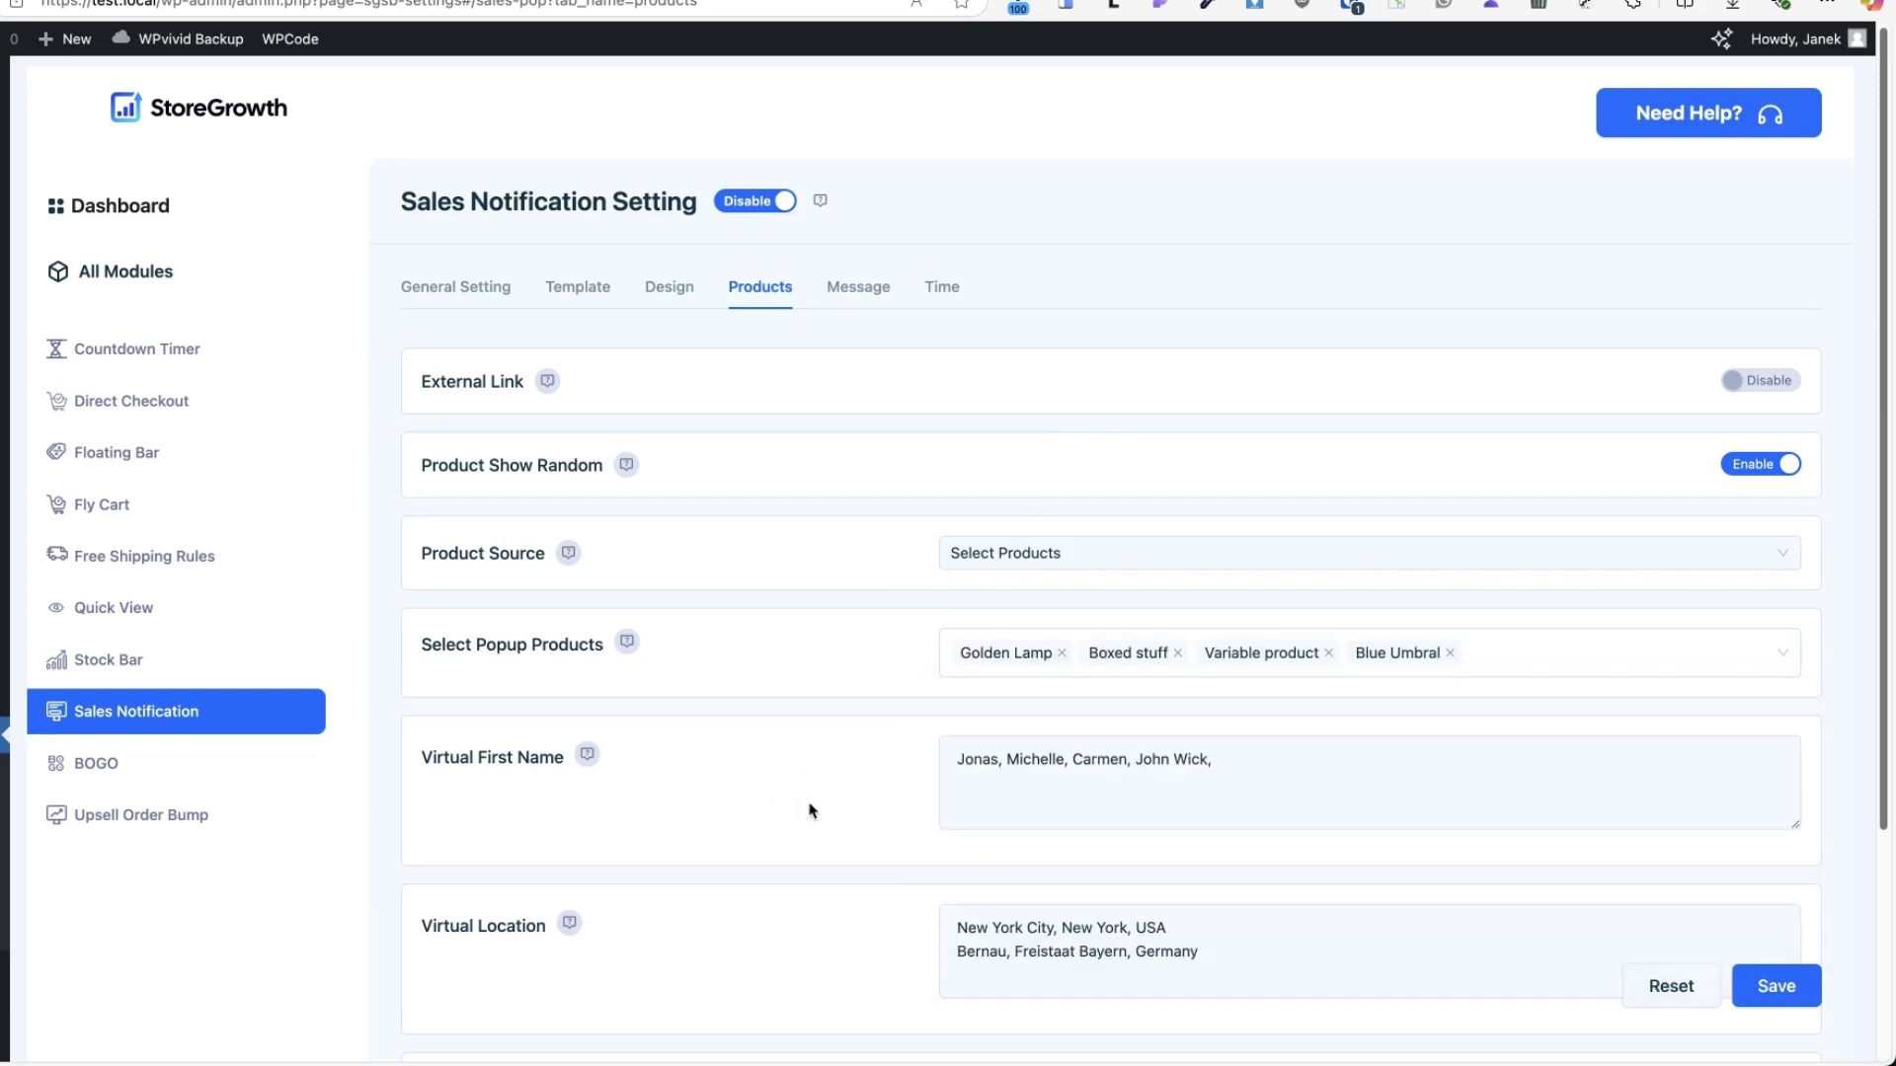
- Compare the virtual first names with the popup templates, and re-enter the comma-separated list without its trailing comma
triple_click(1232, 759)
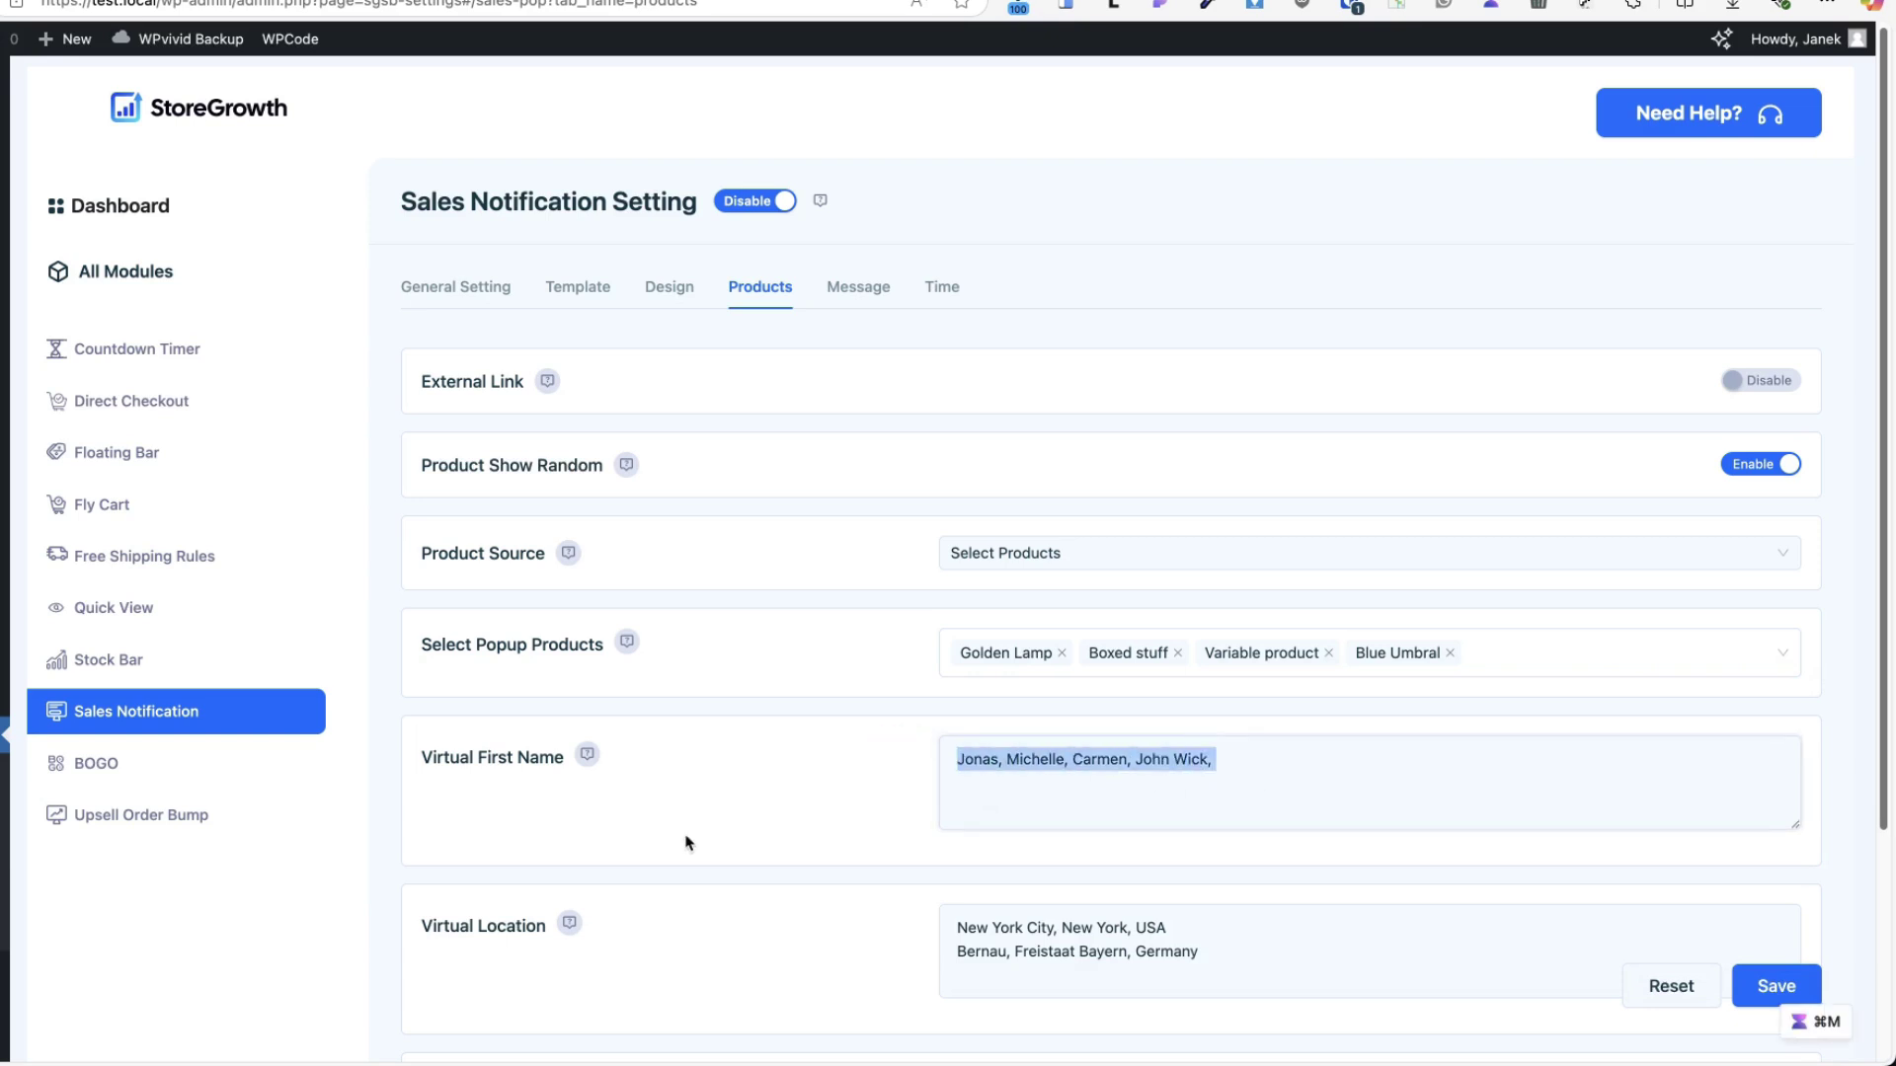
click(581, 289)
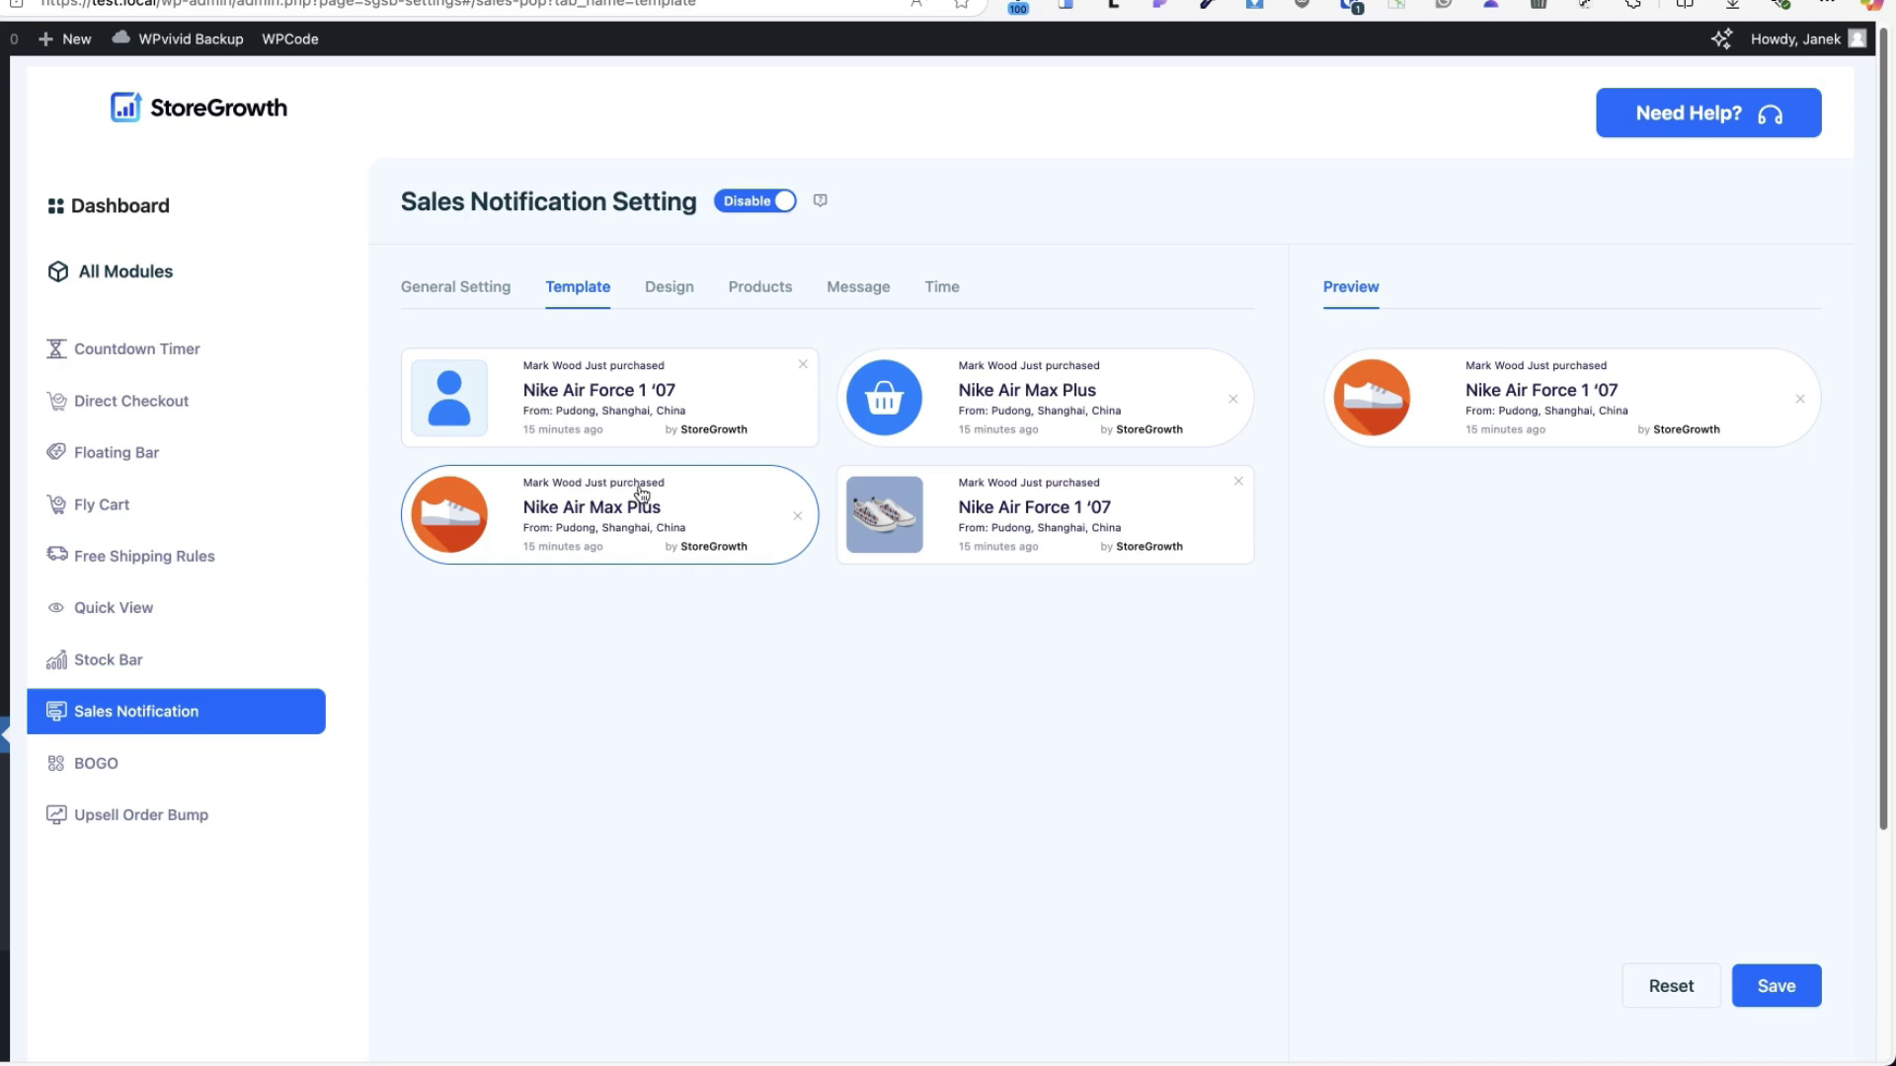
click(760, 288)
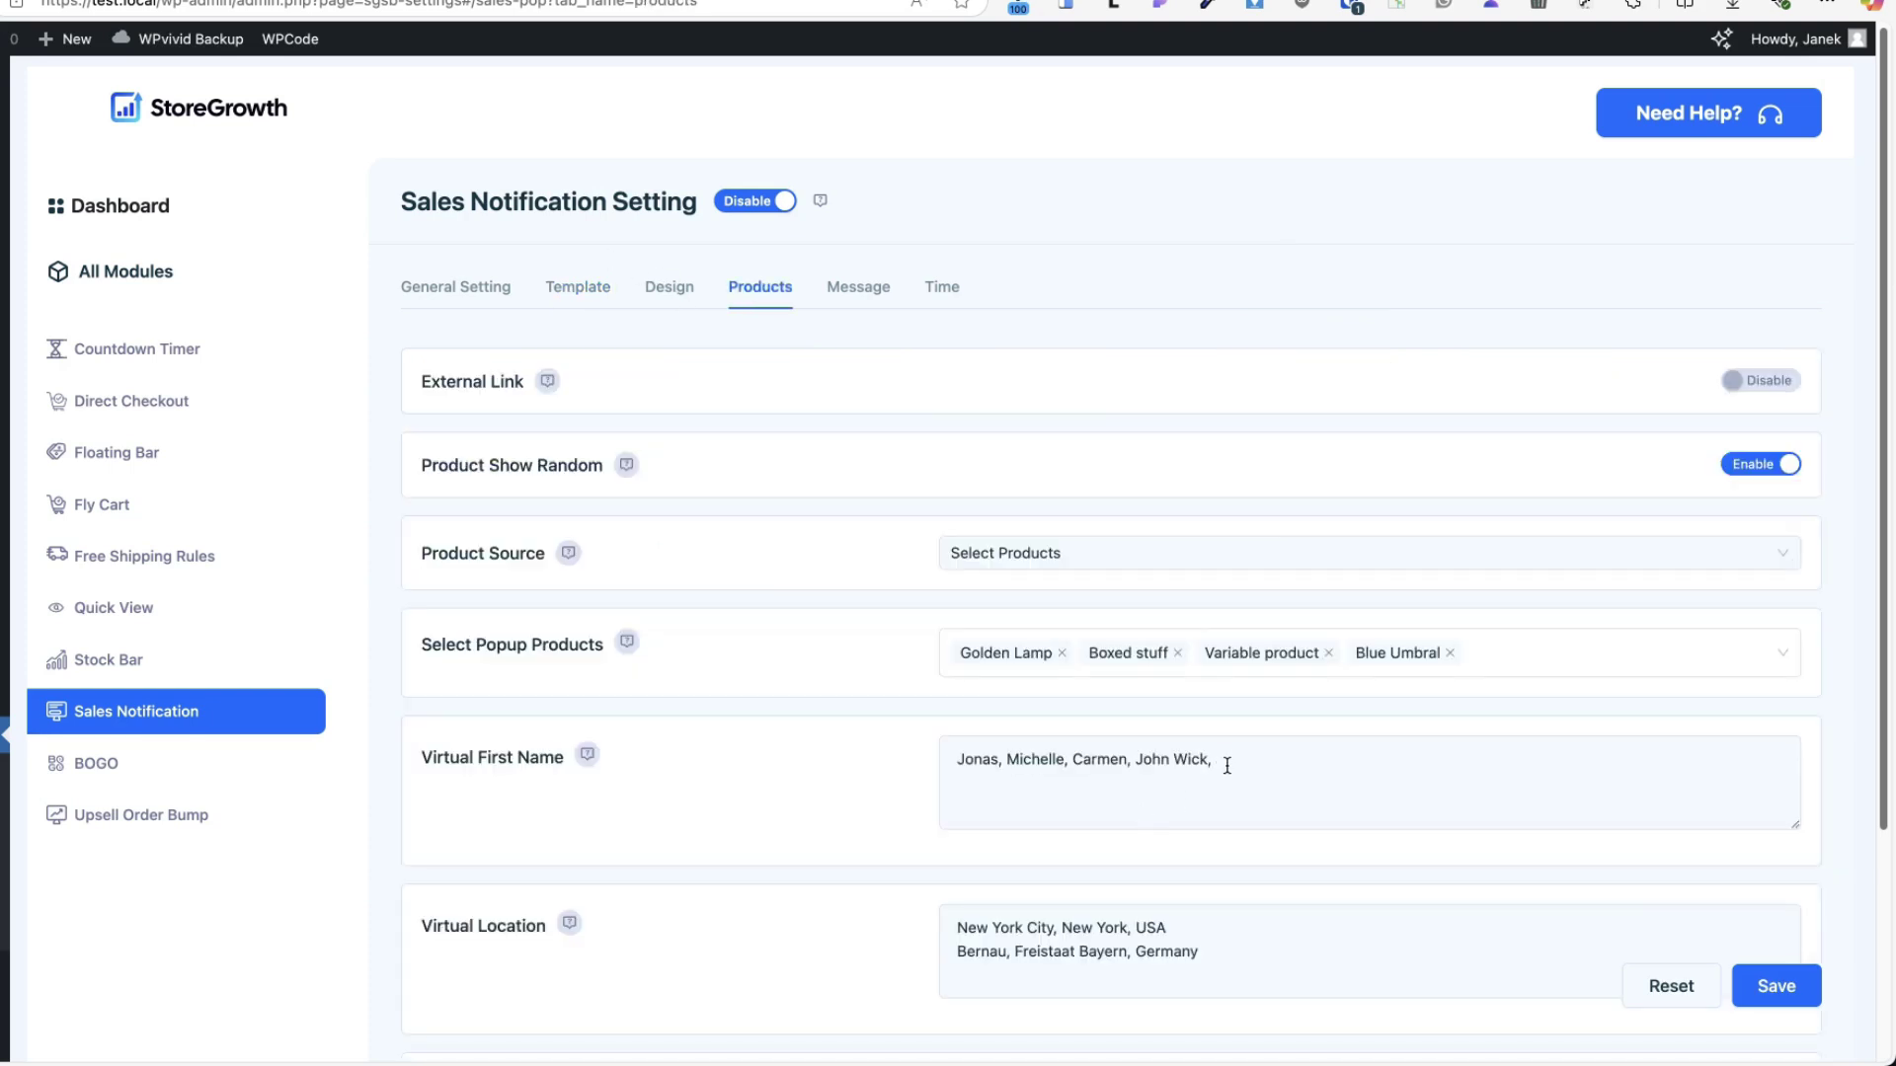
drag(1220, 760, 910, 753)
key(ctrl+c)
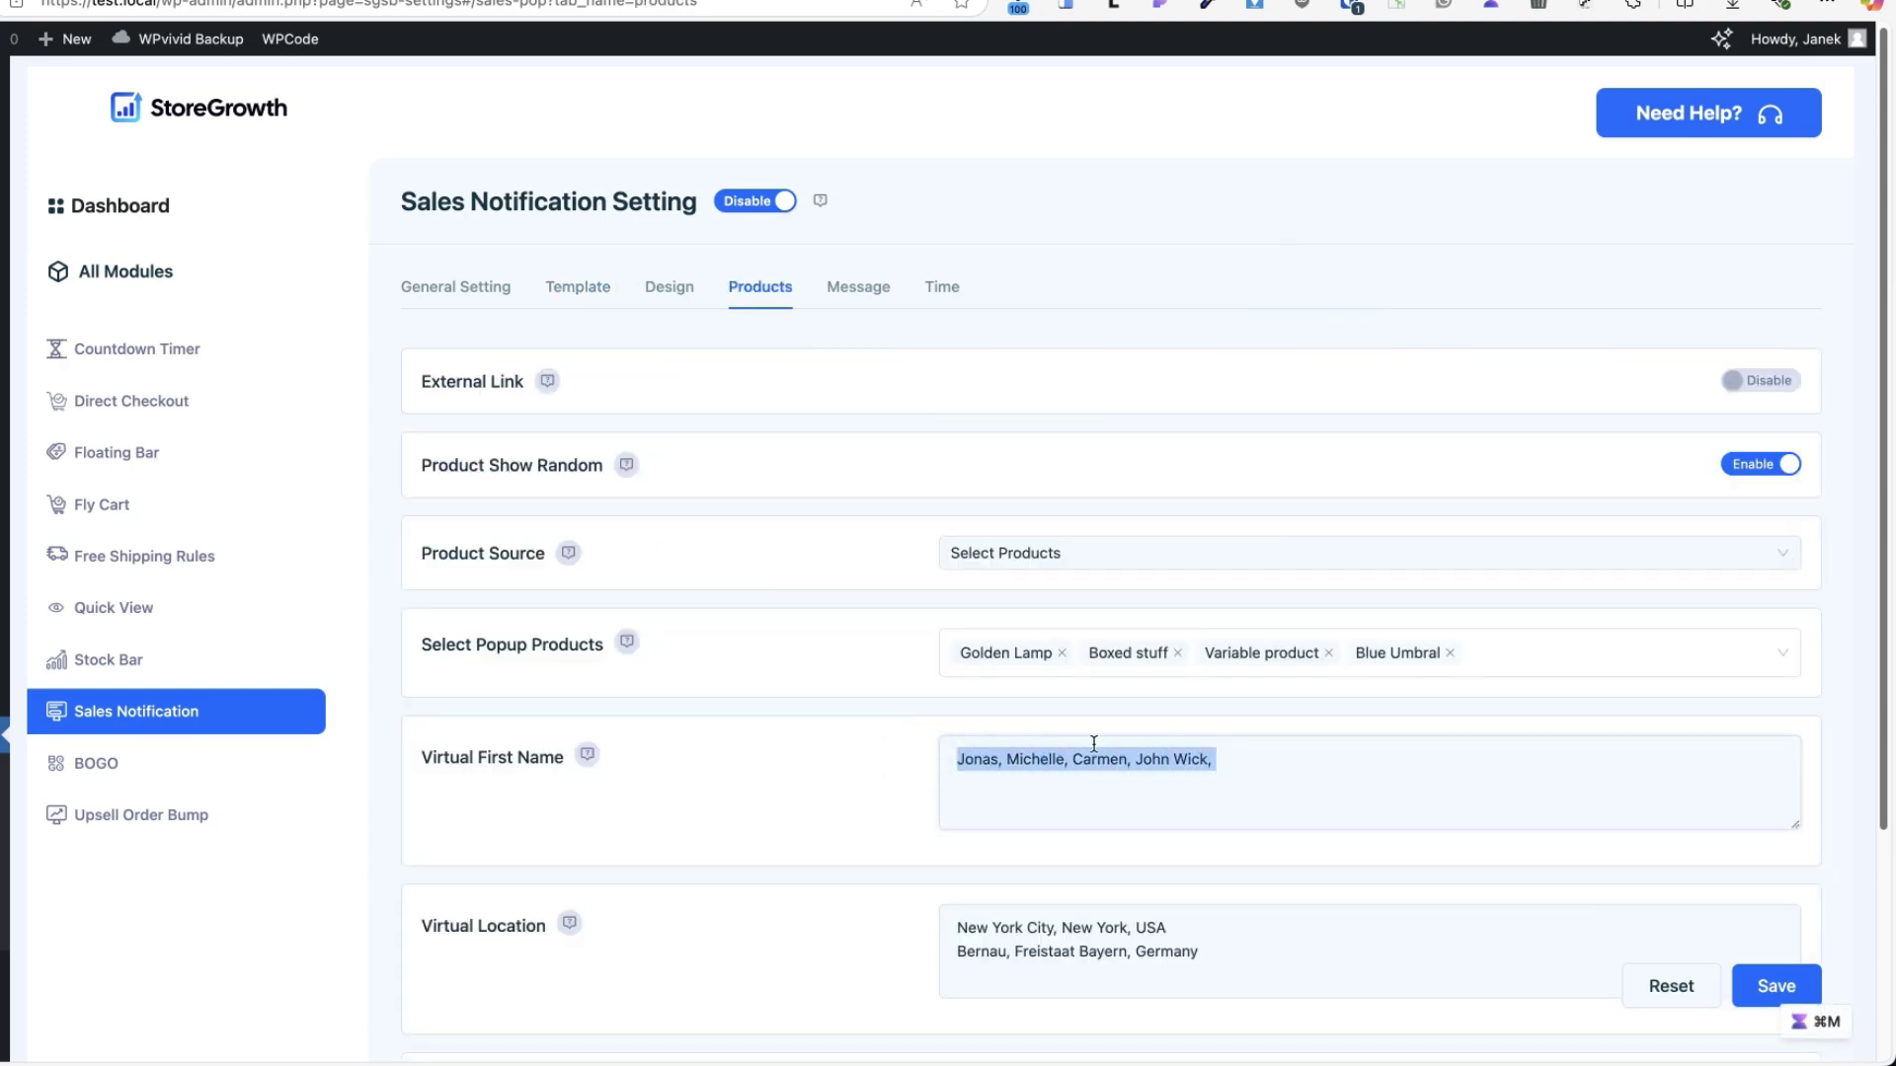
key(BackSpace)
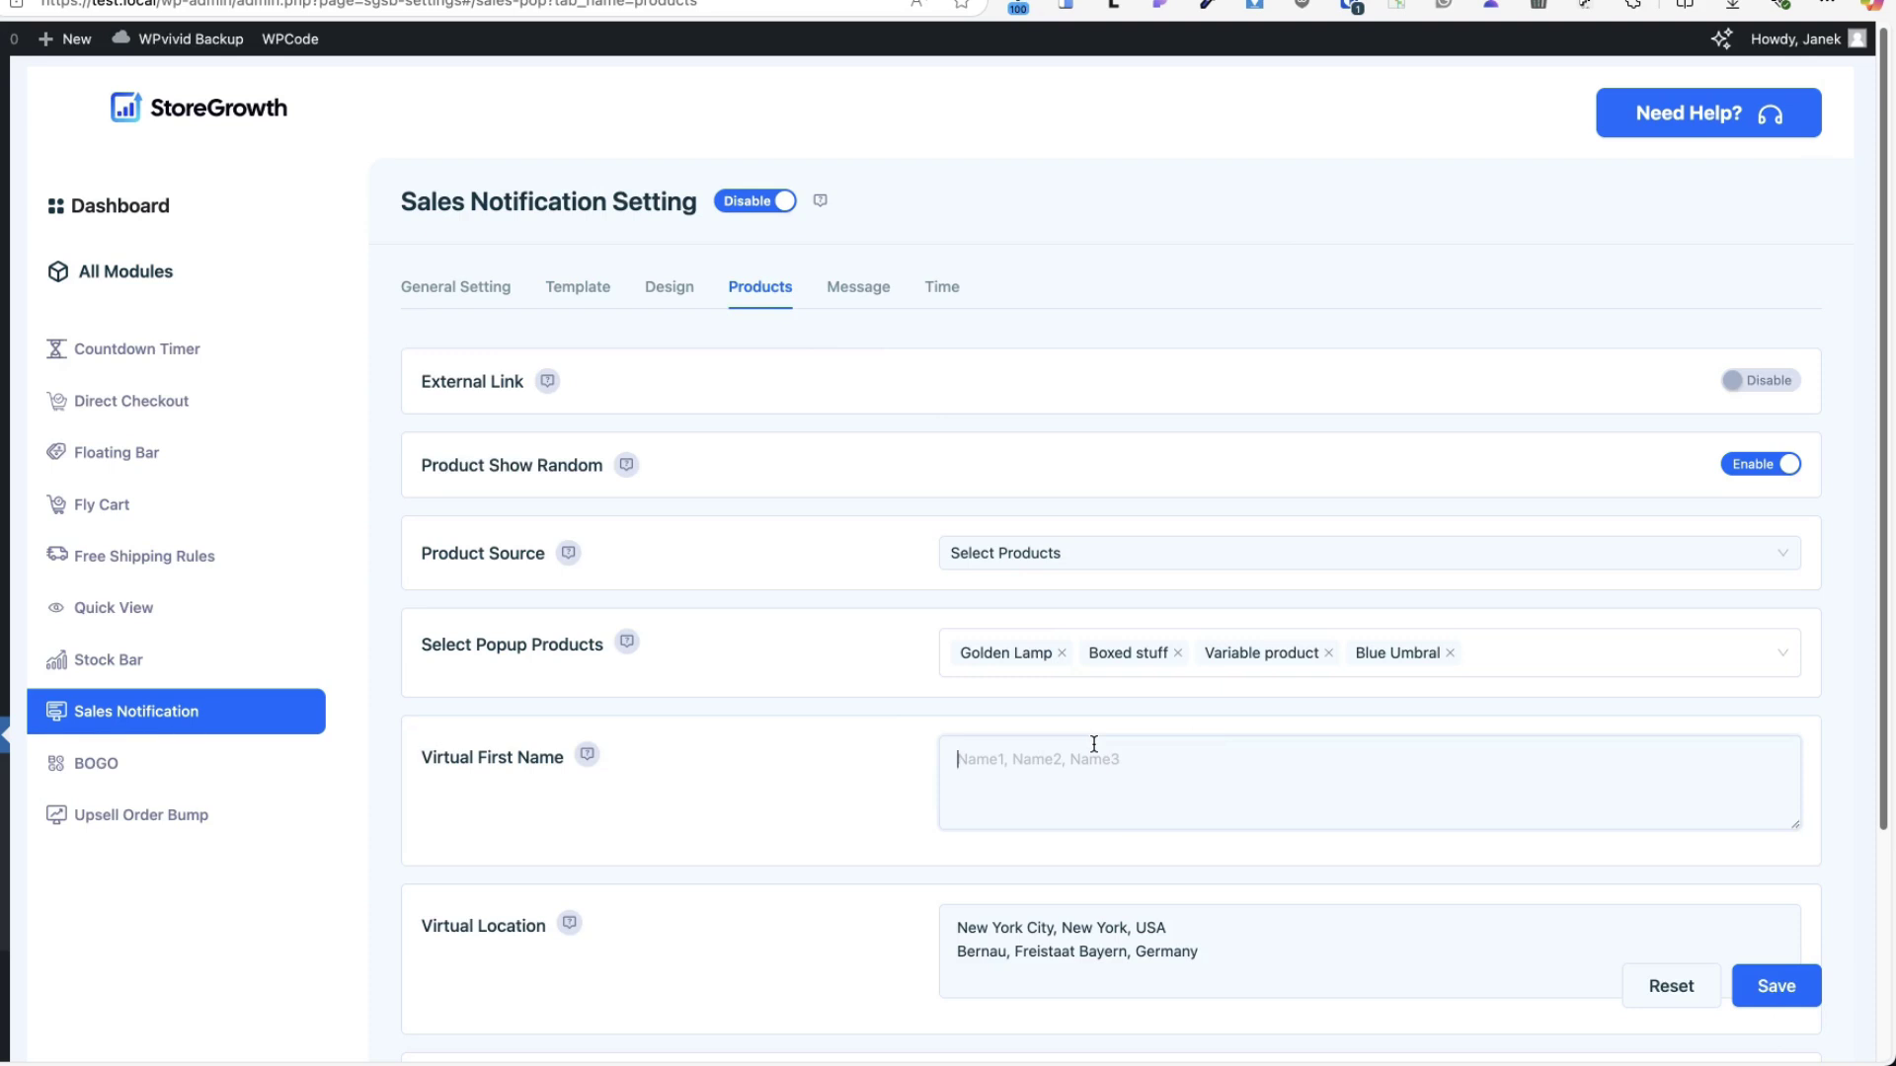
key(ctrl+v)
- Review the virtual locations and check where the location appears in the popup templates
scroll(1191, 904, down, 2)
scroll(1018, 799, down, 1)
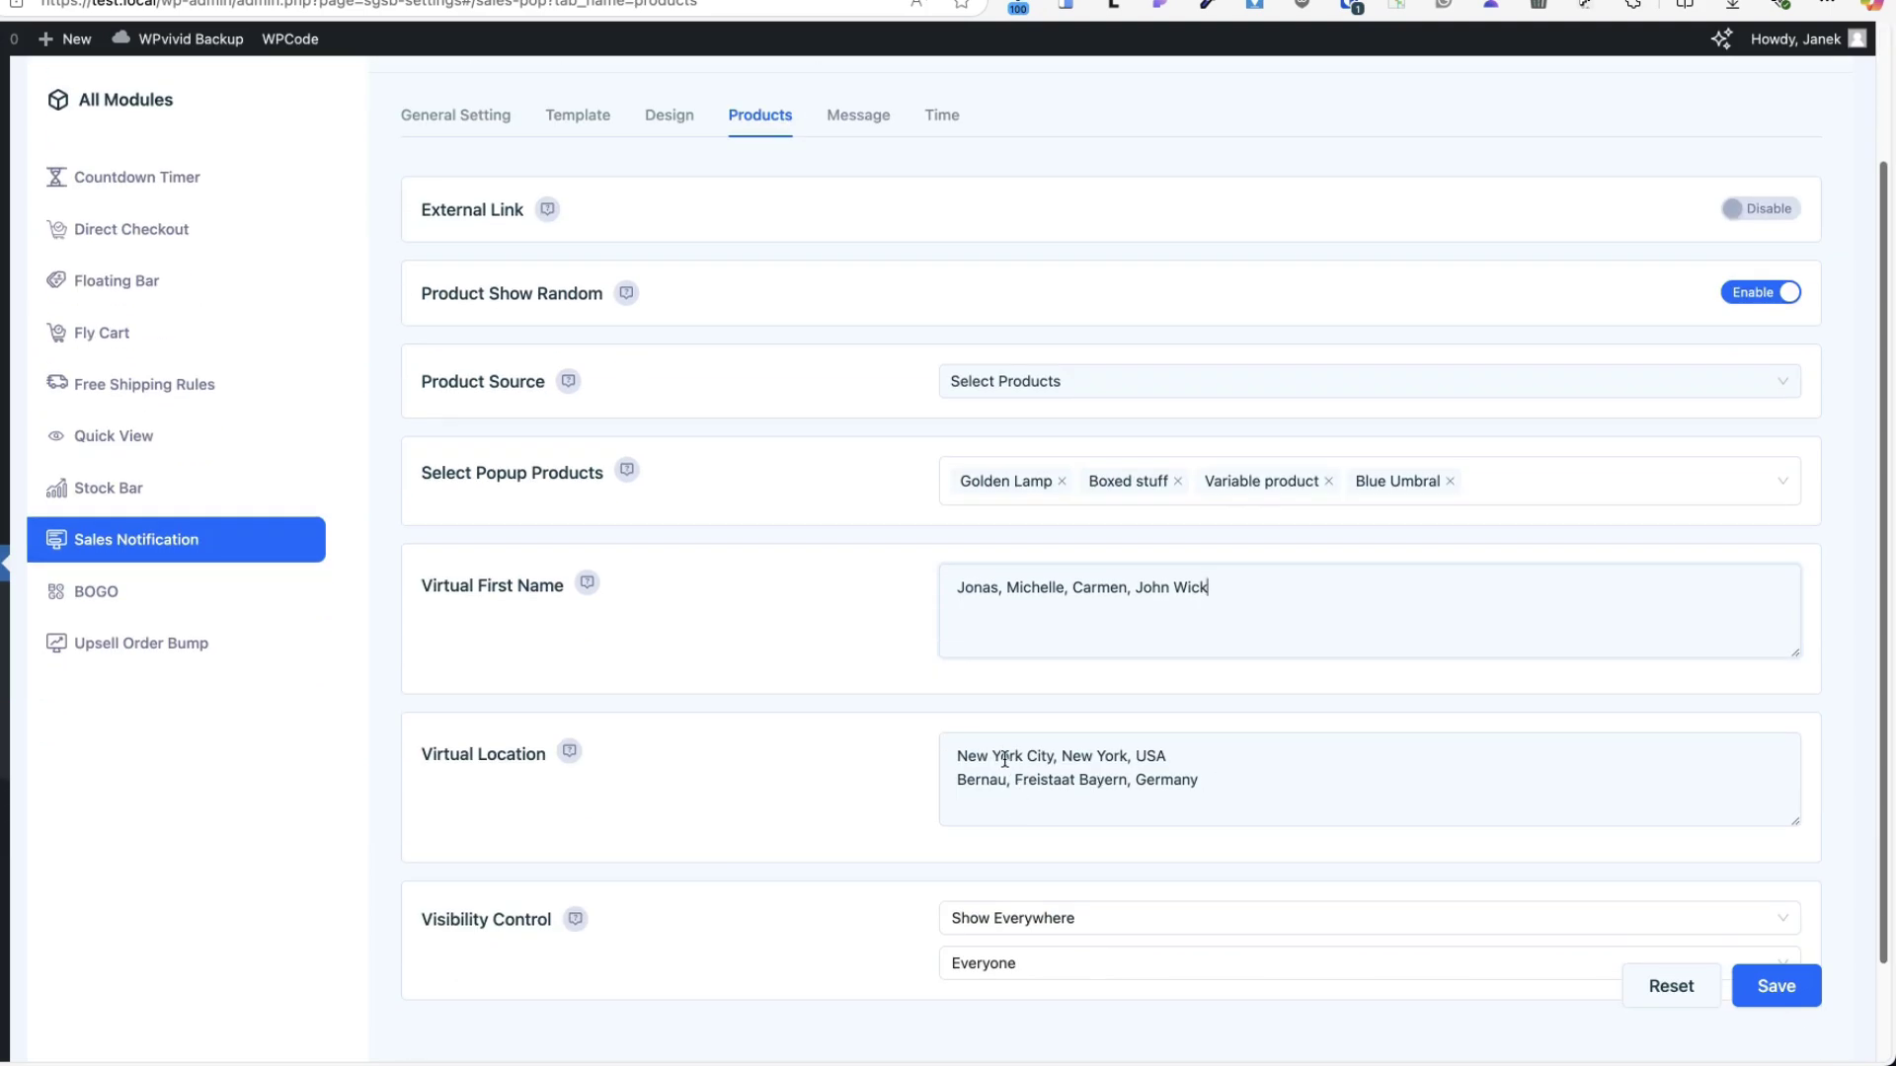
click(581, 116)
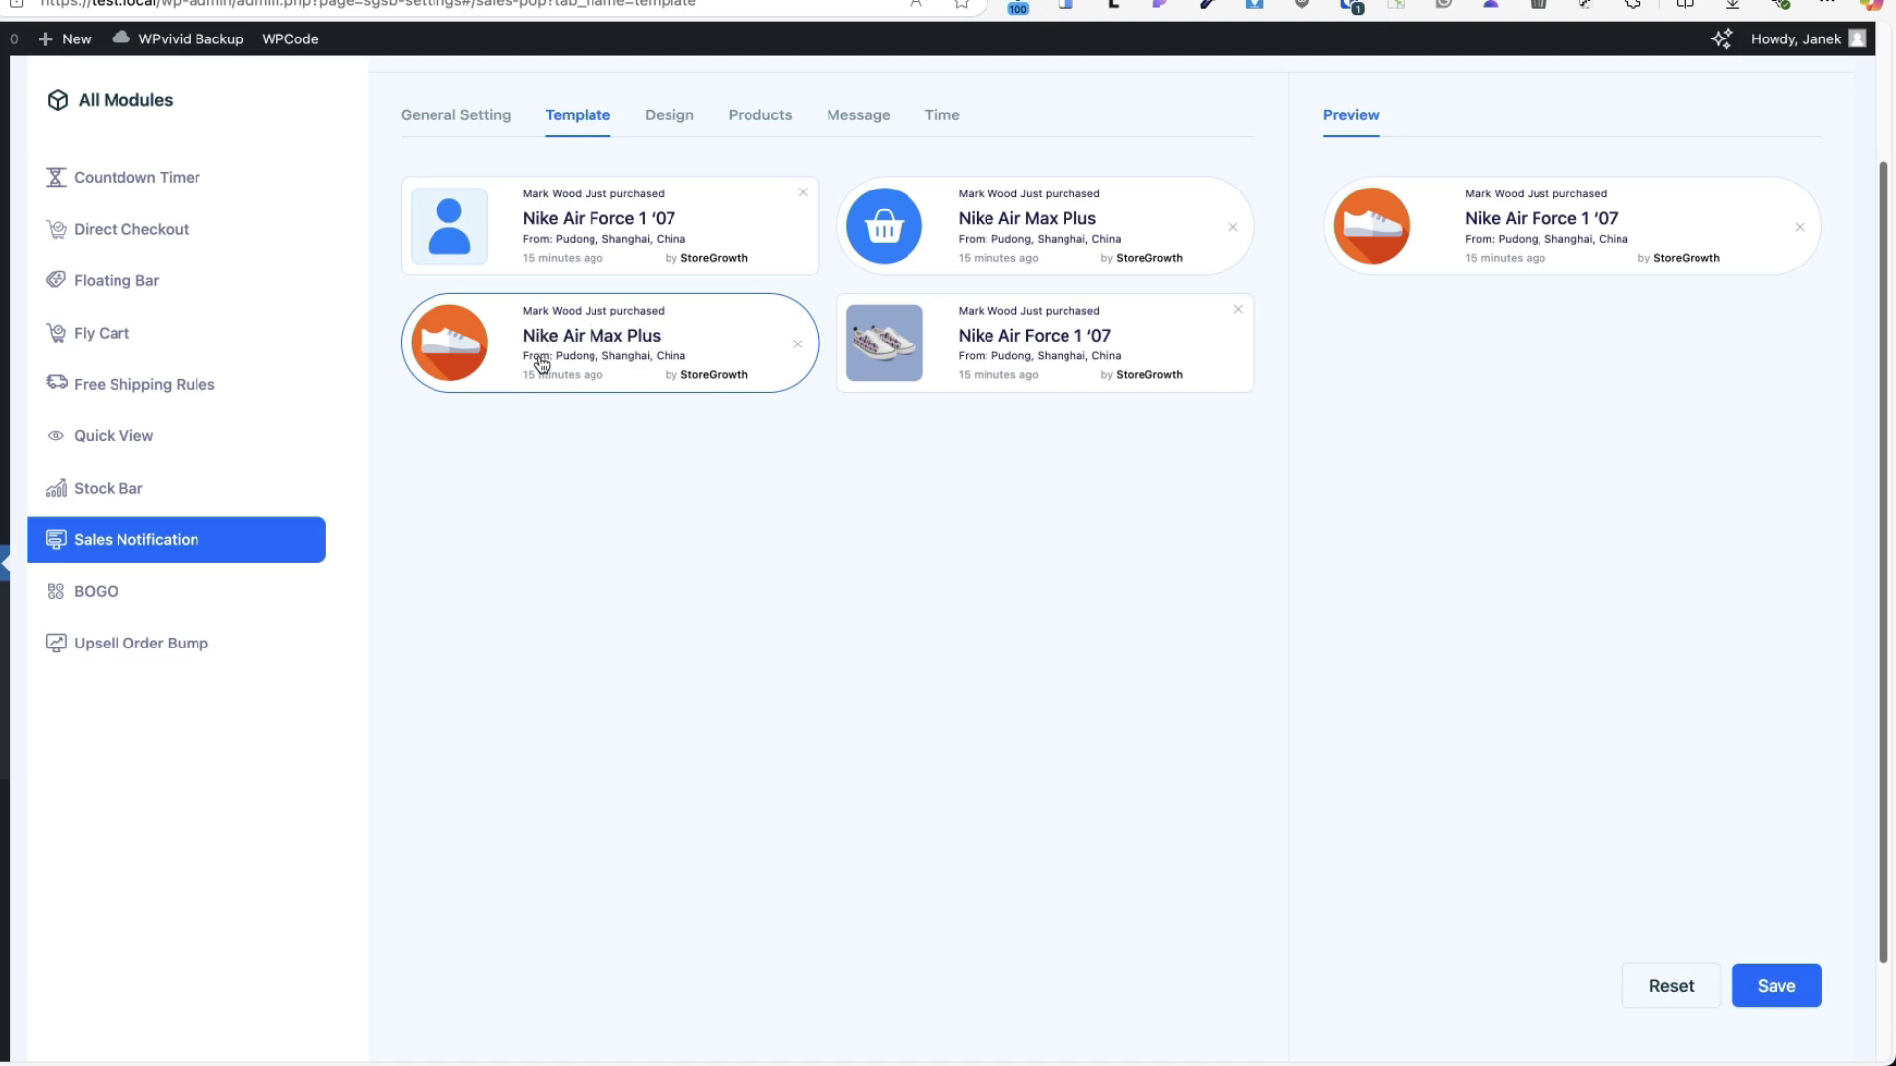
click(812, 120)
scroll(550, 803, down, 5)
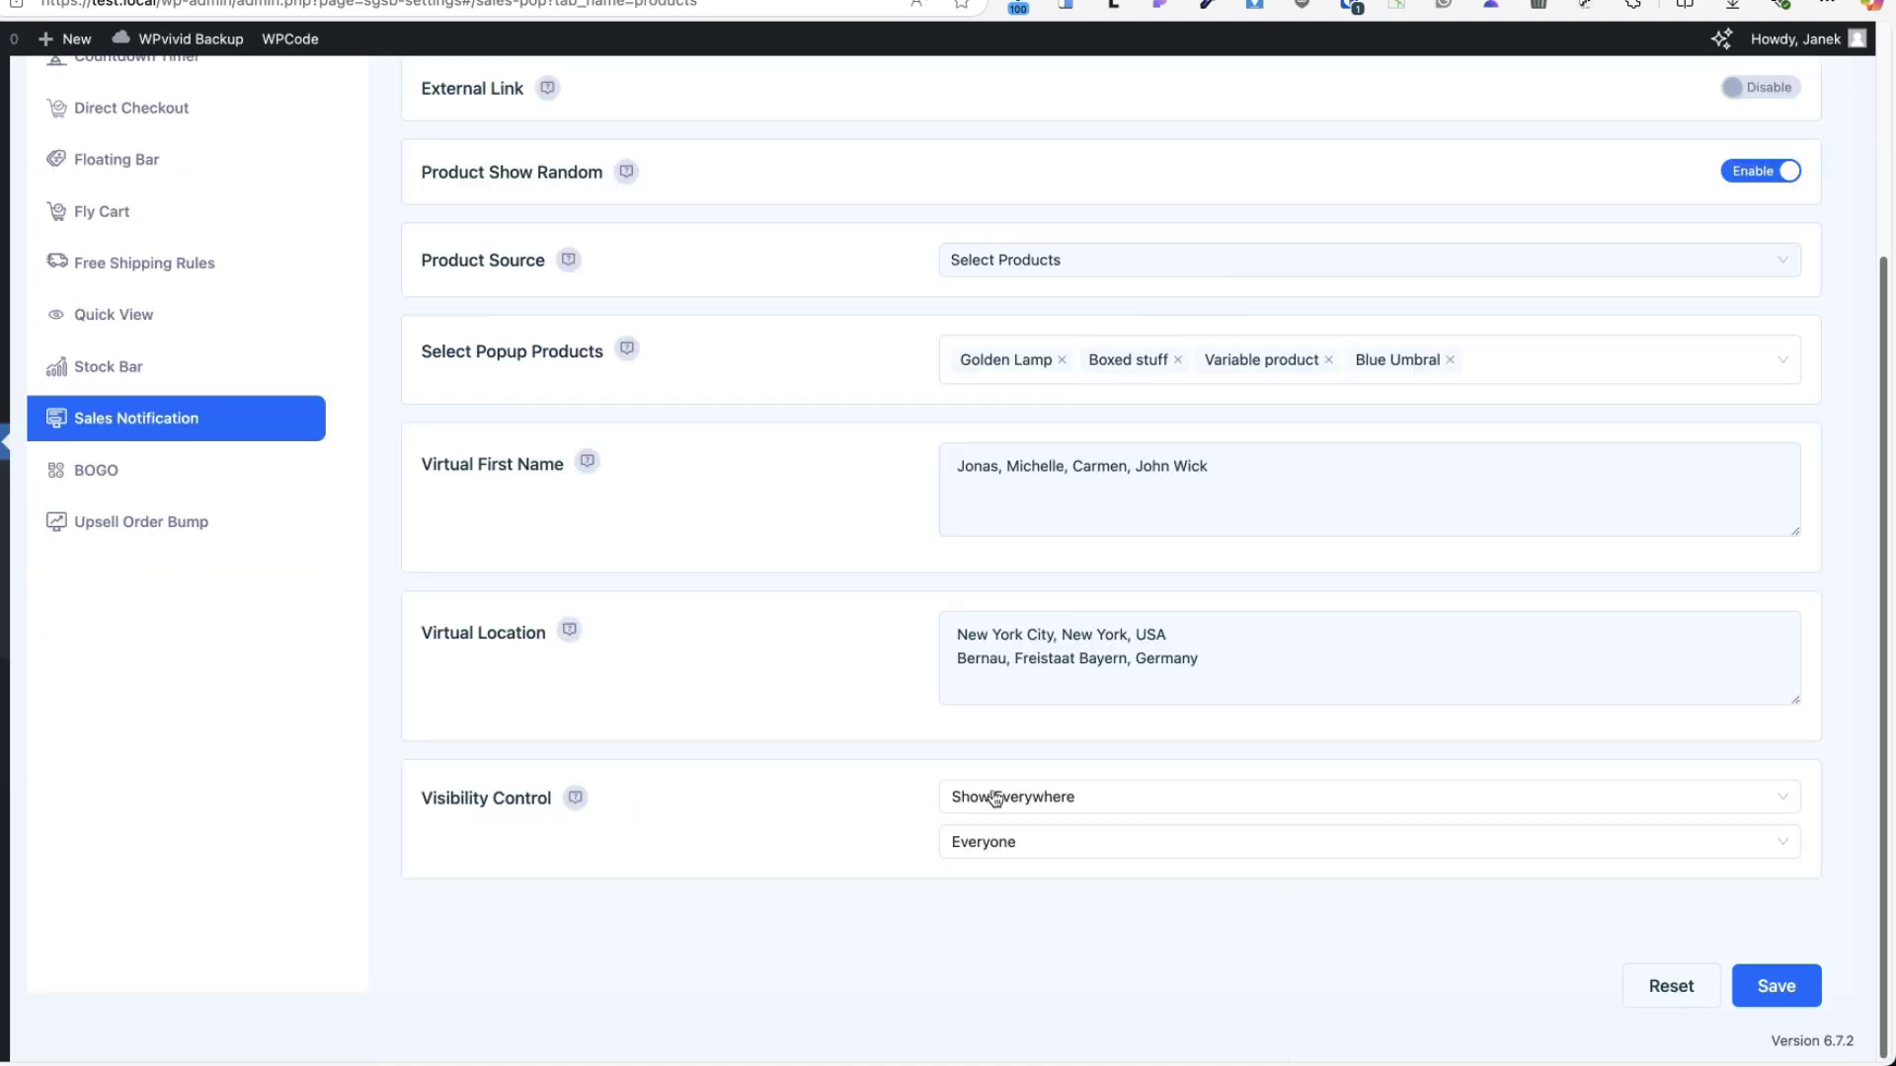
- Try Show on Selected in Visibility Control, view its page and login-status choices, and restore Show Everywhere
click(1119, 802)
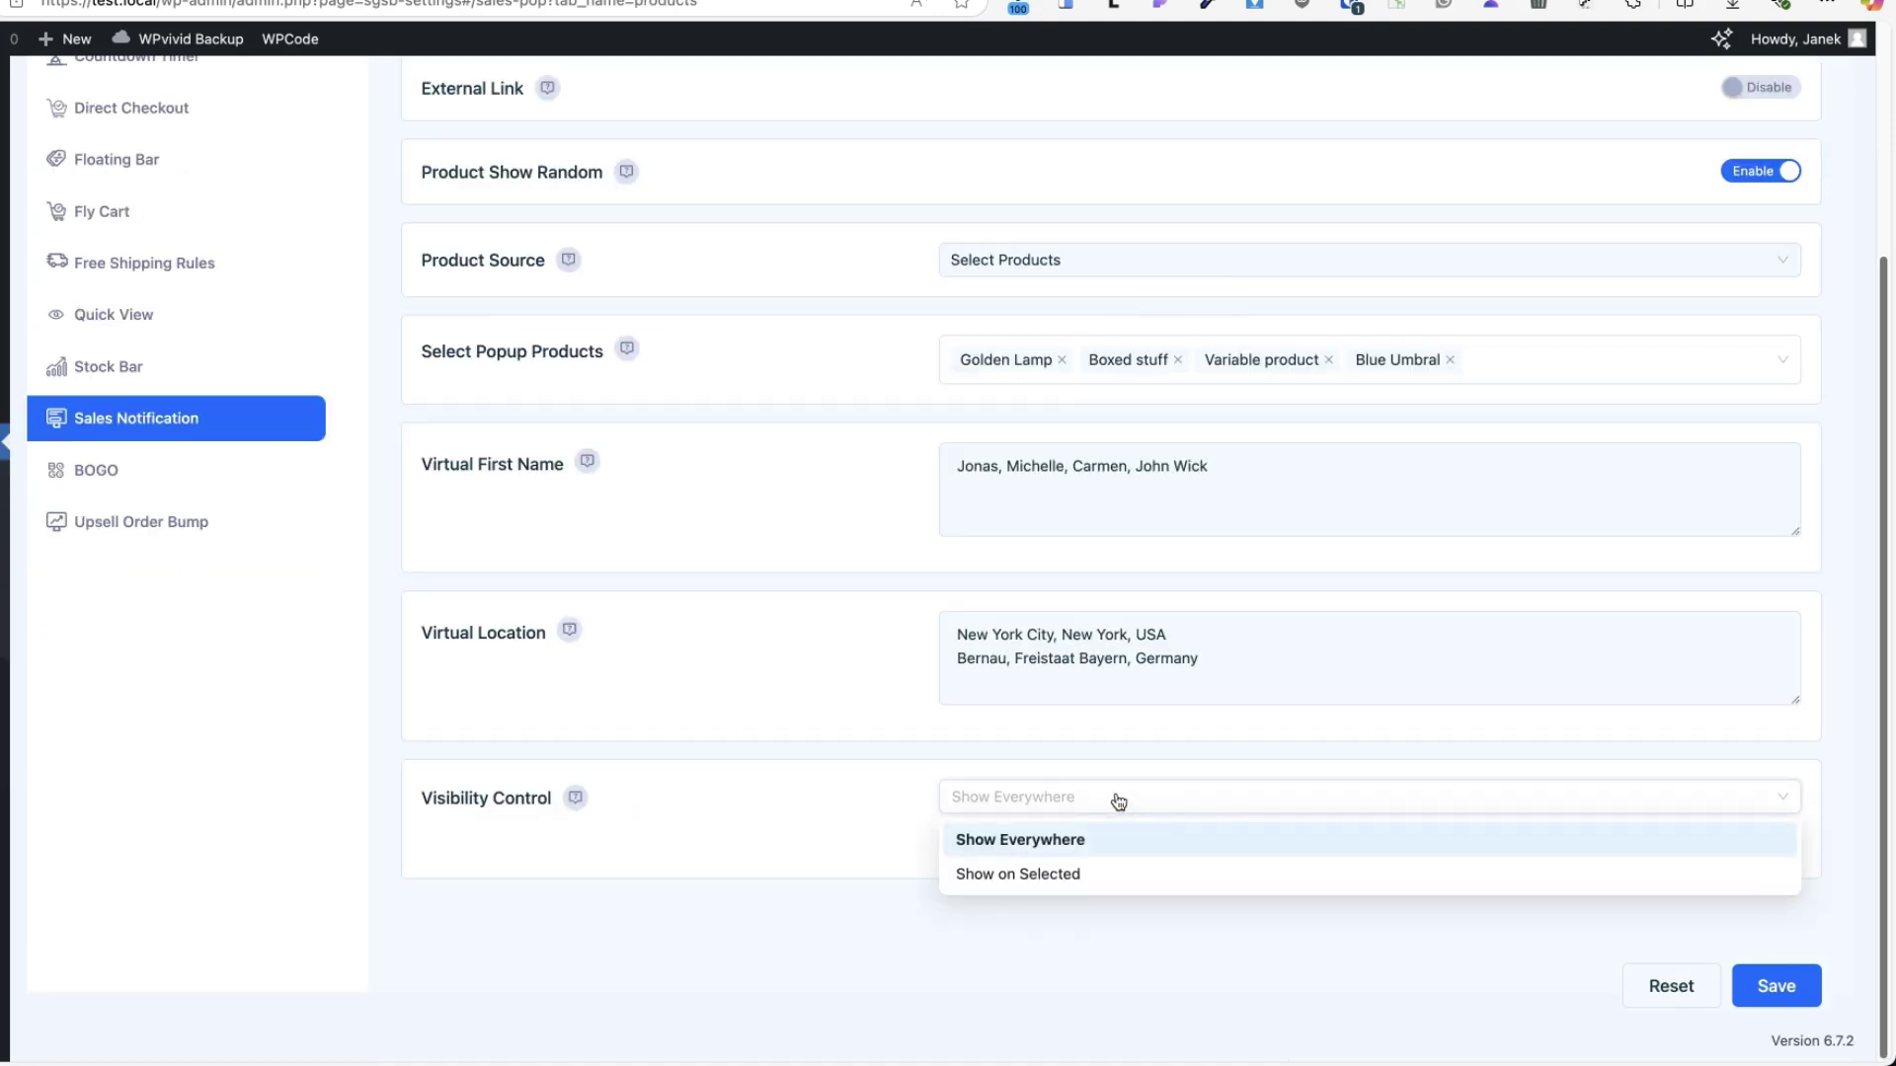
click(1020, 874)
click(1058, 892)
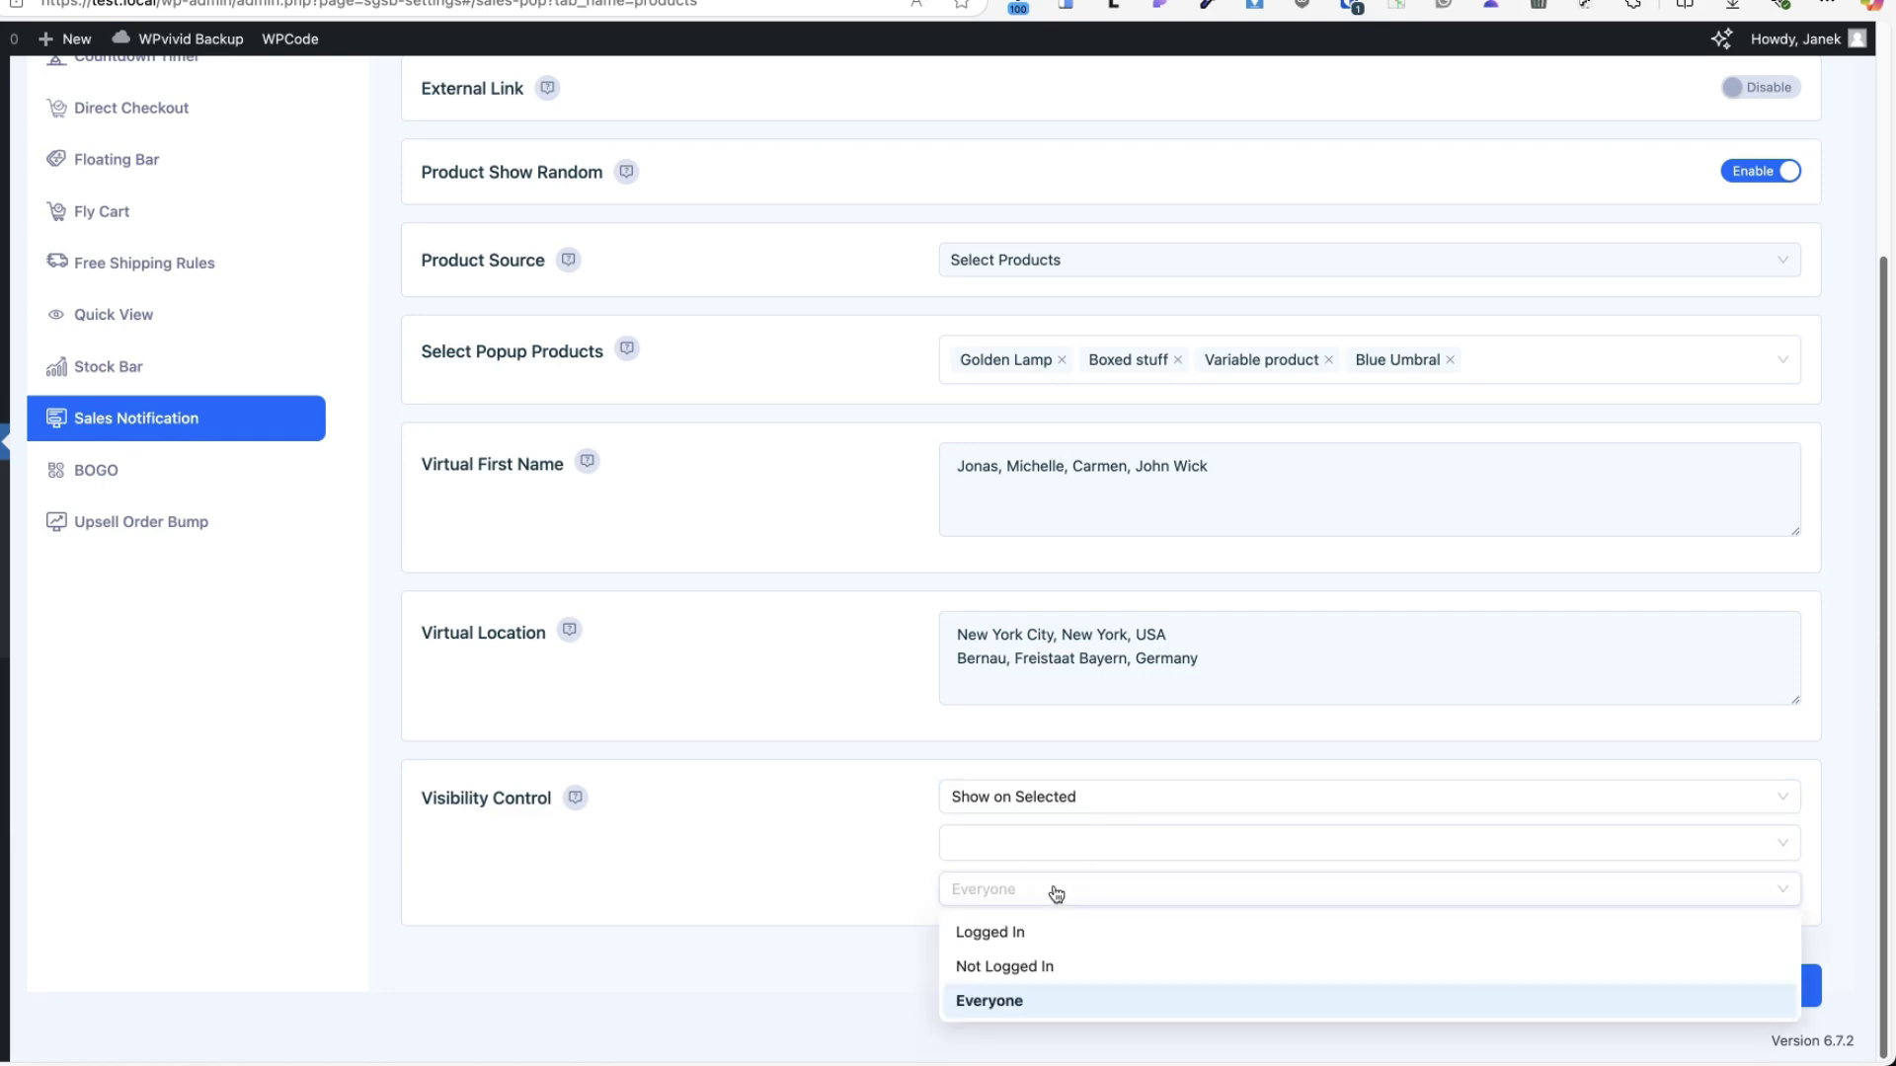
click(815, 893)
click(1017, 892)
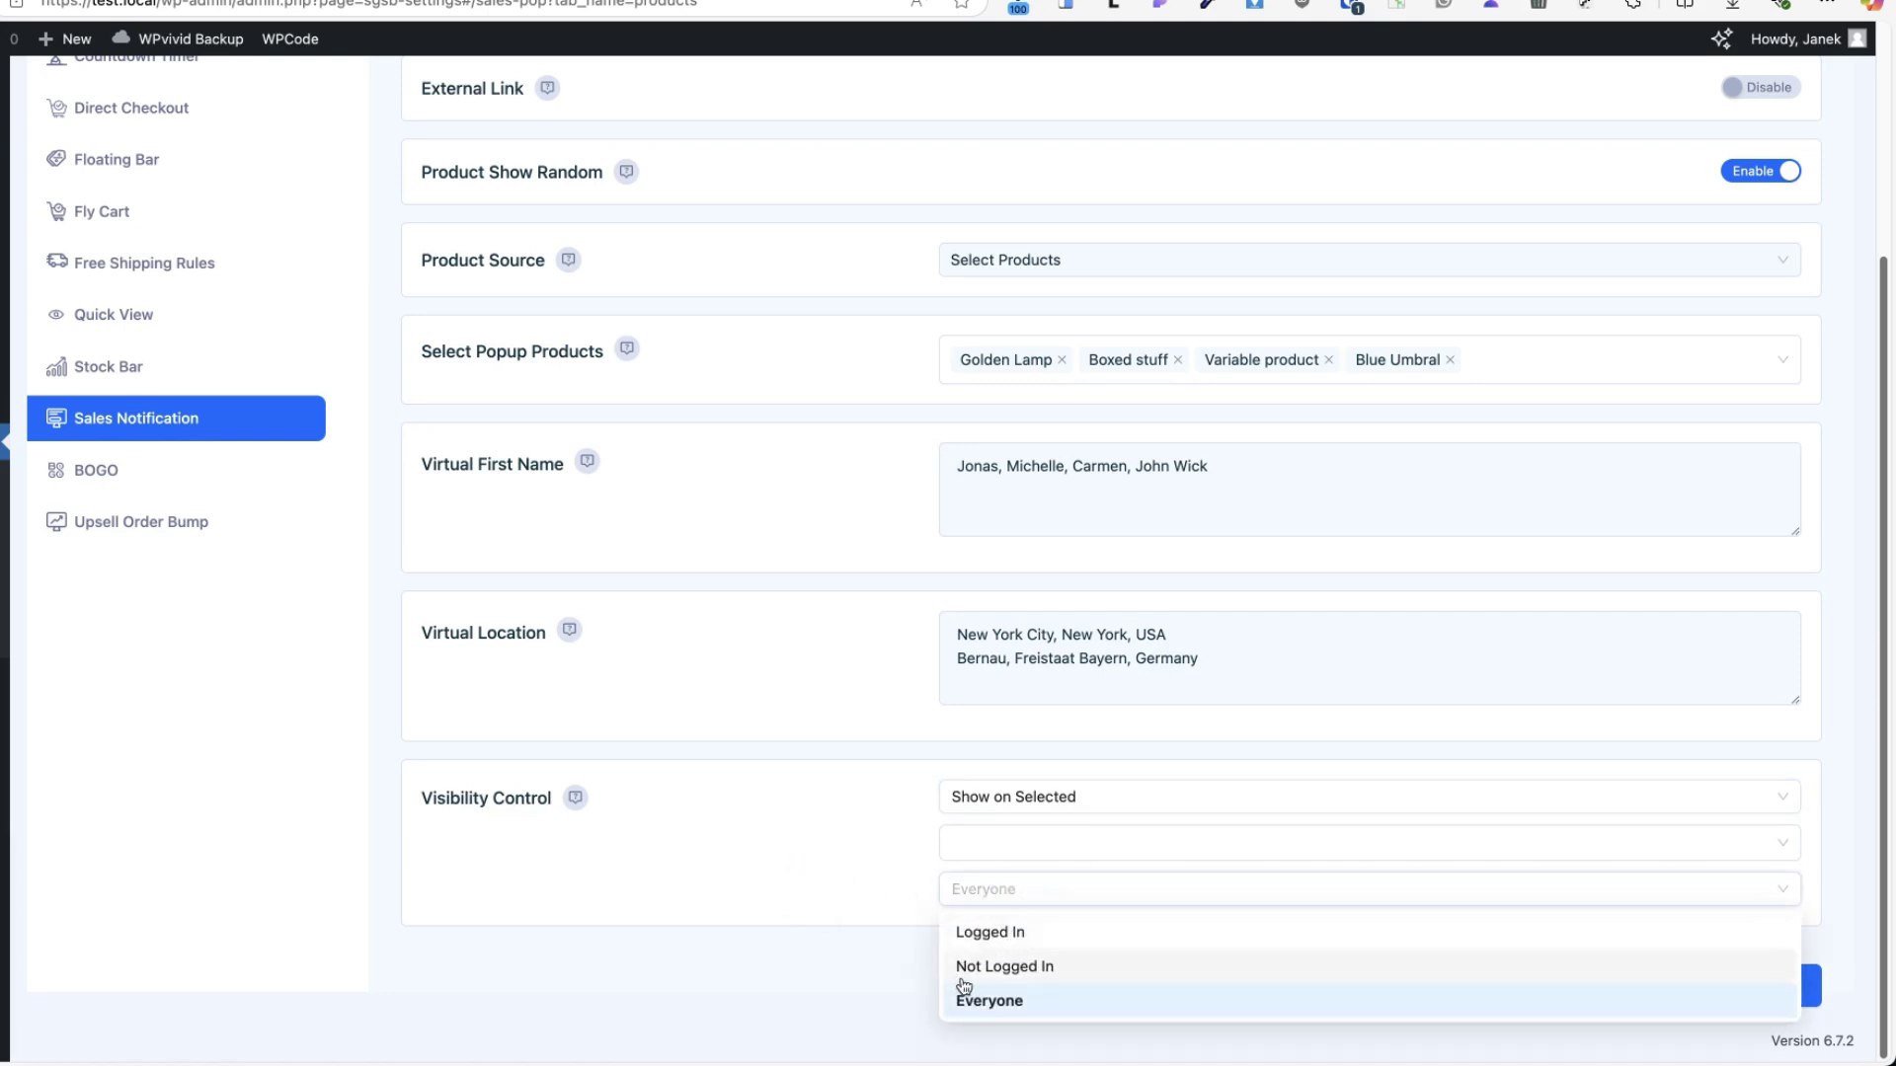
click(803, 998)
click(1002, 849)
click(879, 1003)
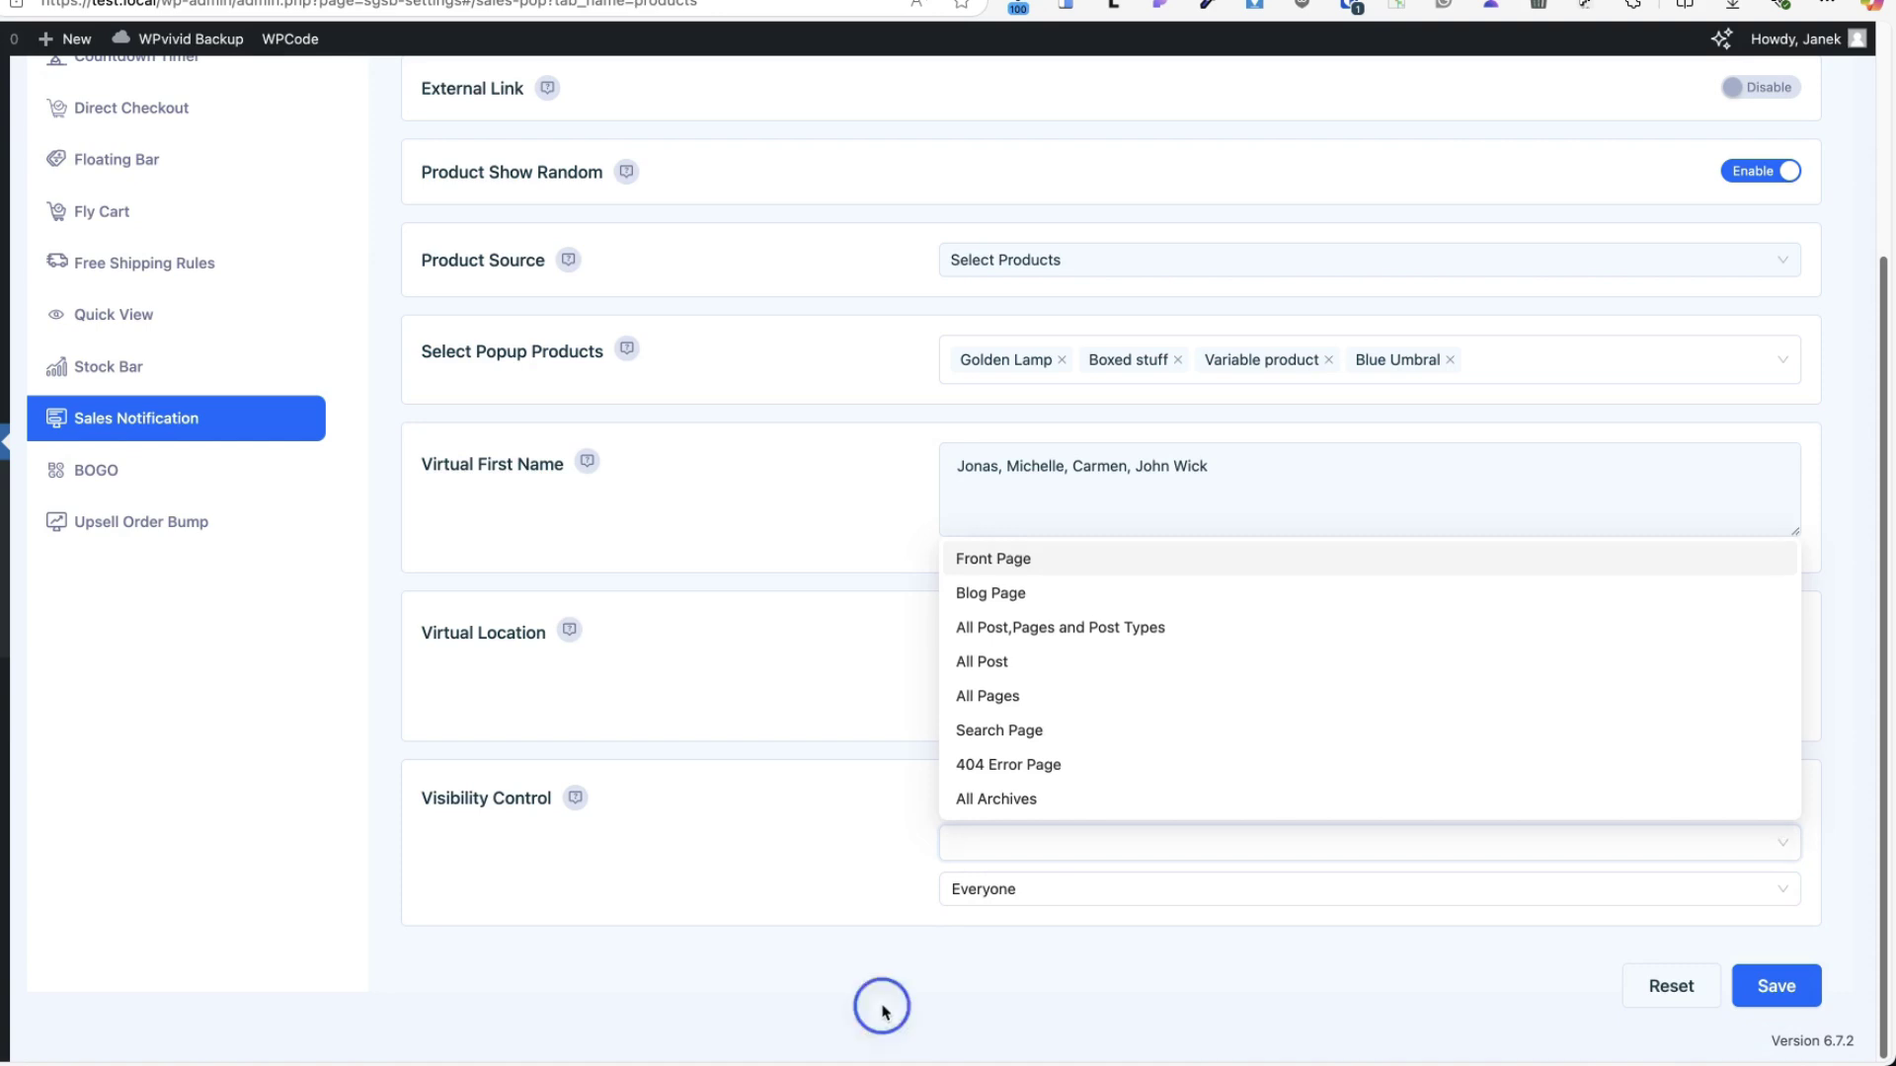
click(1014, 802)
click(968, 838)
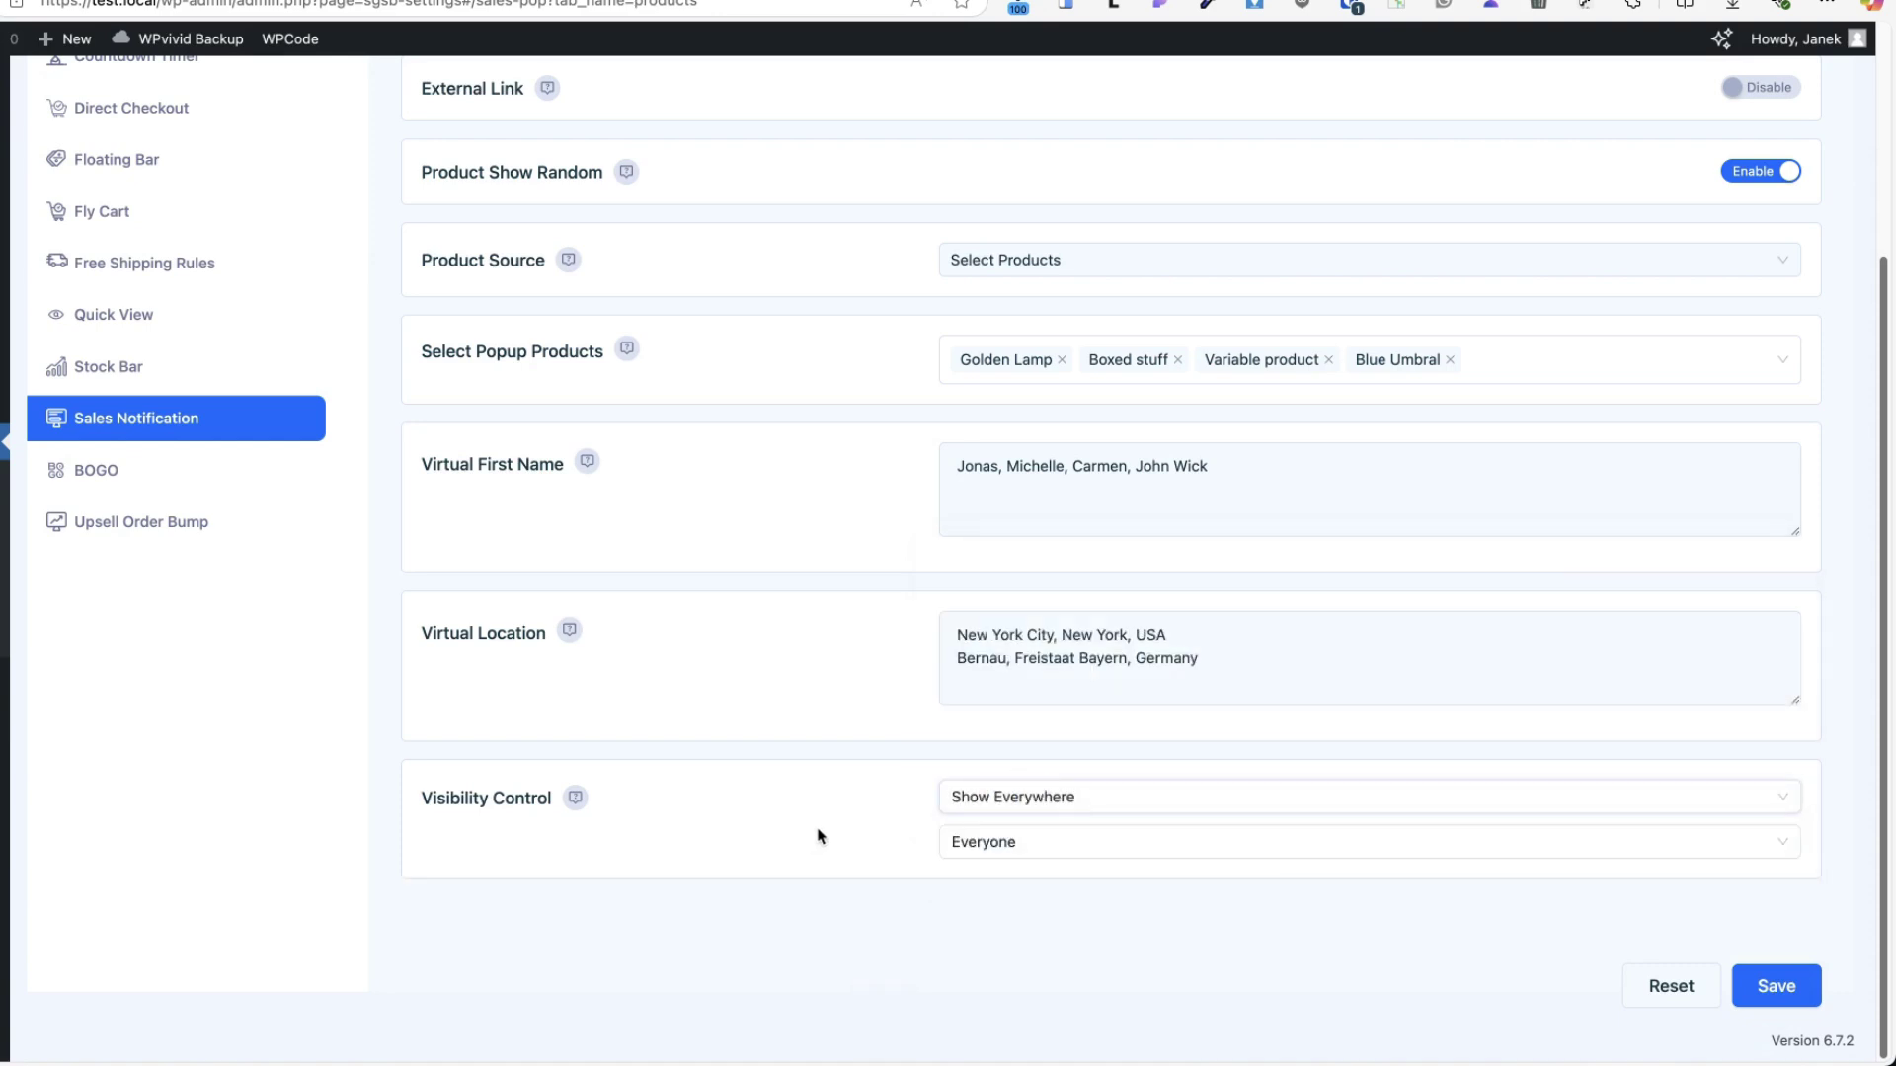
- Save the popup product settings, and review the popup message placeholders and the notification timing options
click(1808, 1005)
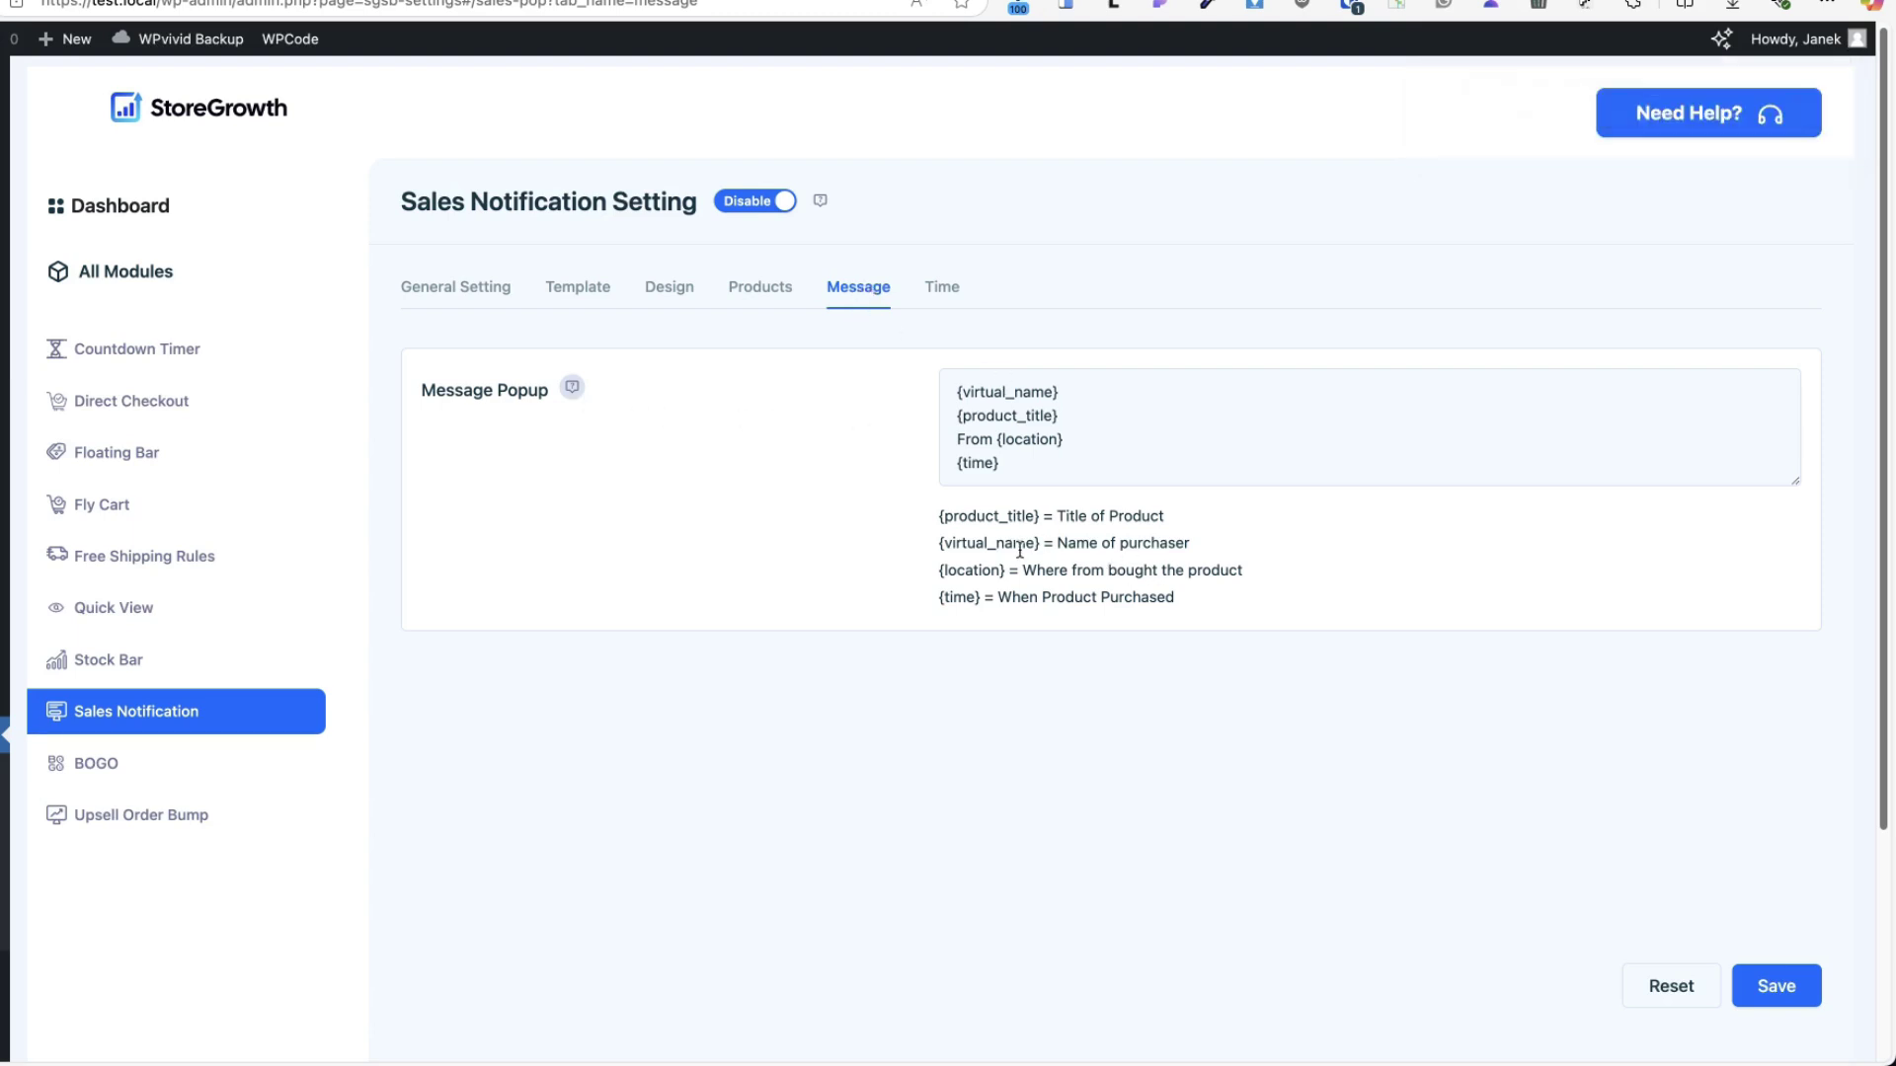
click(944, 290)
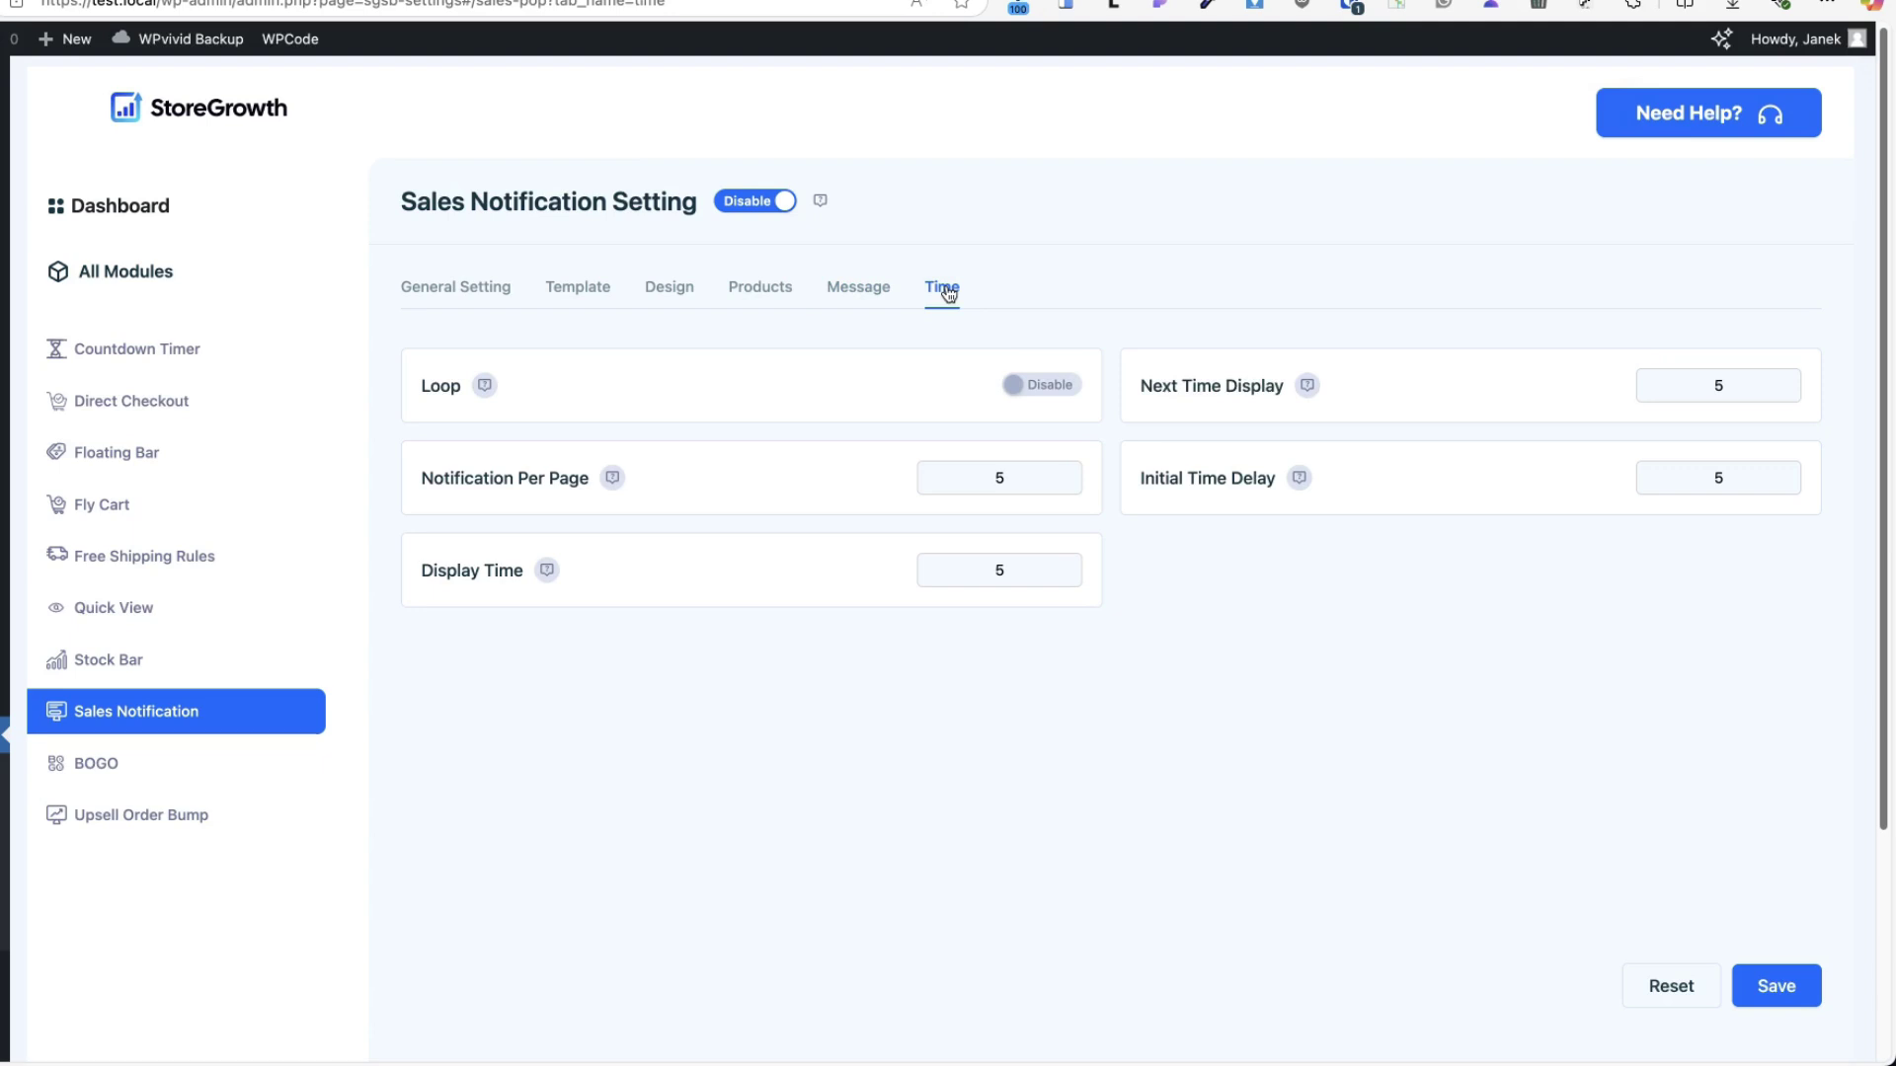
click(1049, 566)
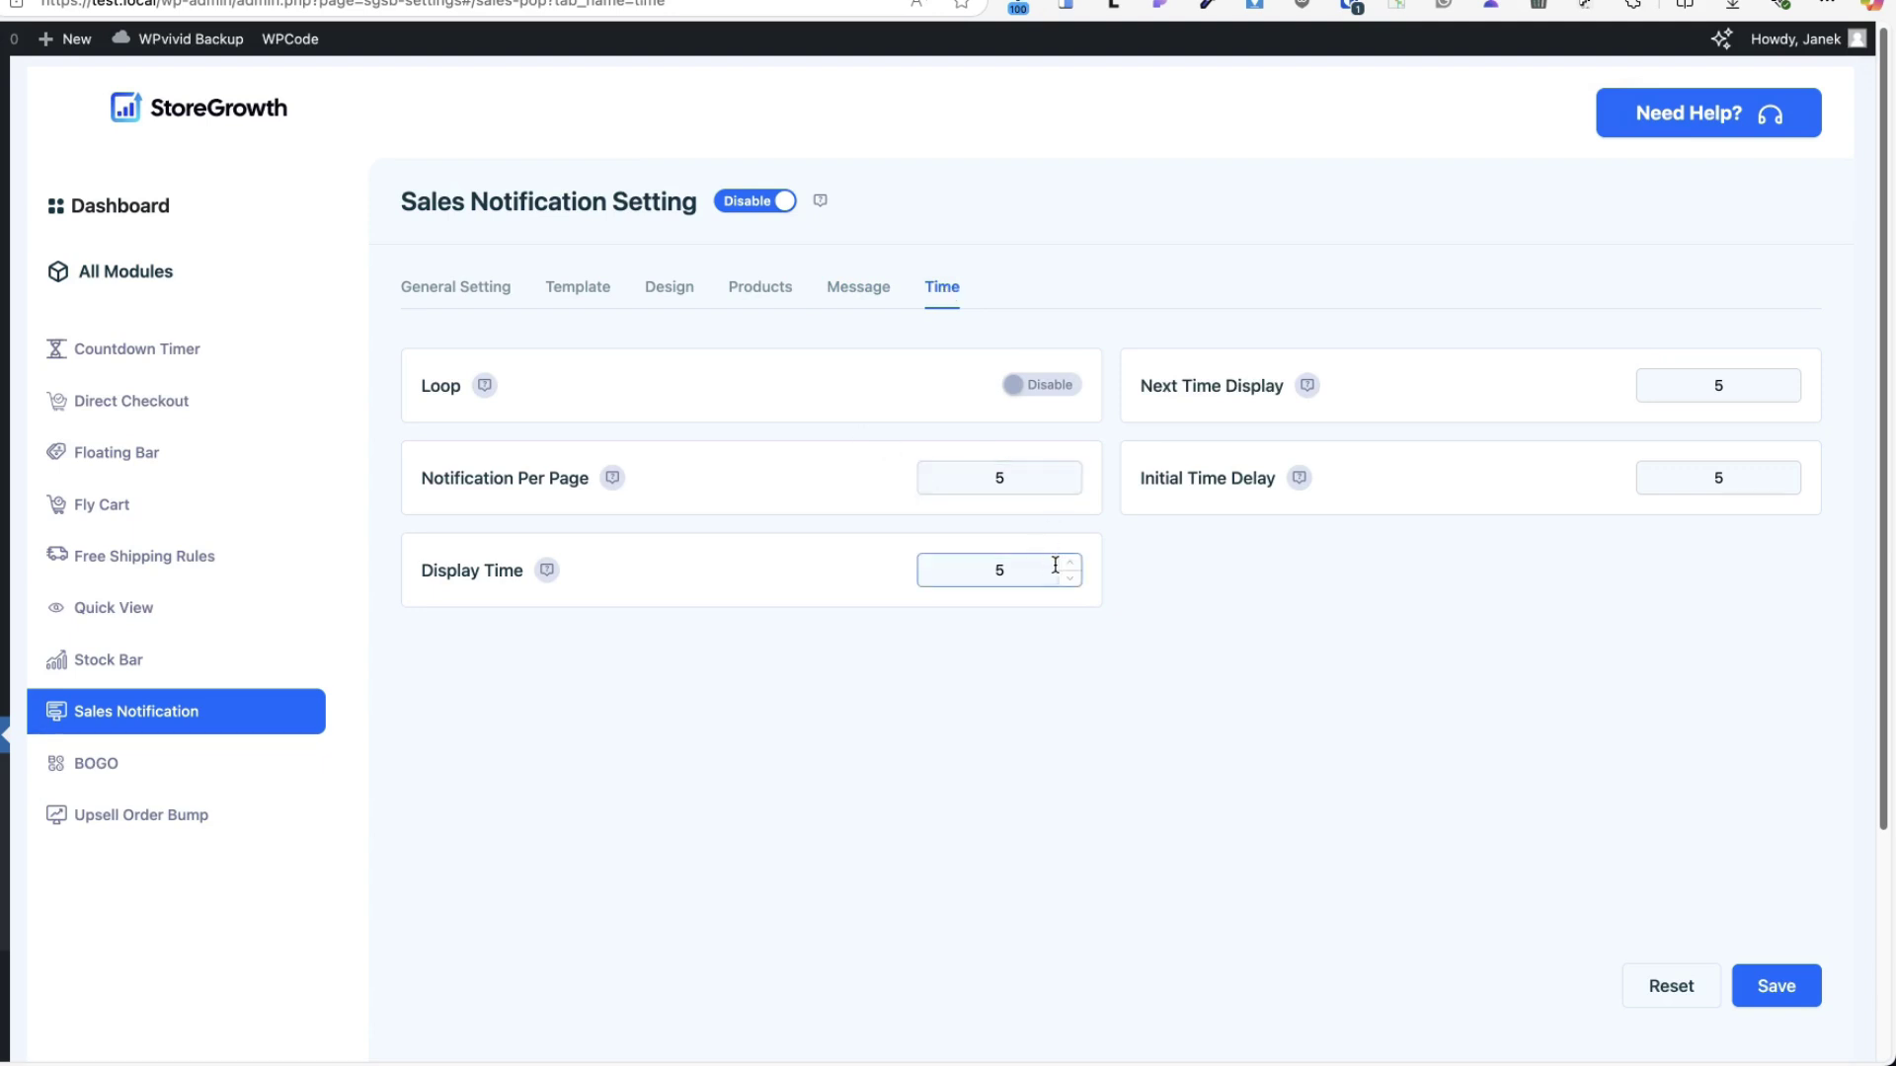
click(1791, 384)
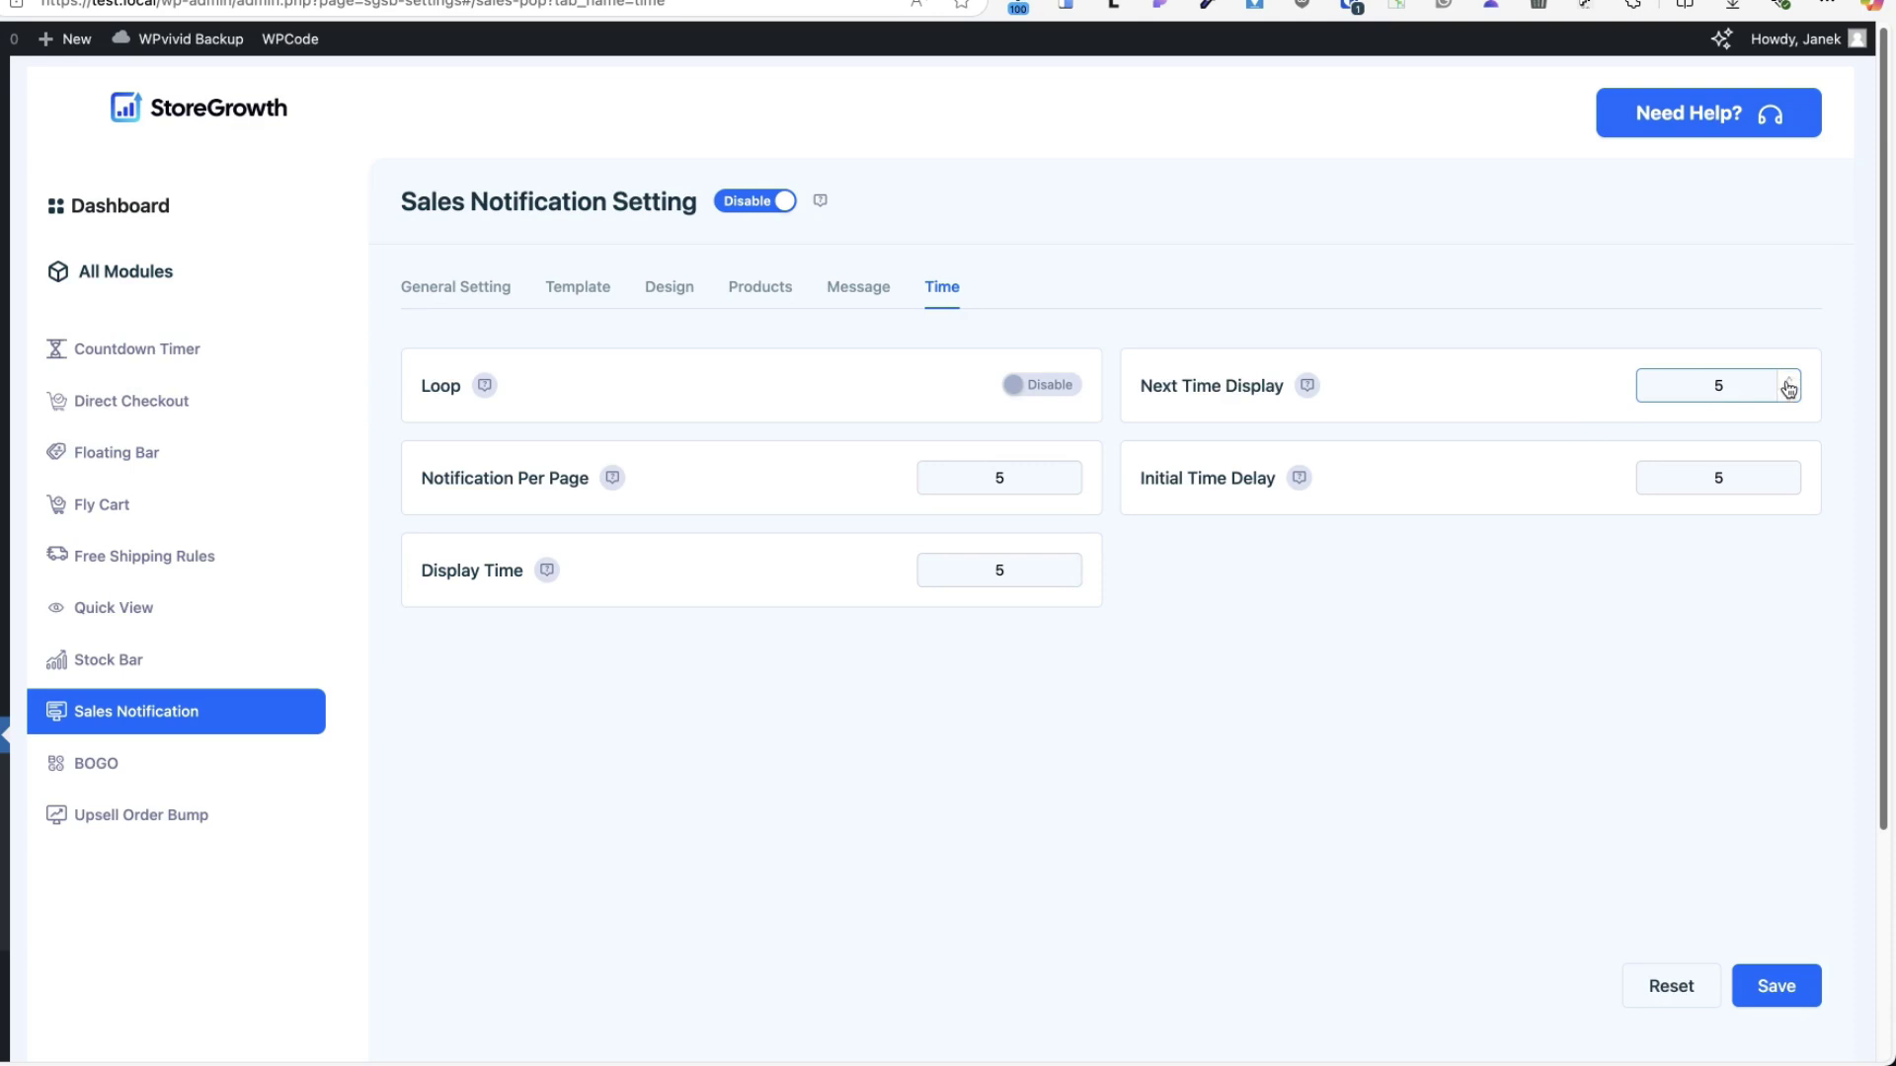
click(1767, 477)
click(1242, 419)
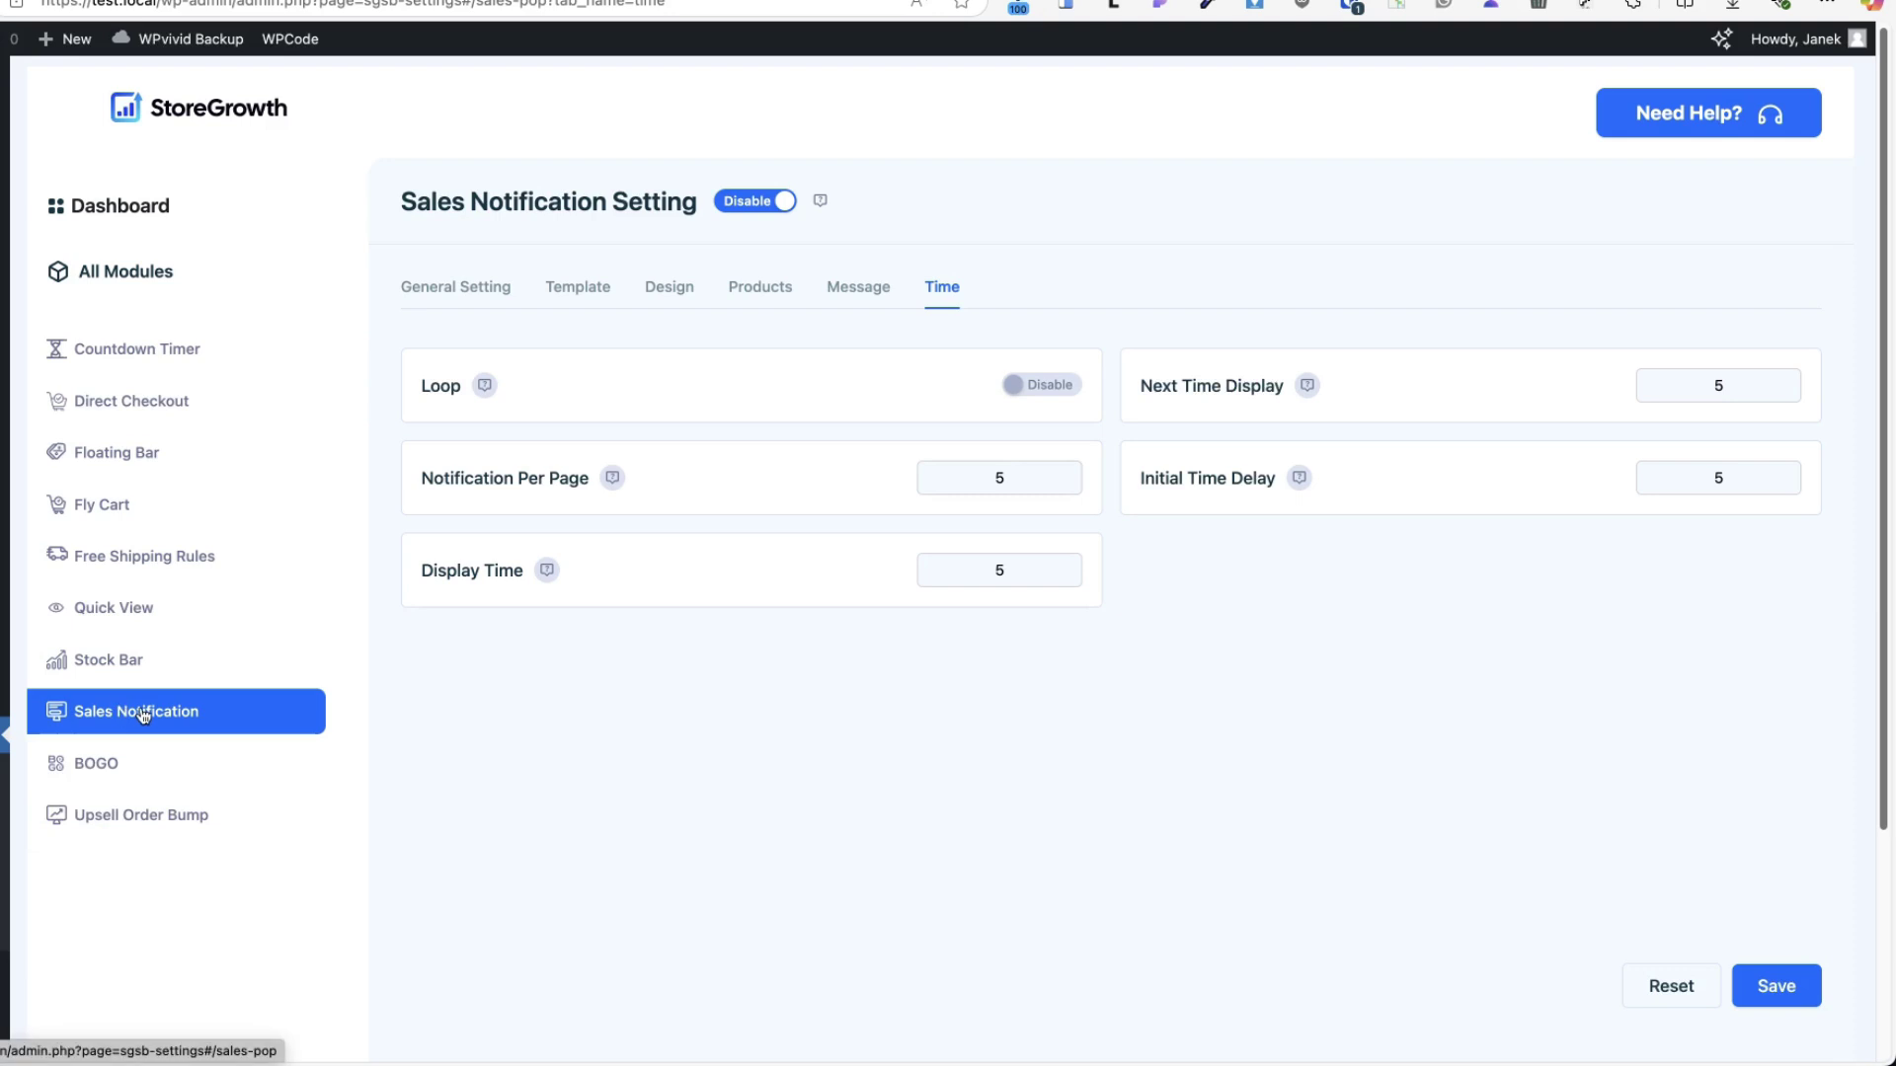
- Open the BOGO offer list and delete the existing "2 for 1" offer
click(148, 763)
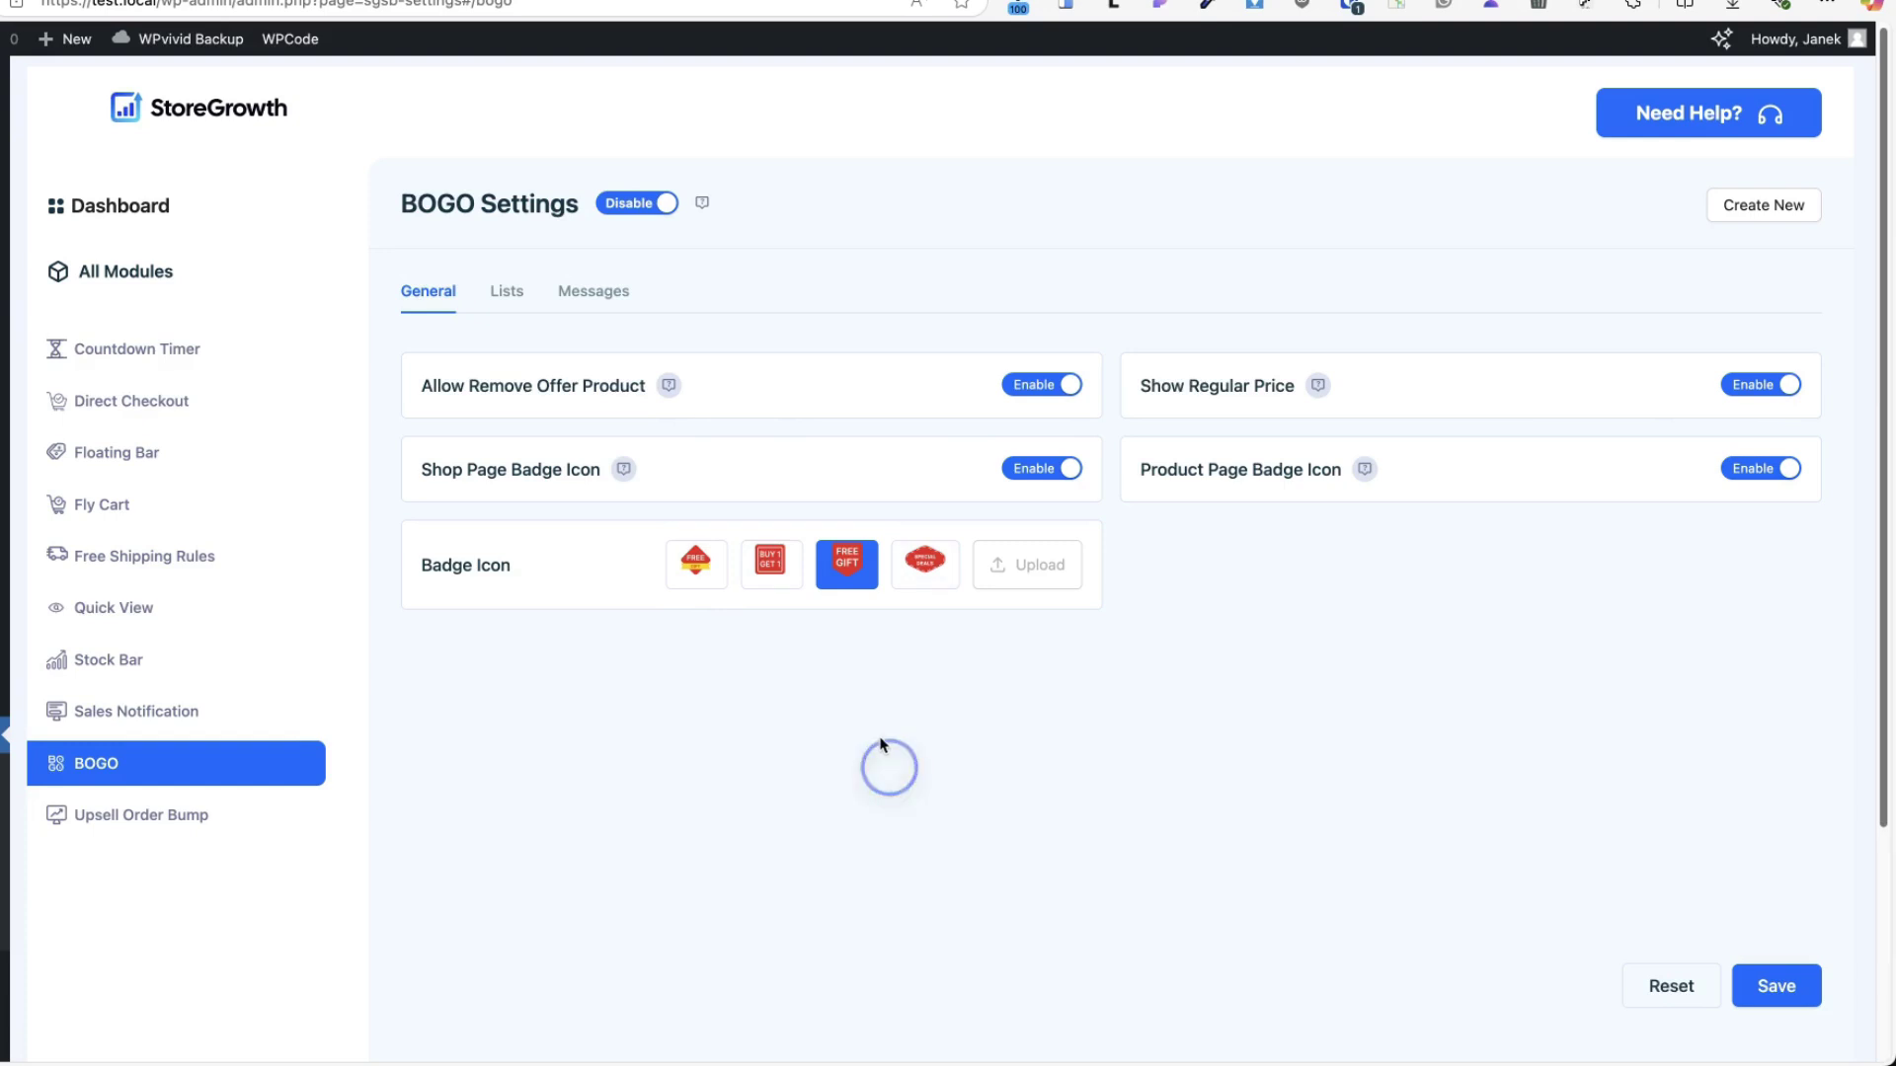
click(511, 289)
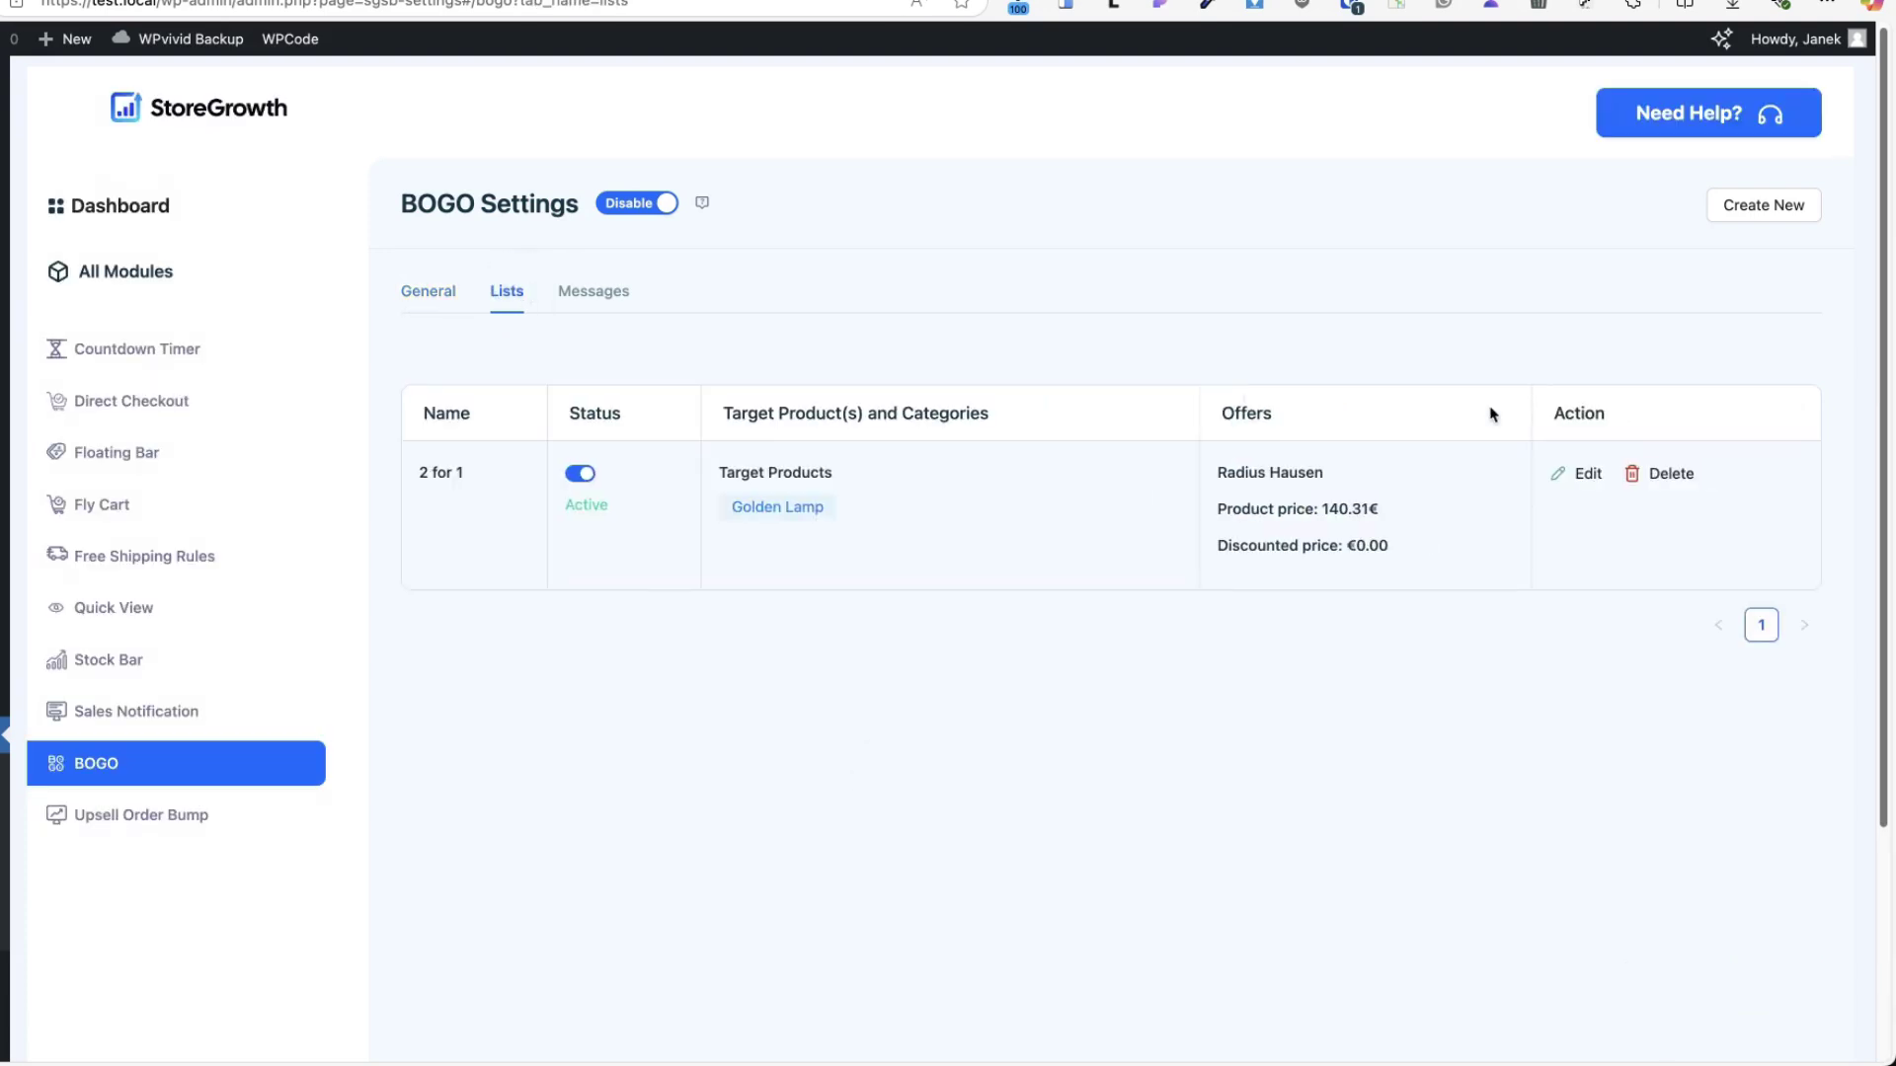
click(1651, 474)
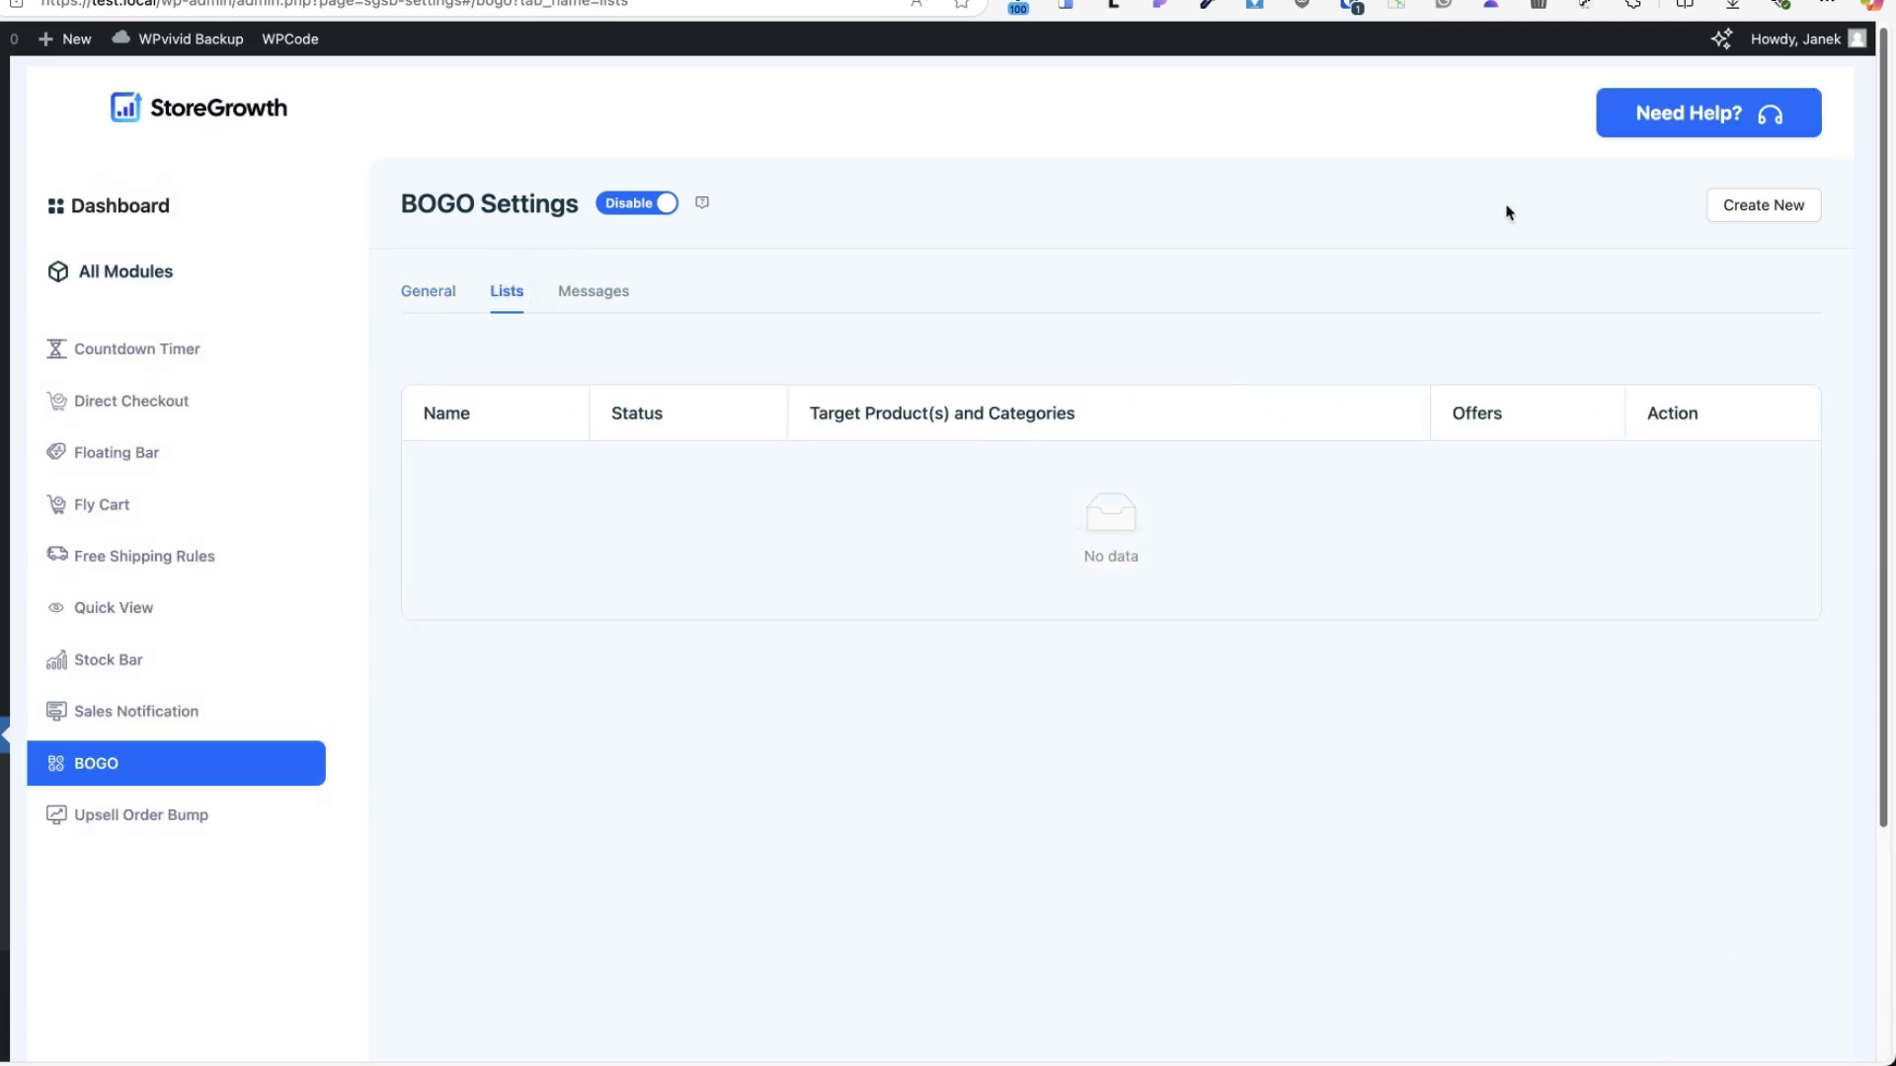
- Create a new BOGO offer named "Buy 2 to get 1" with Golden Lamp as its target product
click(1724, 211)
click(987, 394)
text(Buy 2 to get )
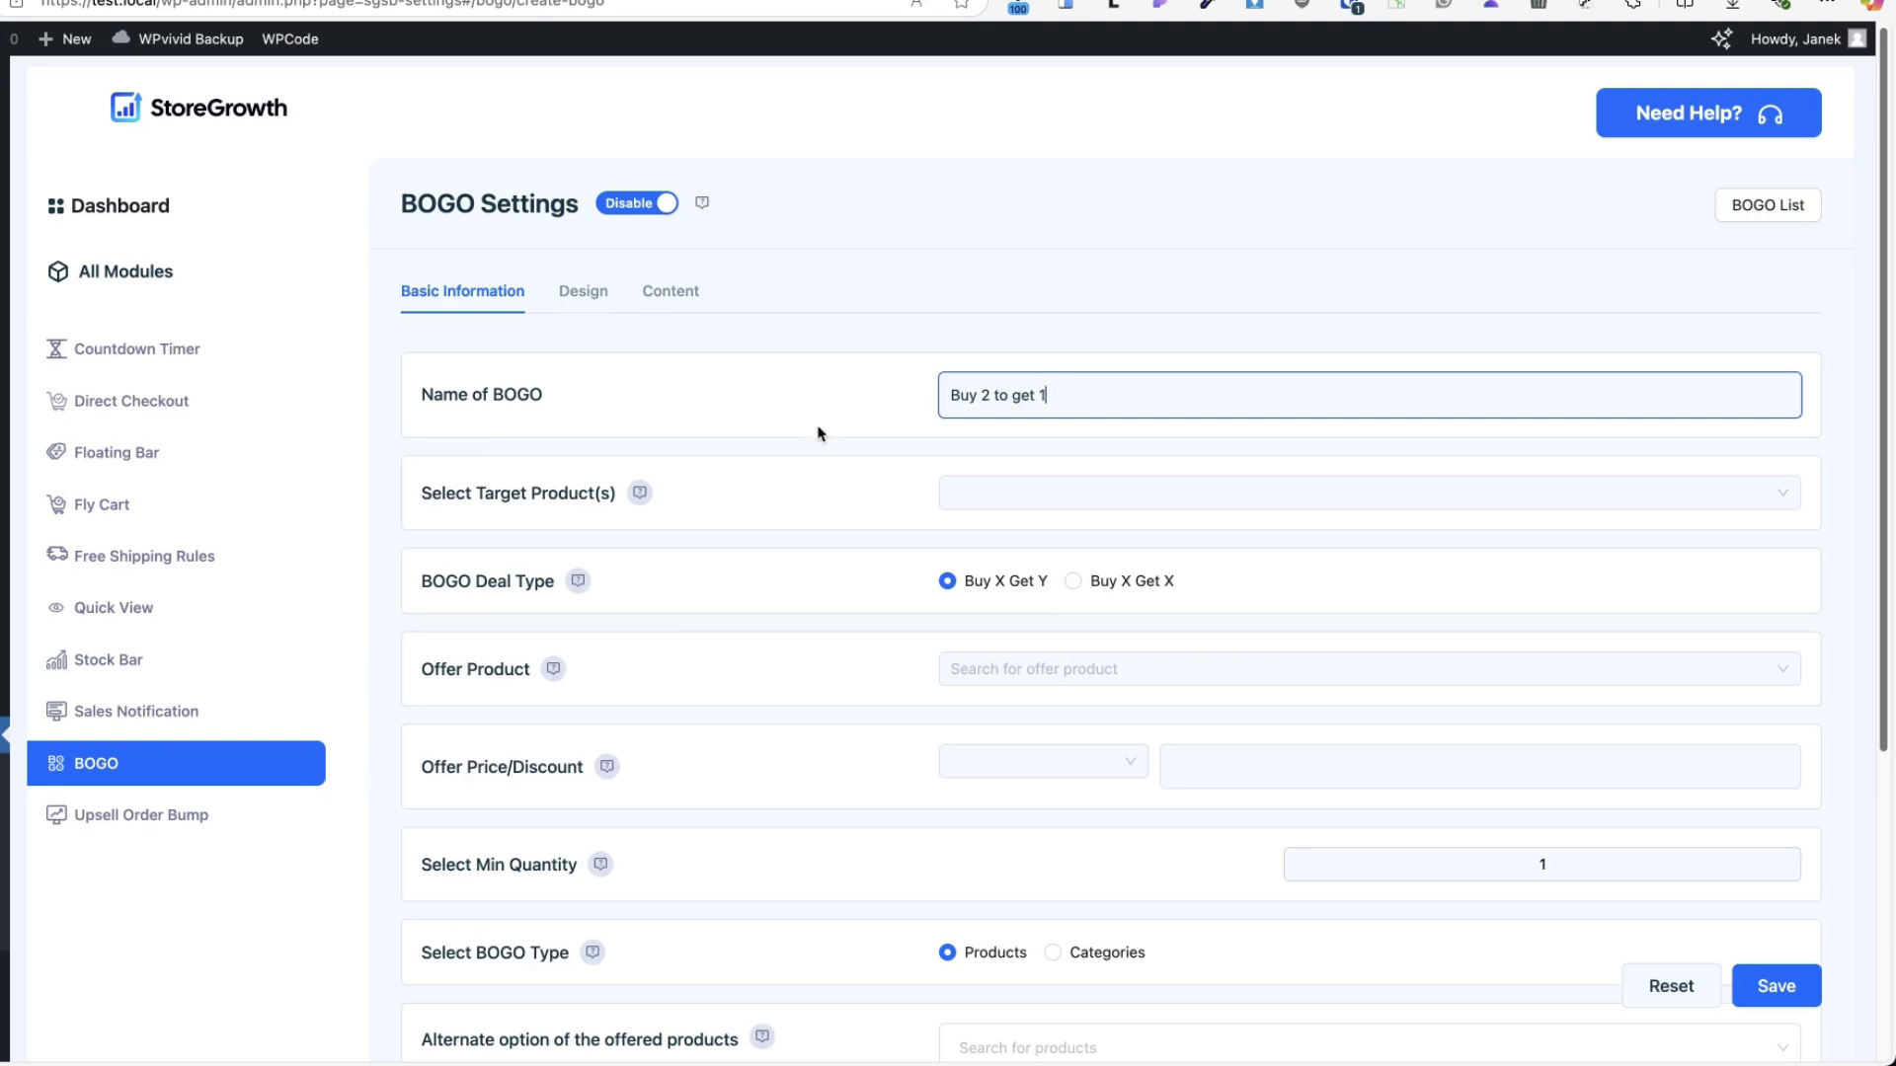
text(1)
click(999, 490)
click(1003, 534)
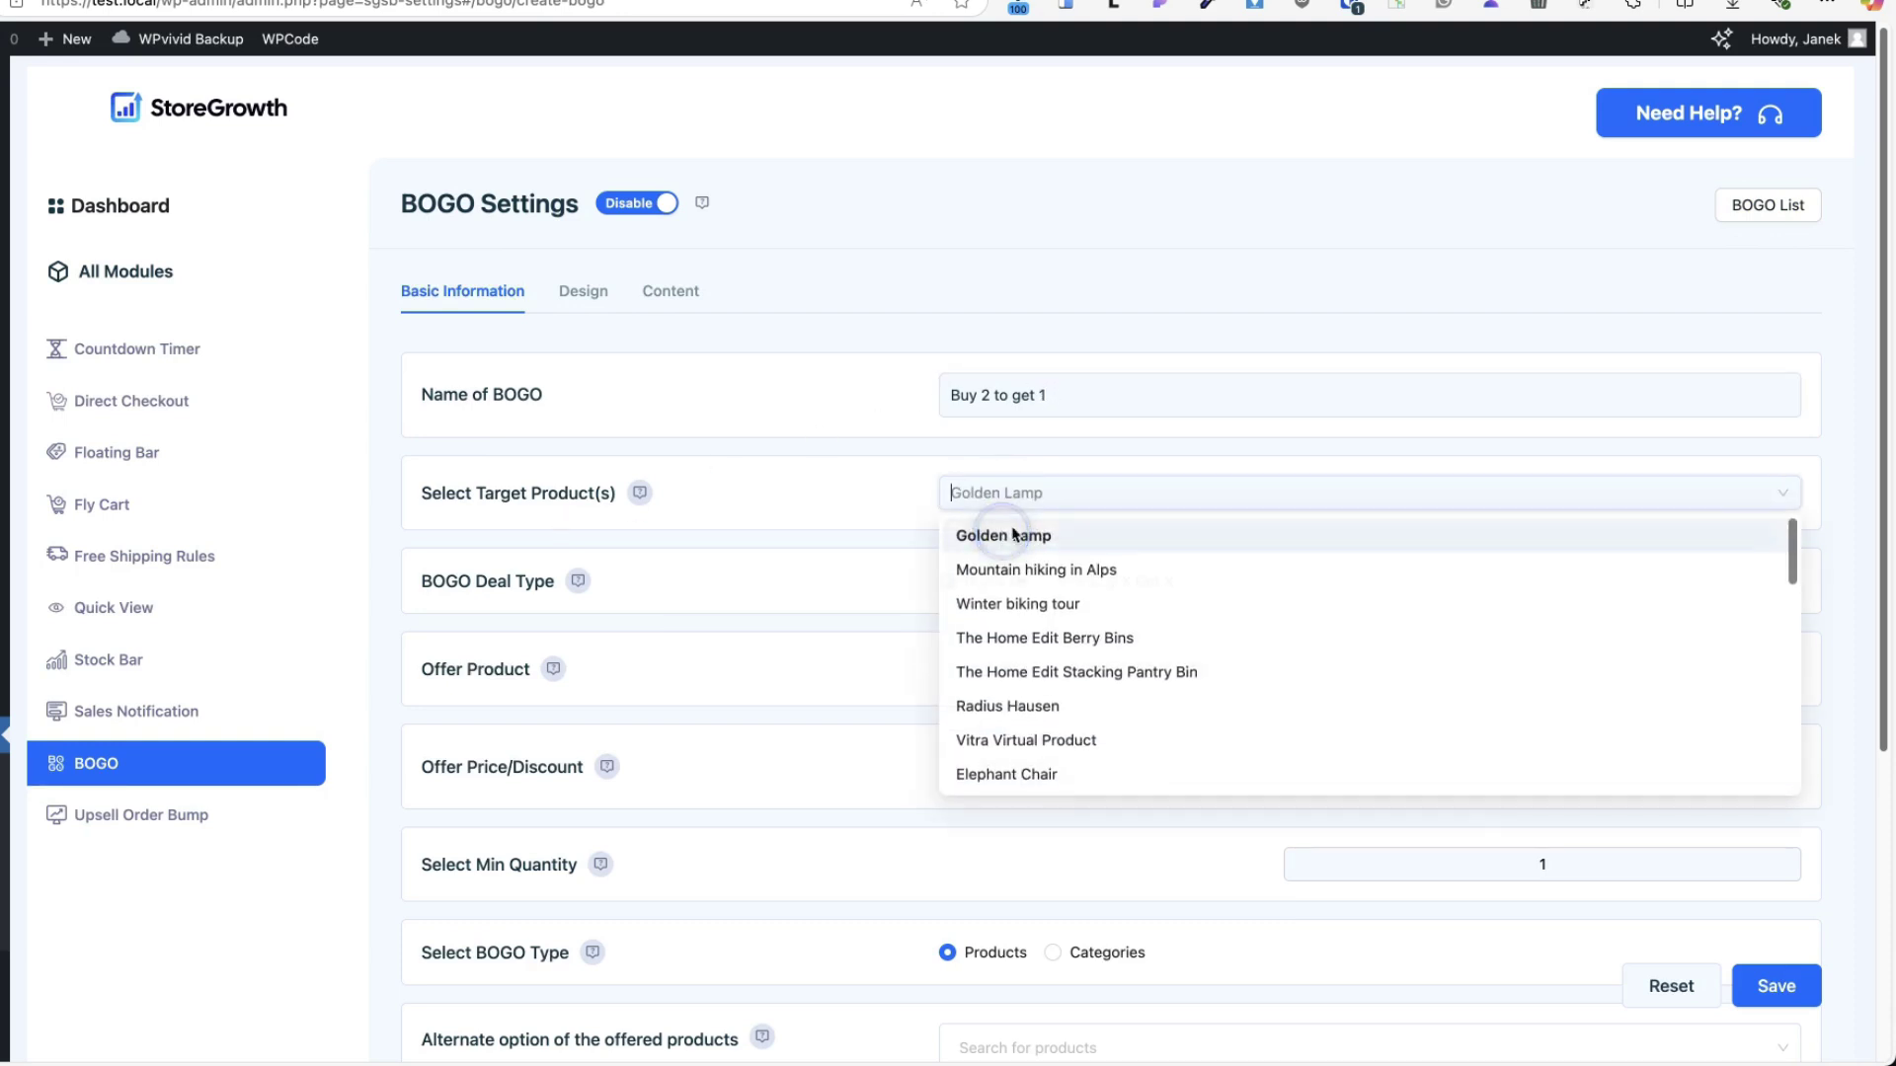
- Choose Radius Hausen as the offer product for the Buy X Get Y deal
scroll(596, 436, down, 2)
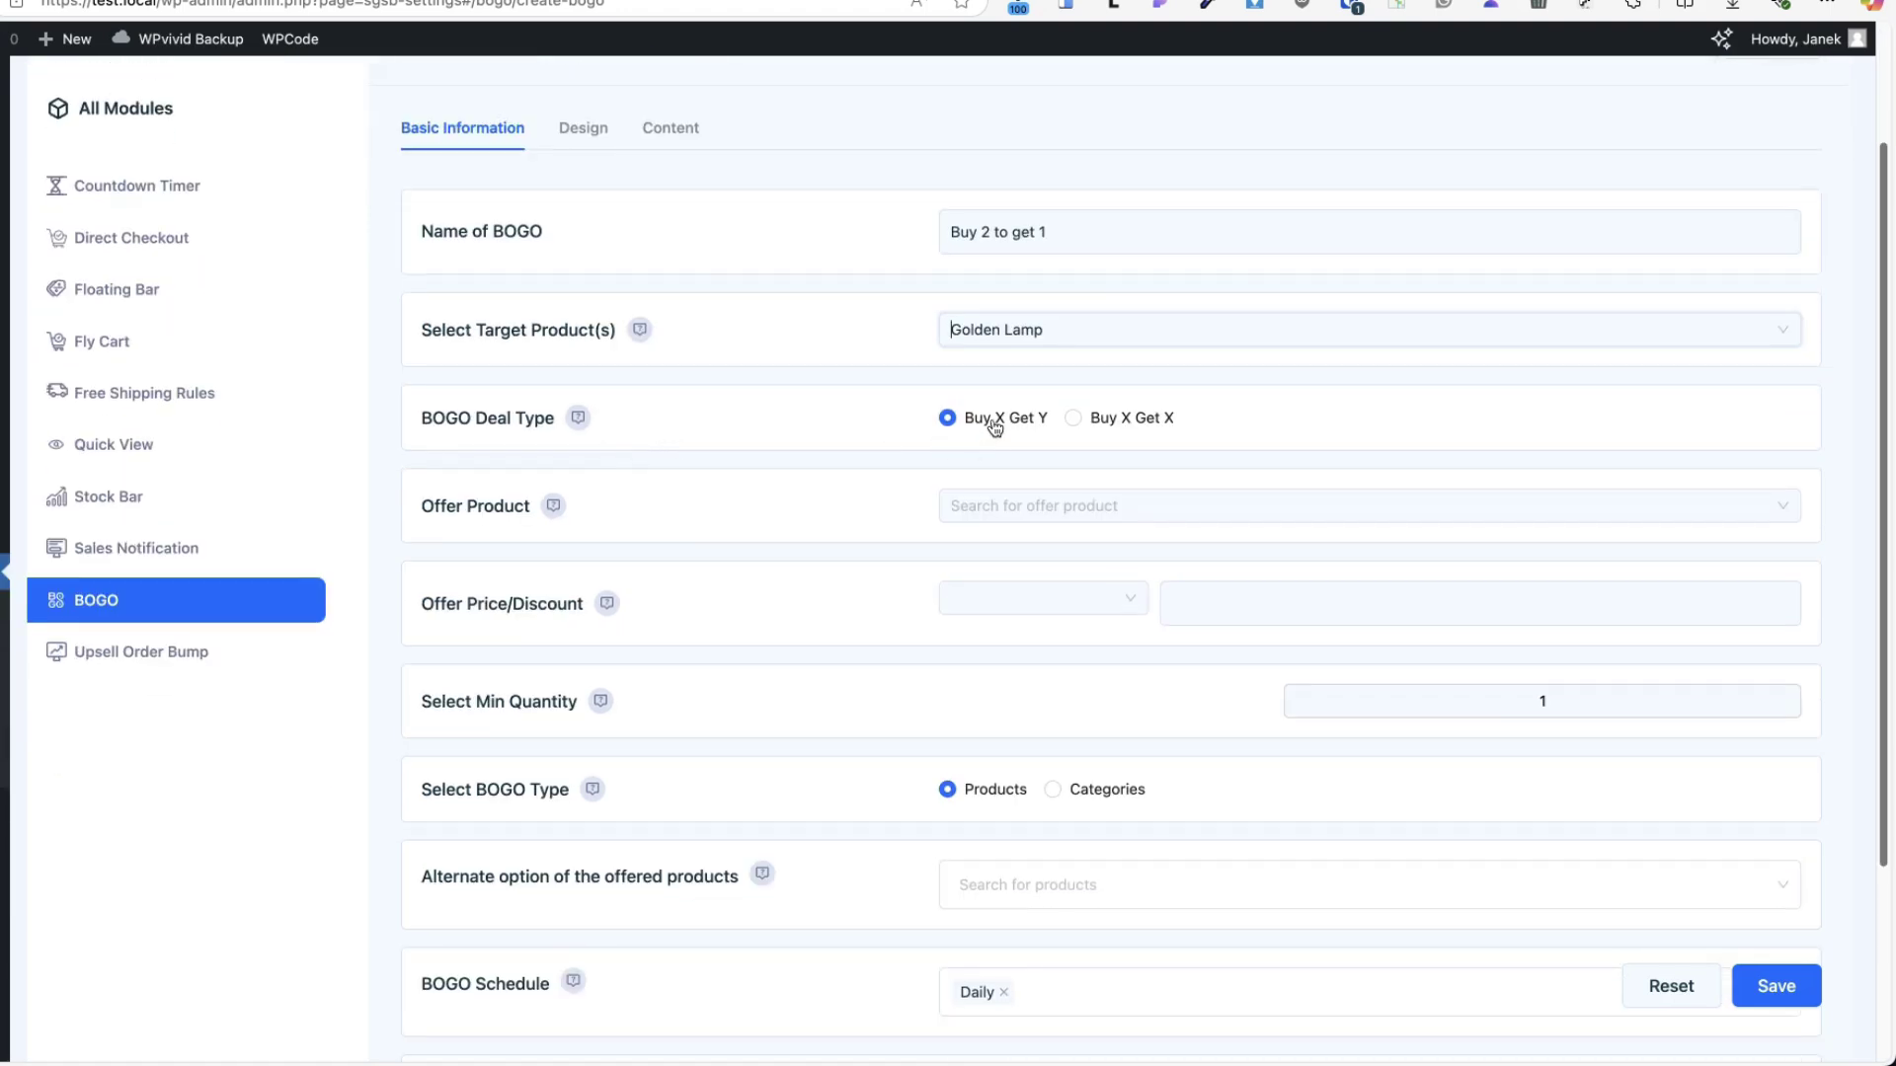
click(1047, 508)
click(1041, 720)
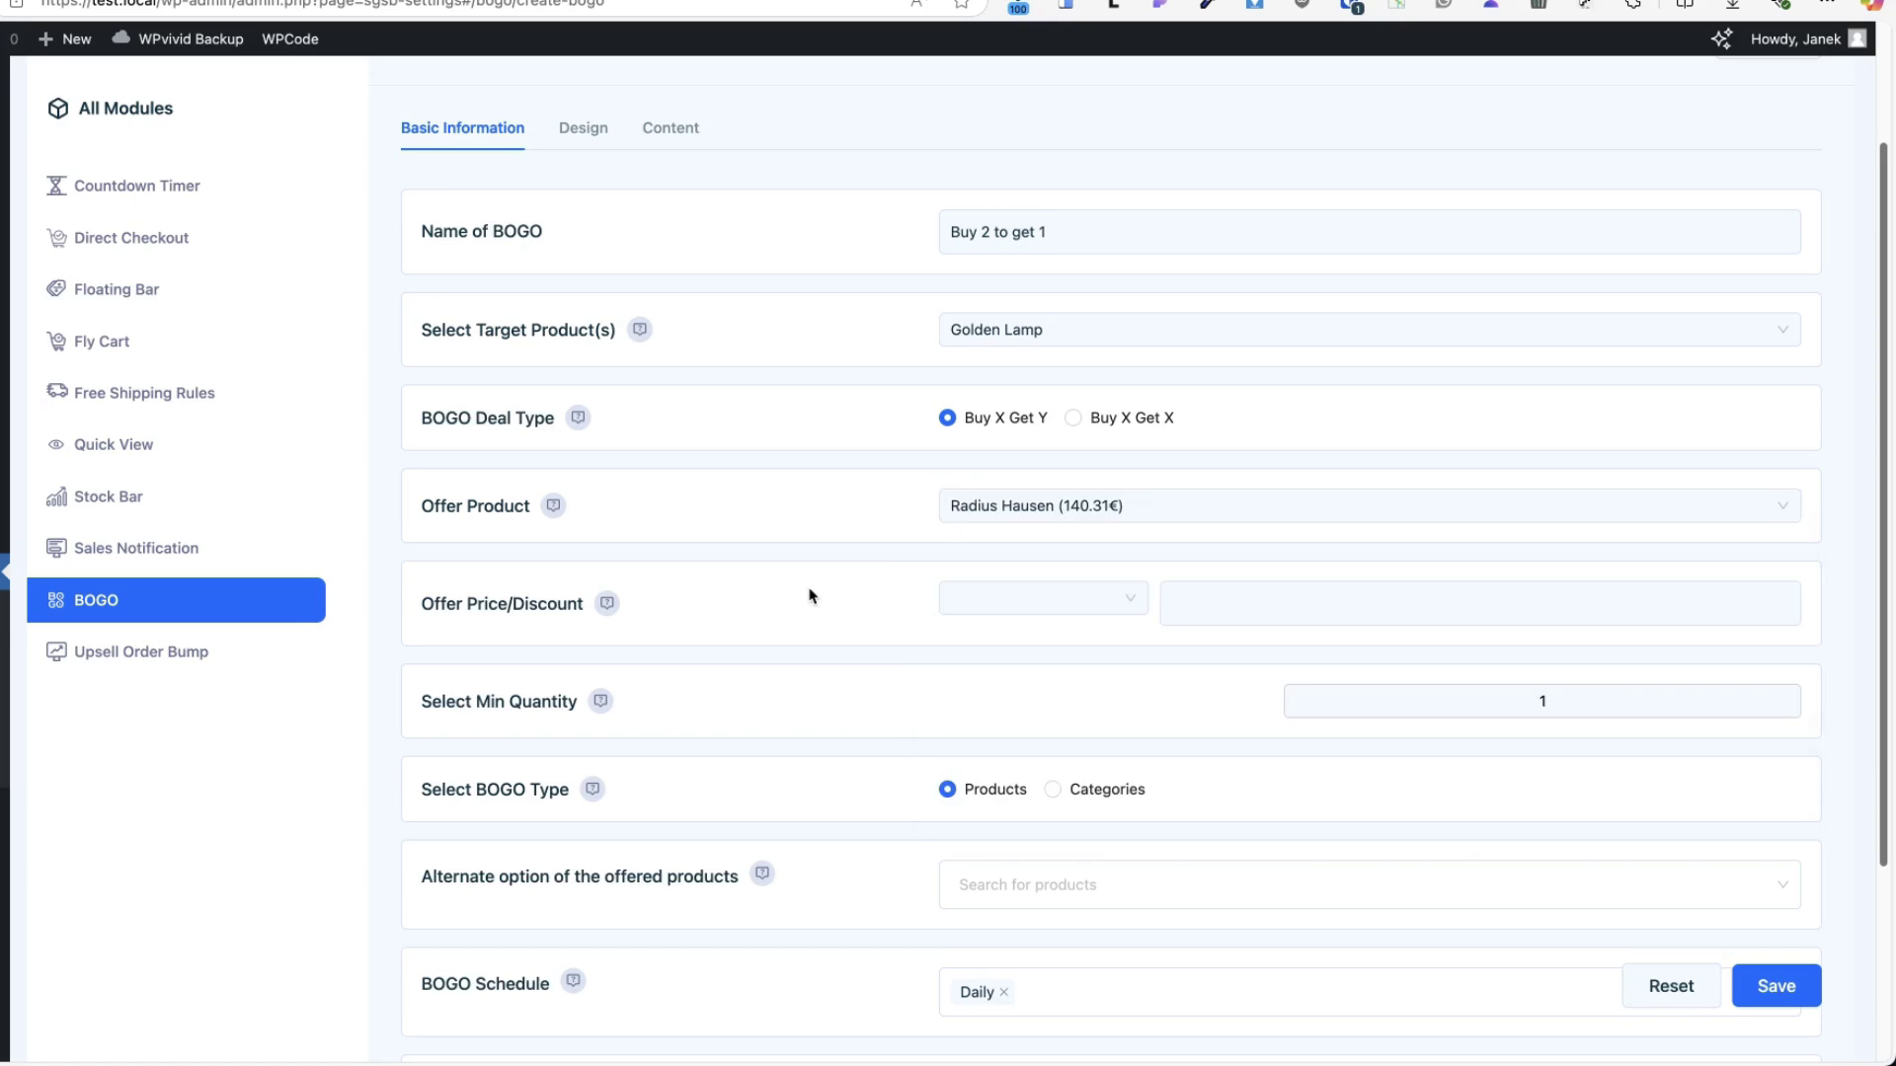
- Set the BOGO offer price to Free and the minimum quantity to 2
scroll(808, 593, down, 1)
click(1042, 524)
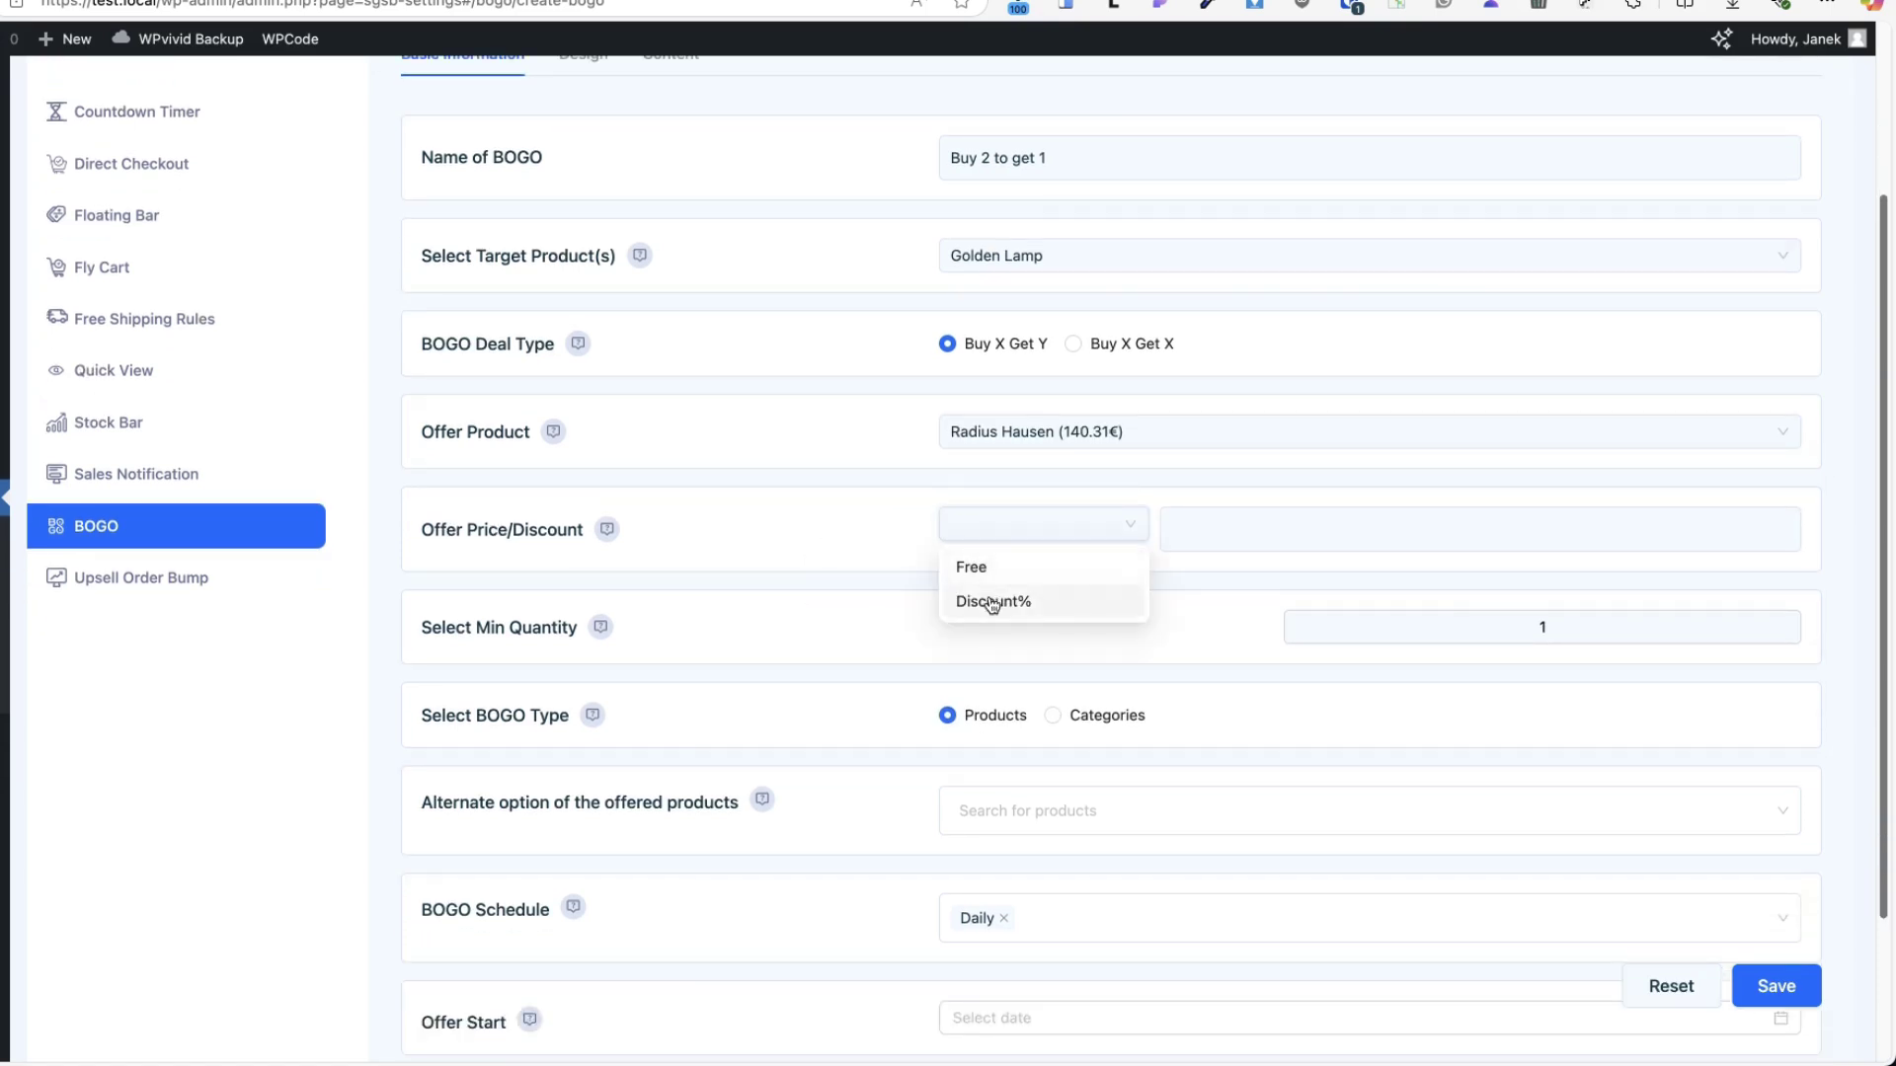
click(982, 566)
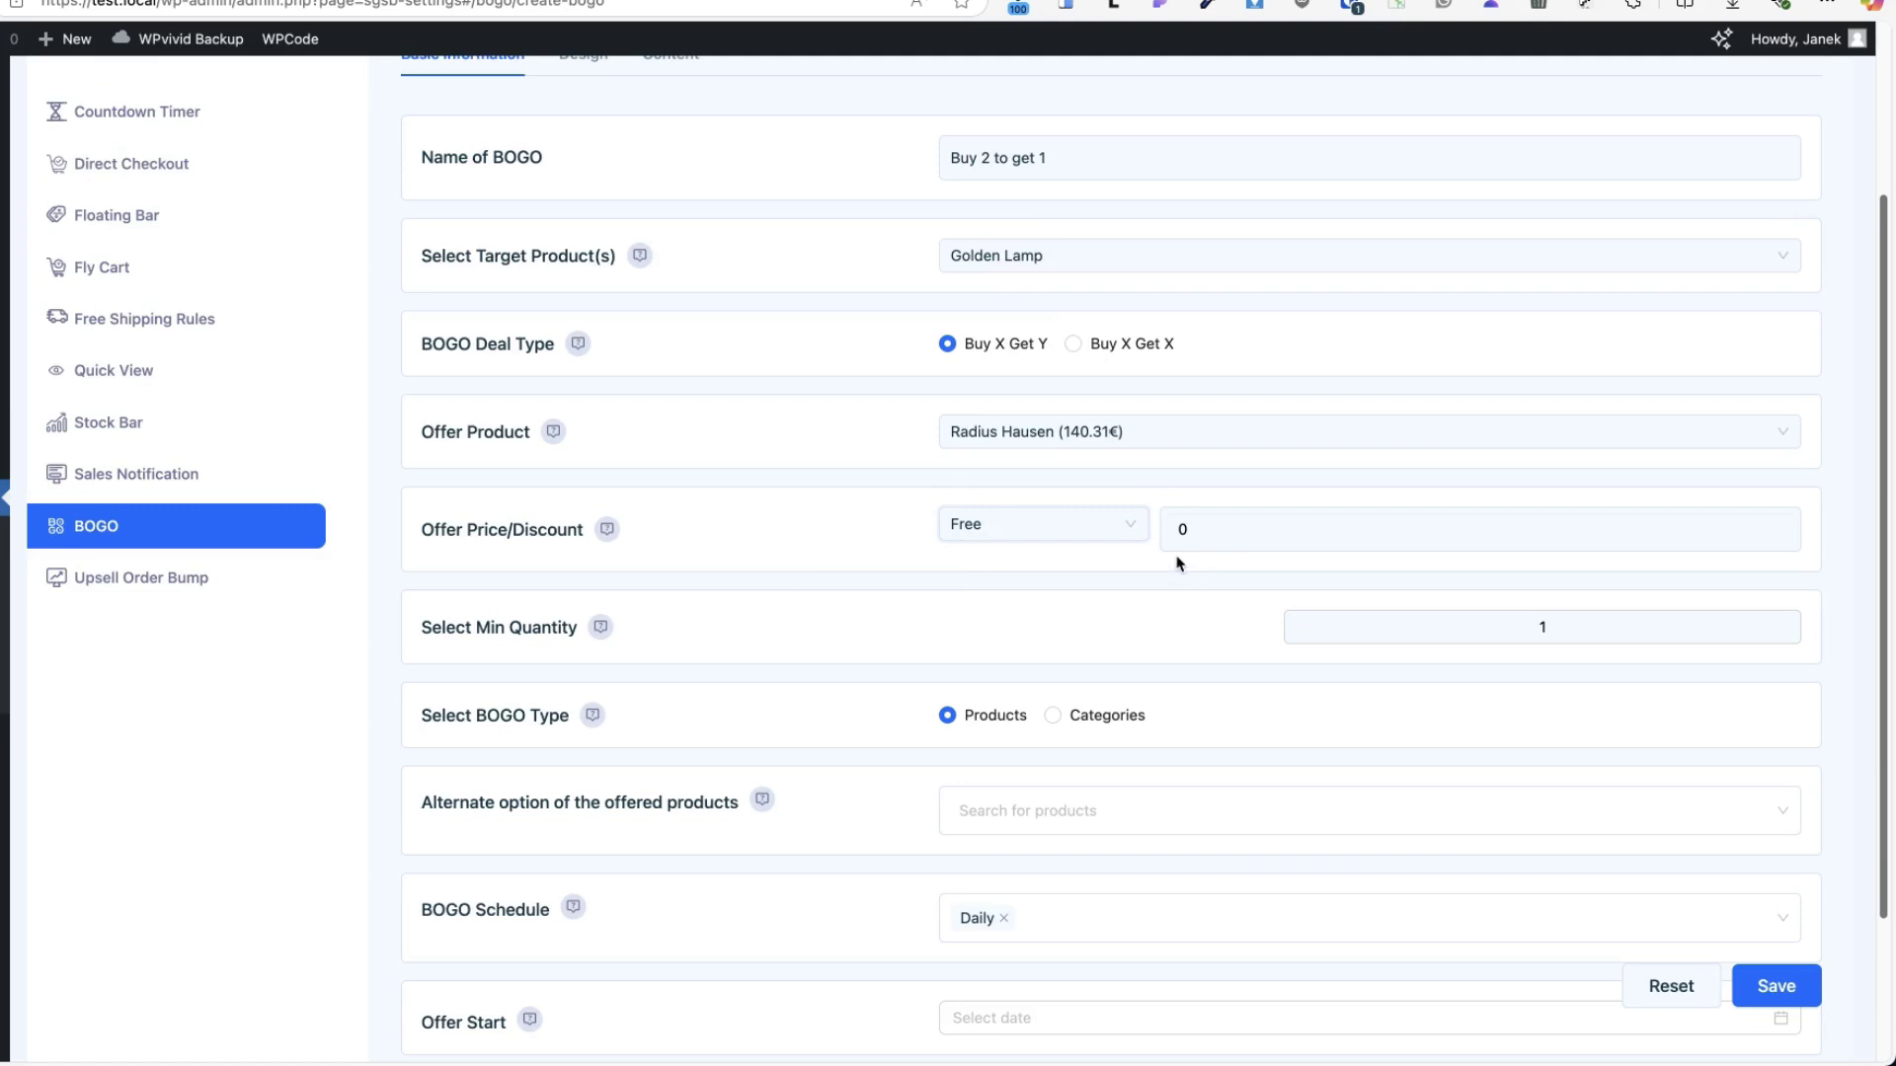
scroll(1731, 574, down, 1)
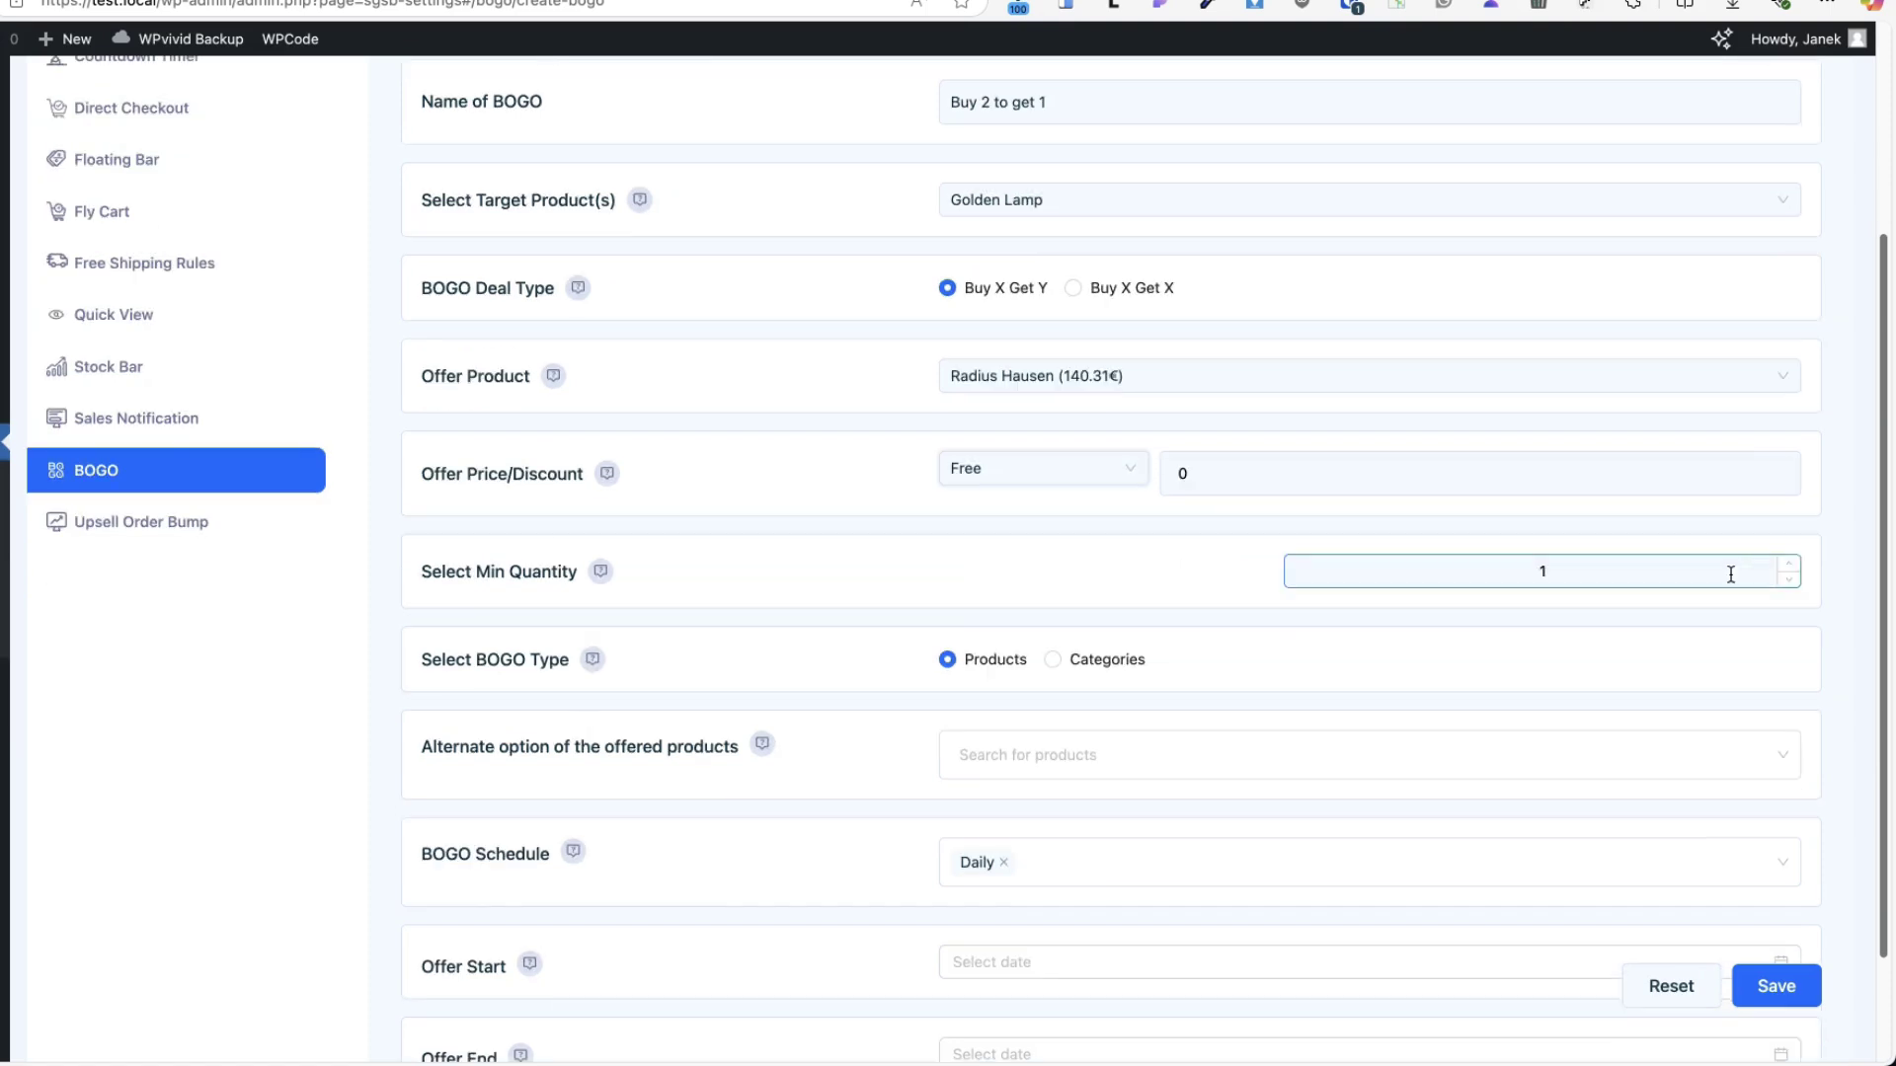
click(1793, 566)
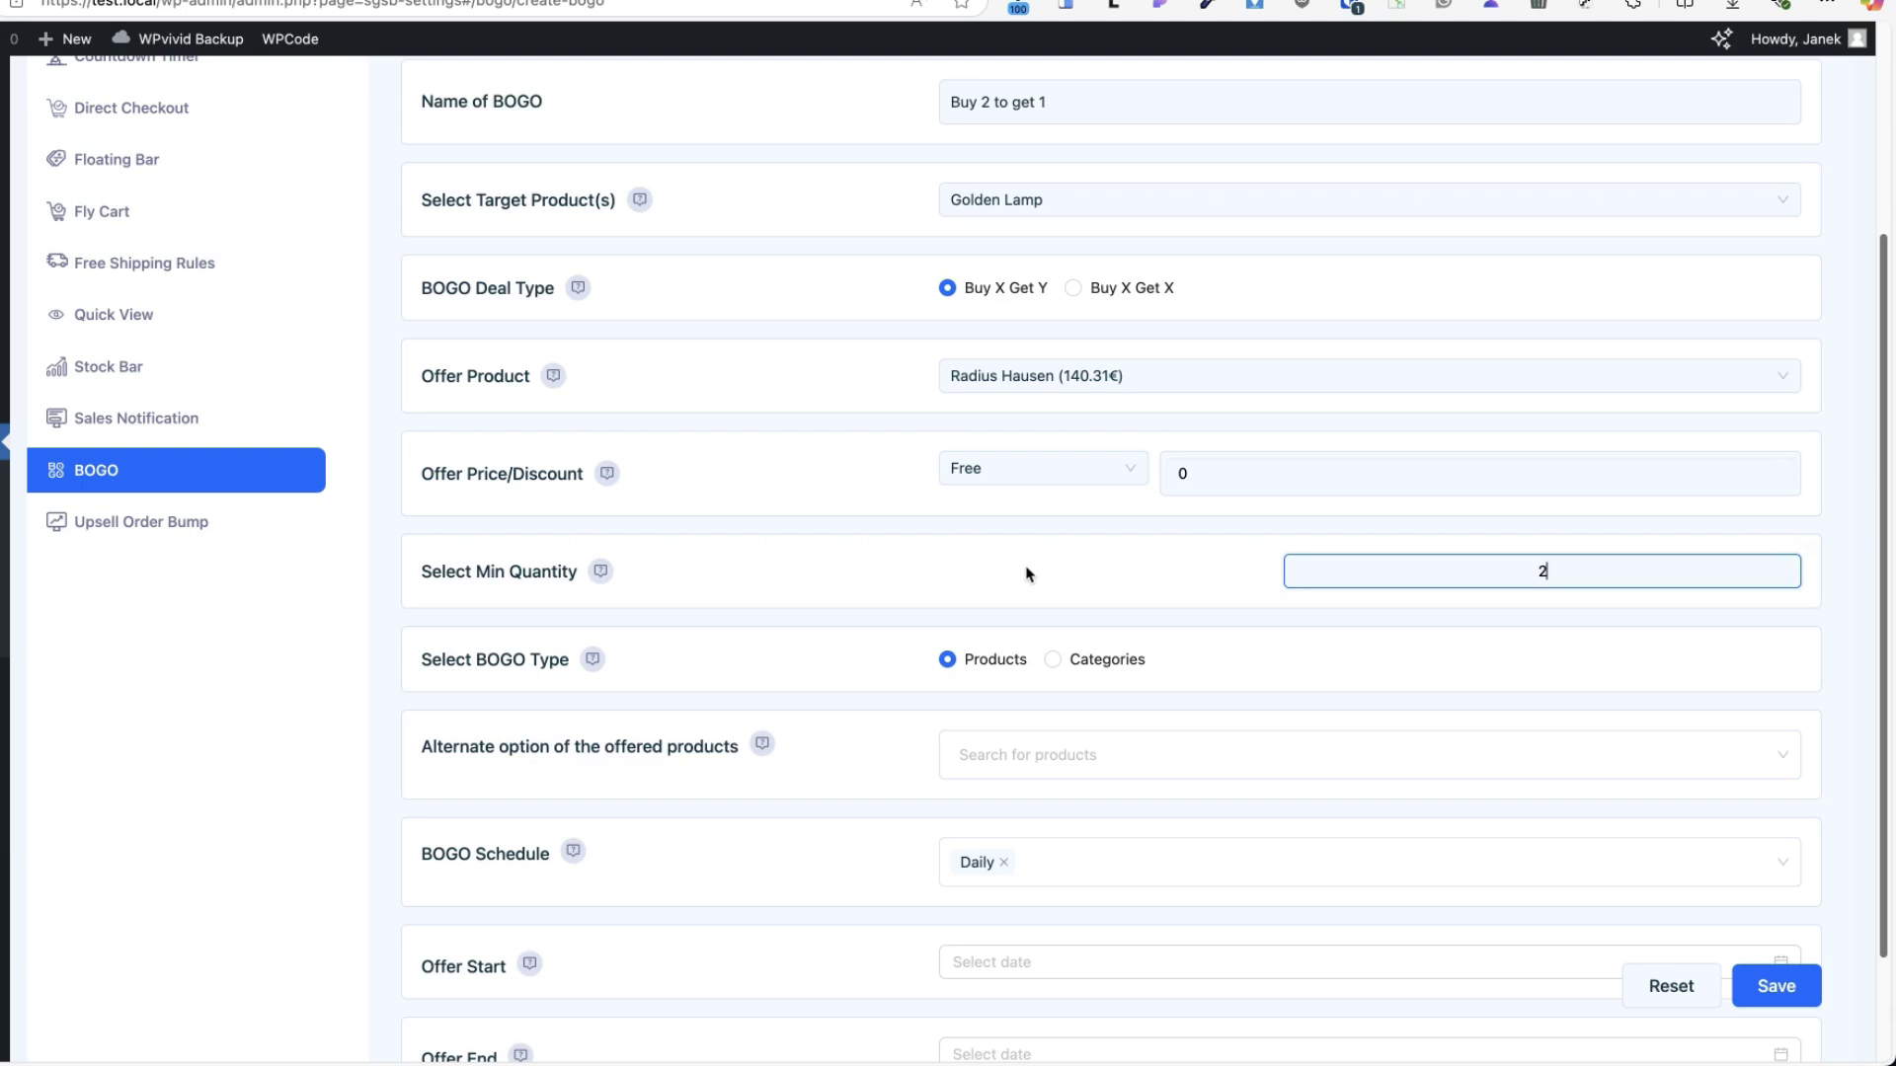
- Preview the Categories BOGO type, return to Products, and look through the alternate product choices without picking one
scroll(1600, 570, down, 3)
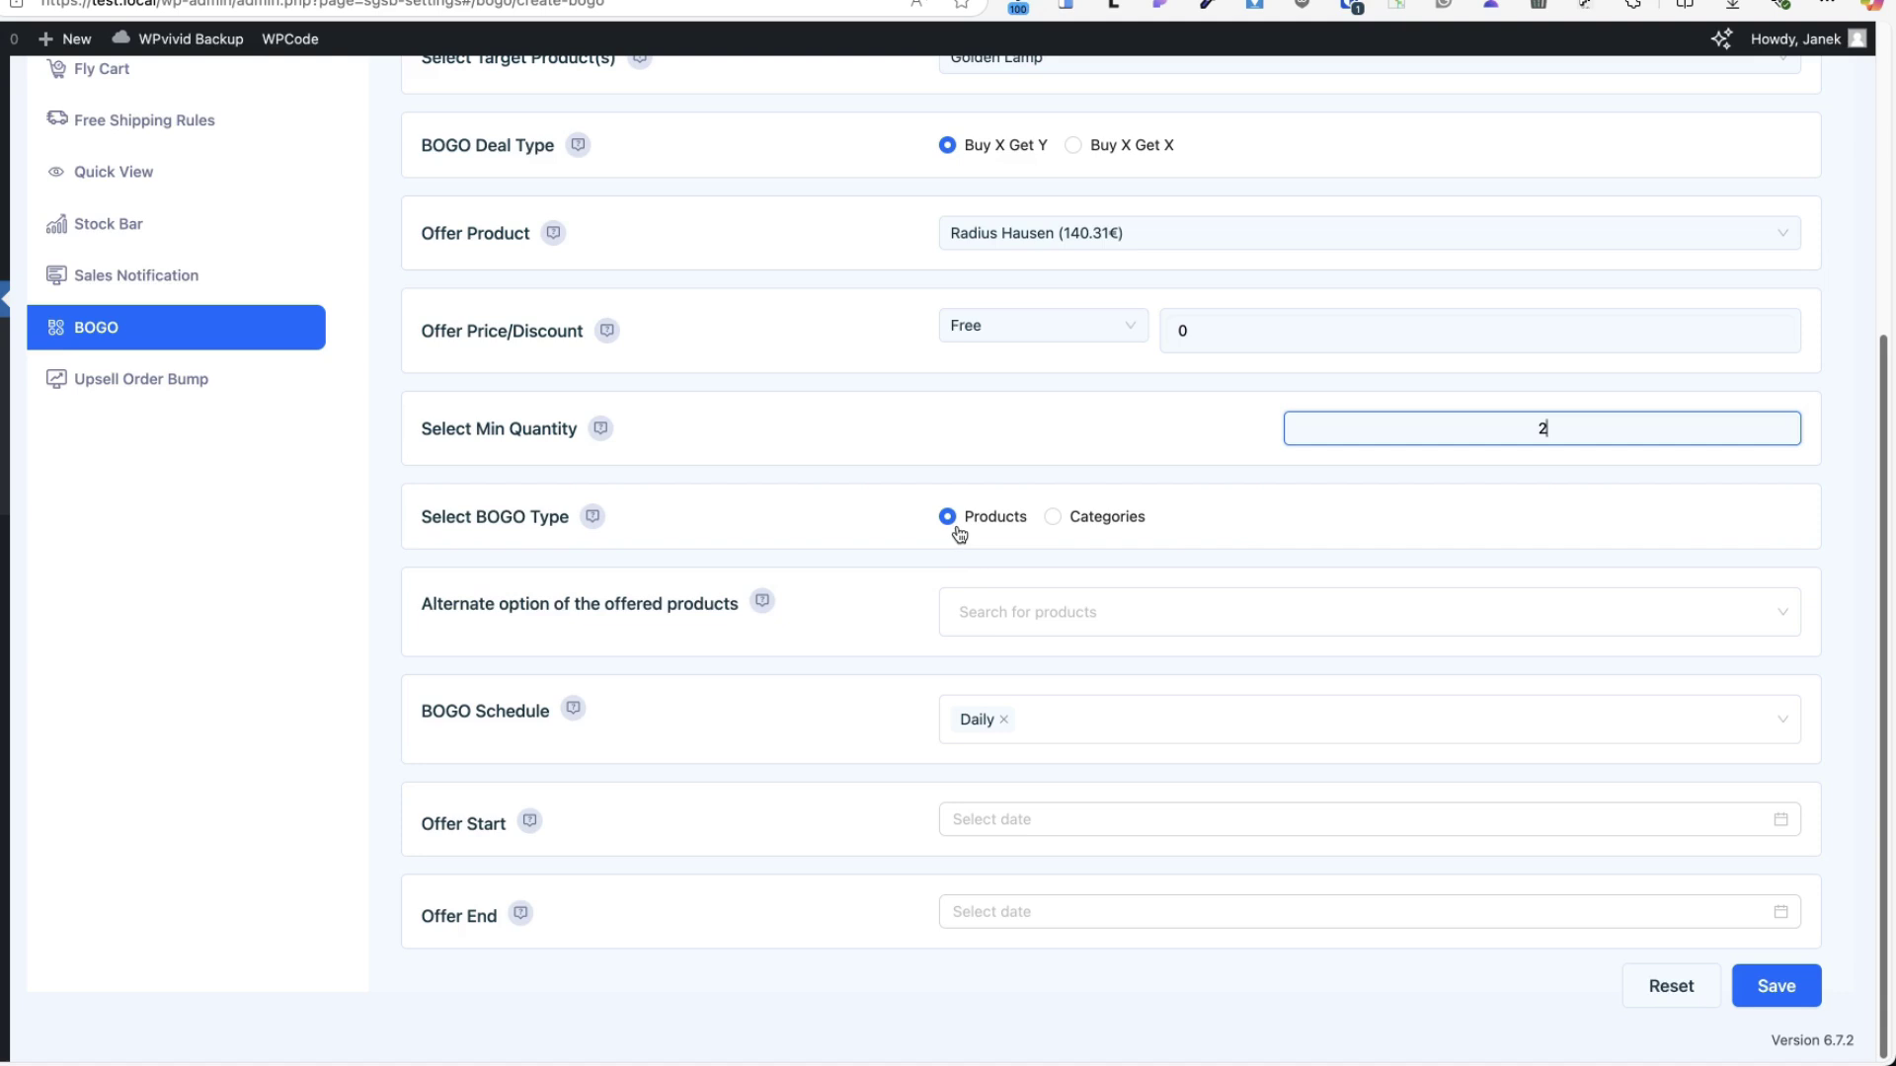
click(1094, 518)
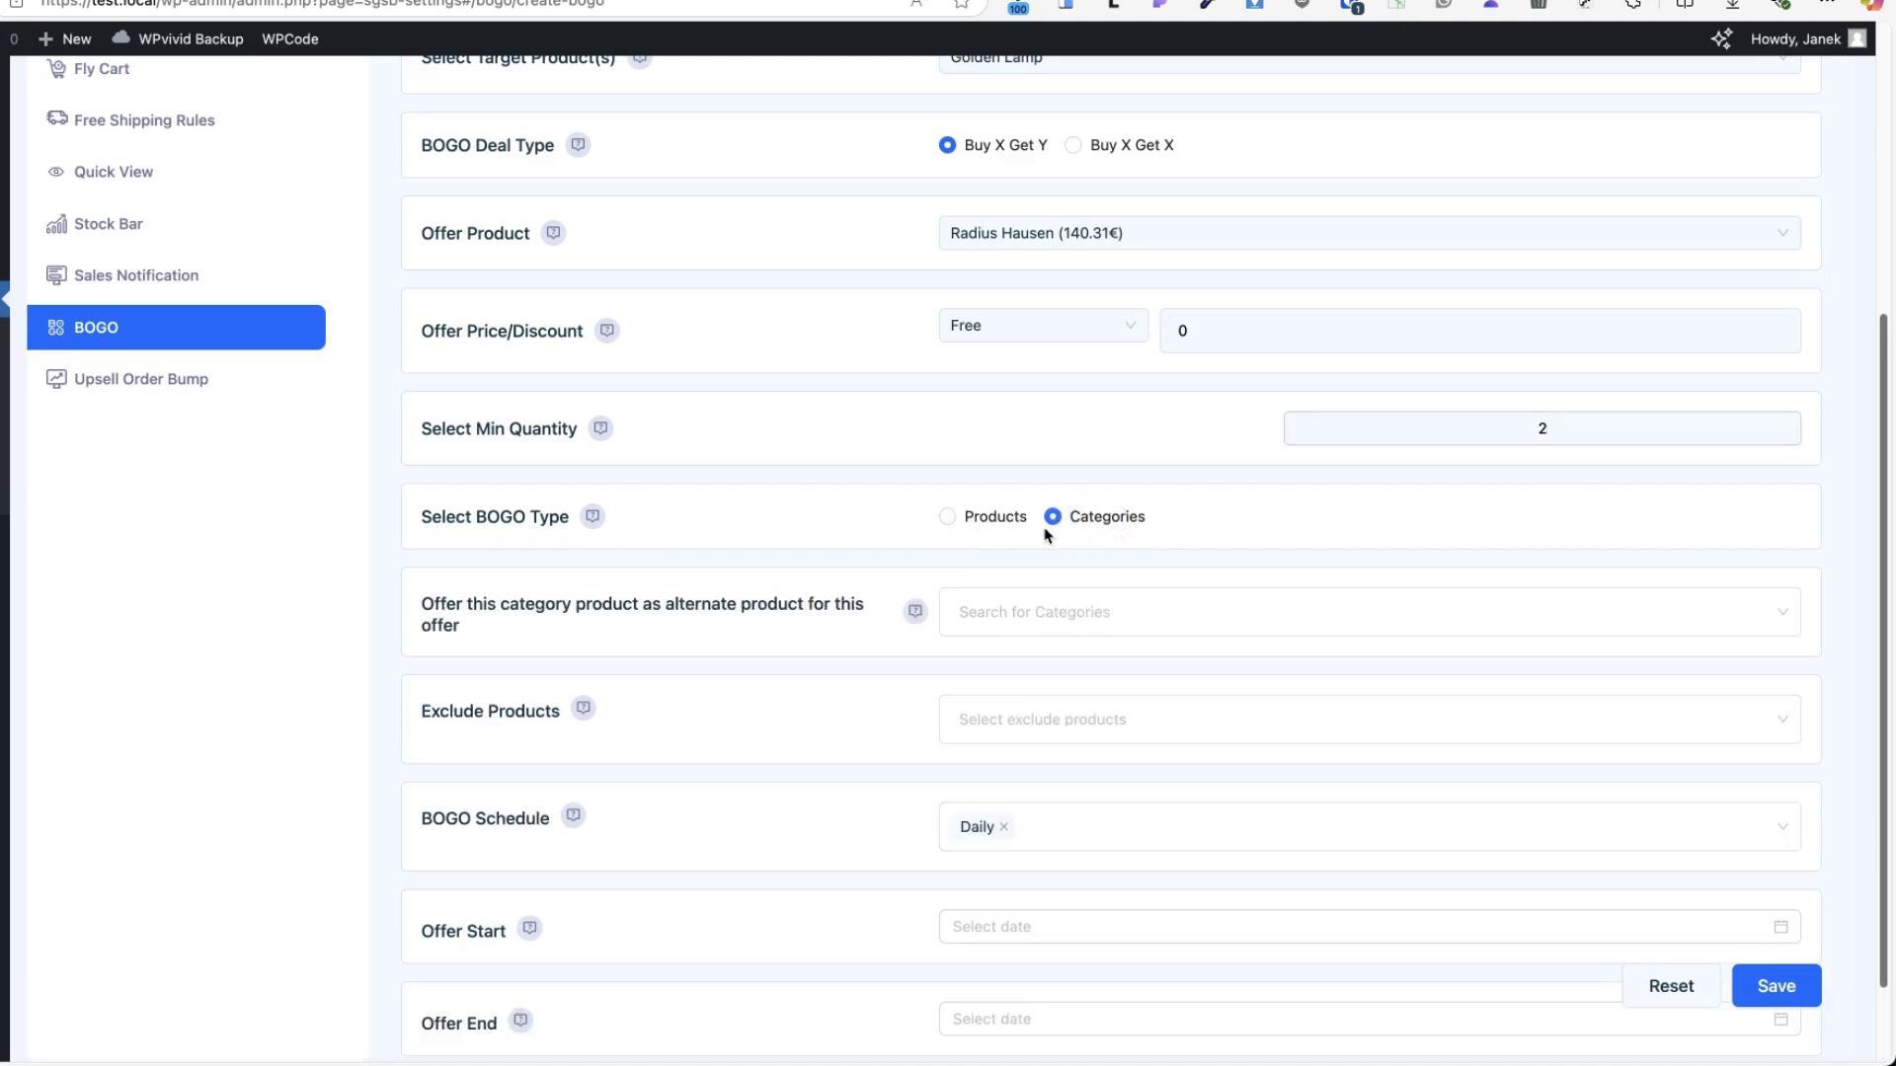
click(954, 516)
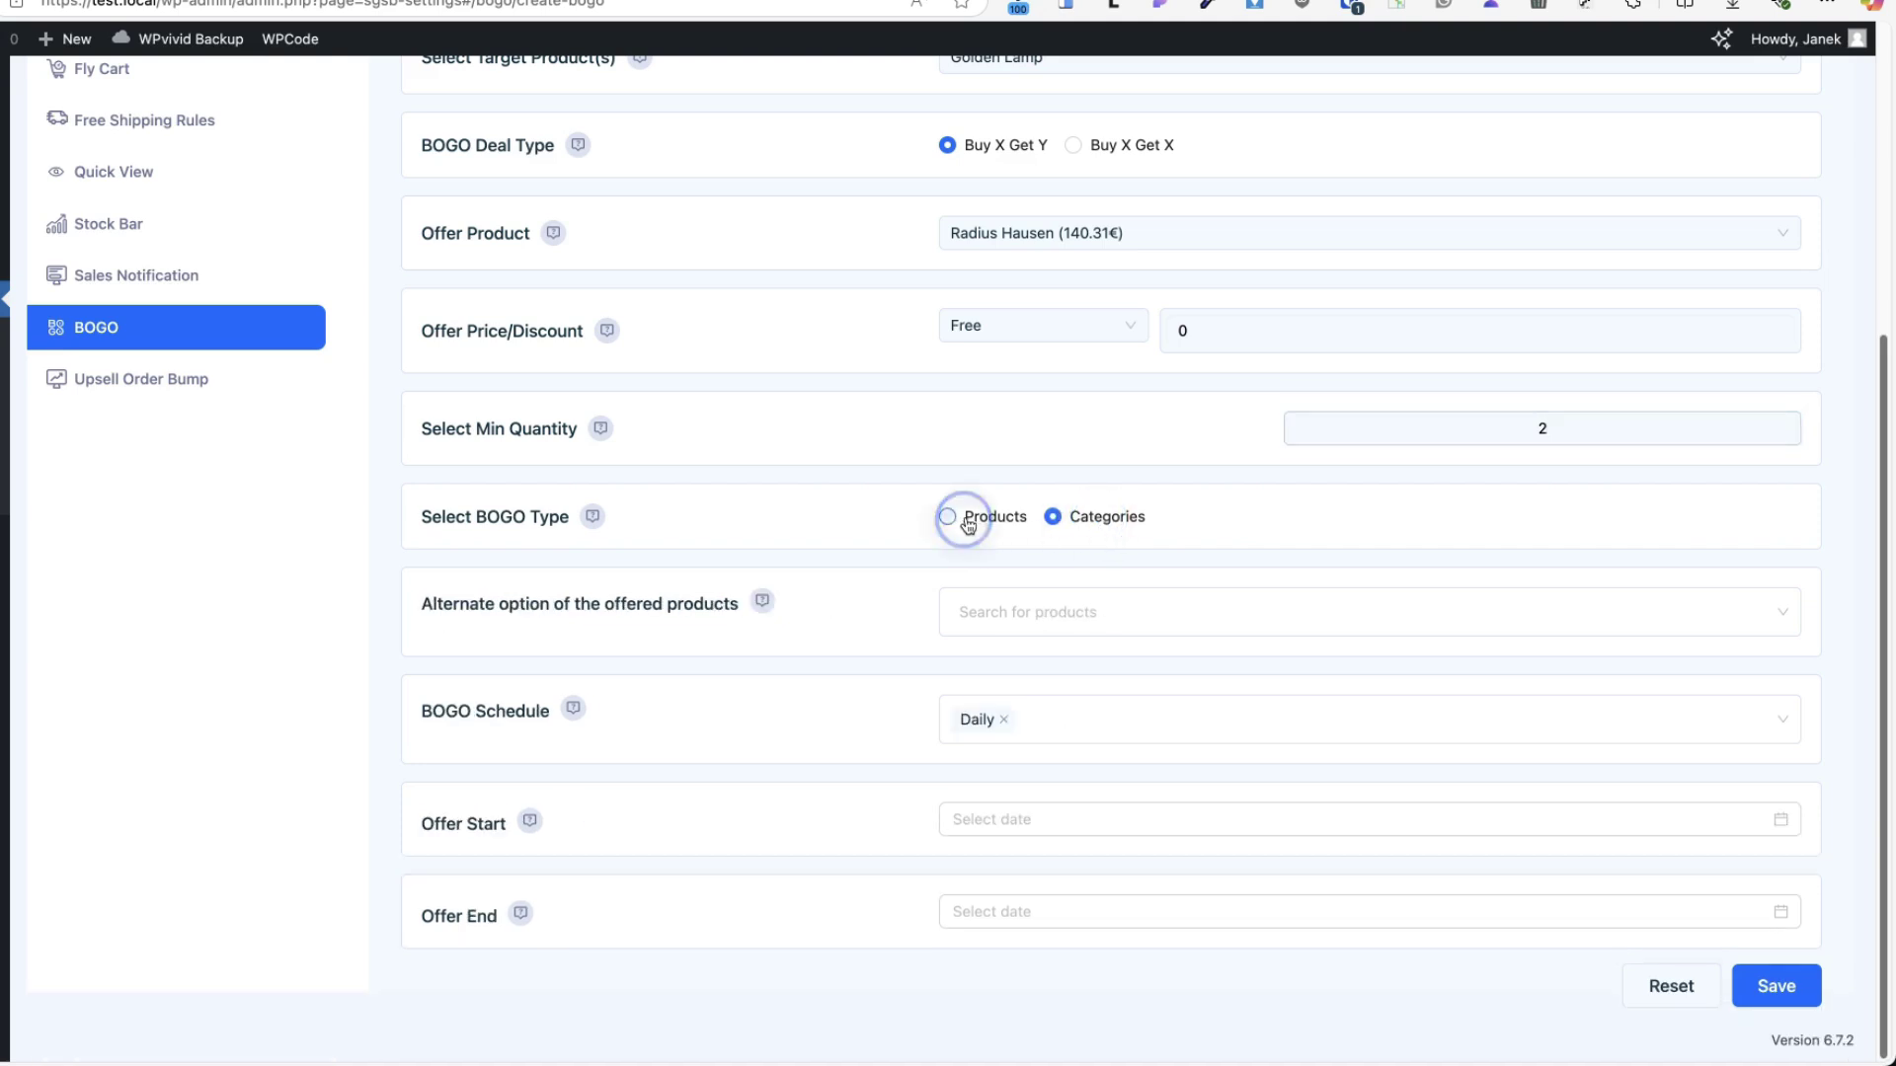
click(1013, 605)
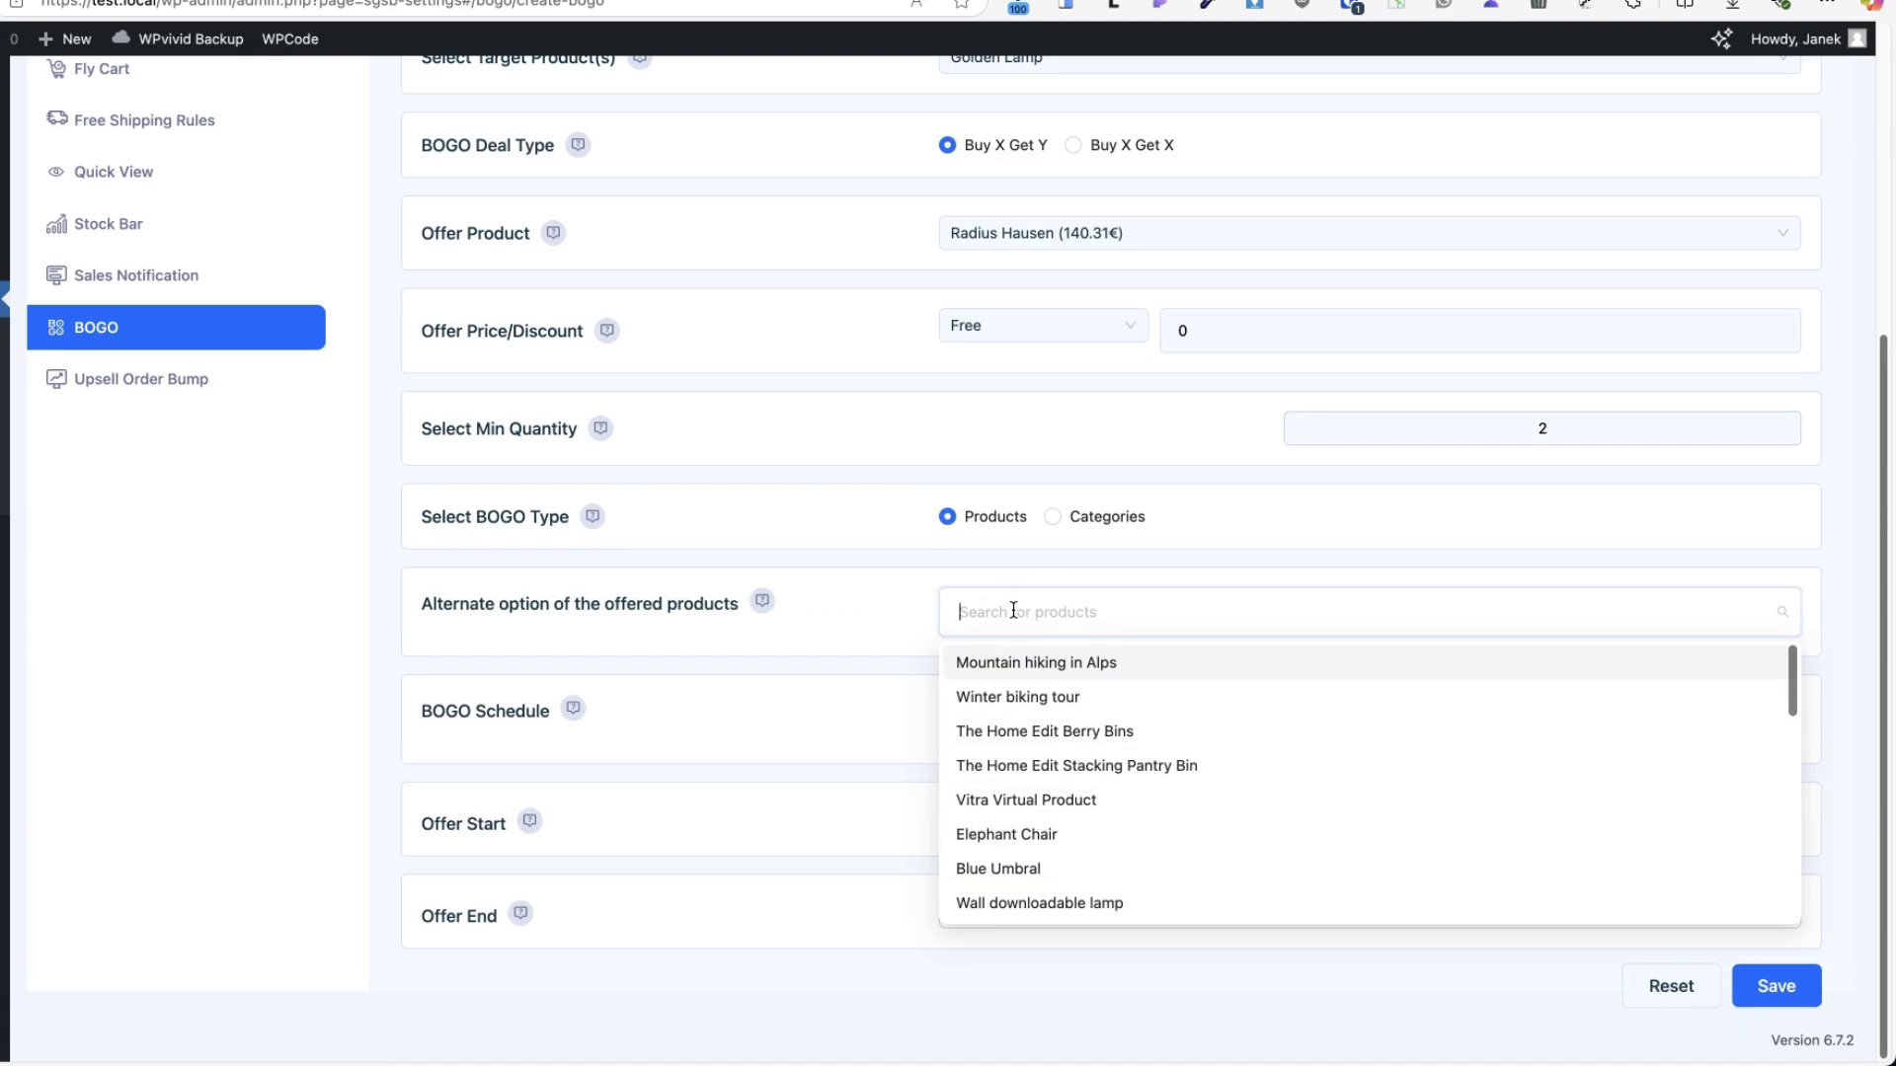
click(902, 597)
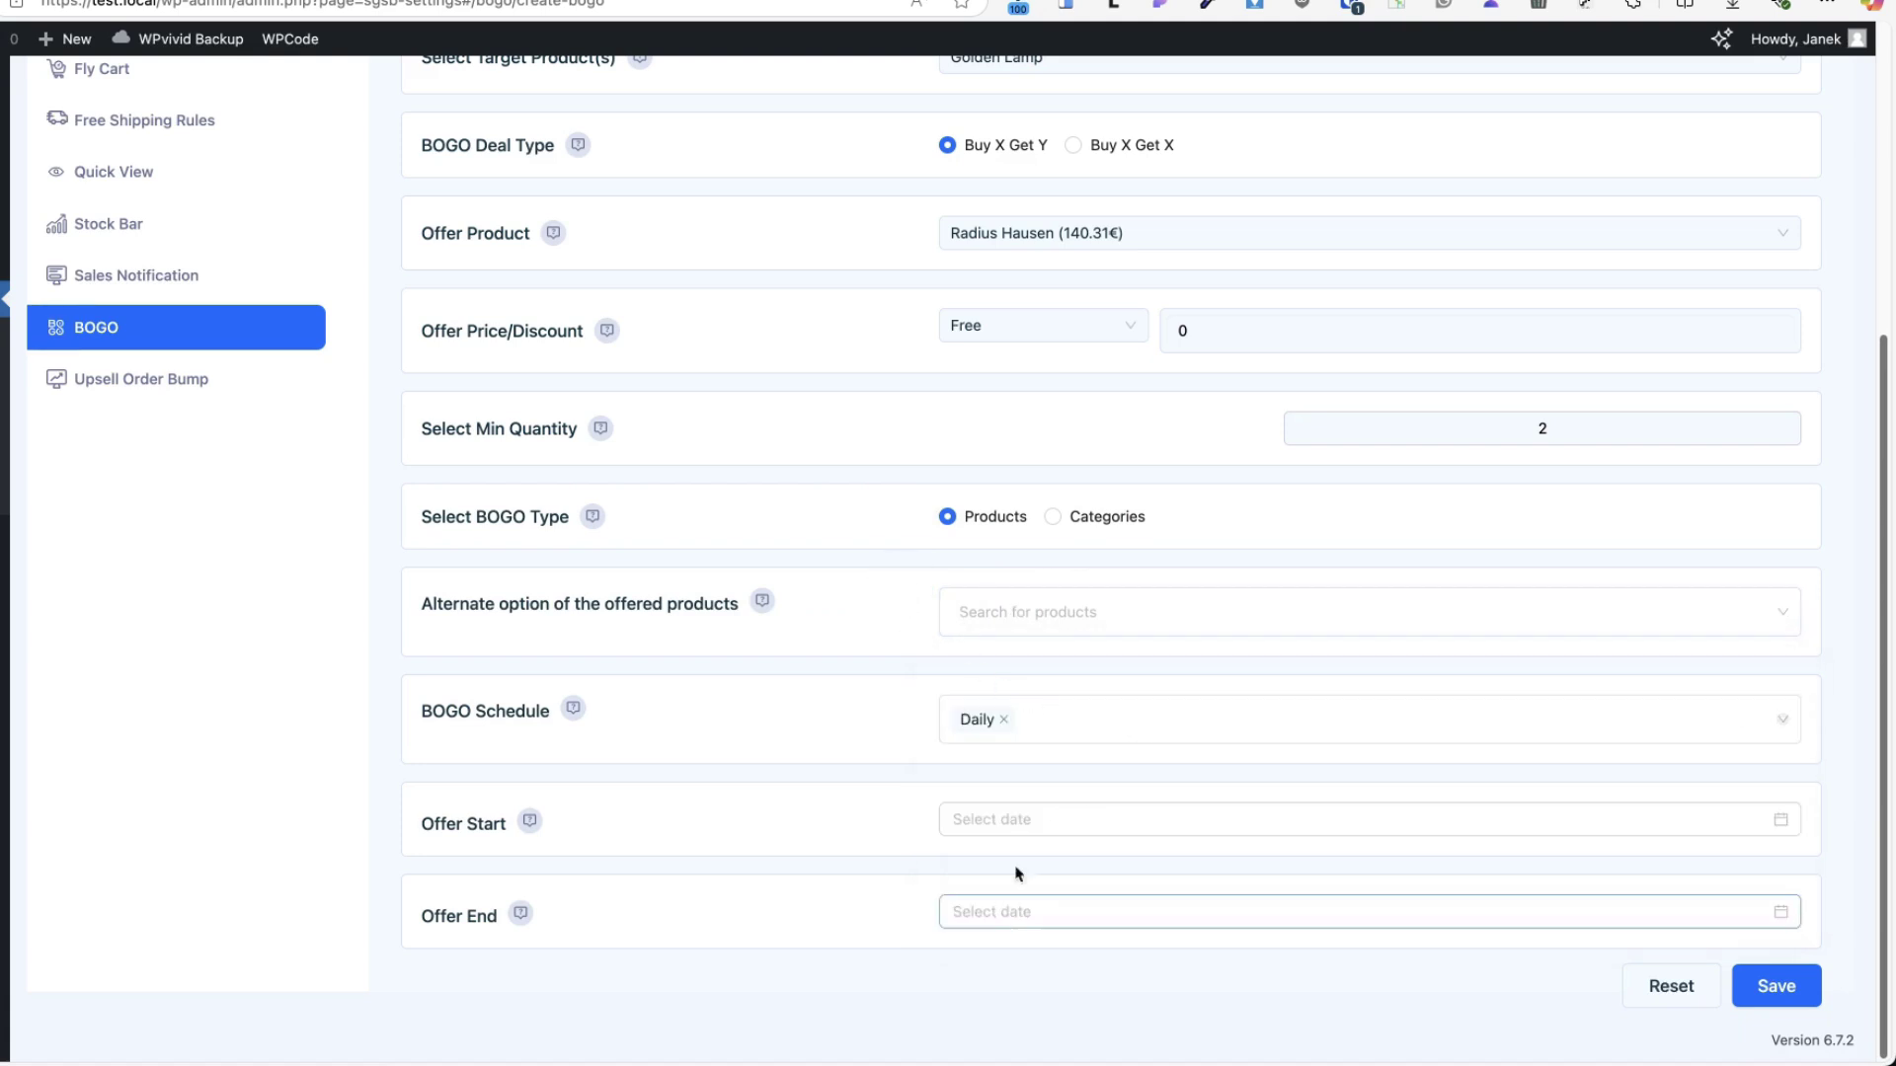
- Schedule the BOGO offer from 2025-02-27 to 2025-03-02 and save it
click(1033, 819)
click(1134, 678)
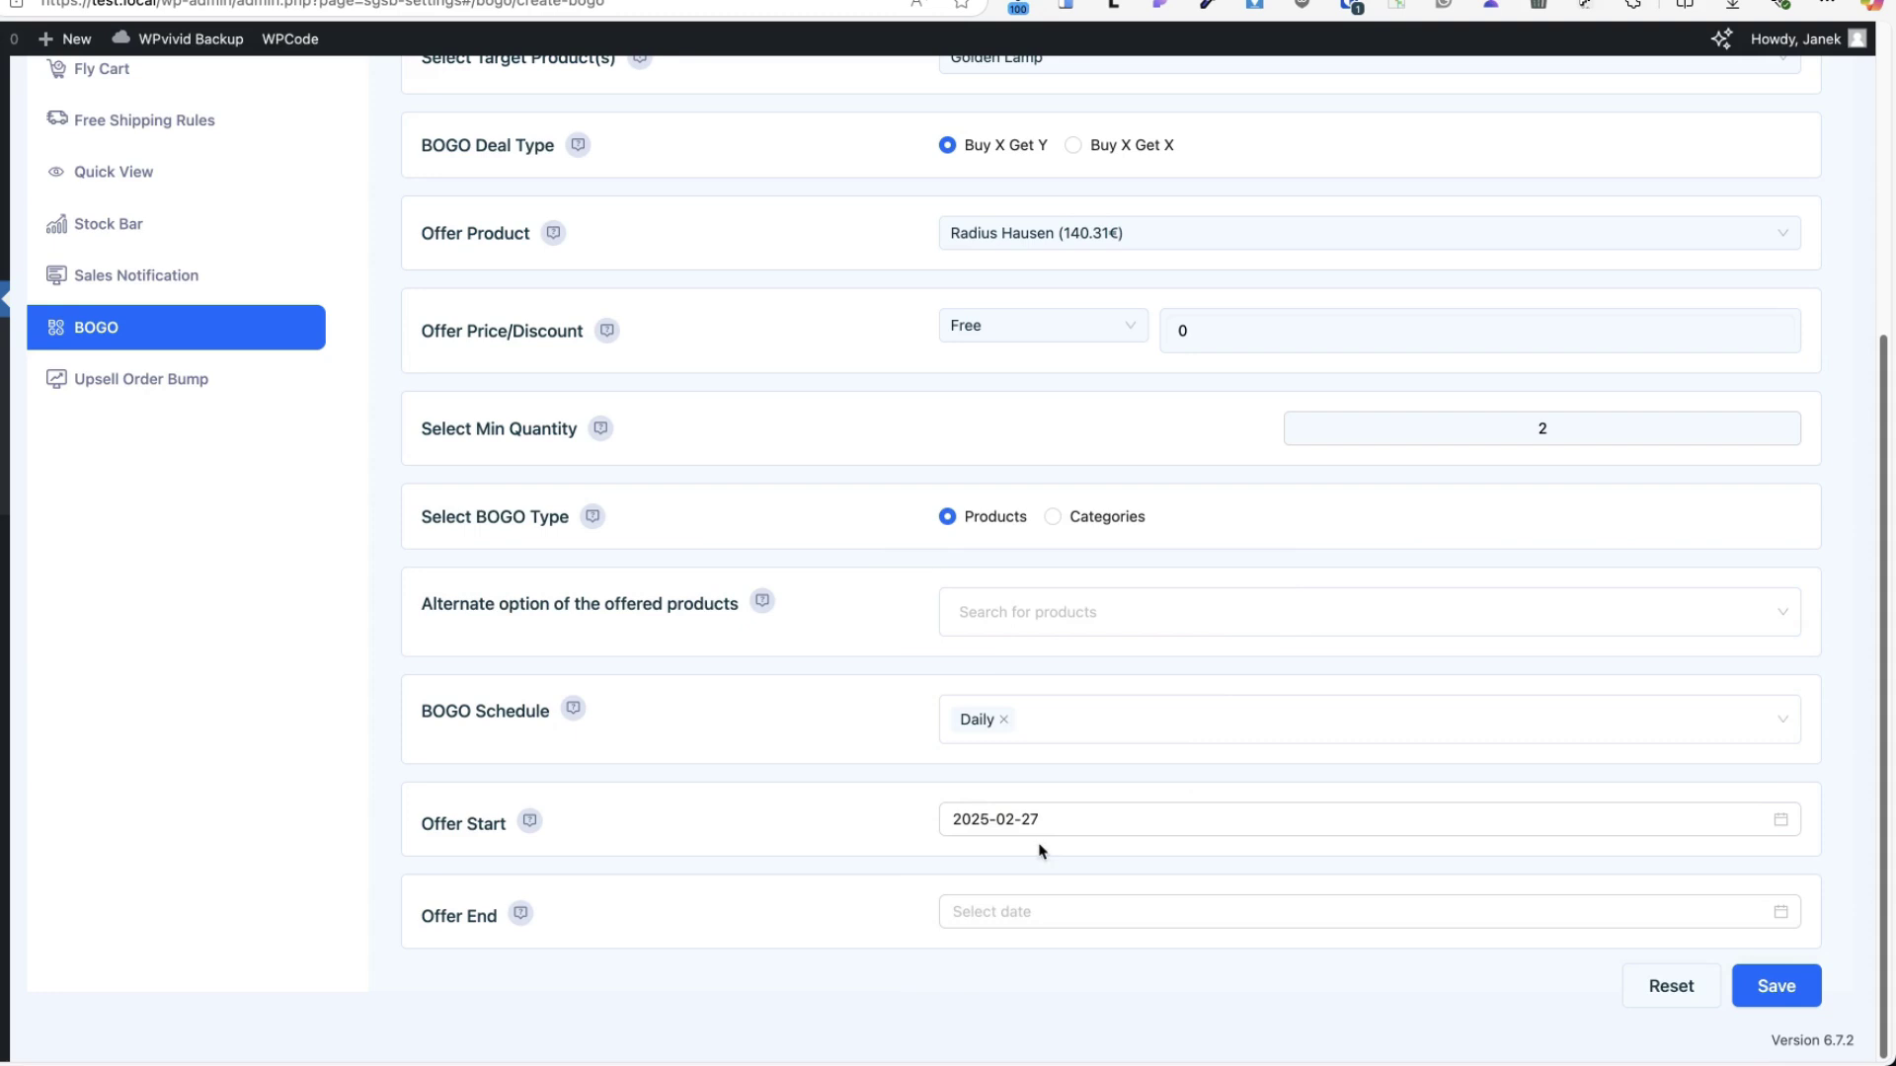
click(1007, 909)
click(1224, 543)
click(979, 671)
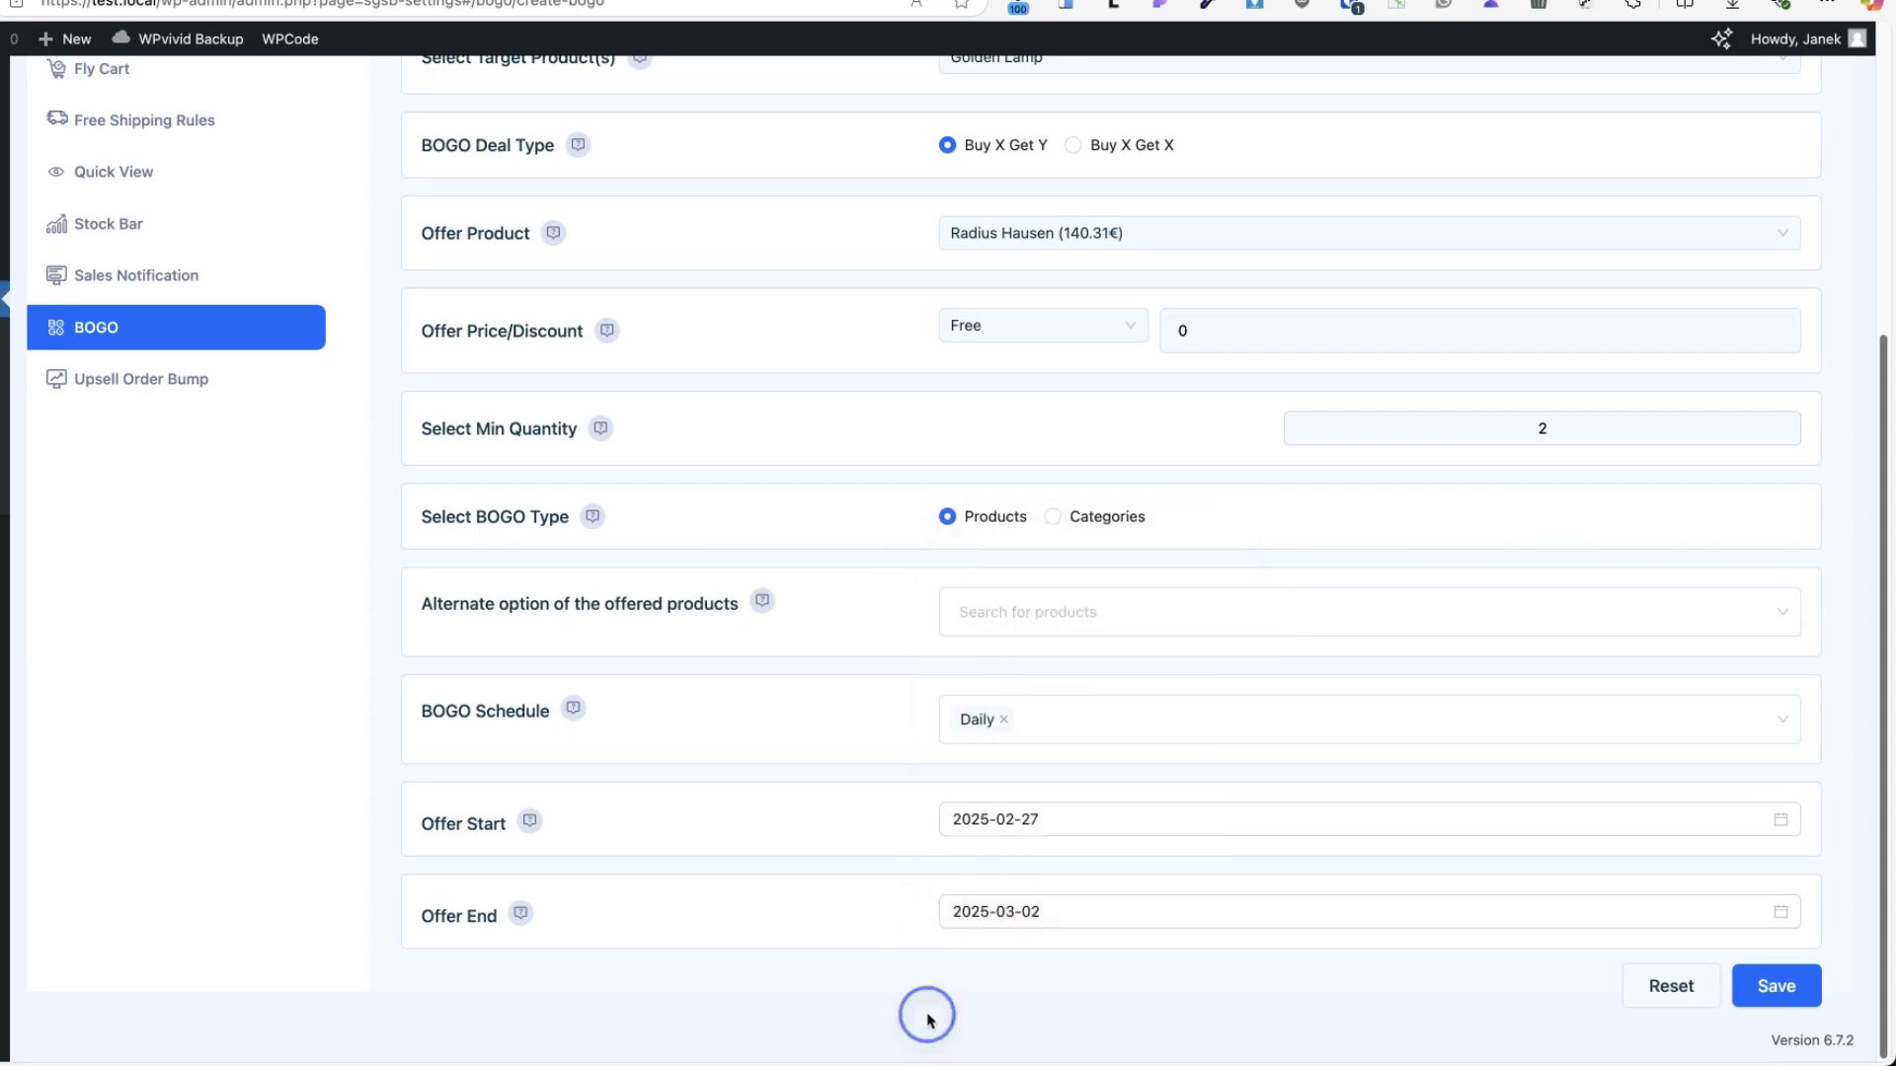
click(1805, 988)
- Correct the Lighting category's BOGO message to "Buy 2 units of any product from this category and get 1 unit free gift" and save it
click(593, 291)
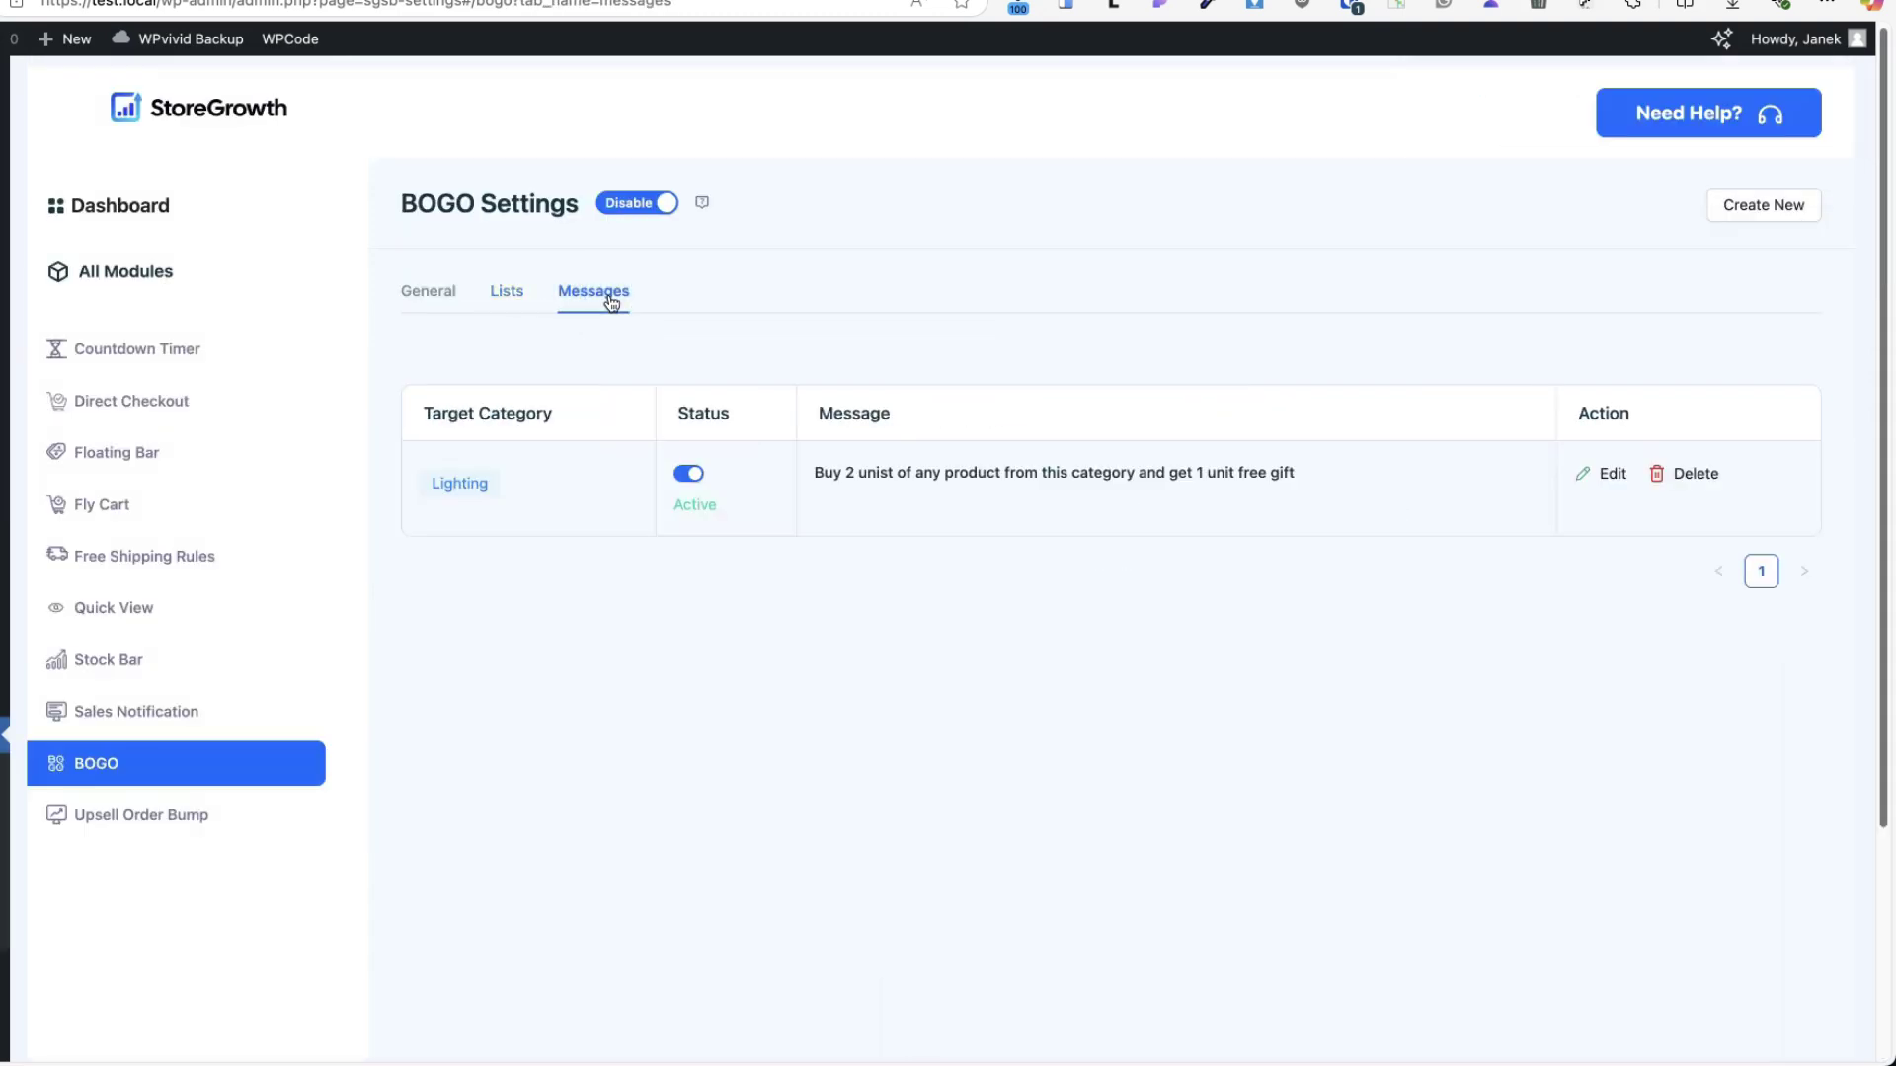
click(1590, 472)
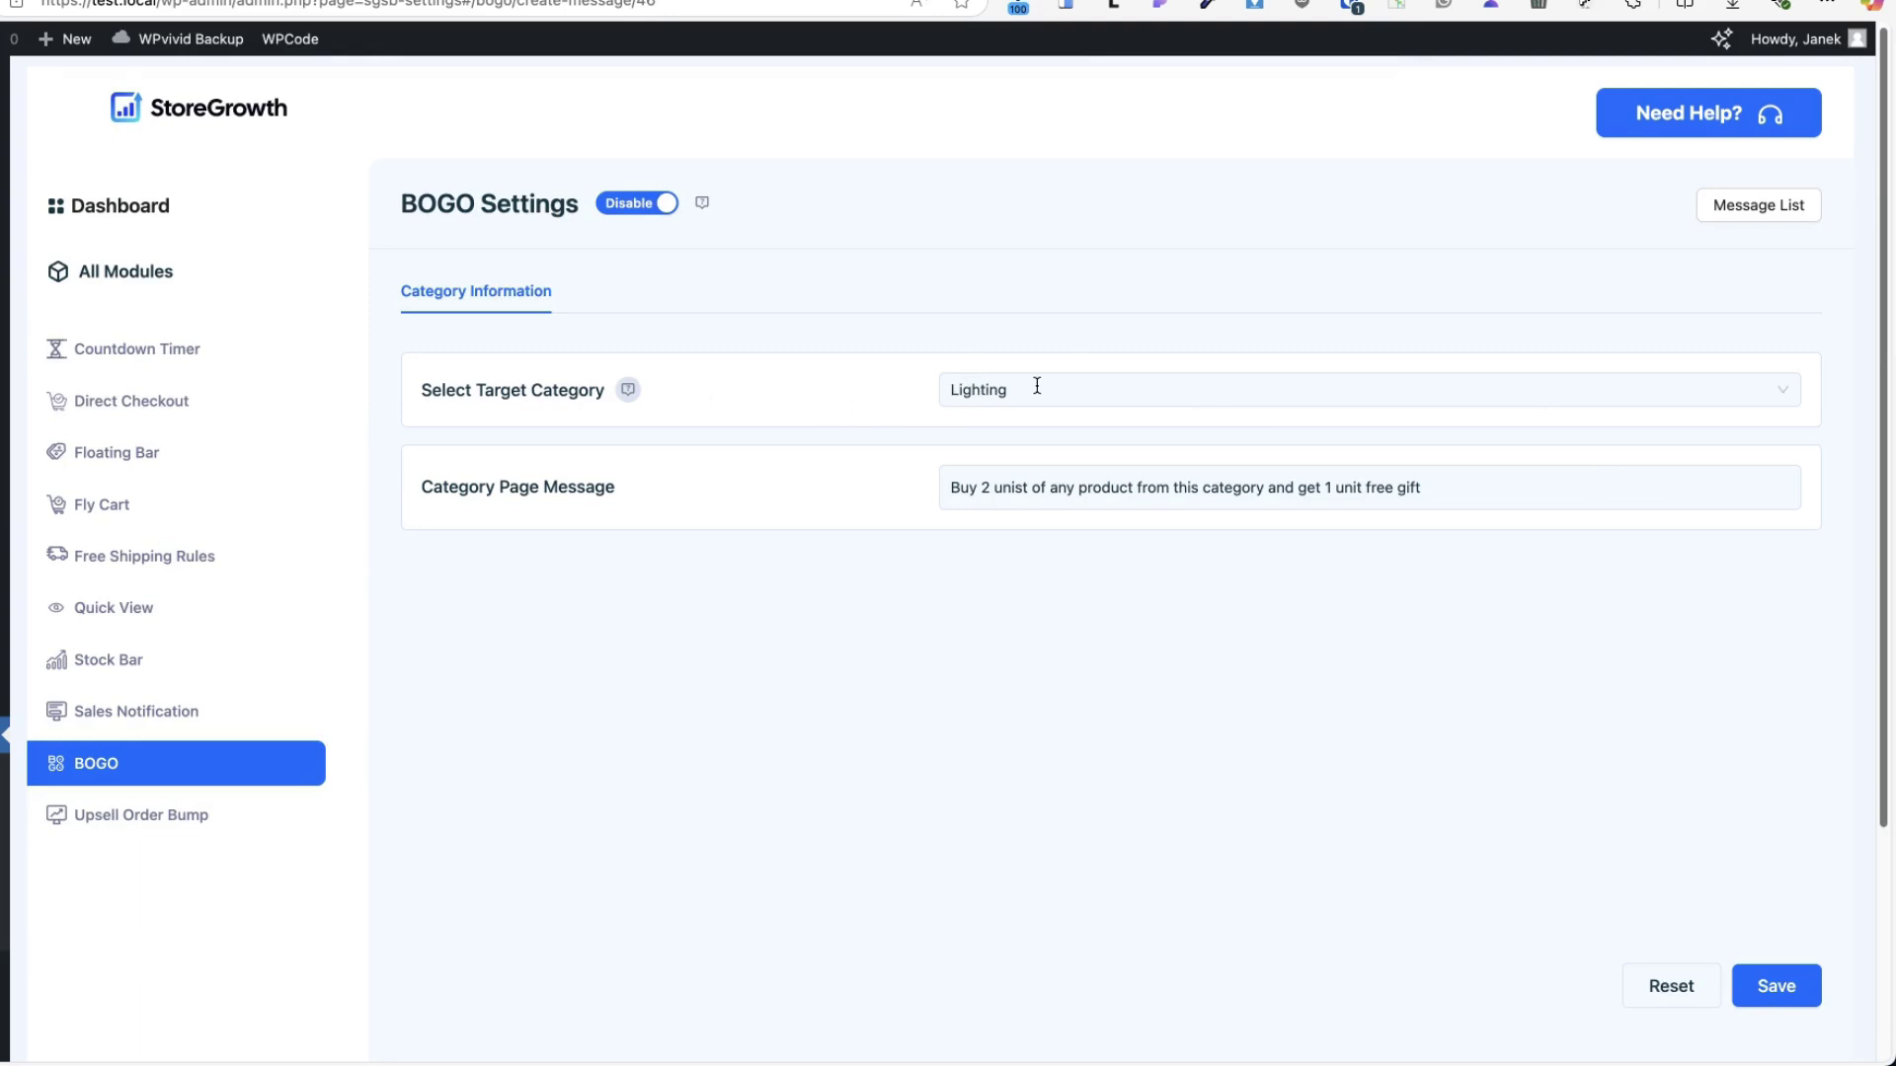
click(1016, 484)
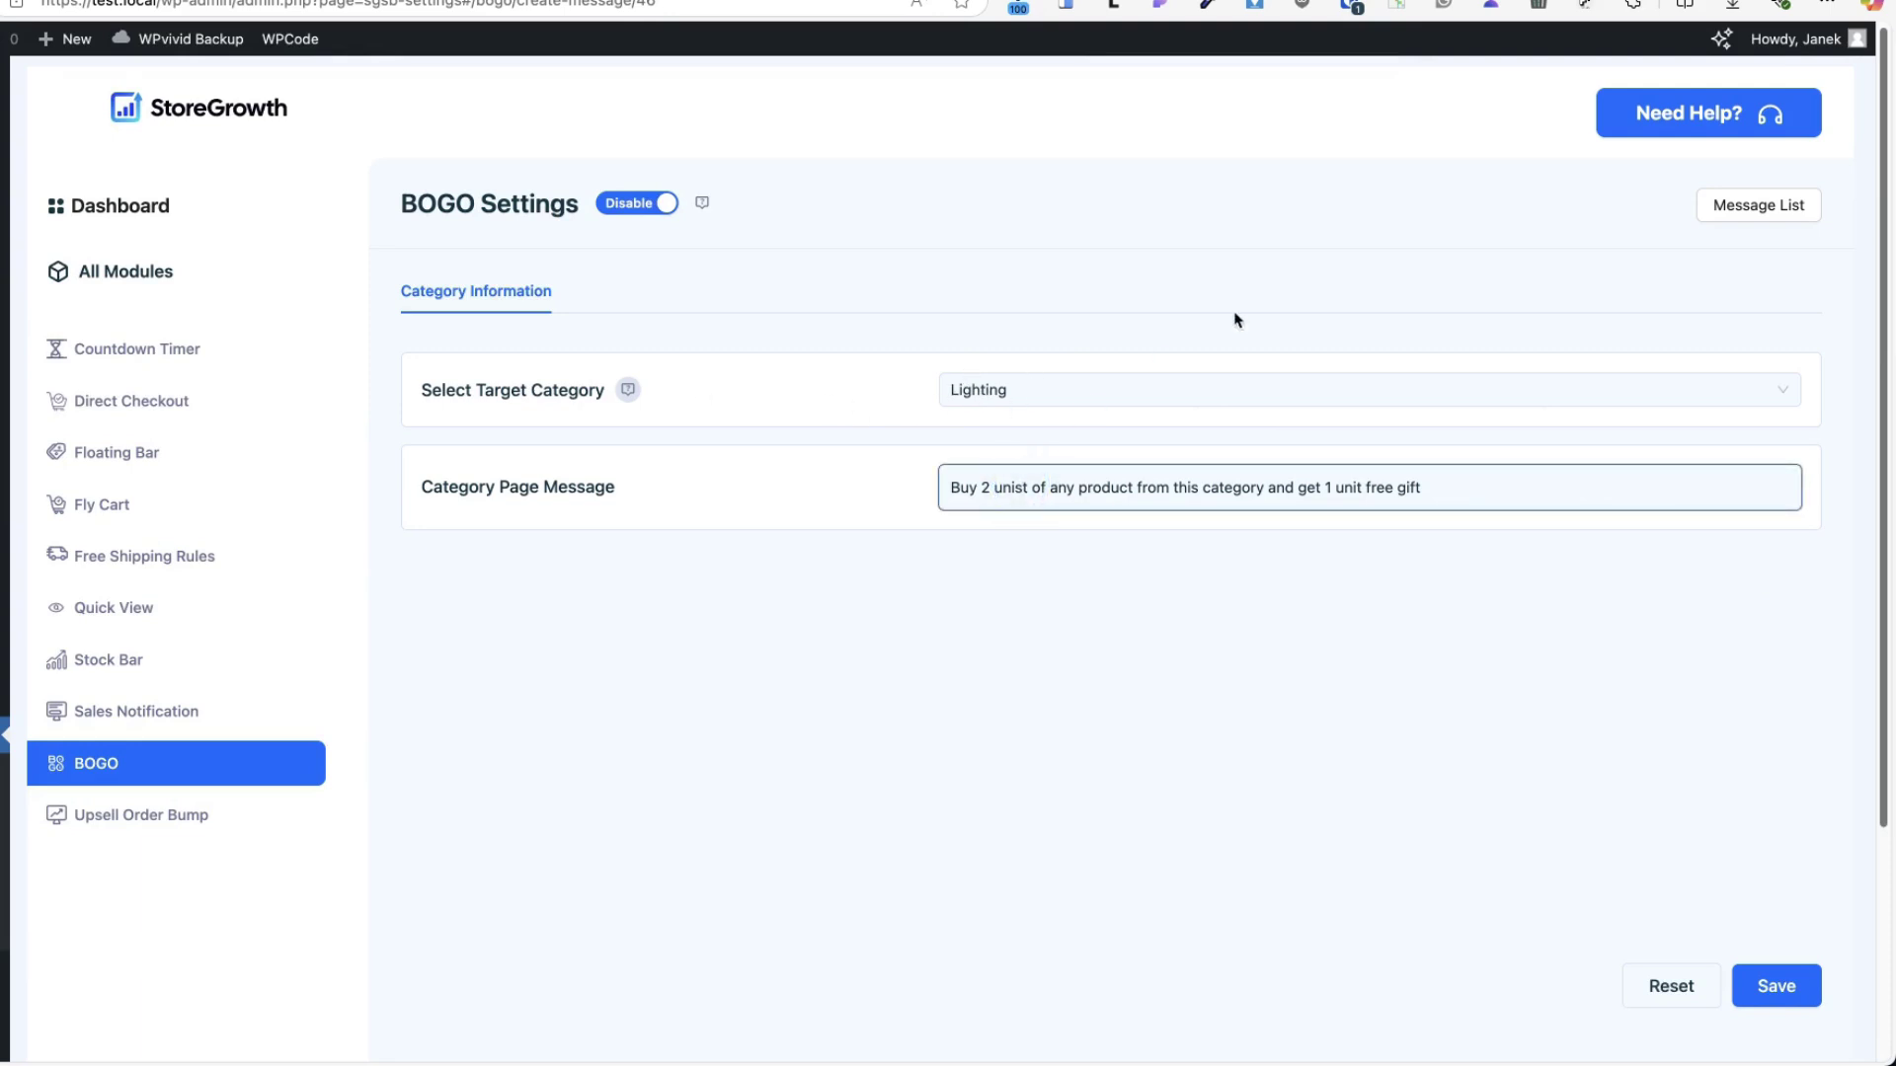
key(BackSpace)
text(s)
click(1774, 989)
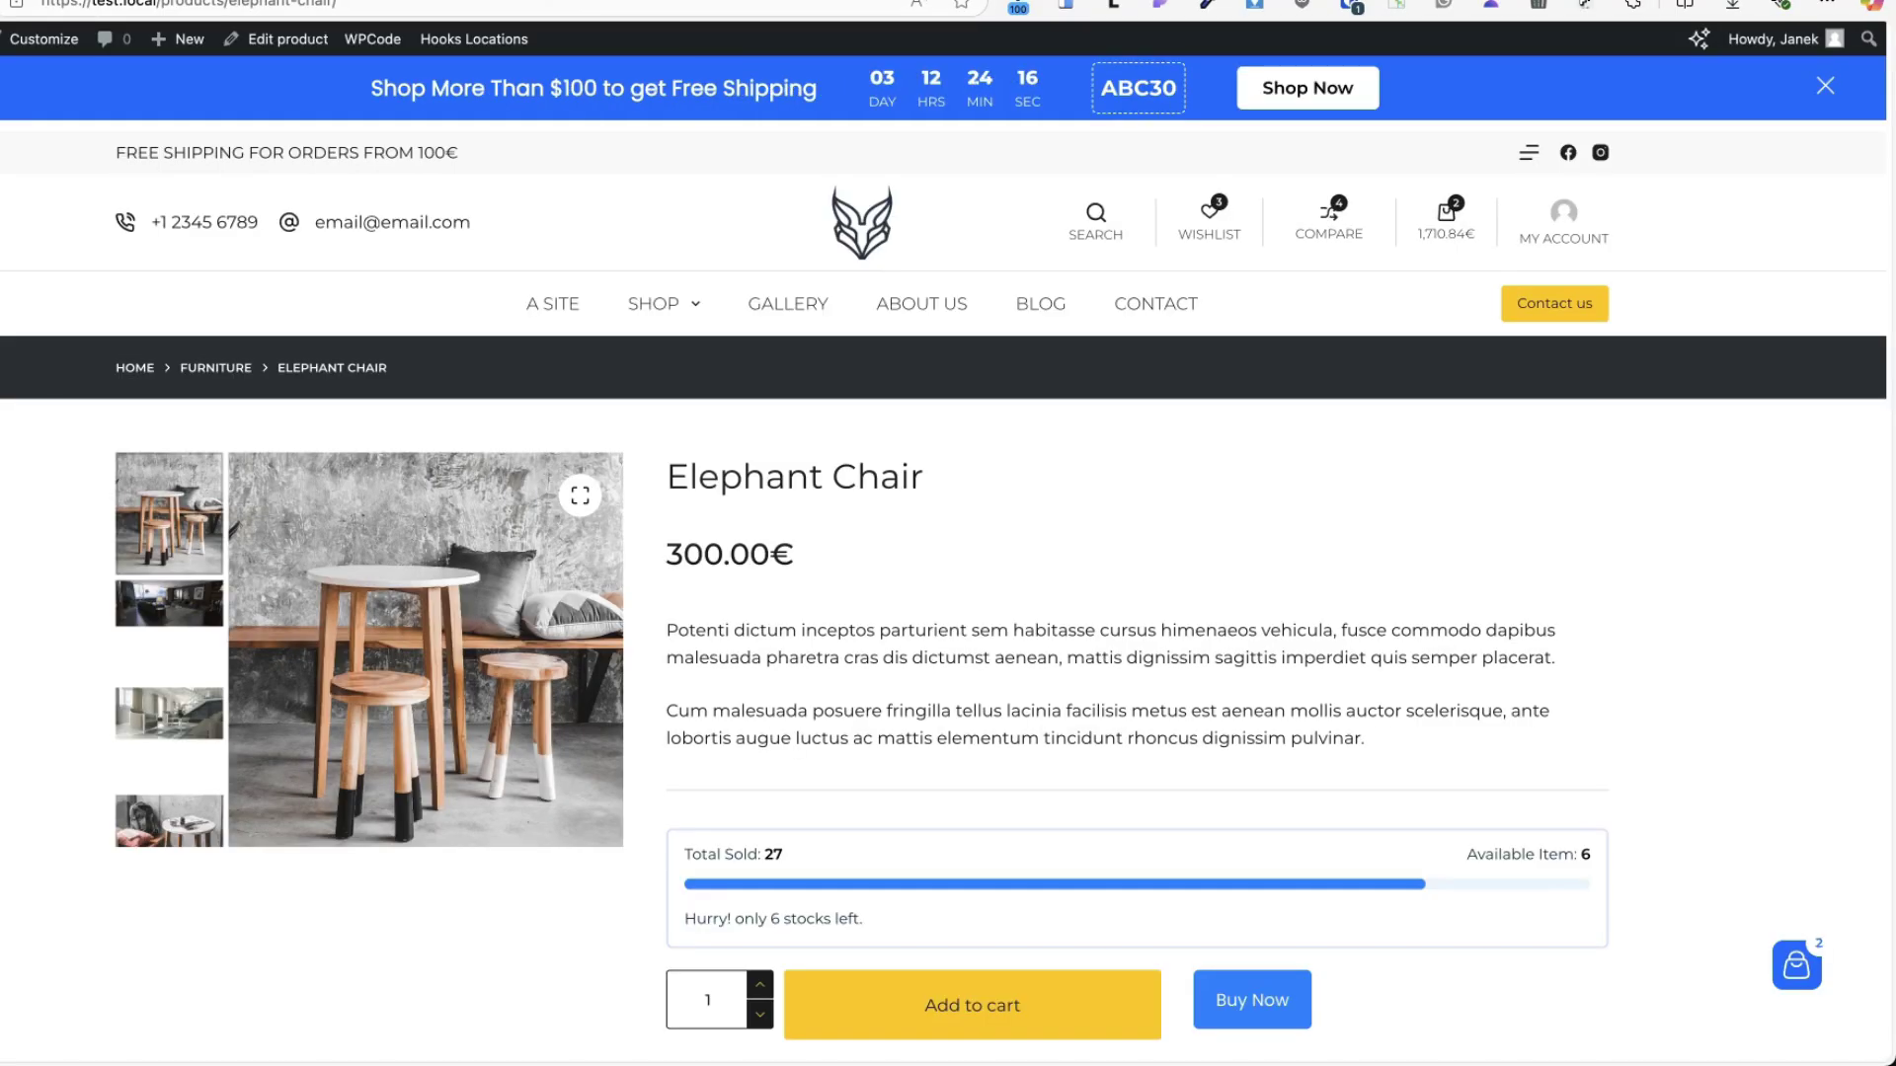
- Check the BOGO message on the store's Lighting category page and open the Golden Lamp product
mouse_move(622, 309)
click(181, 456)
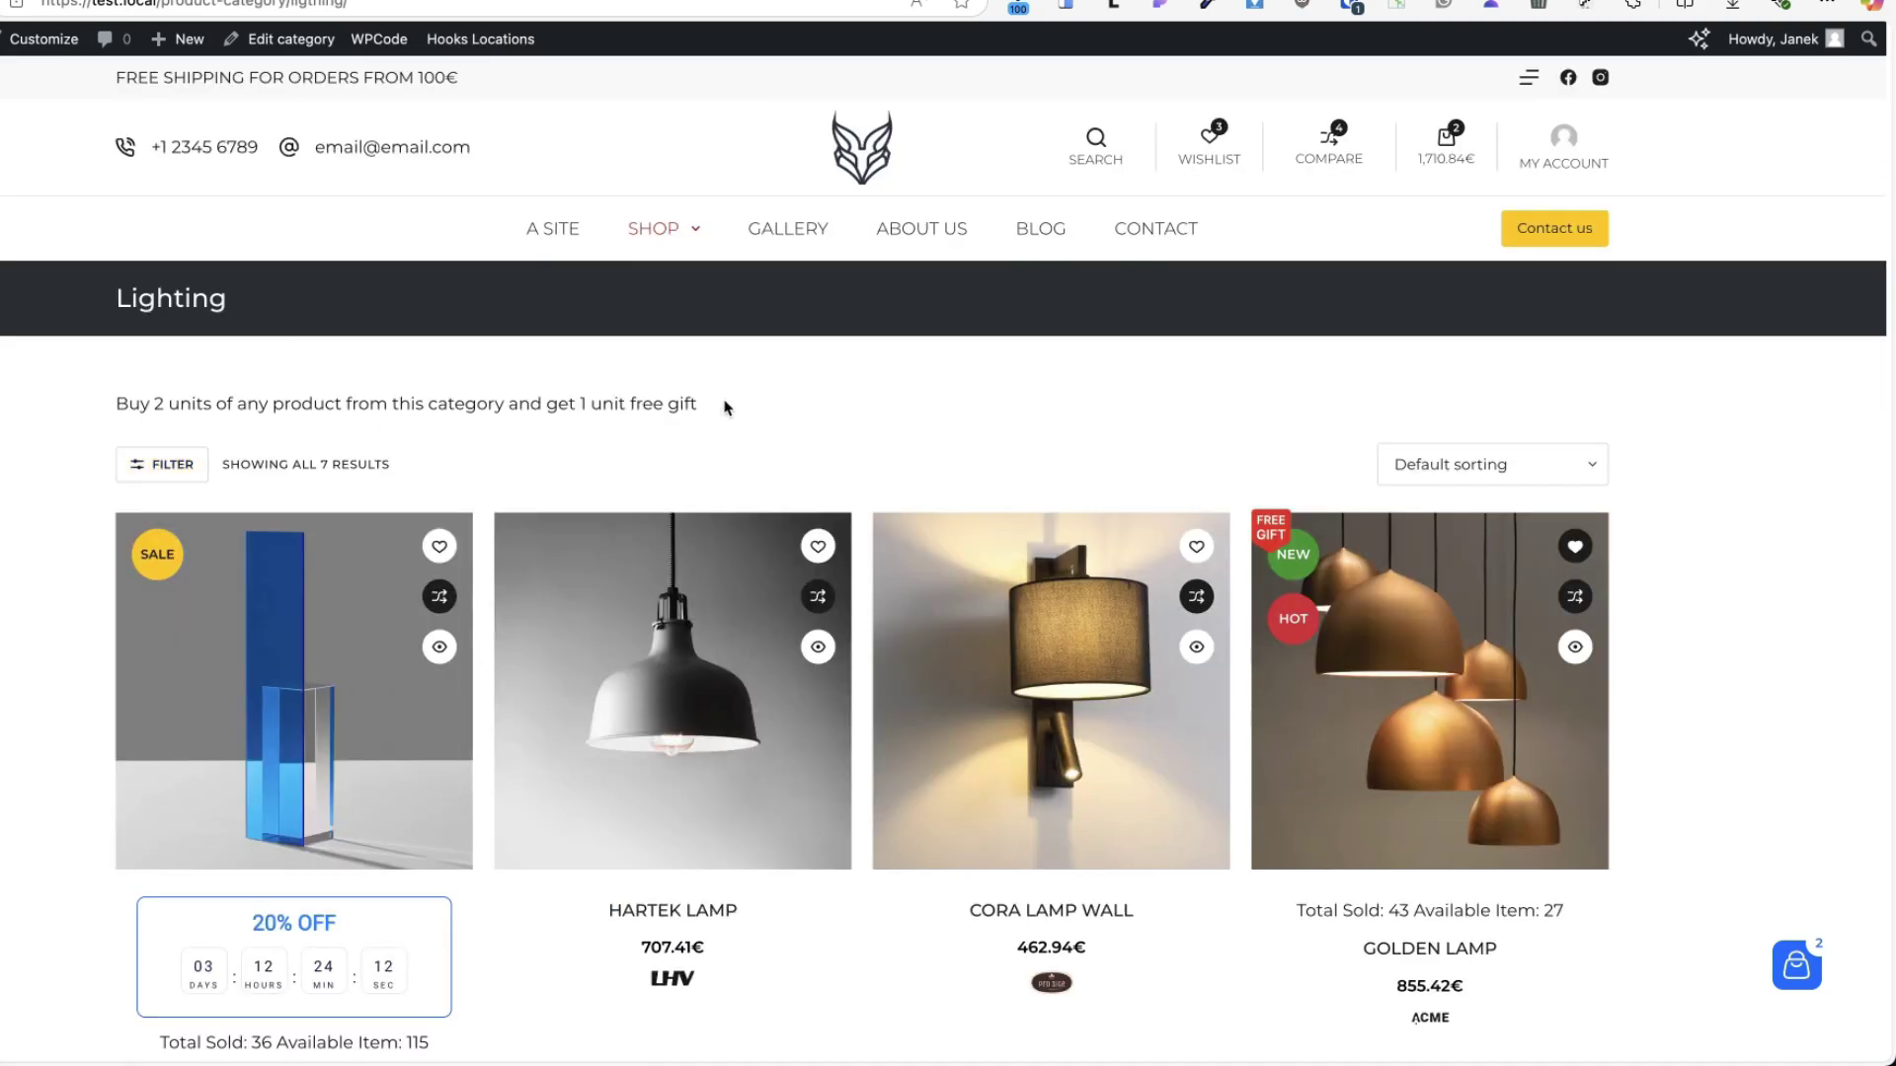
drag(726, 407, 85, 406)
click(1413, 603)
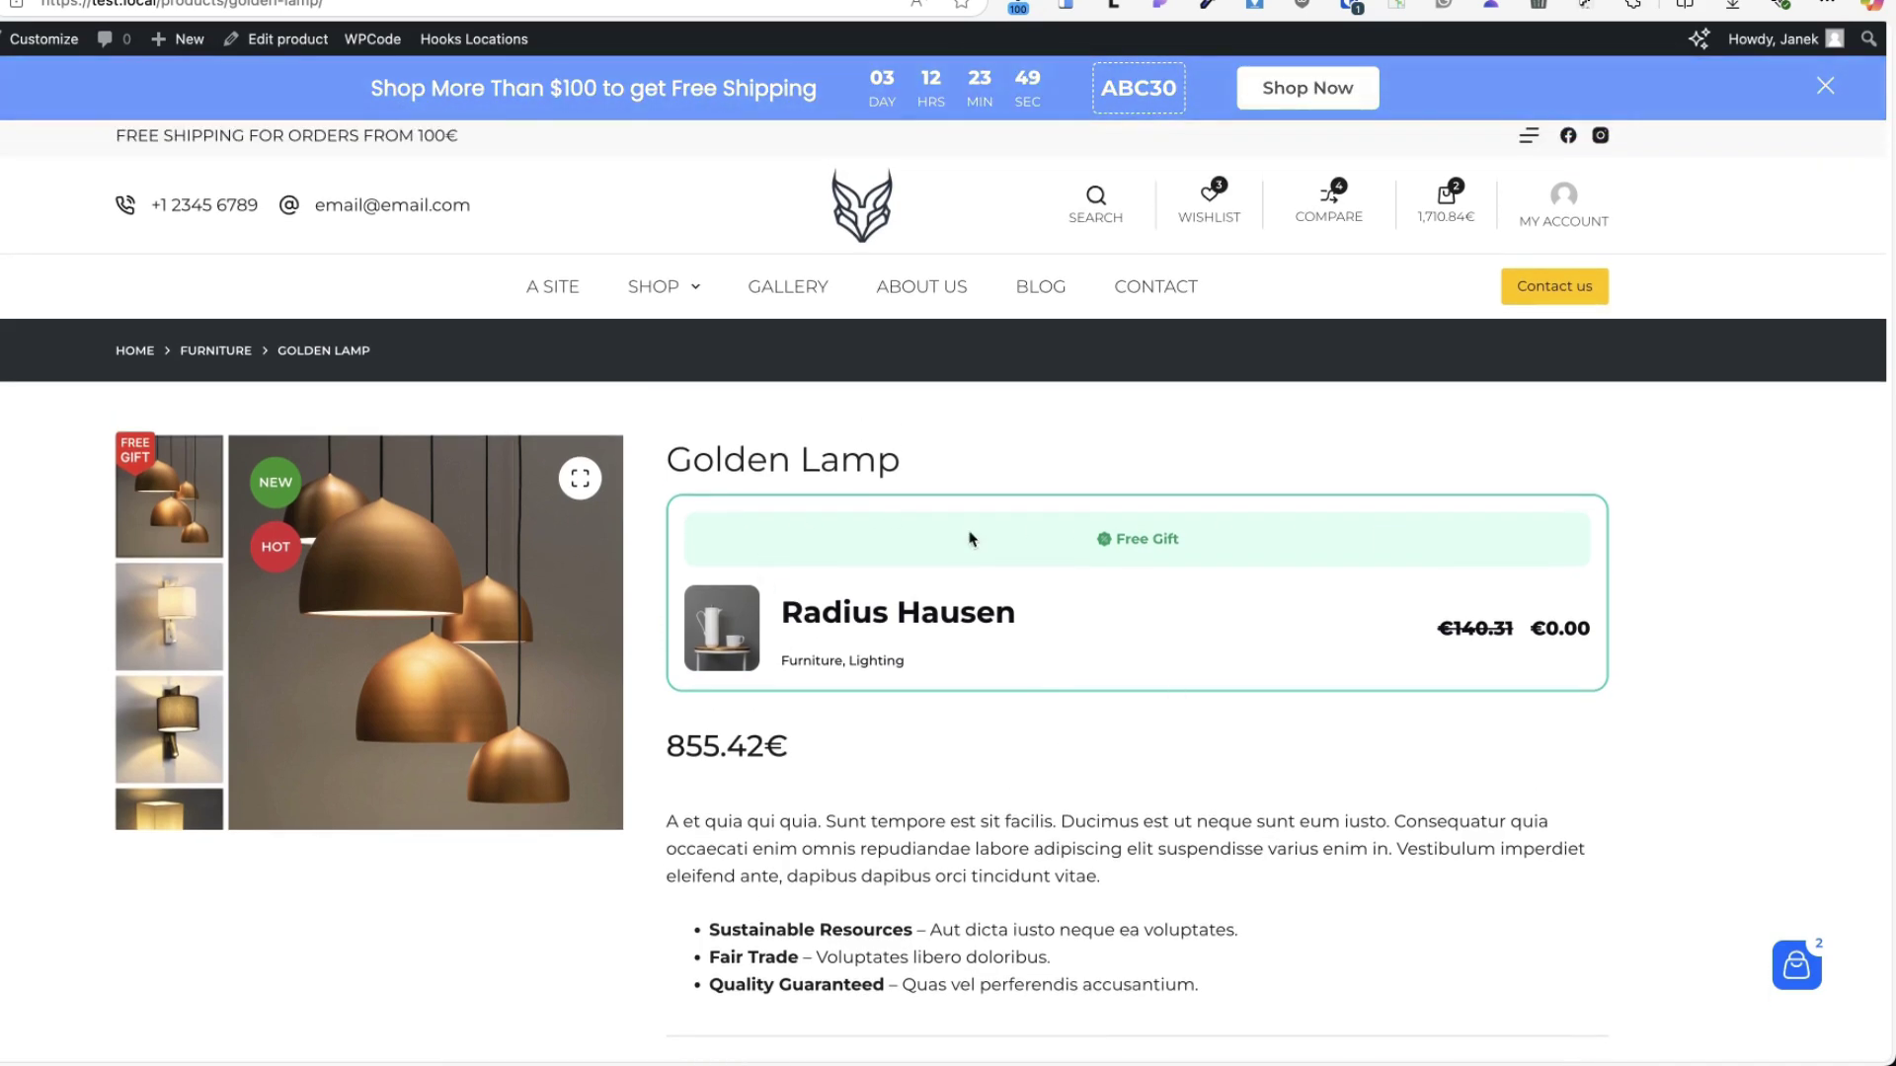
- Add 2 units of Golden Lamp to the cart and view the cart
scroll(1091, 537, down, 5)
click(759, 762)
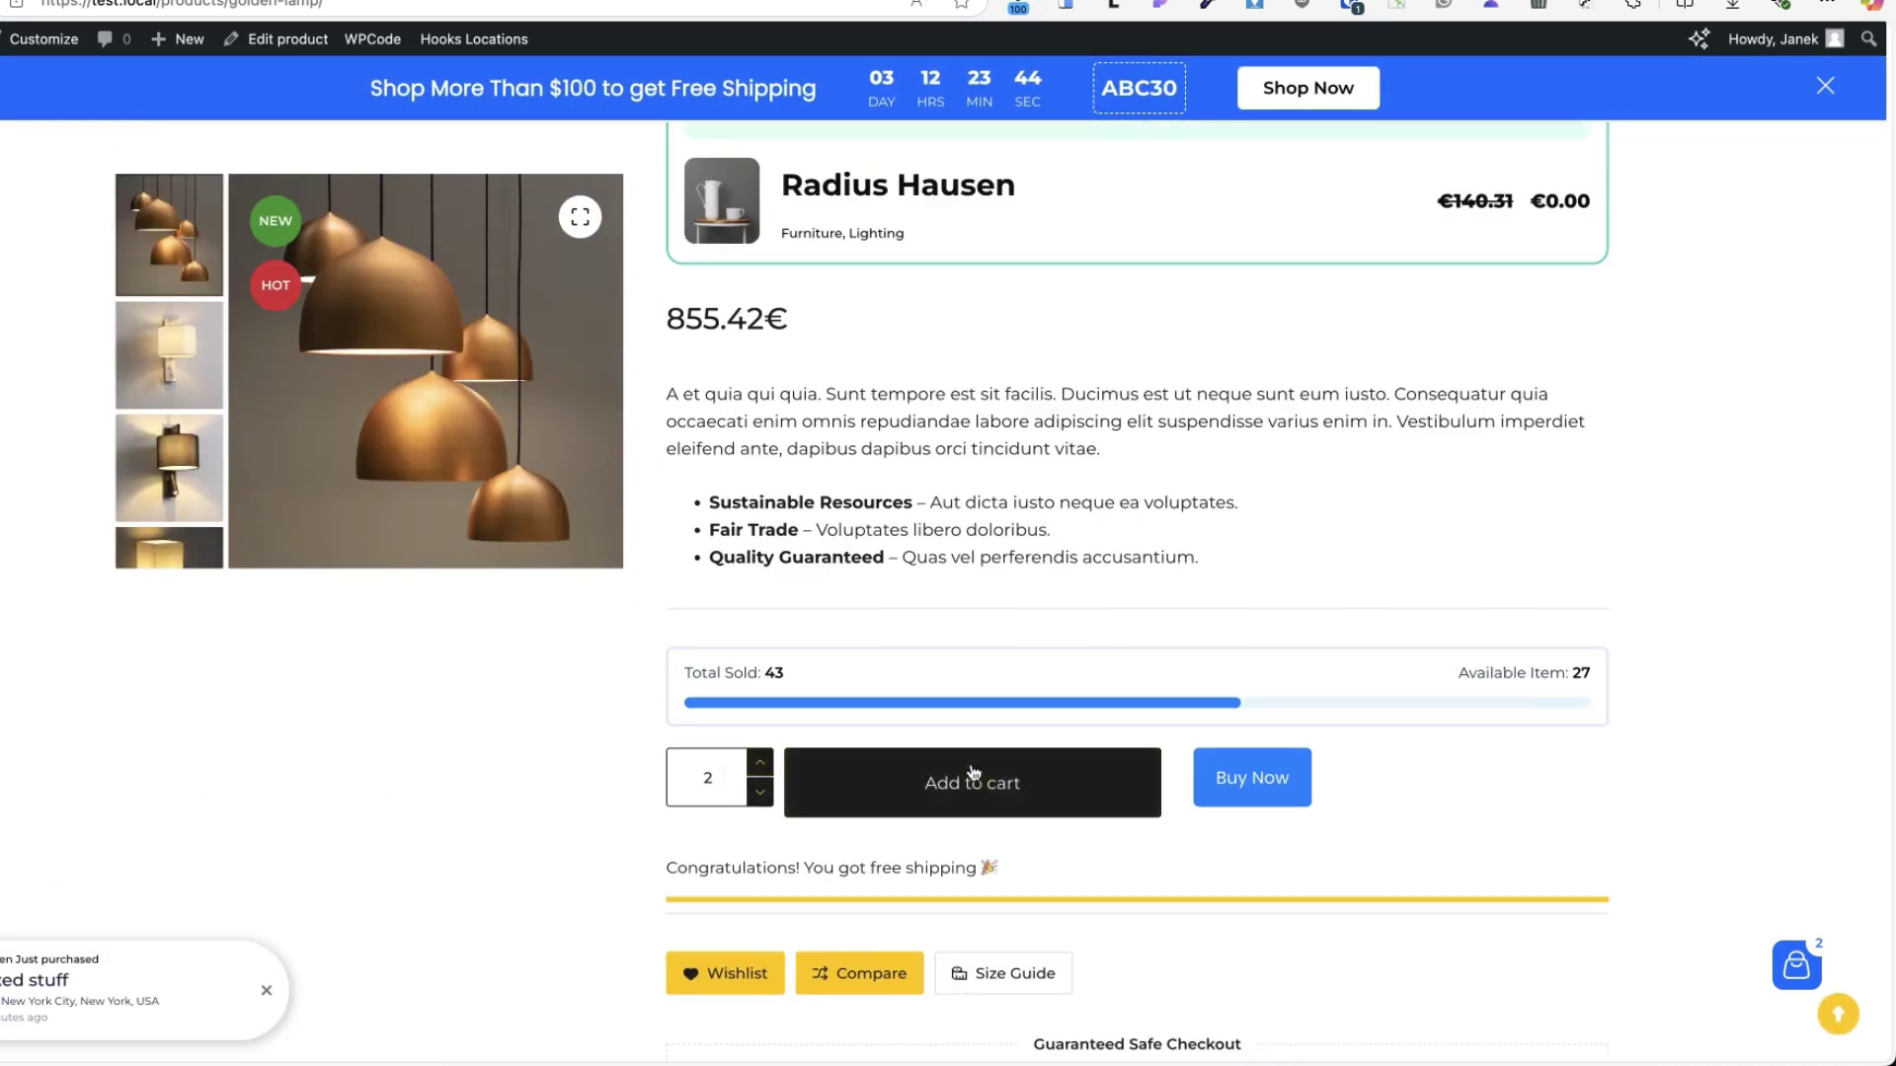
click(1002, 785)
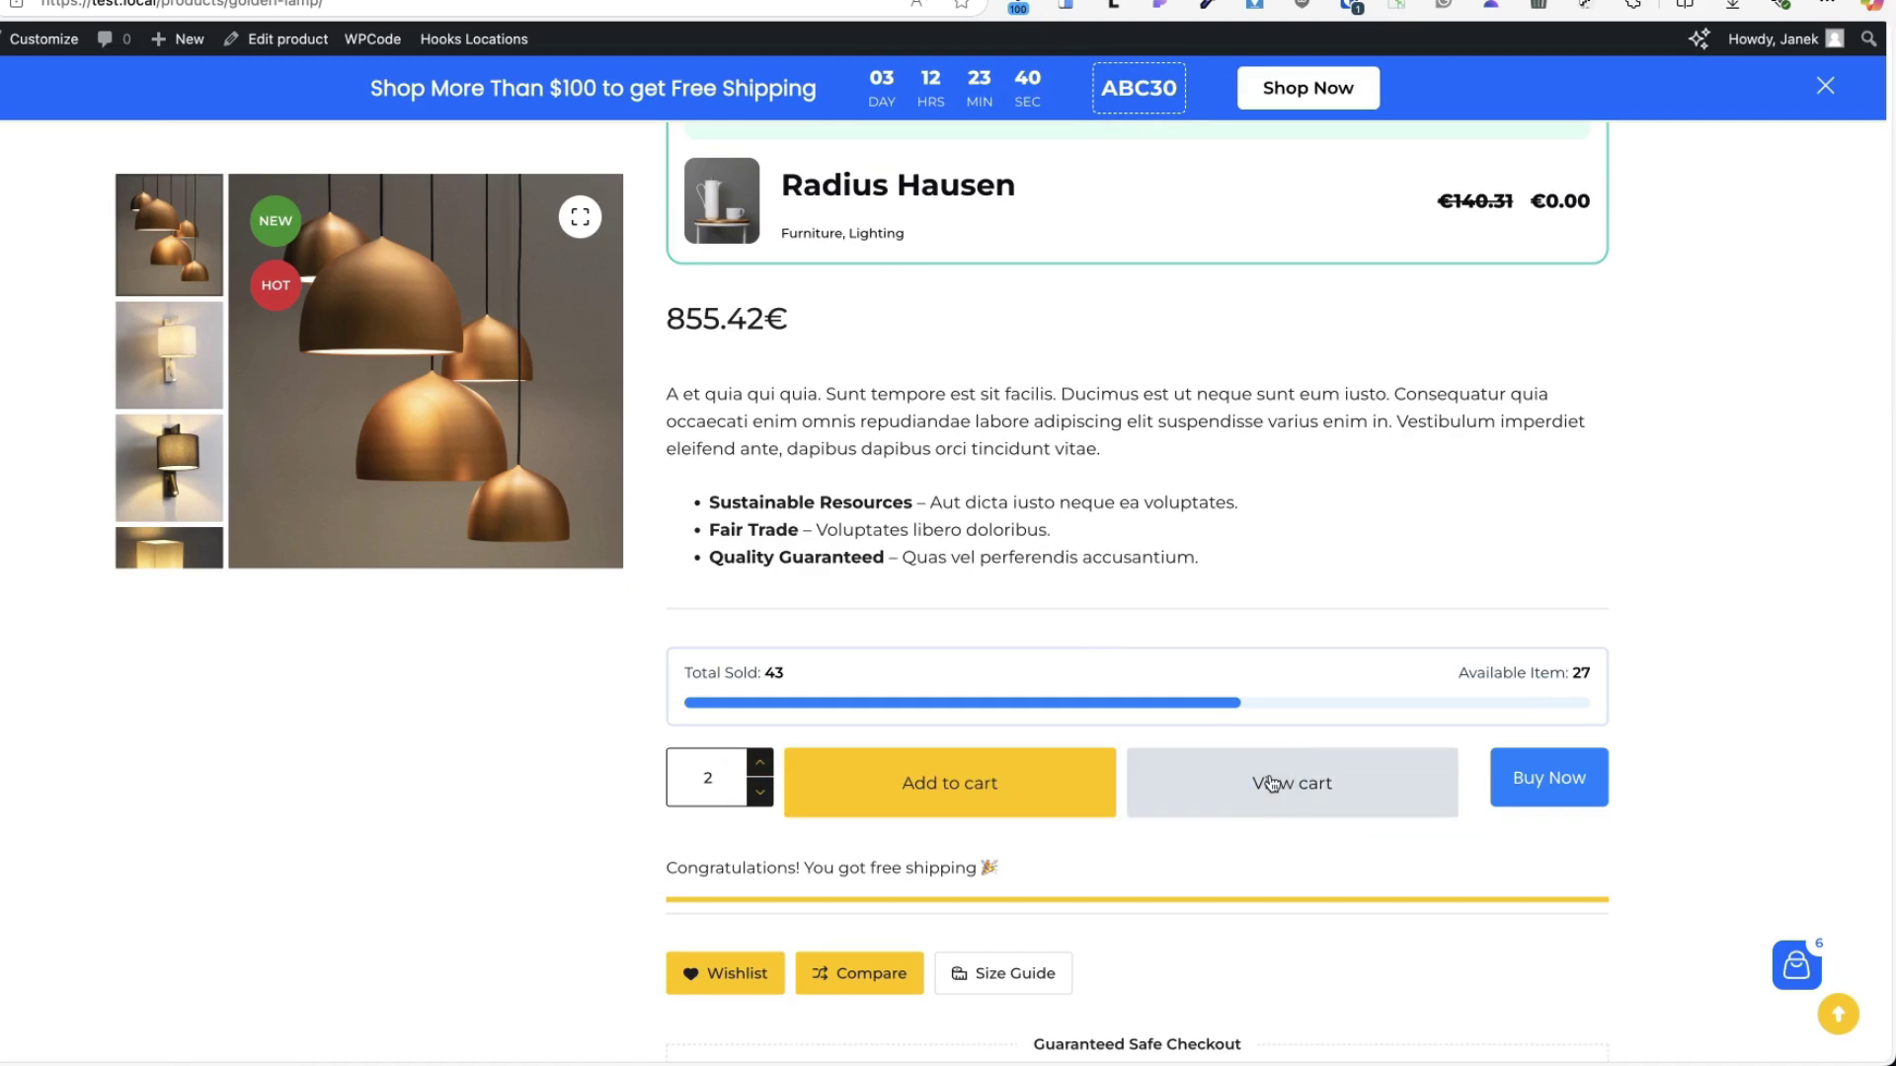
click(1271, 783)
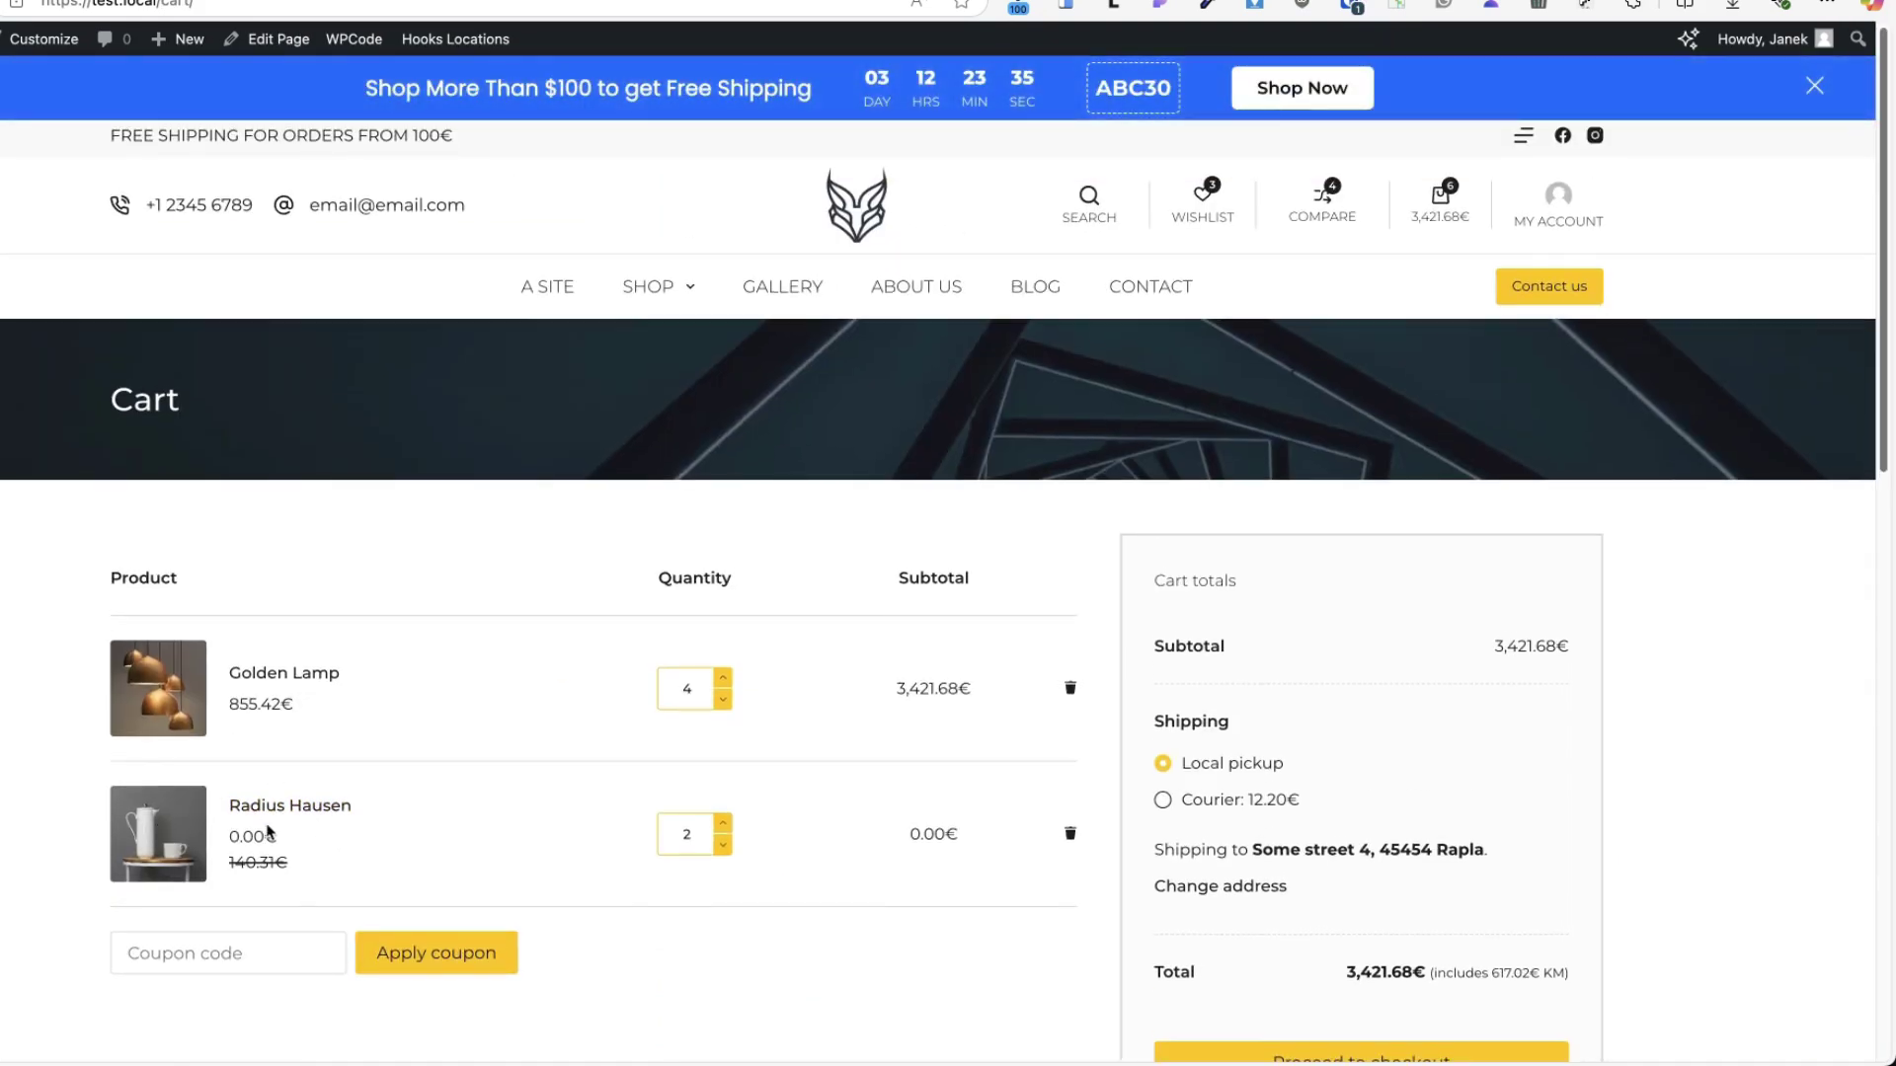
- Test the free gift in the cart by lowering the Golden Lamp quantity to 1 and raising it back to 2
scroll(592, 741, down, 1)
click(723, 635)
click(724, 635)
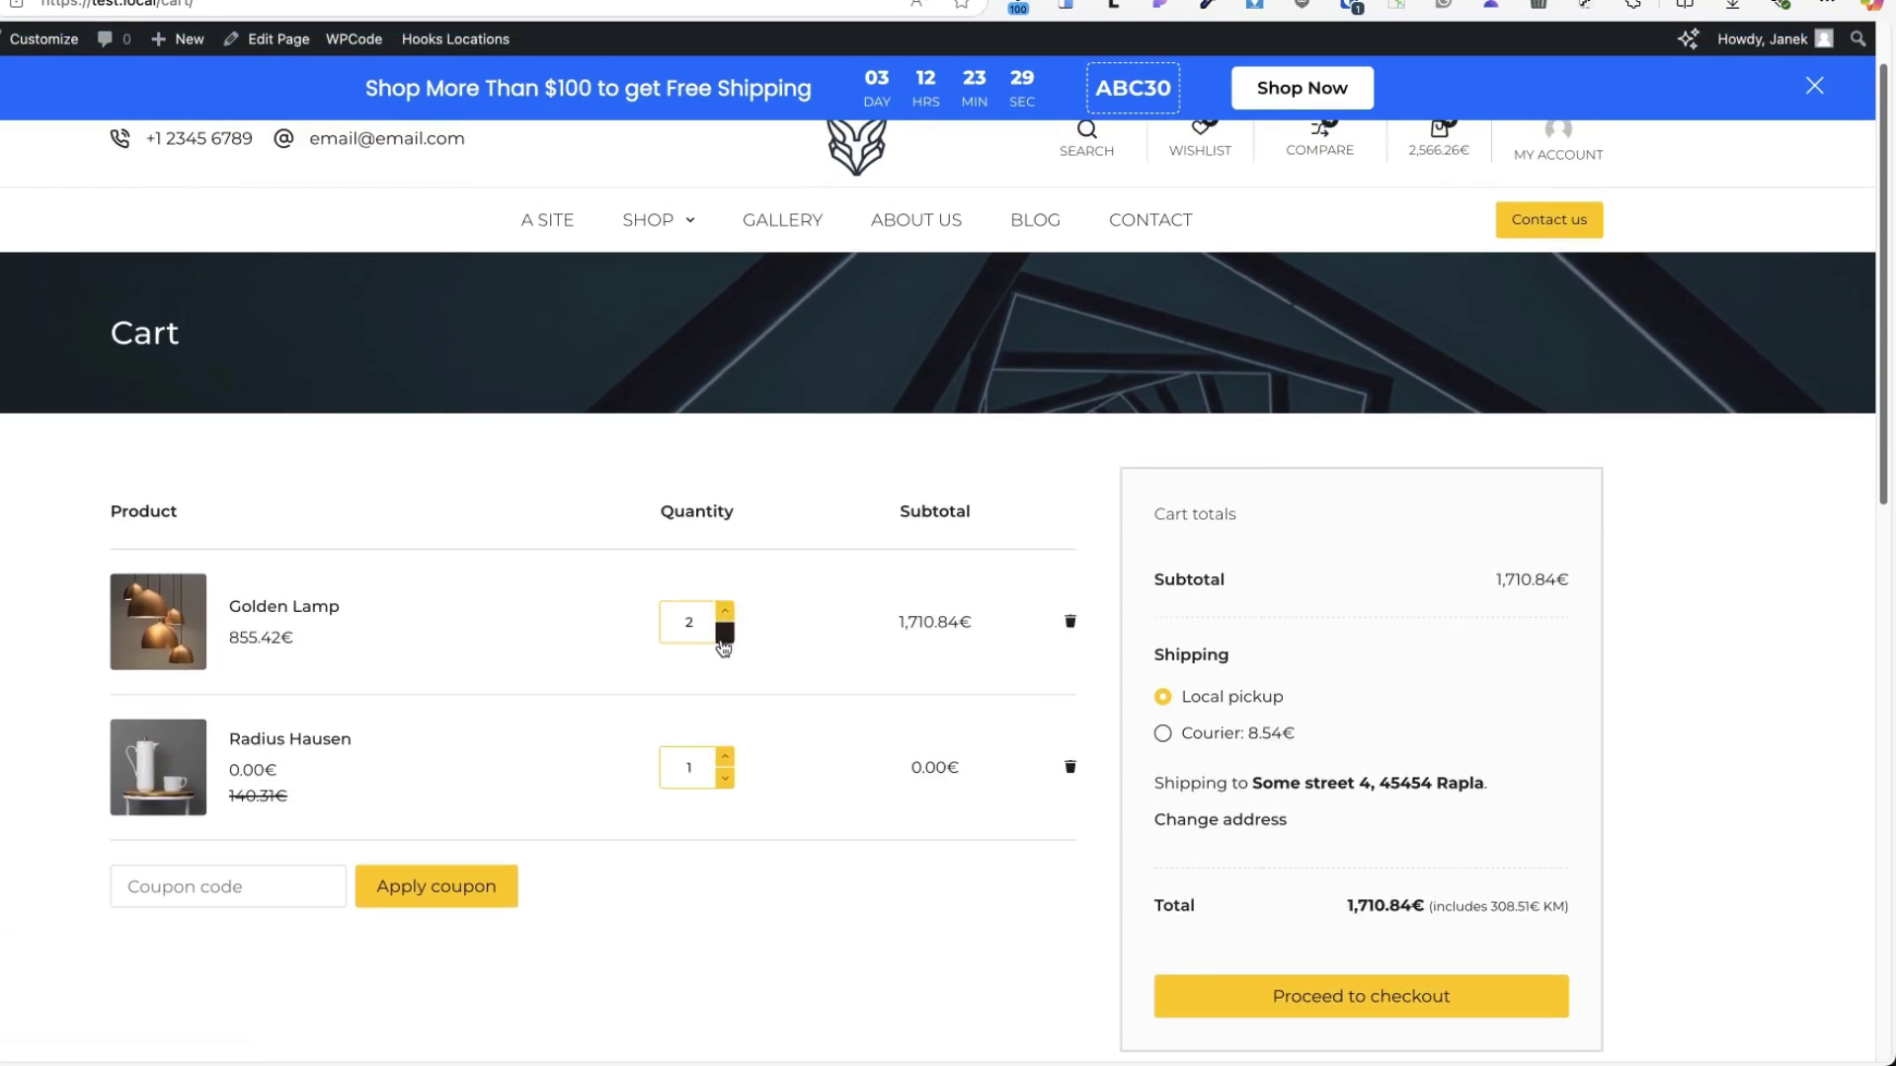
click(723, 635)
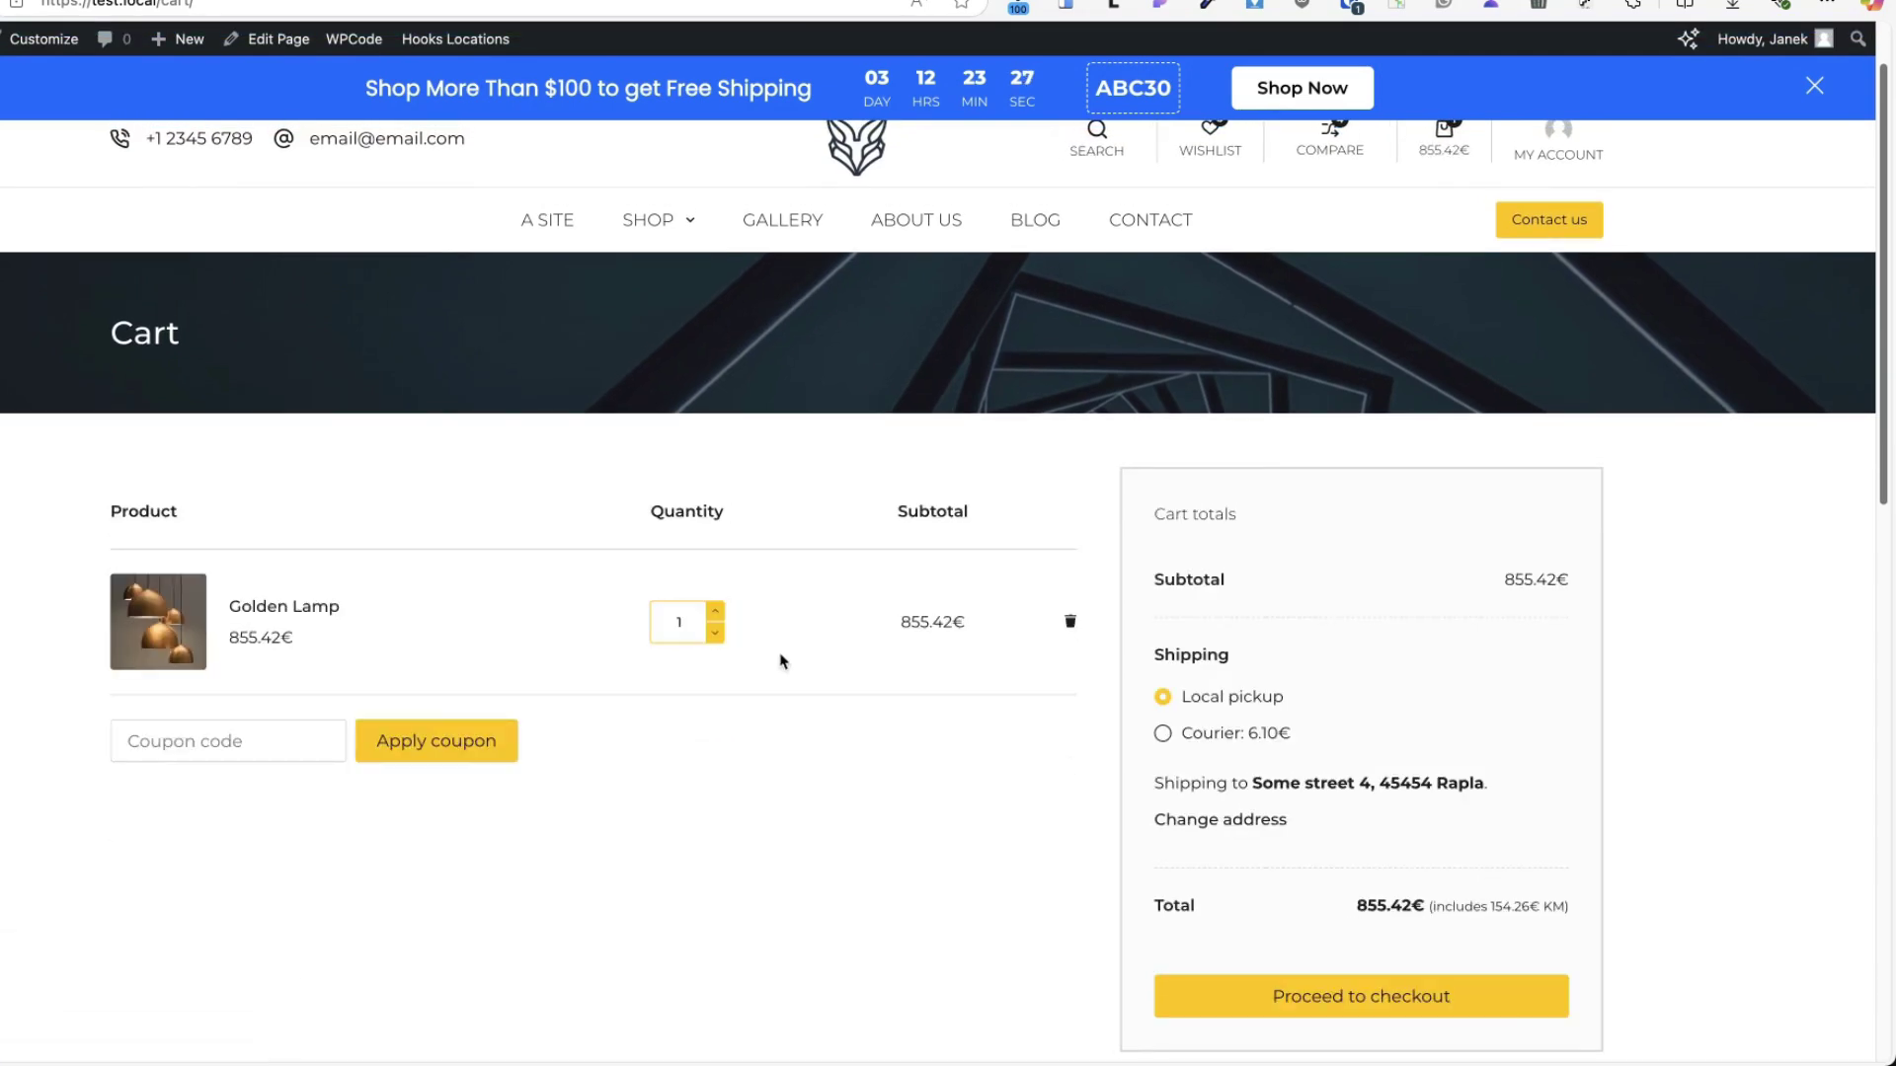
click(715, 611)
- Proceed to checkout with the cart and review the checkout page
scroll(1298, 773, down, 3)
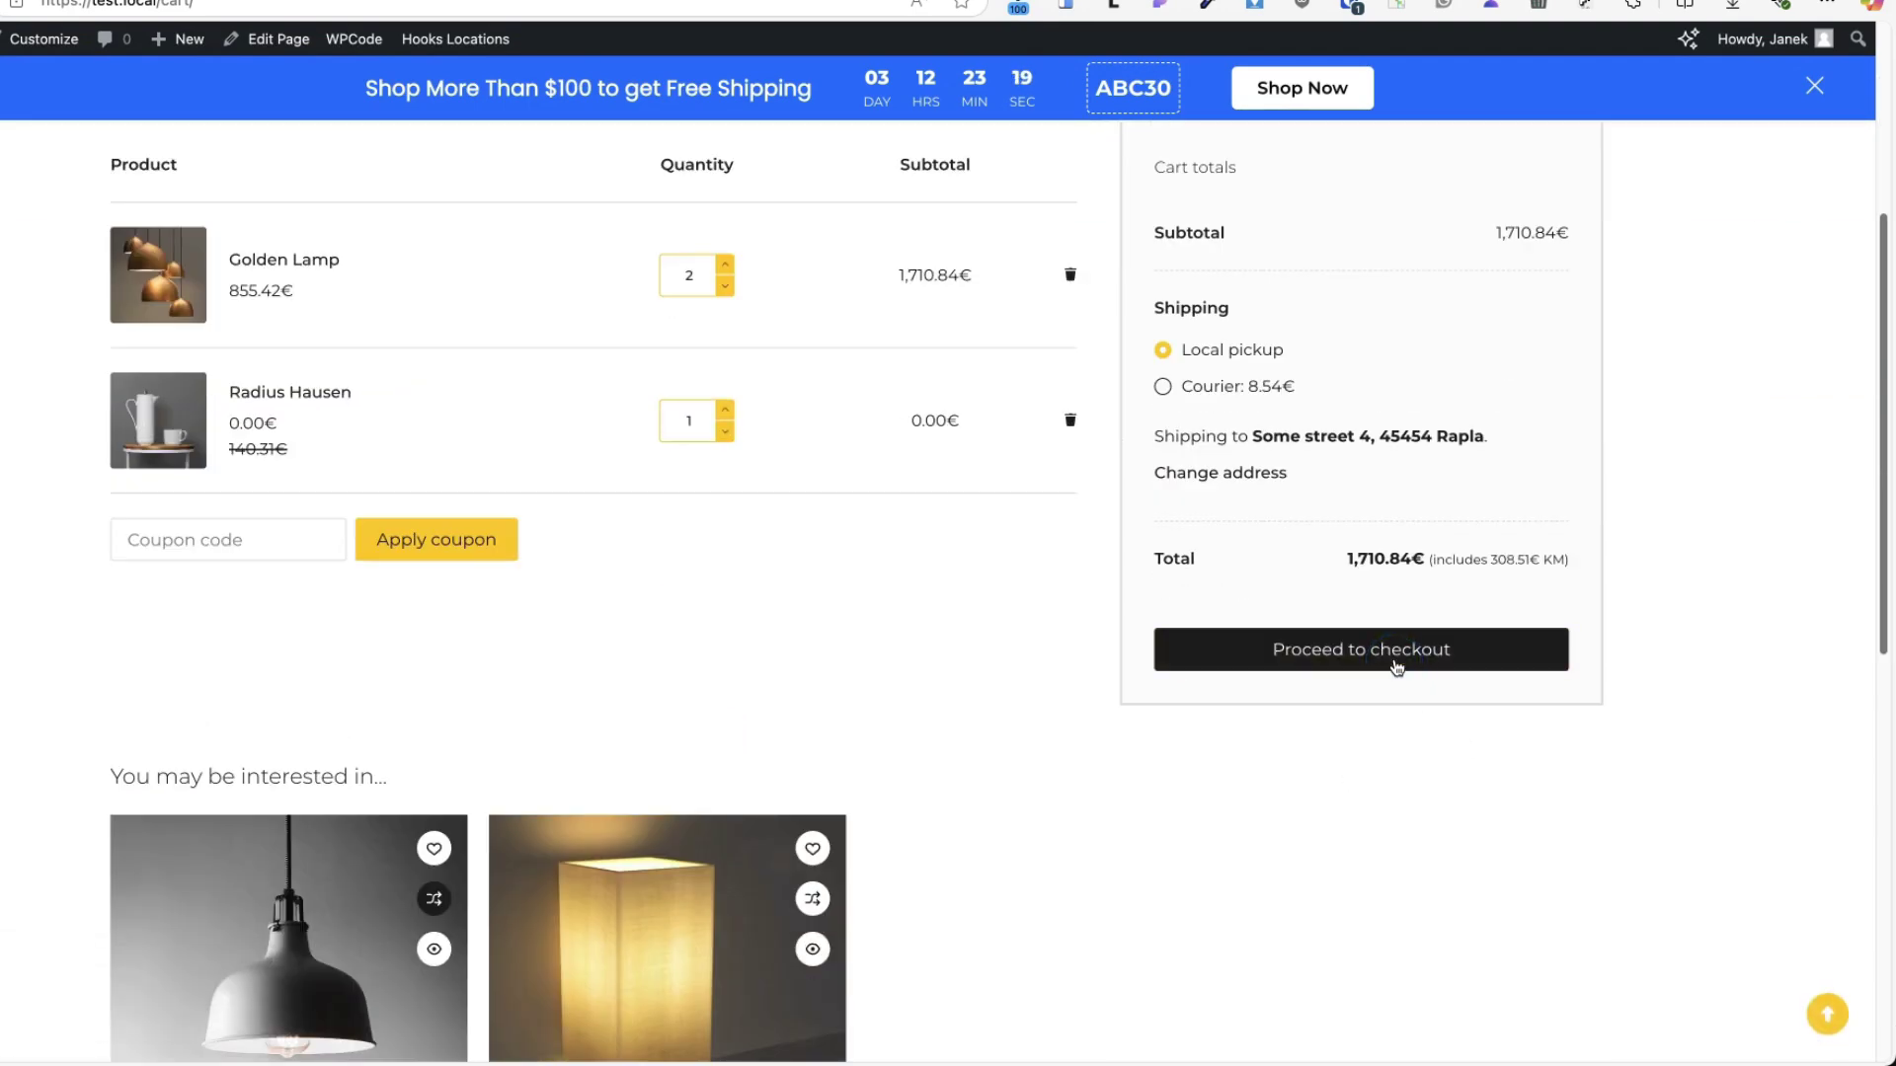
click(1396, 668)
scroll(1212, 501, down, 3)
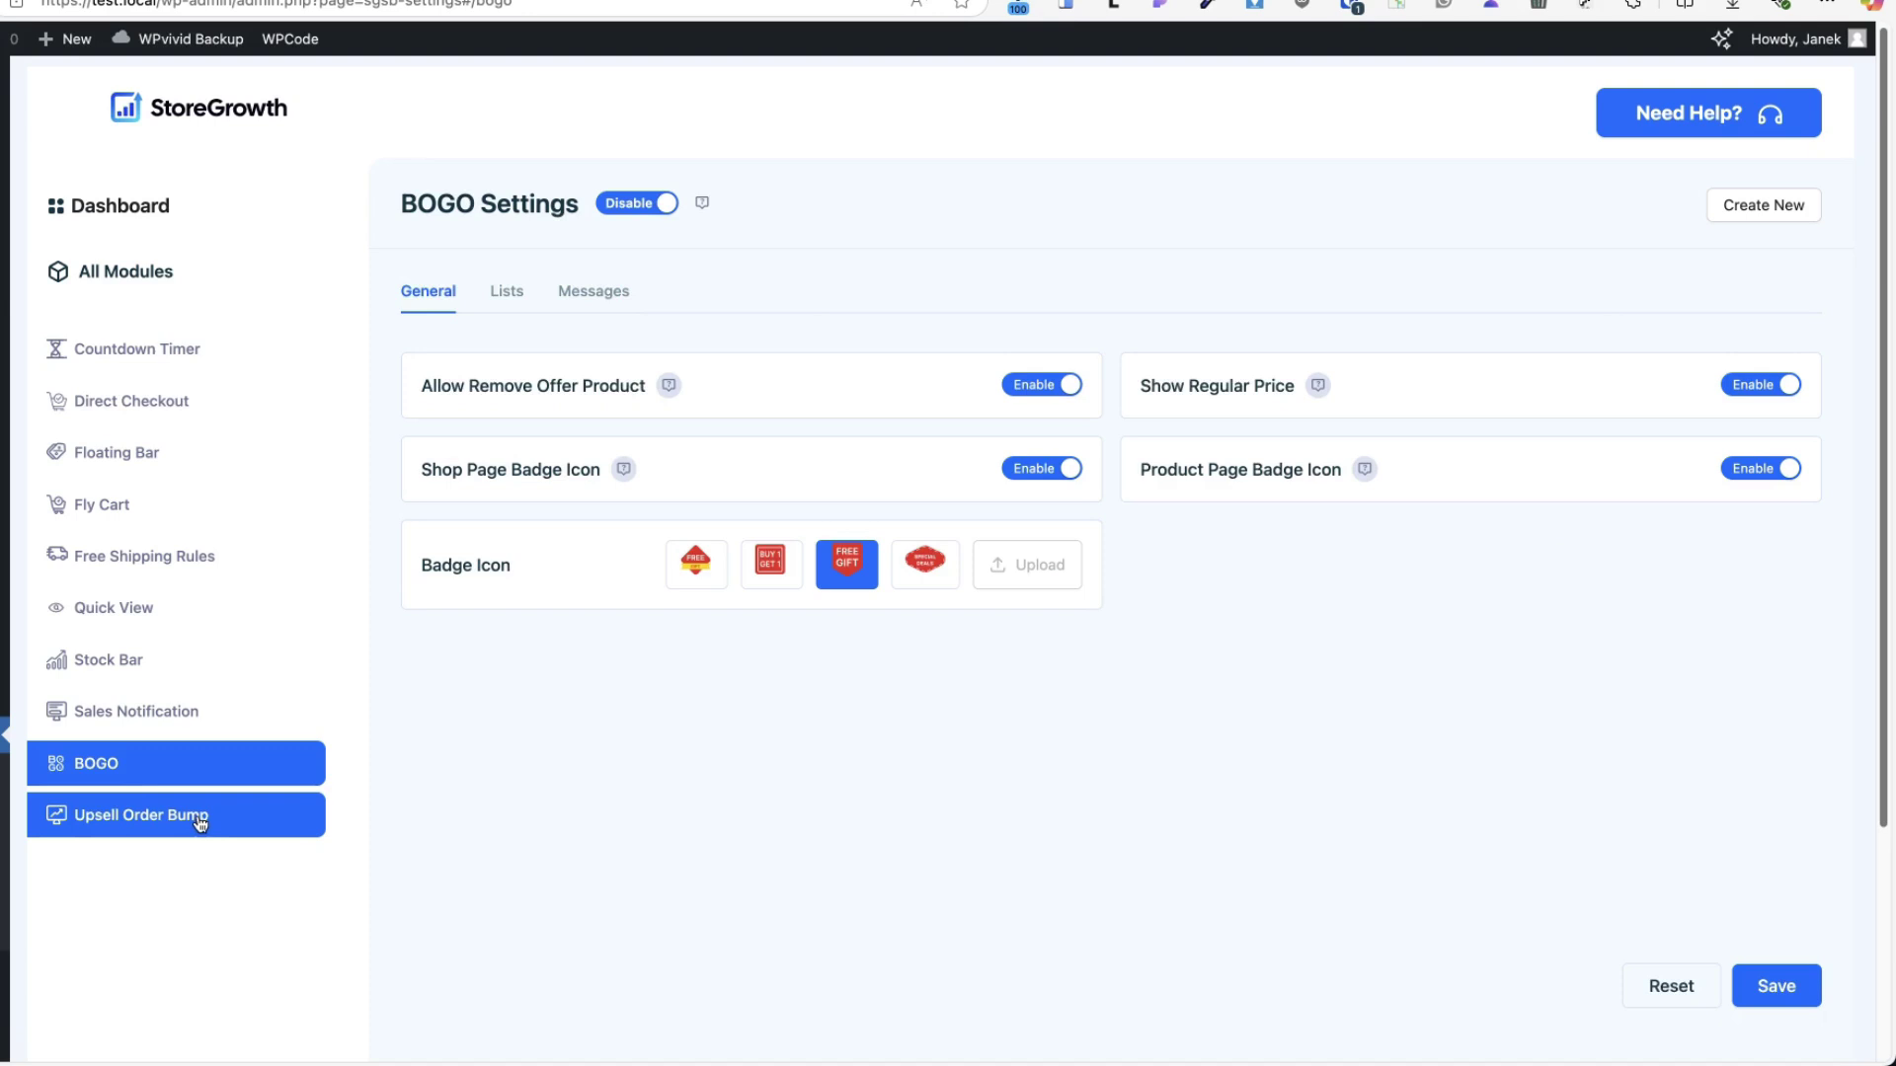
- Create a new upsell order bump named "Demo bump" with the Products bump type
click(181, 814)
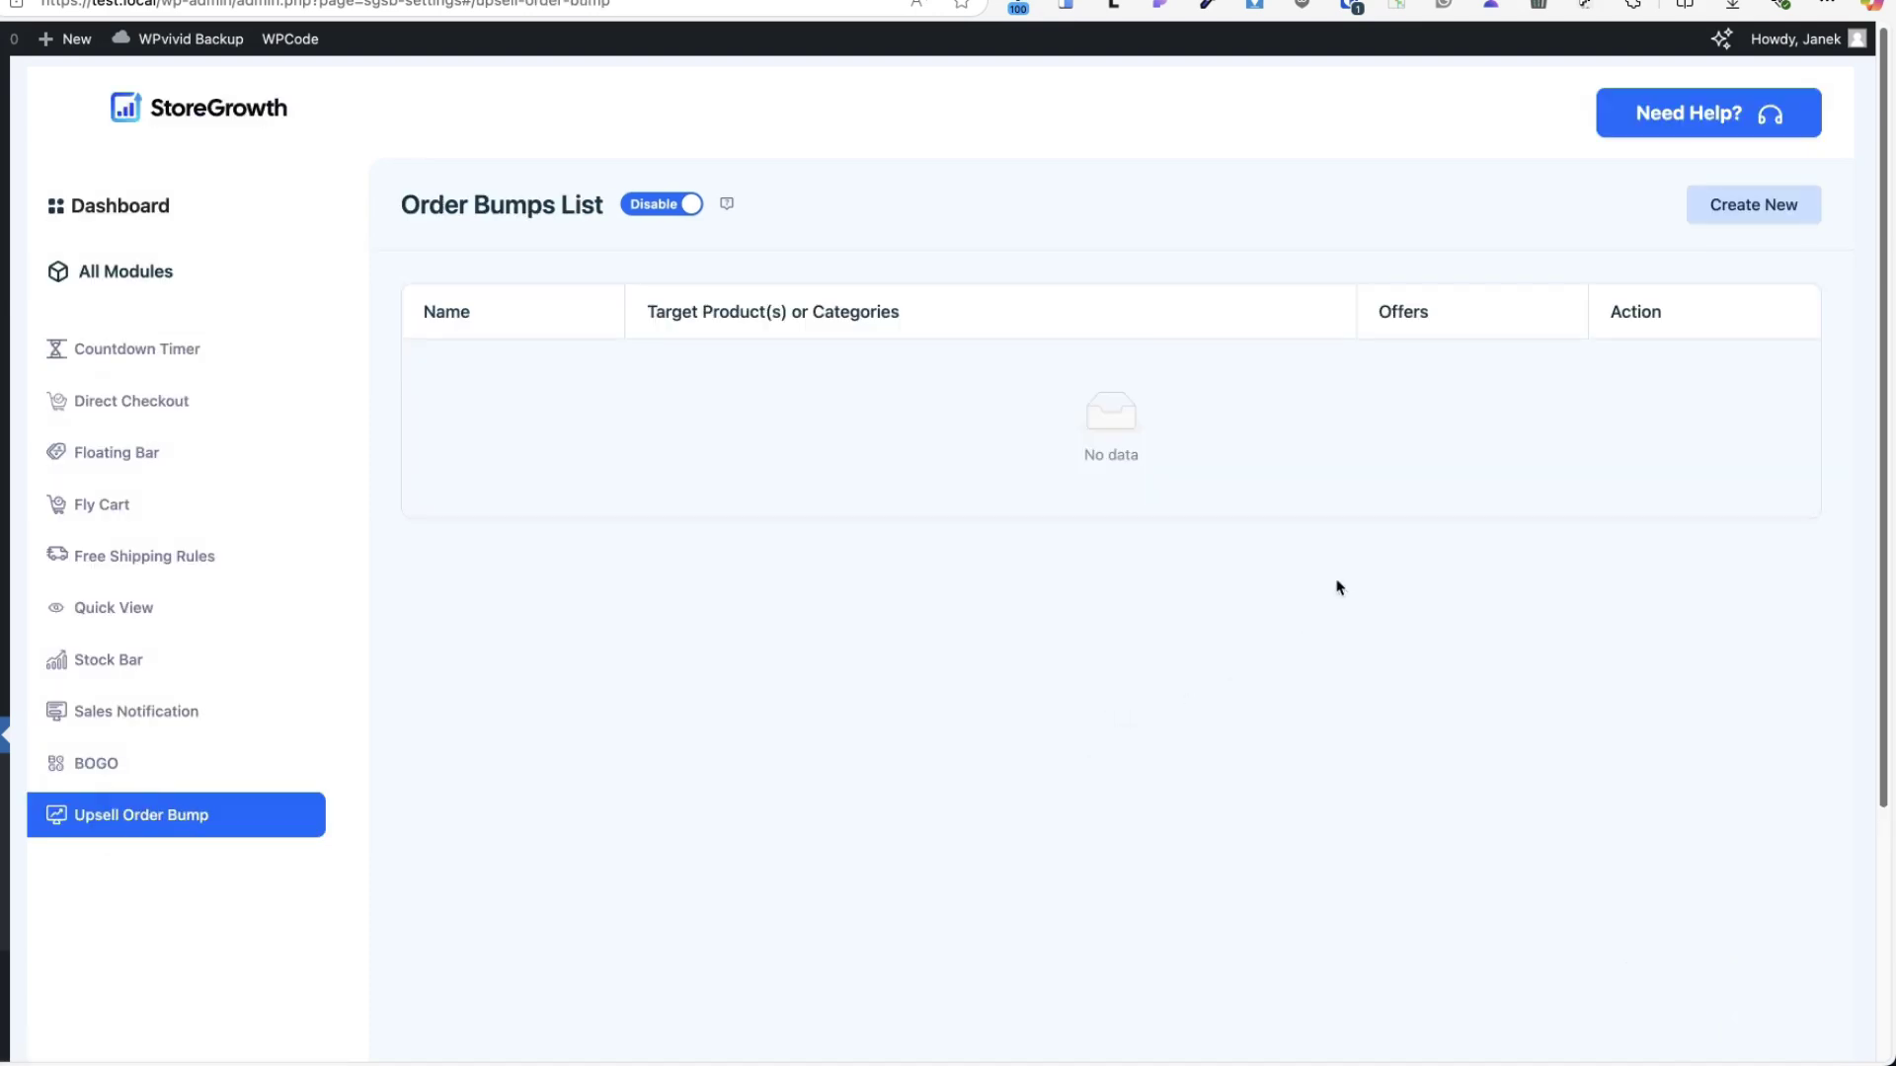
click(1738, 207)
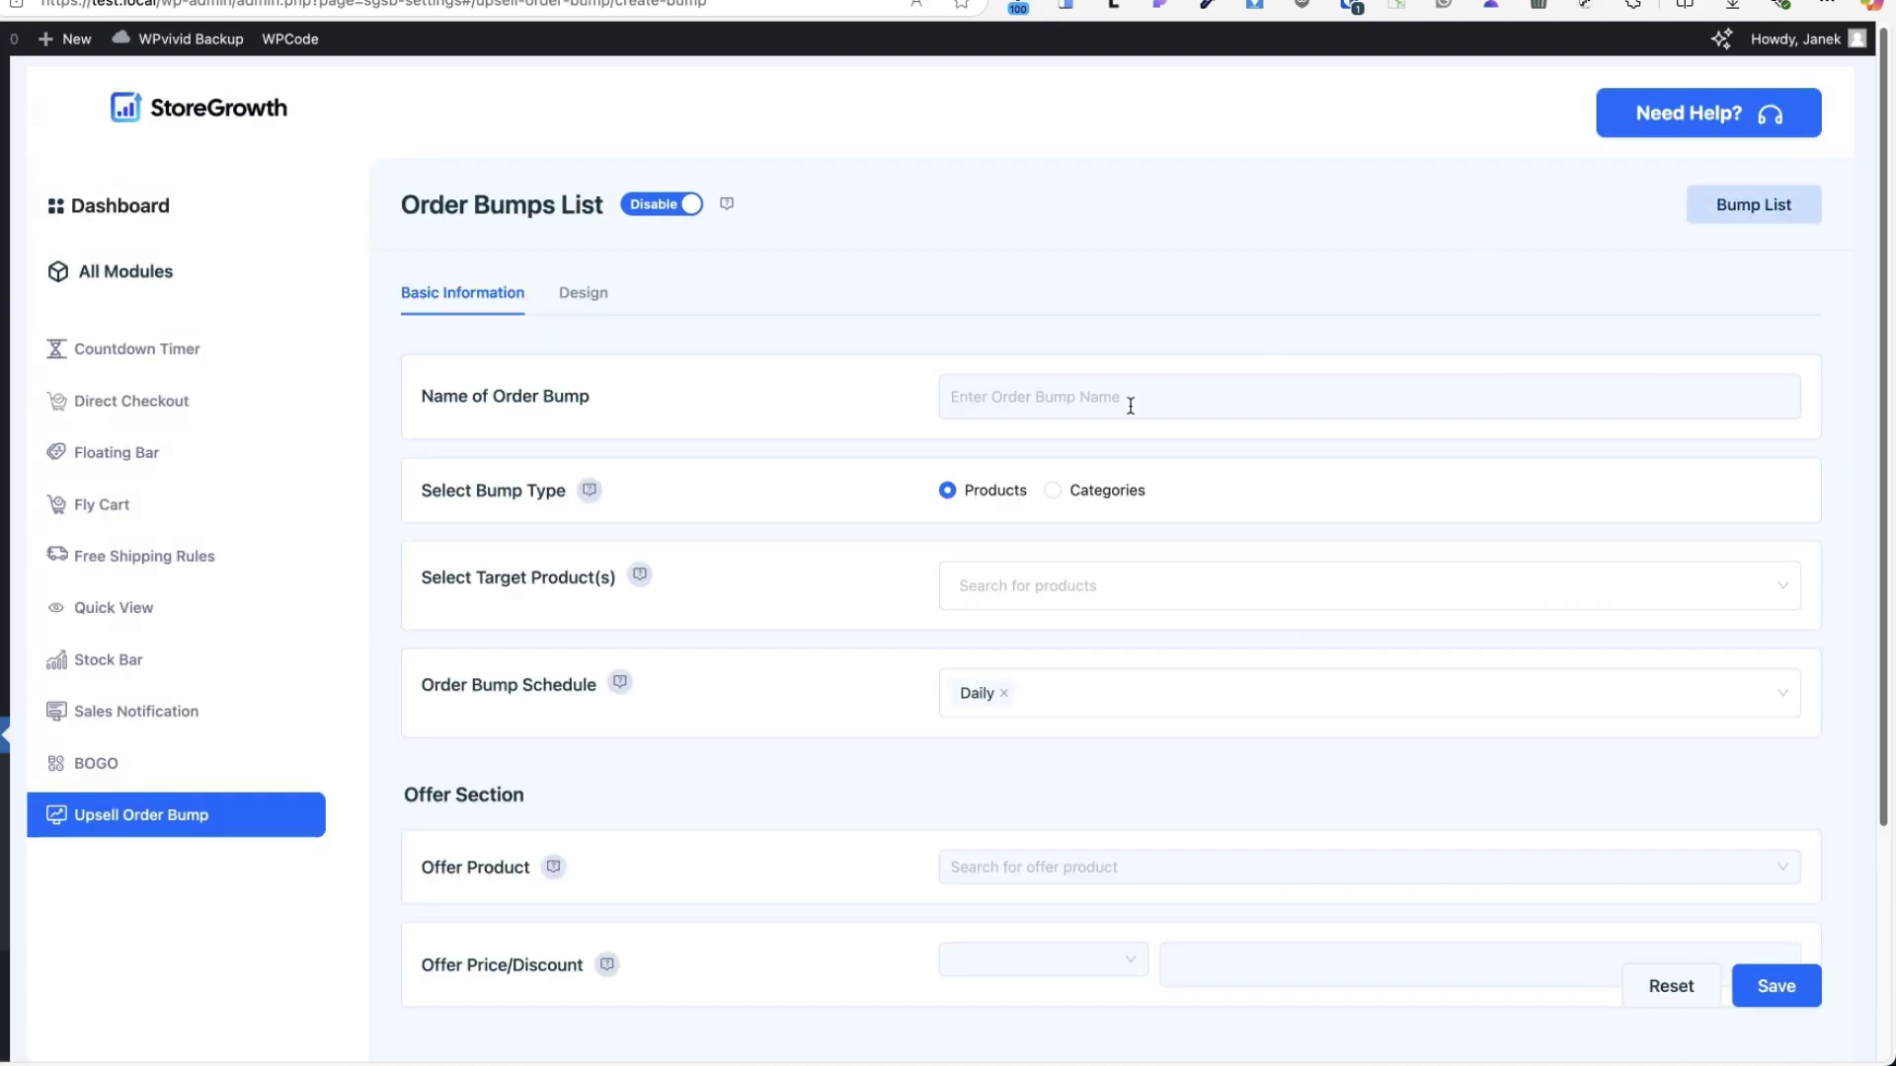
click(1002, 395)
text(Demo)
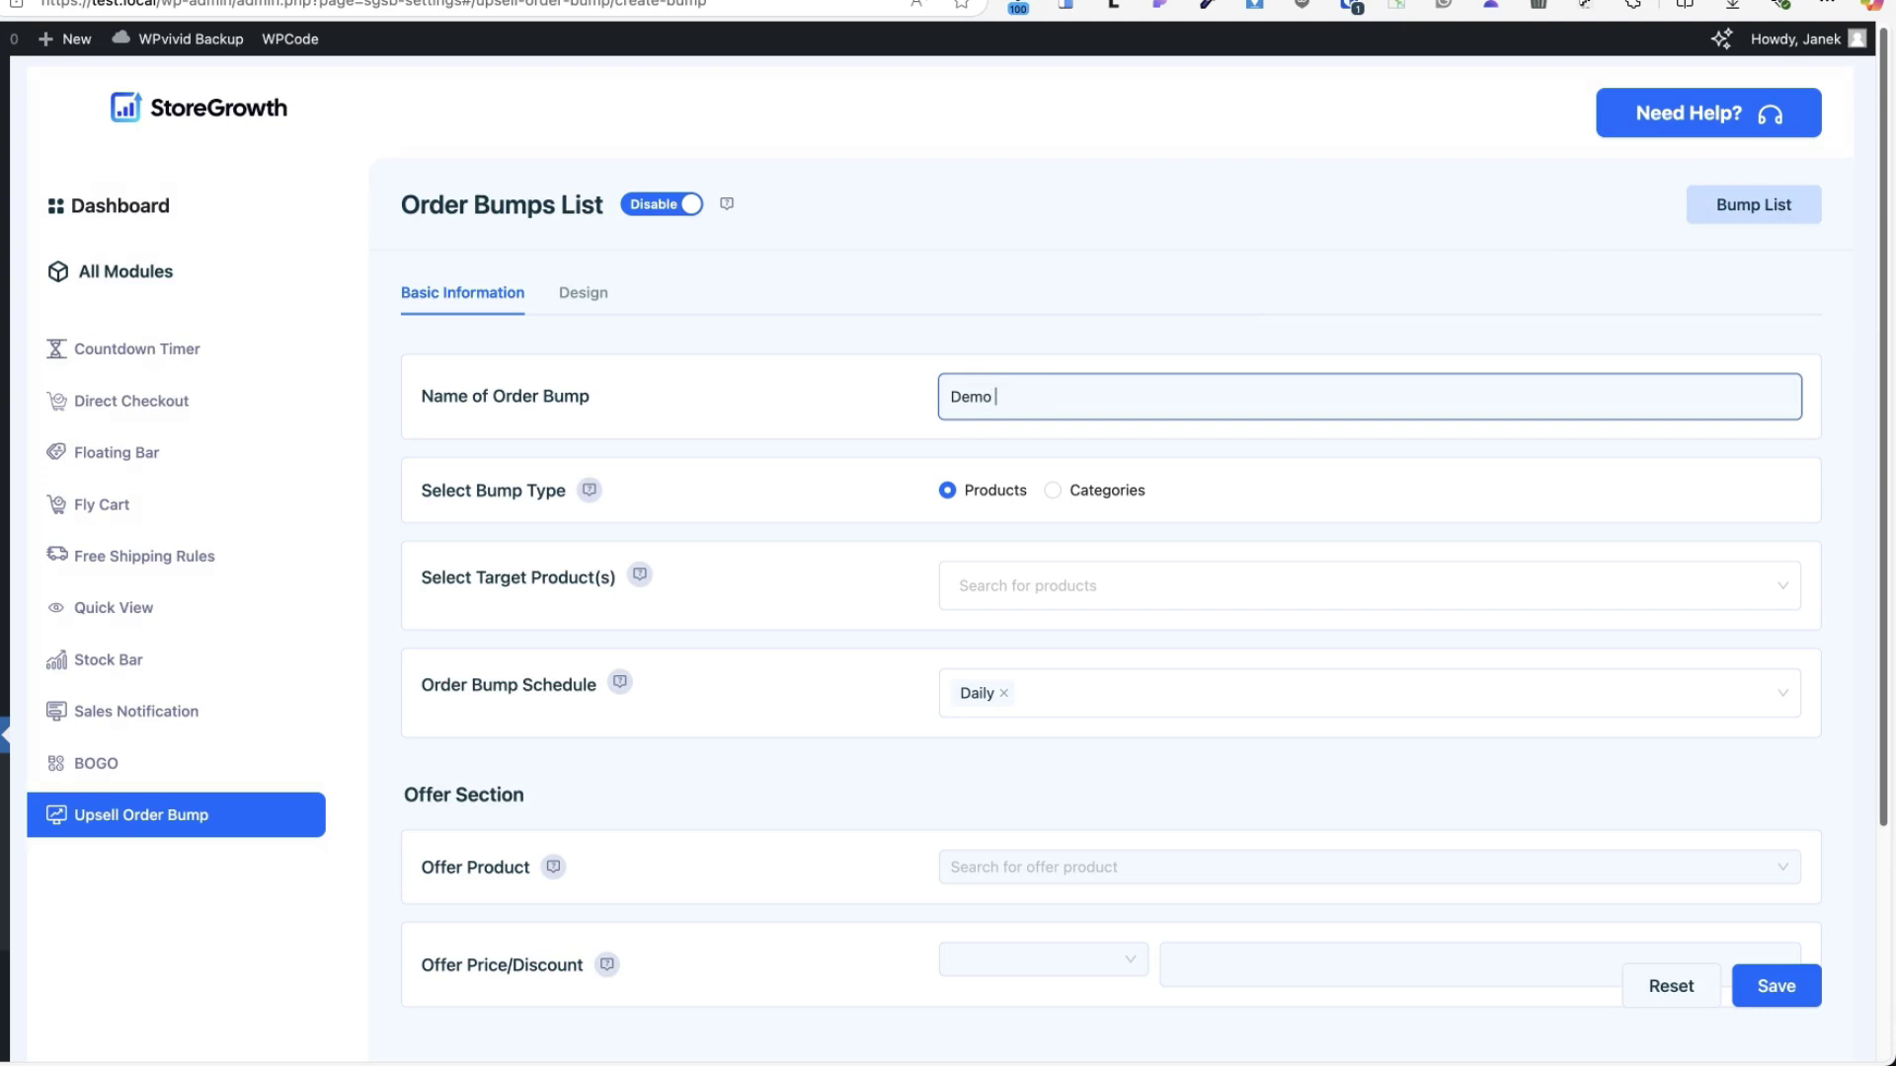
text( dump)
click(995, 491)
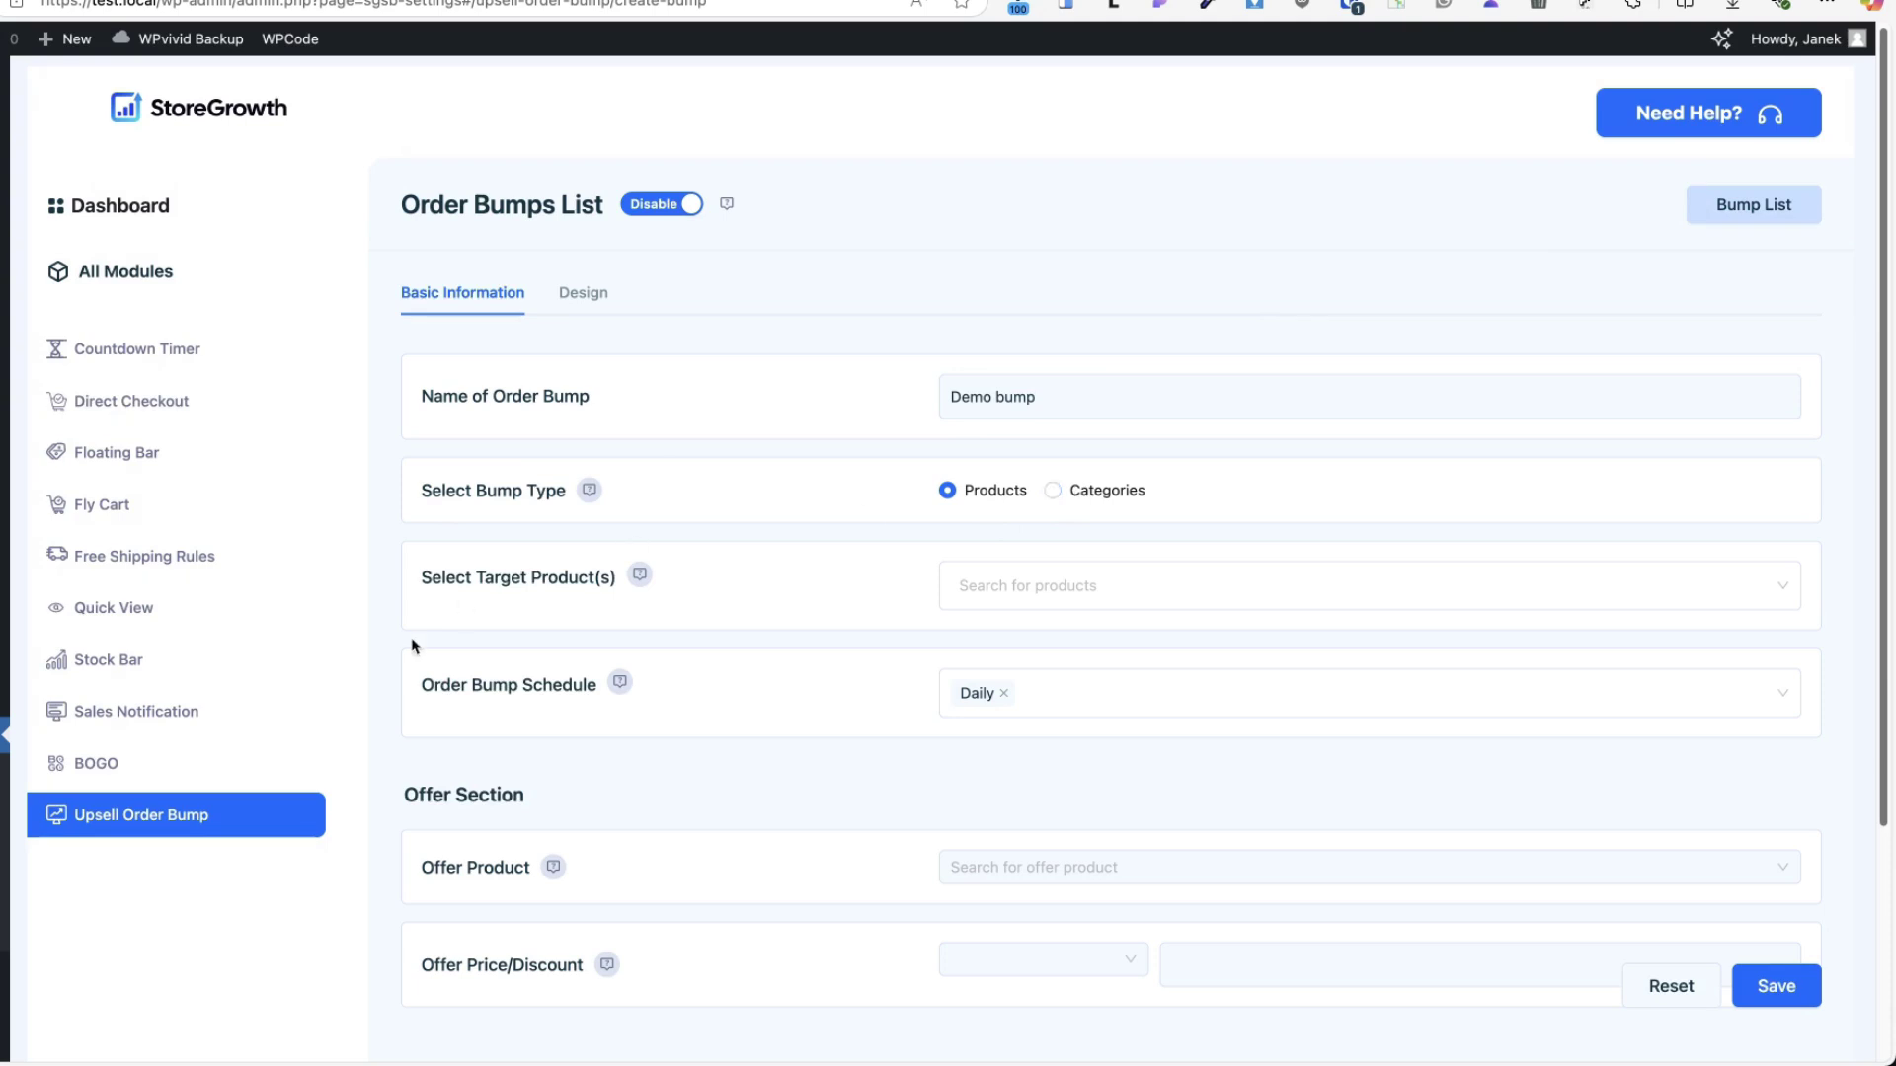
- Choose Golden Lamp as the order bump's target product
click(1003, 582)
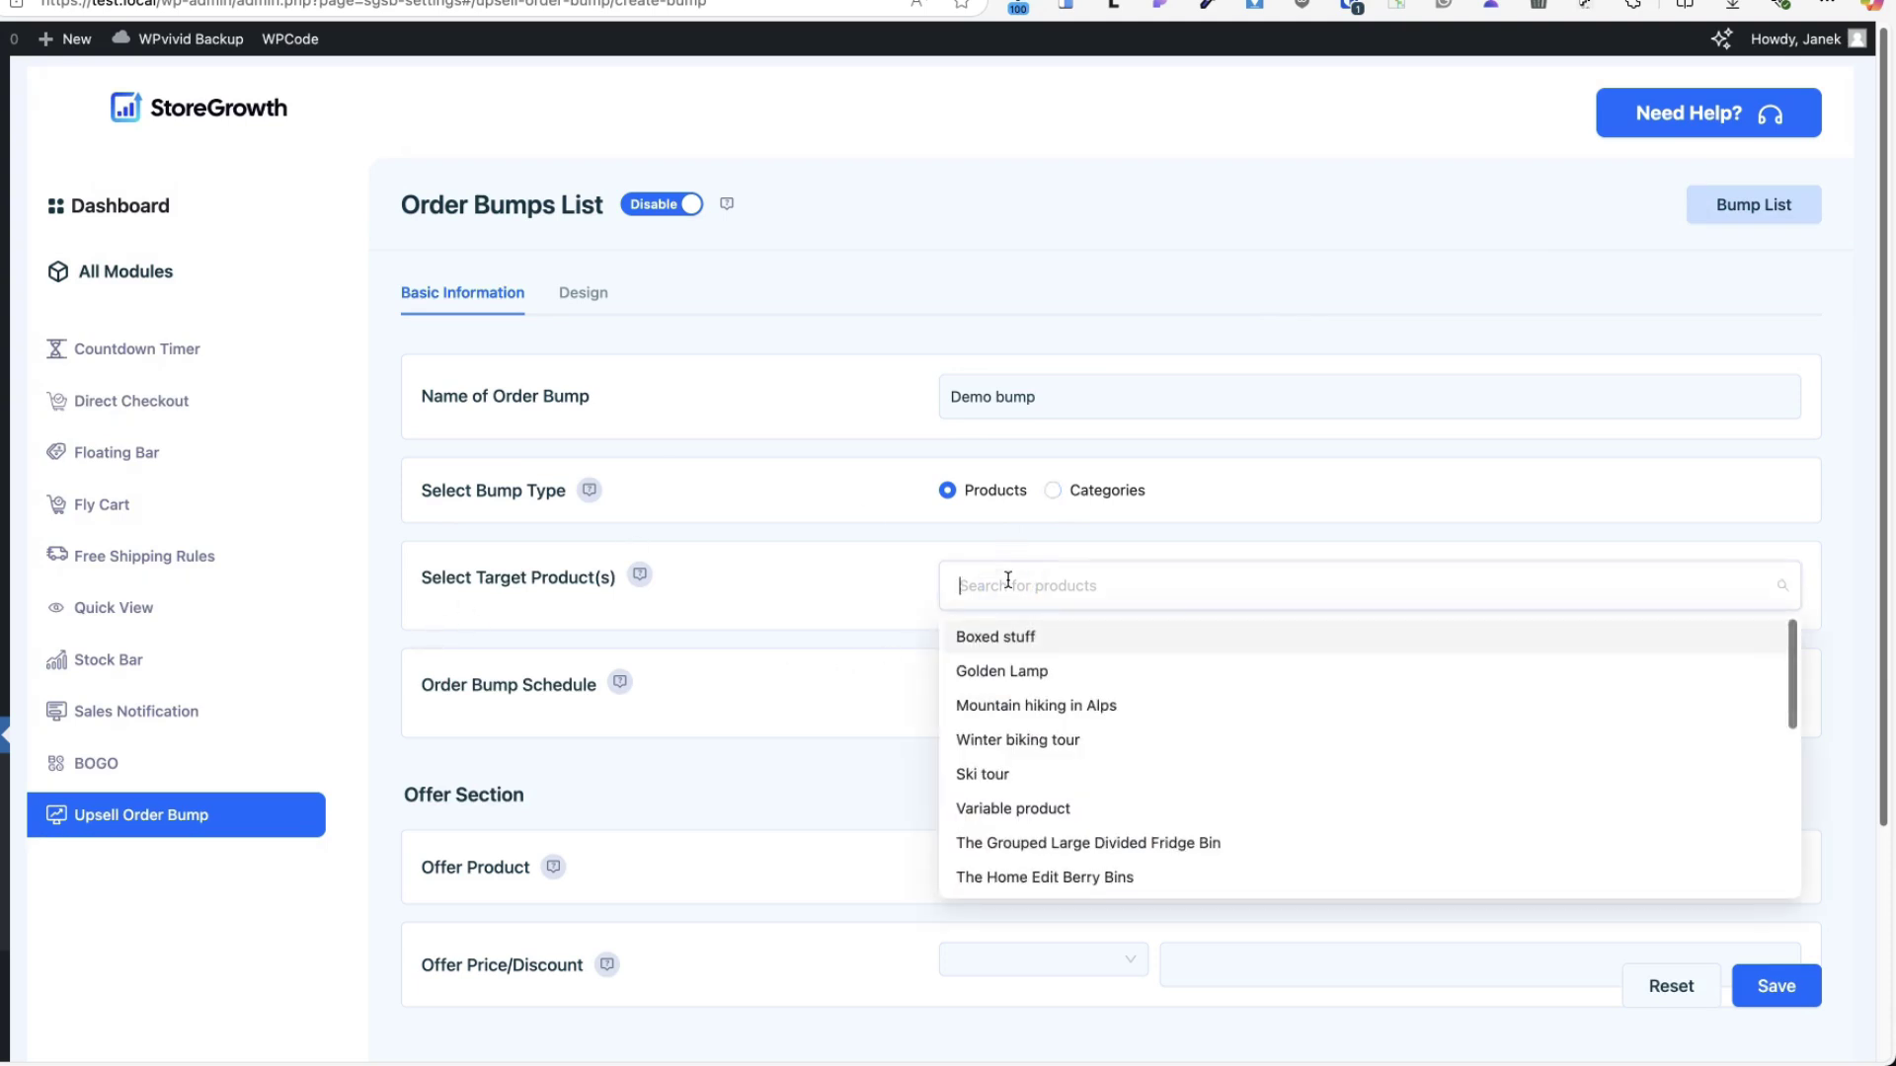
click(1008, 670)
click(819, 679)
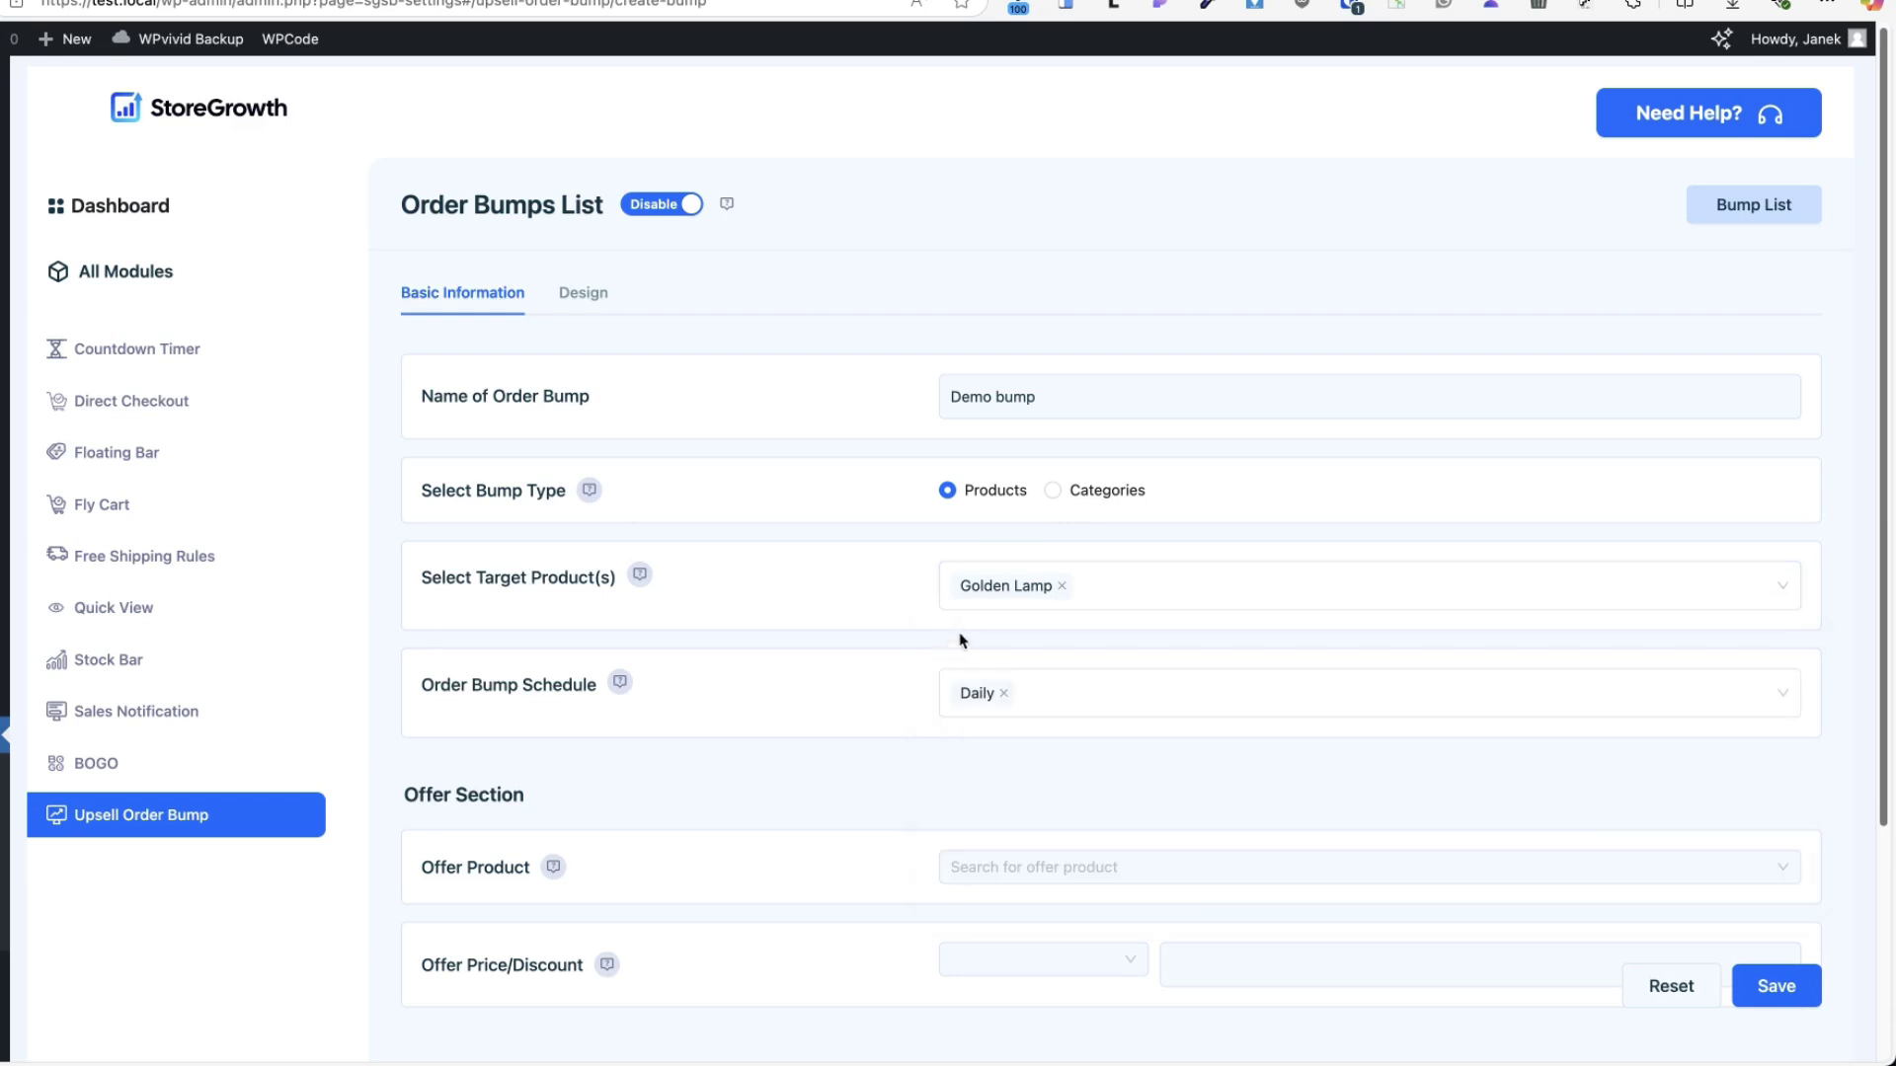
- Offer Radius Hausen in the order bump with a 20% discount
scroll(987, 592, down, 2)
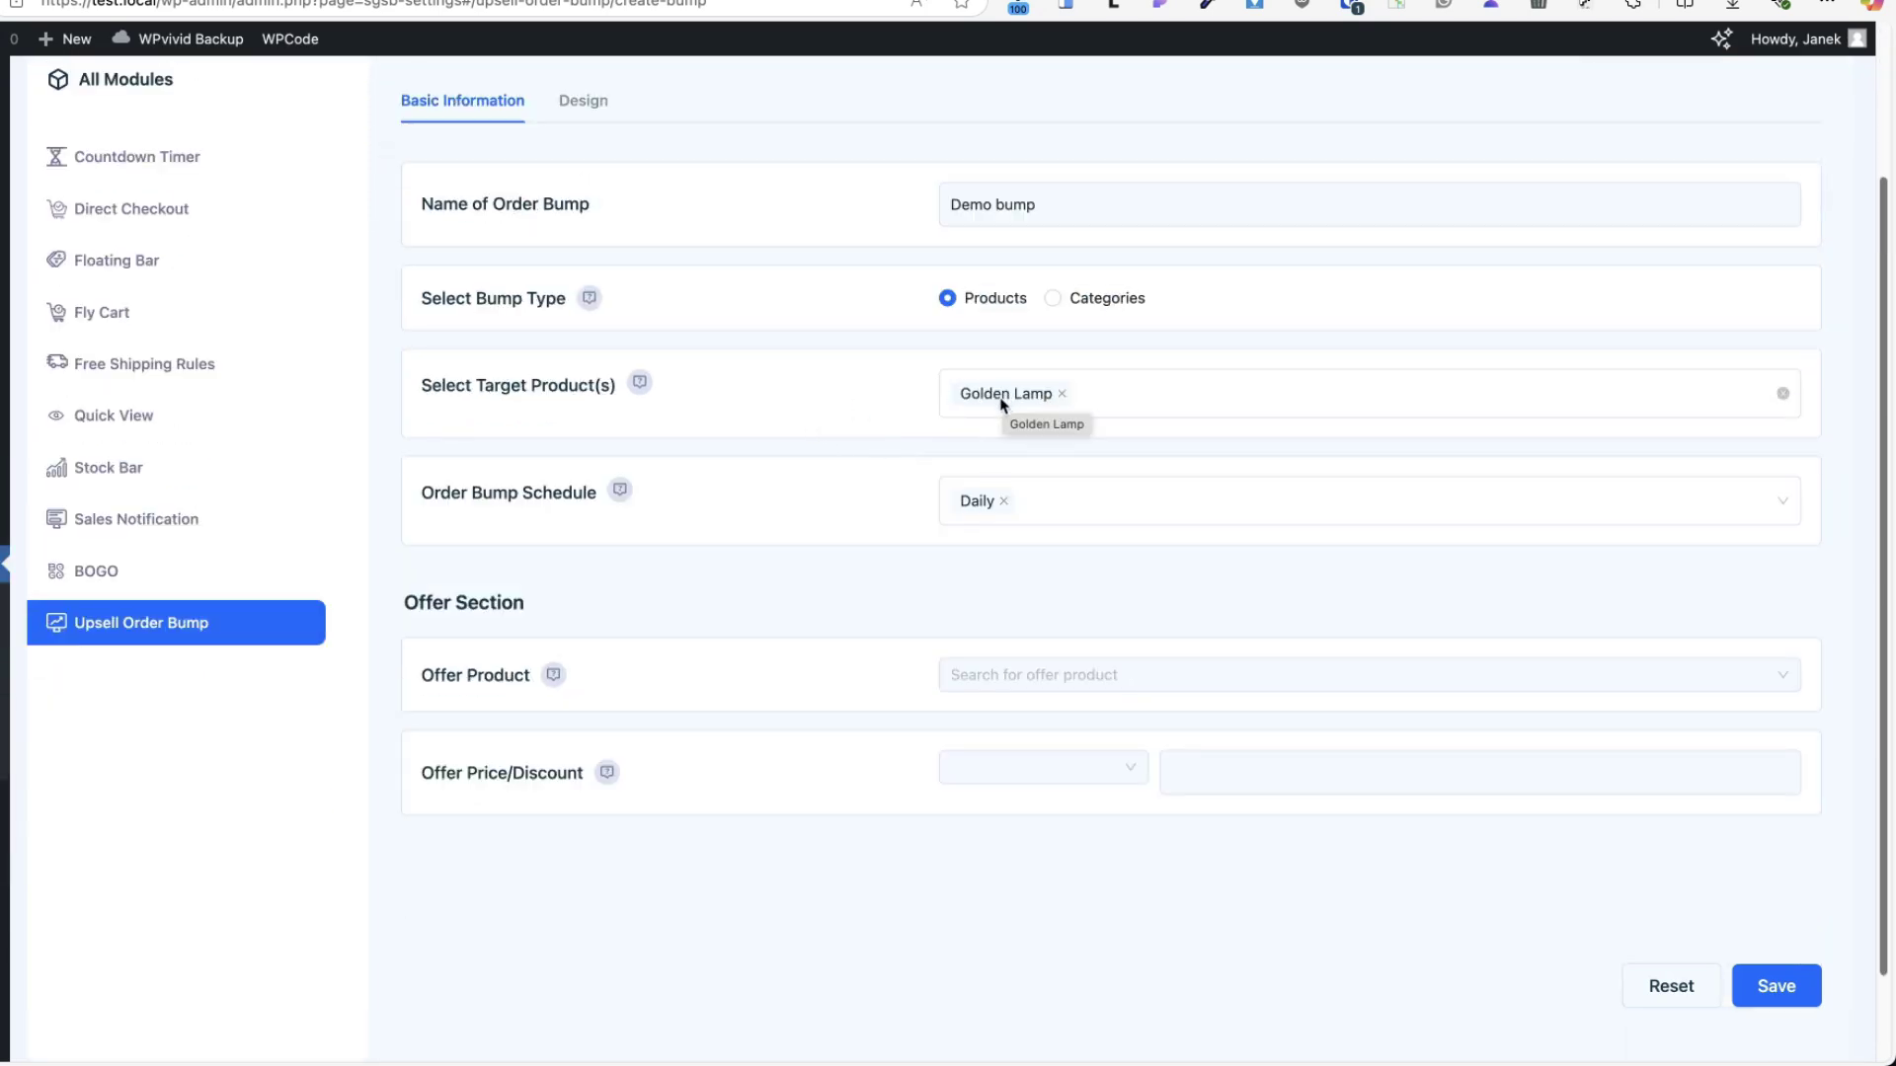
click(1008, 670)
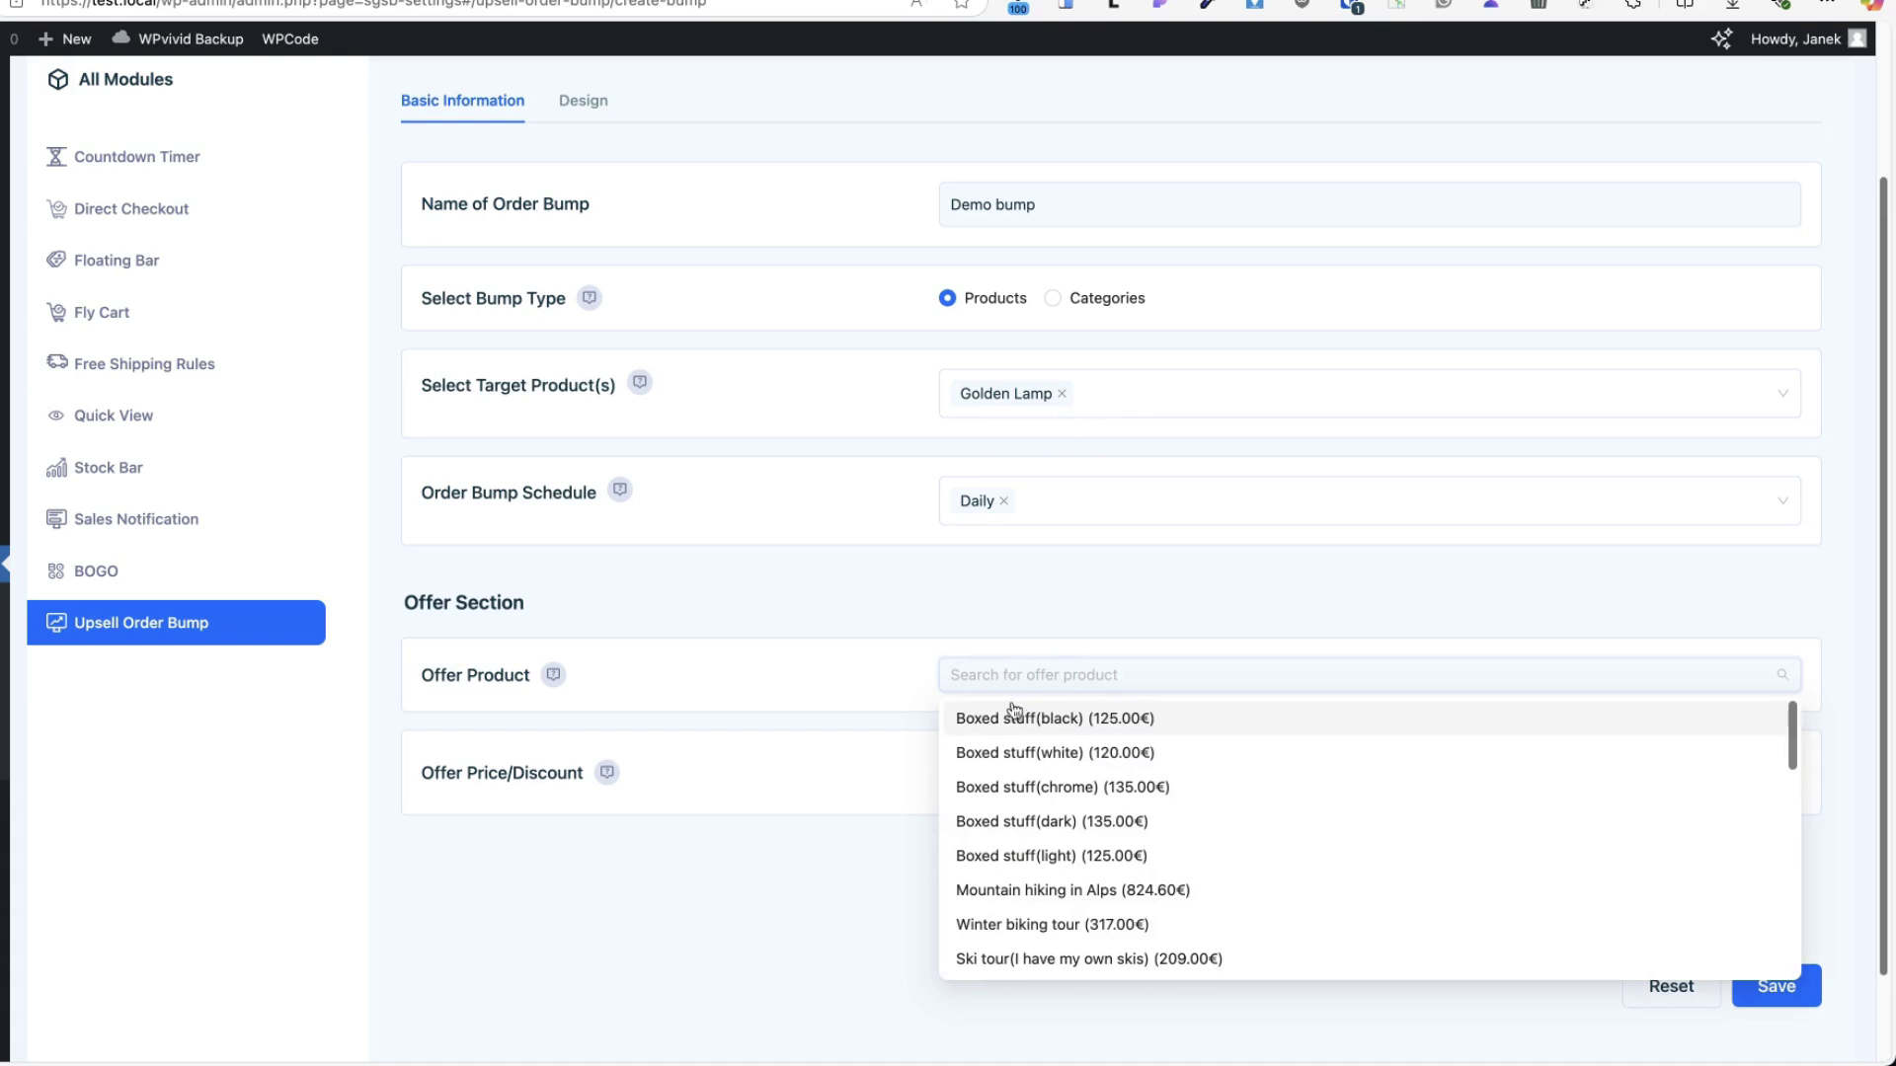
scroll(1028, 780, down, 5)
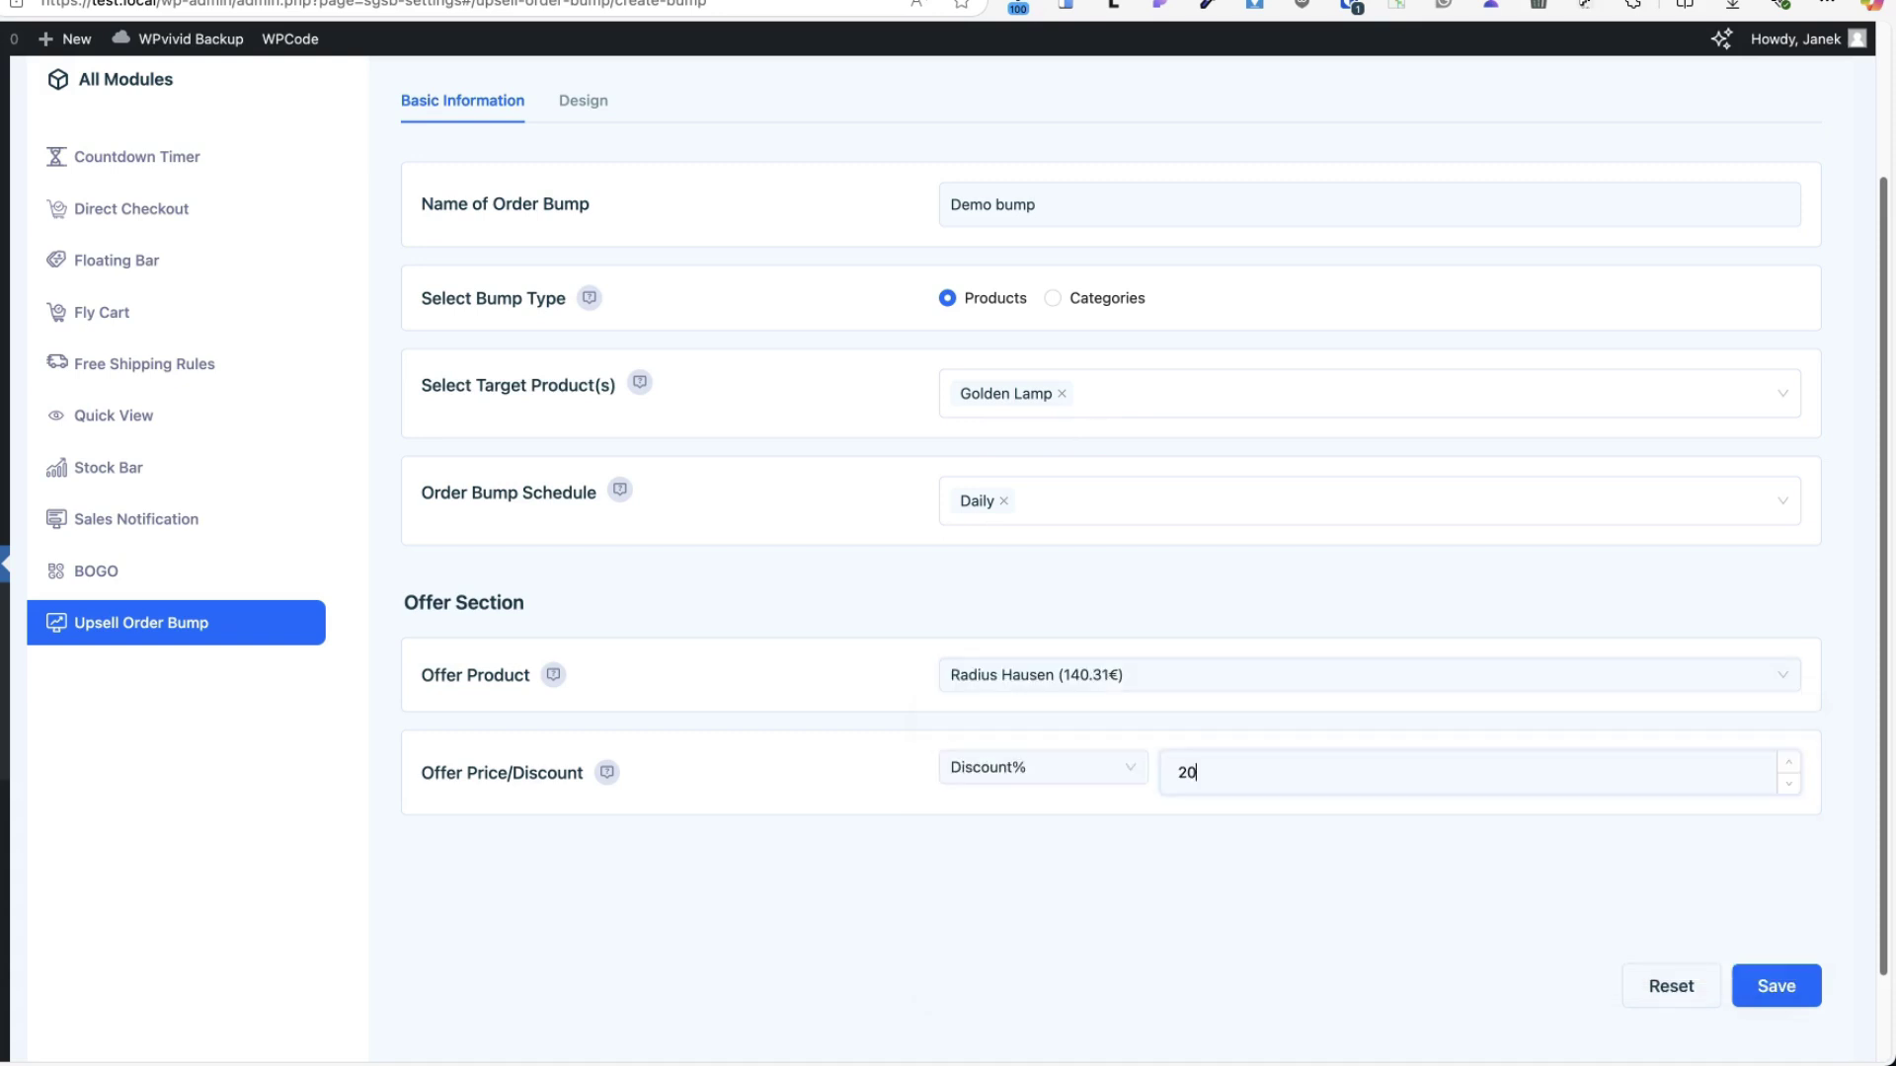
click(1099, 907)
- Open the order bump's design settings and review the offer box and discount section options
scroll(635, 409, up, 3)
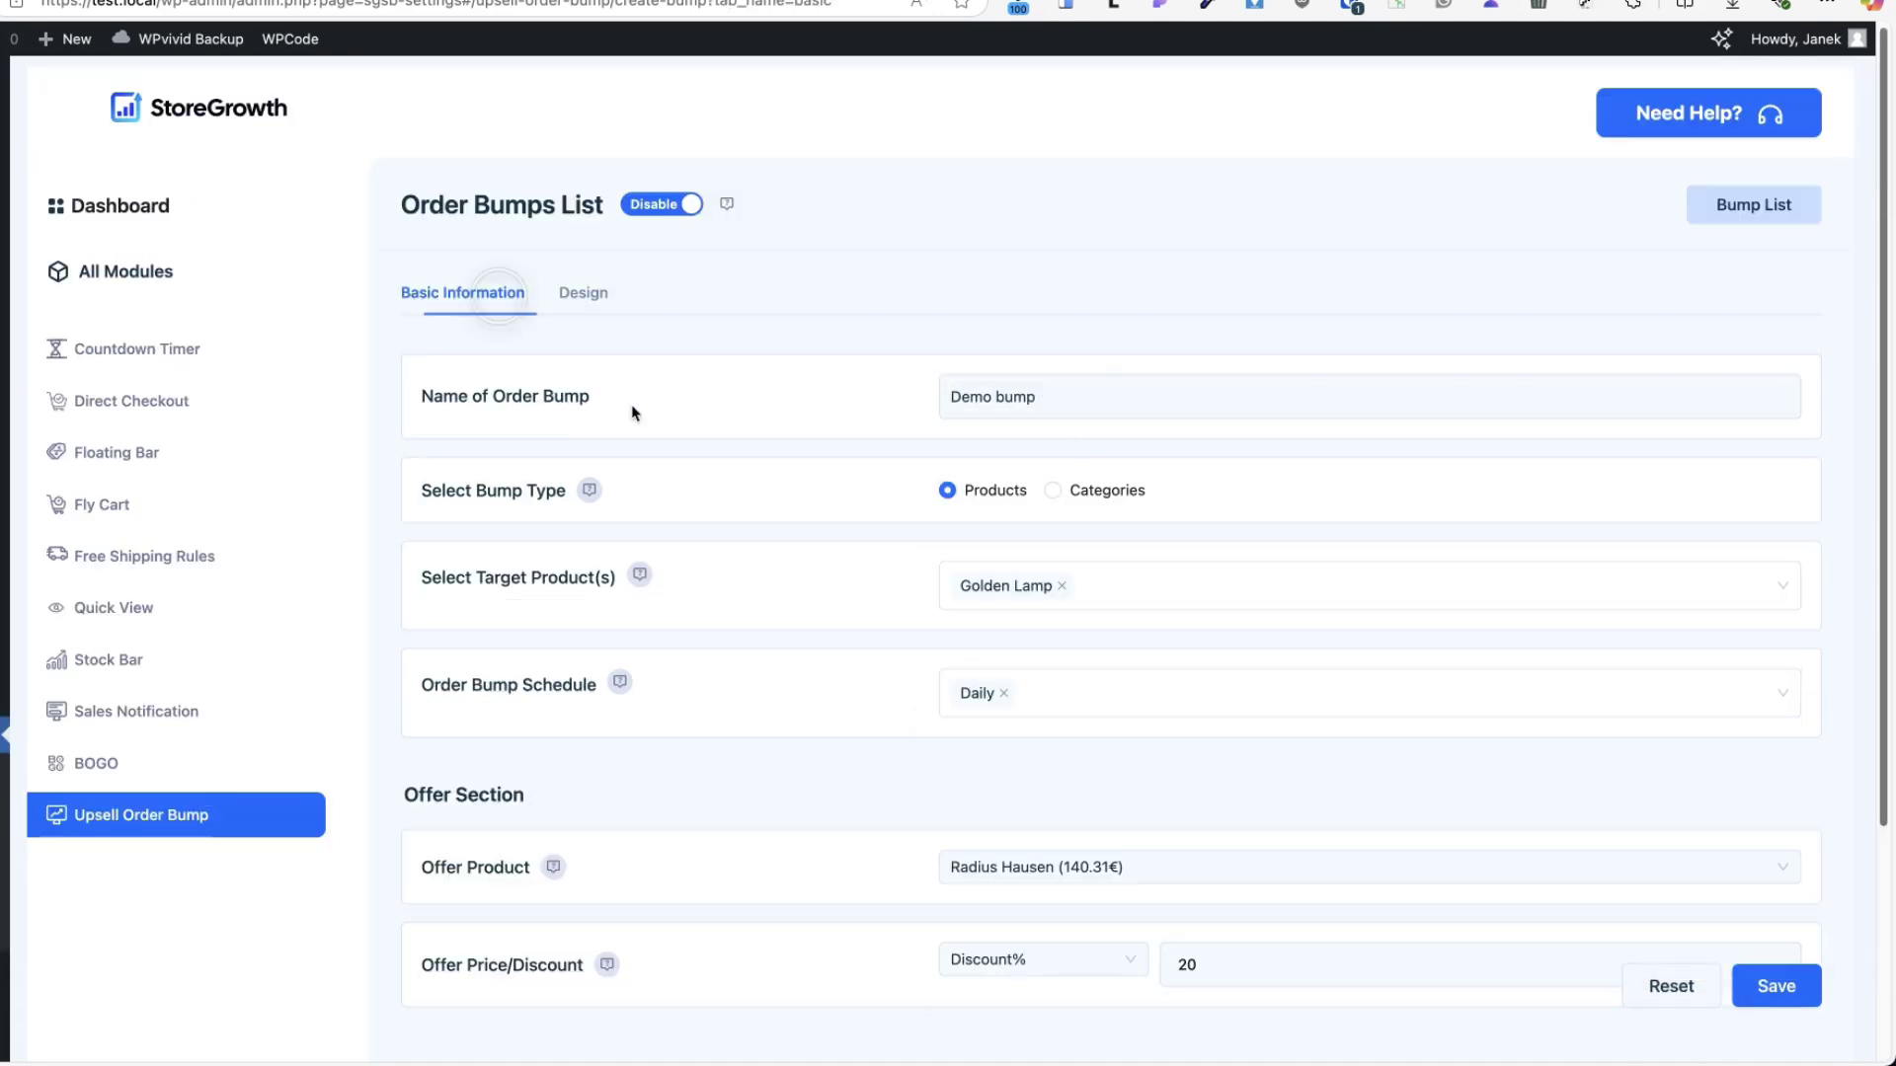
click(588, 293)
scroll(1035, 563, down, 3)
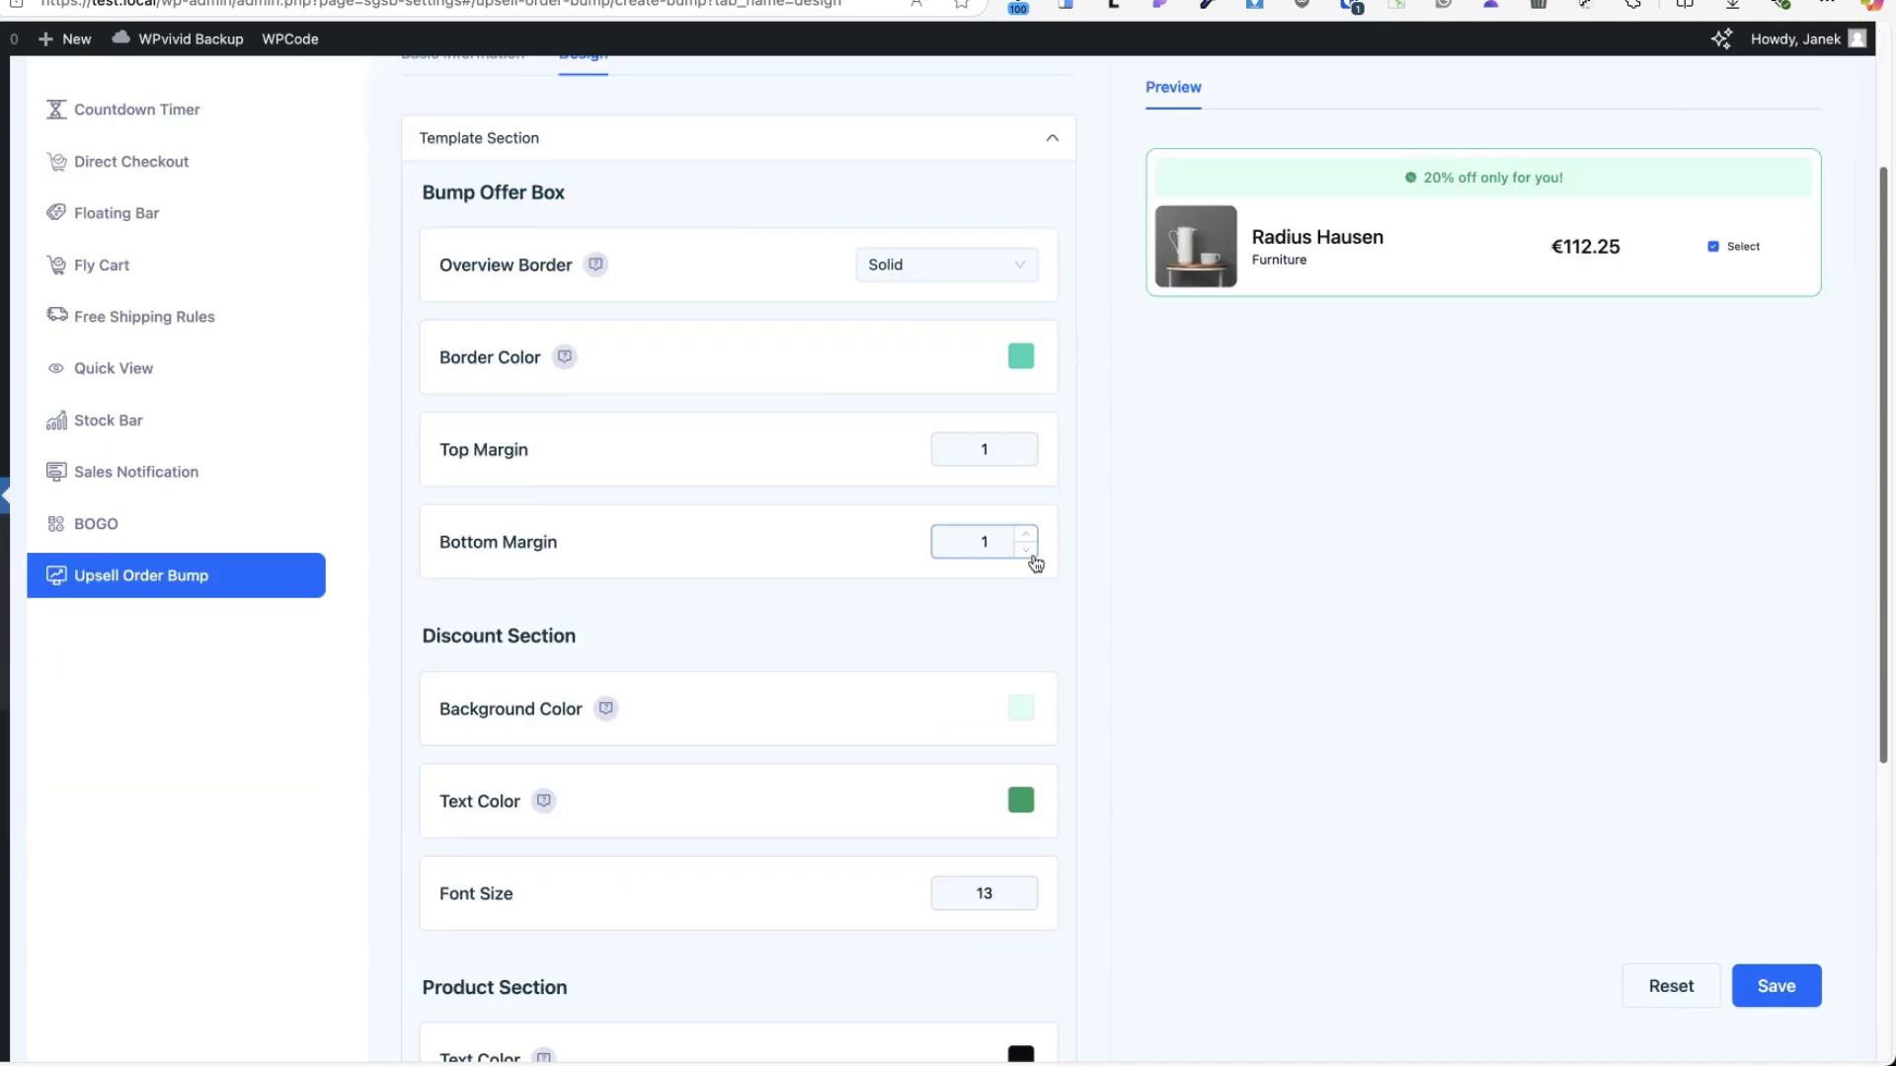
- Change the order bump's offer product to Winter biking tour and save the bump
click(1206, 443)
scroll(1271, 516, up, 3)
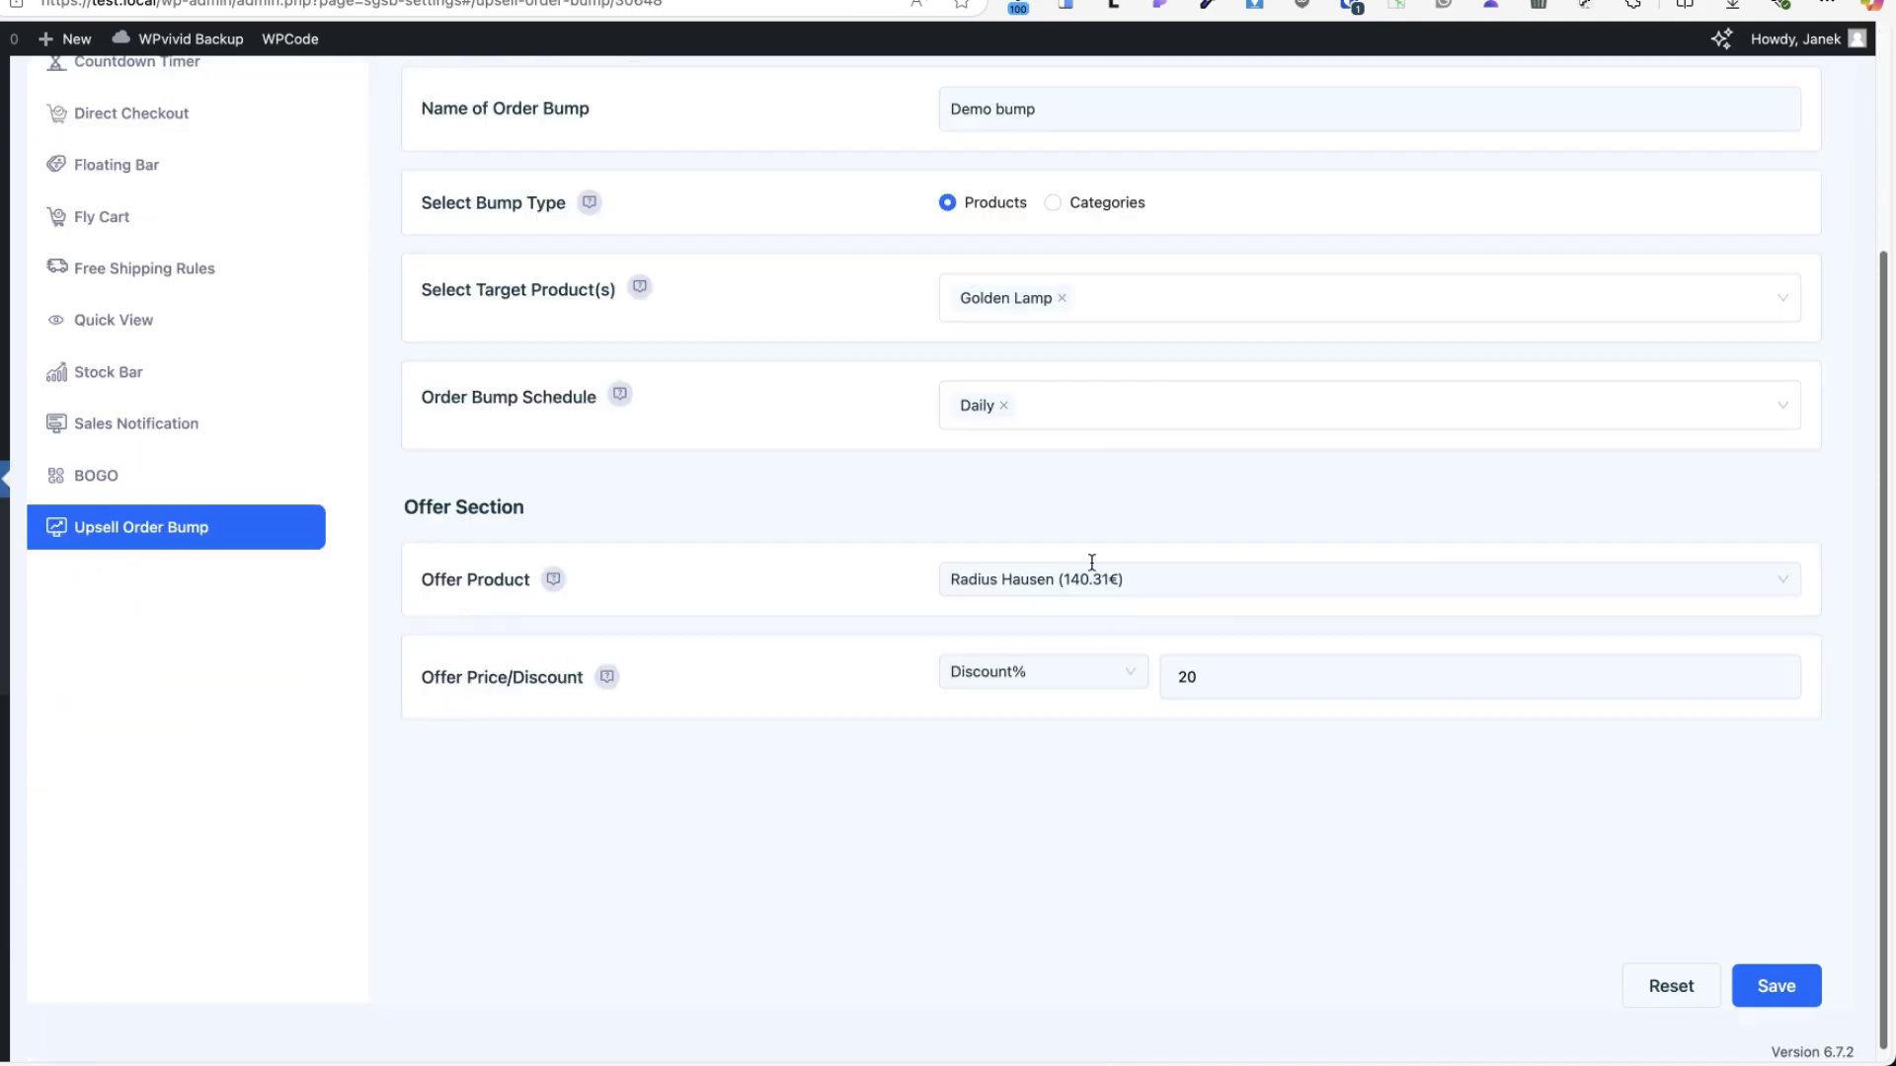
click(1091, 567)
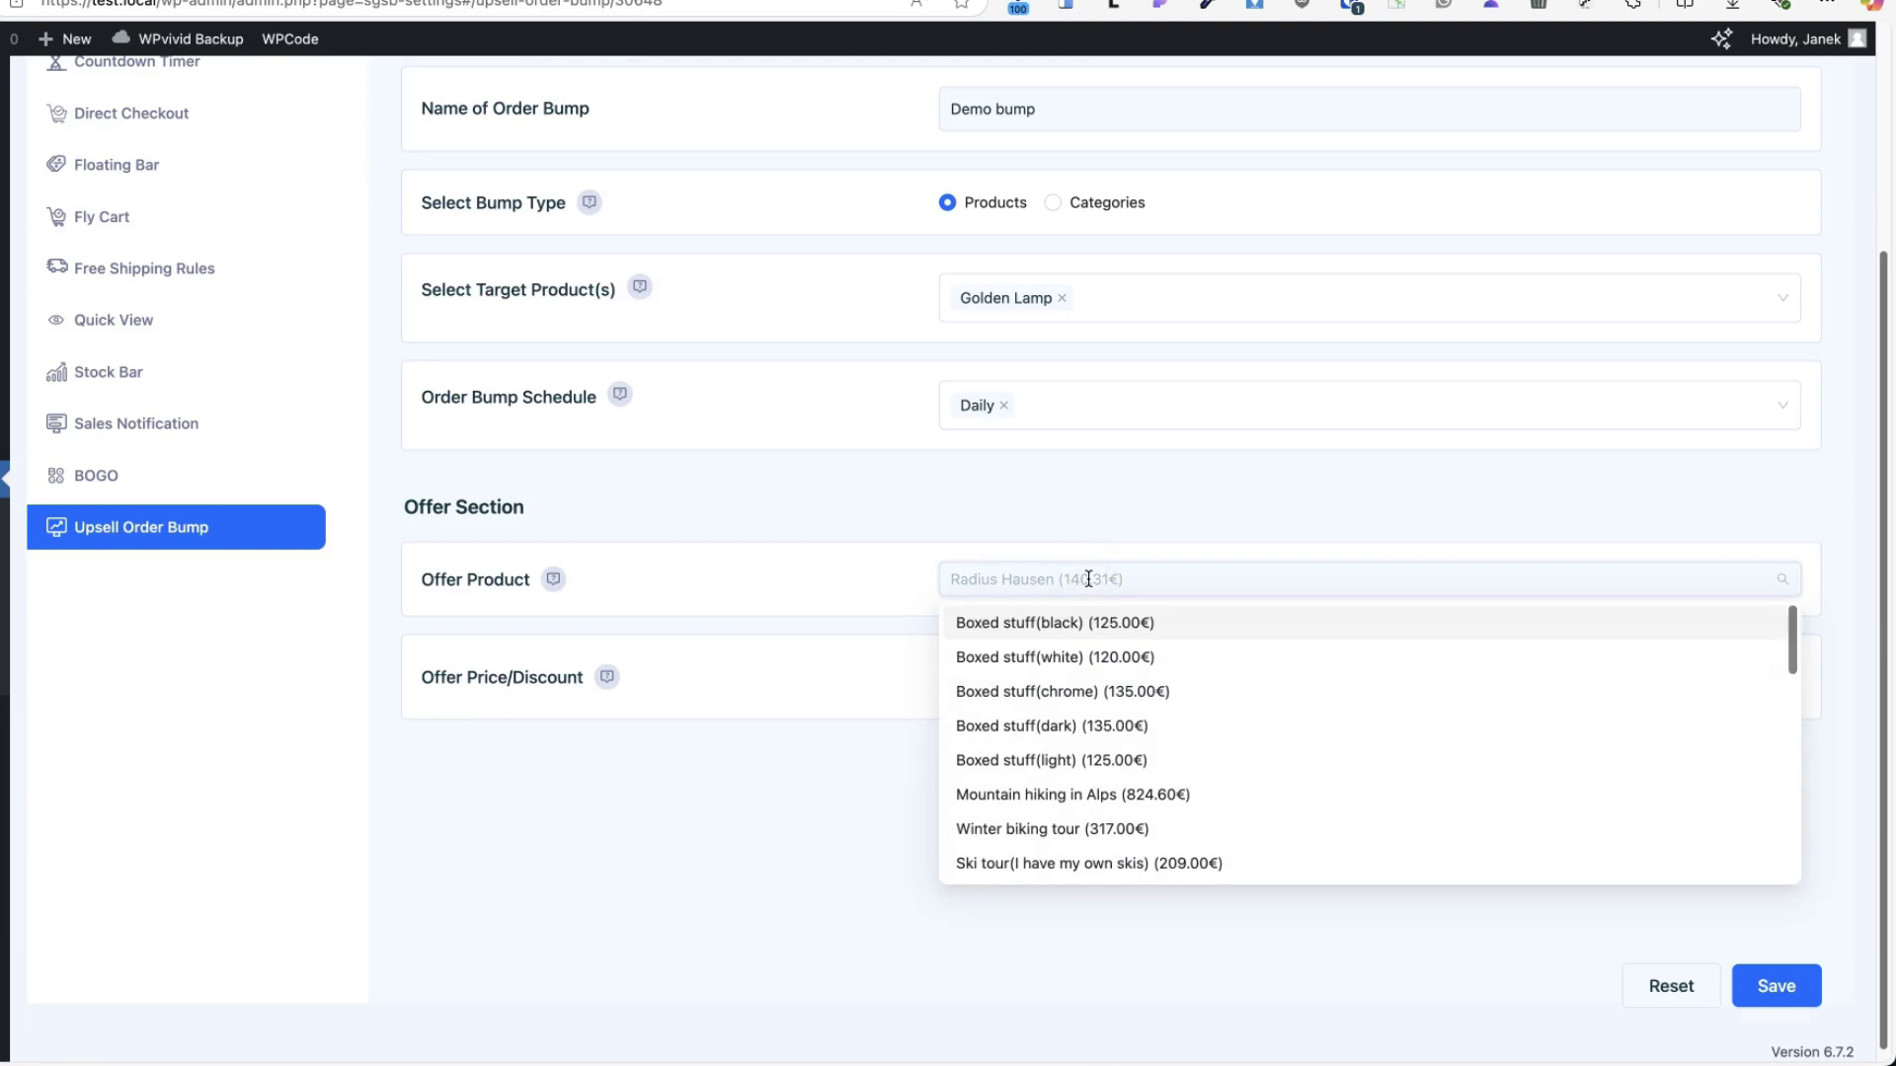
click(1030, 829)
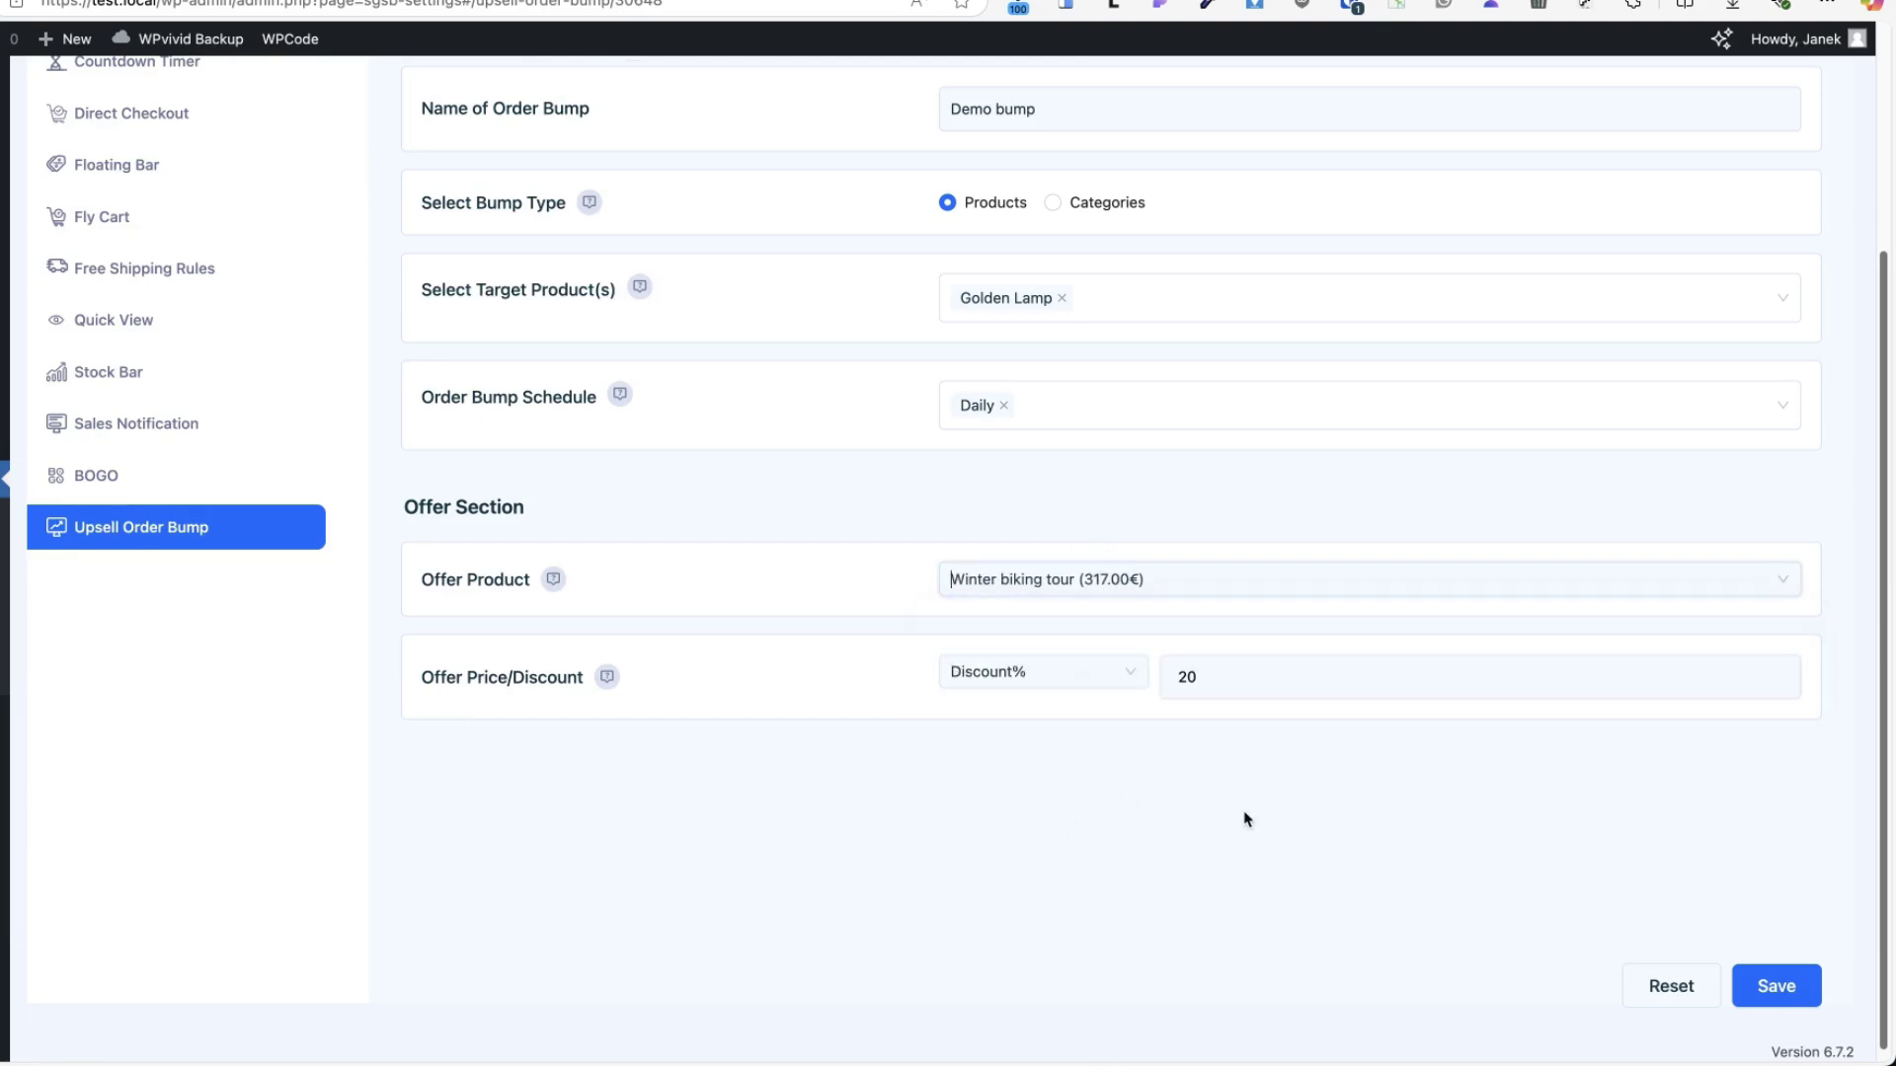
click(1772, 991)
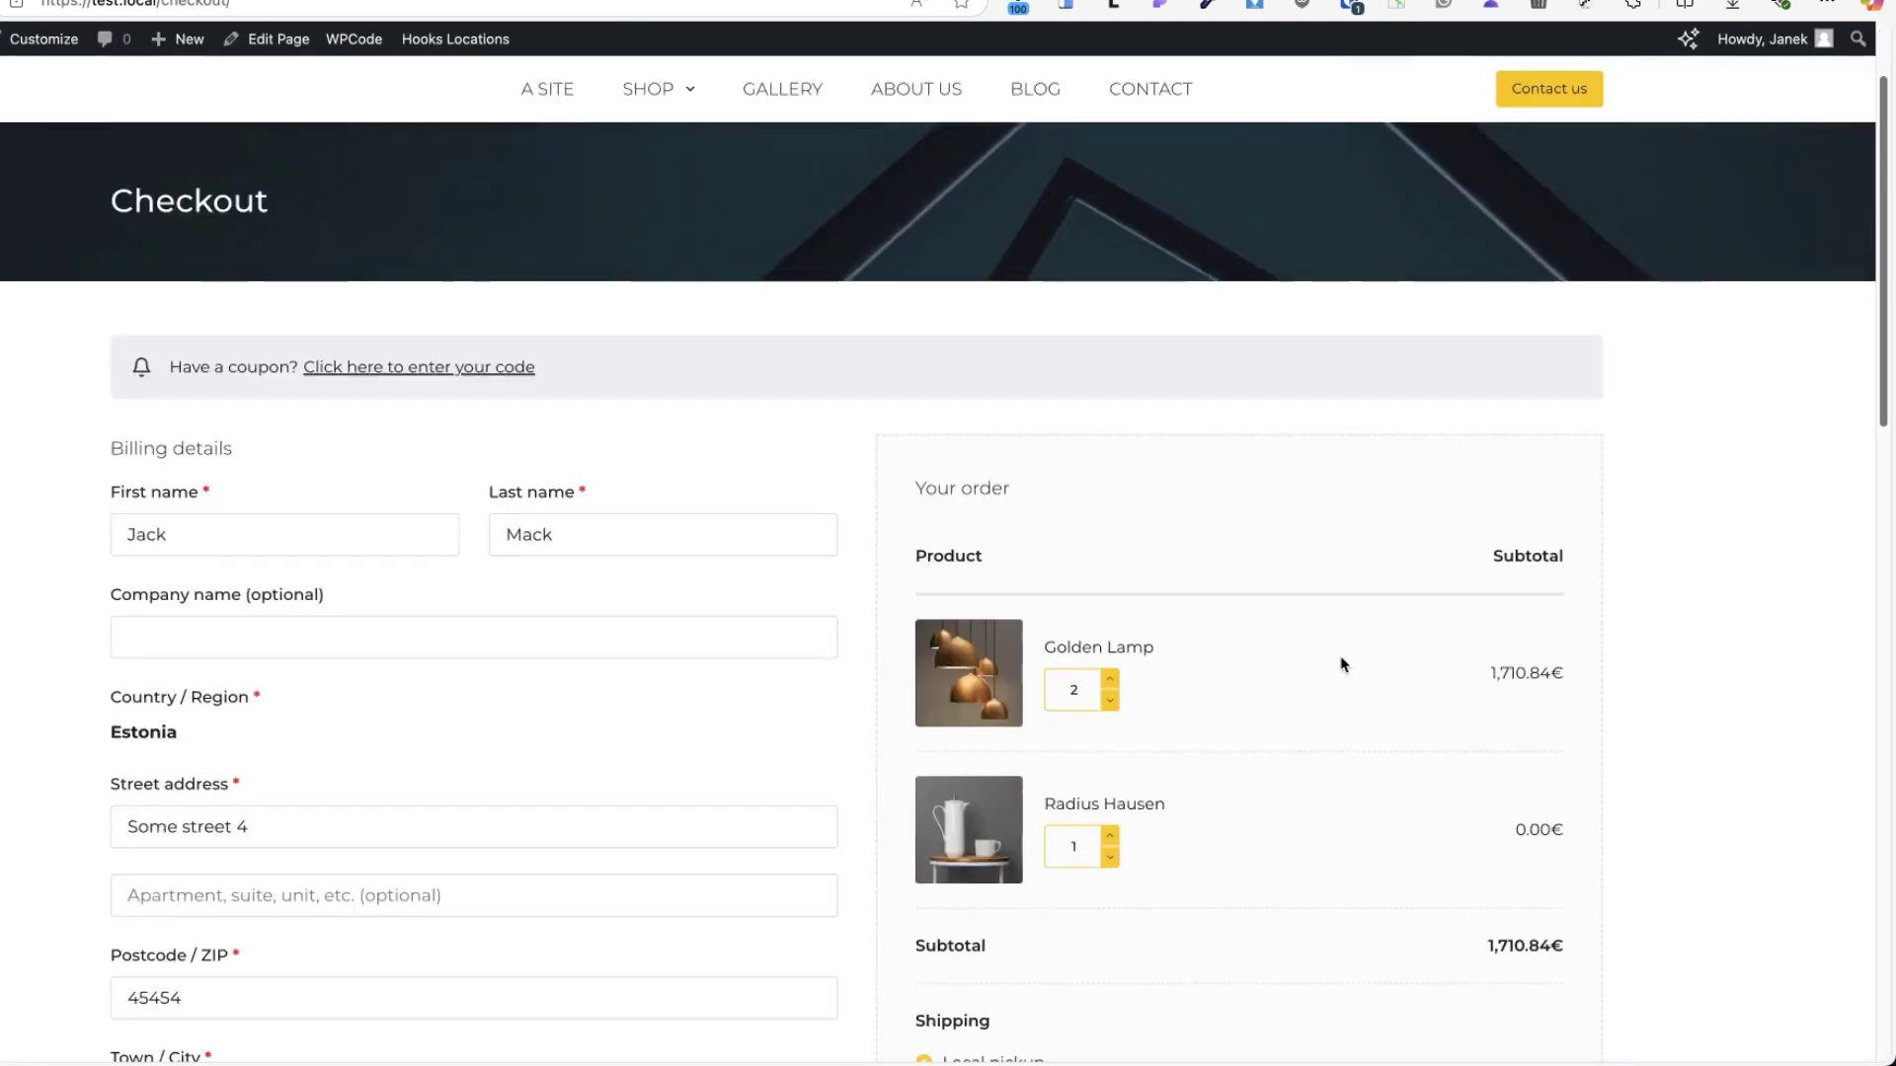
- Select the Winter biking tour bump offer on the store's checkout page and check the order's product list
scroll(1182, 563, down, 2)
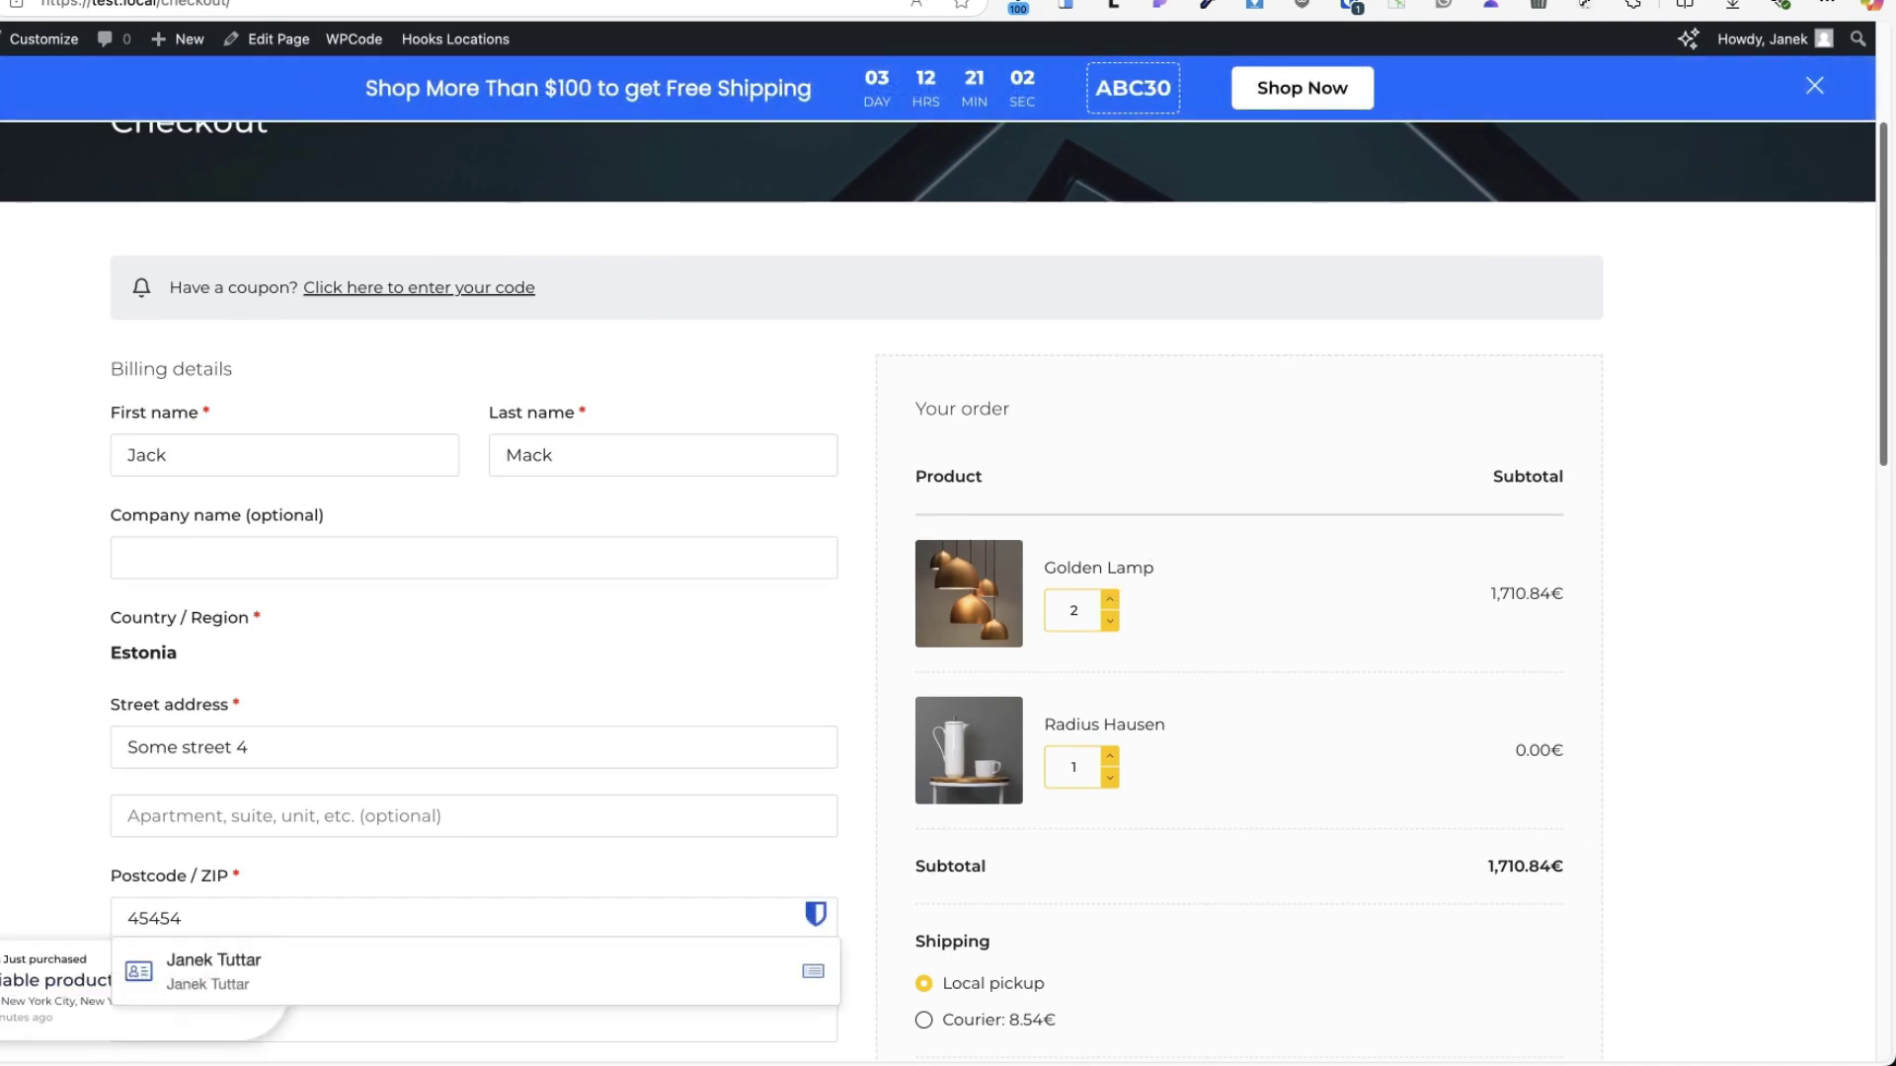
scroll(1524, 368, down, 10)
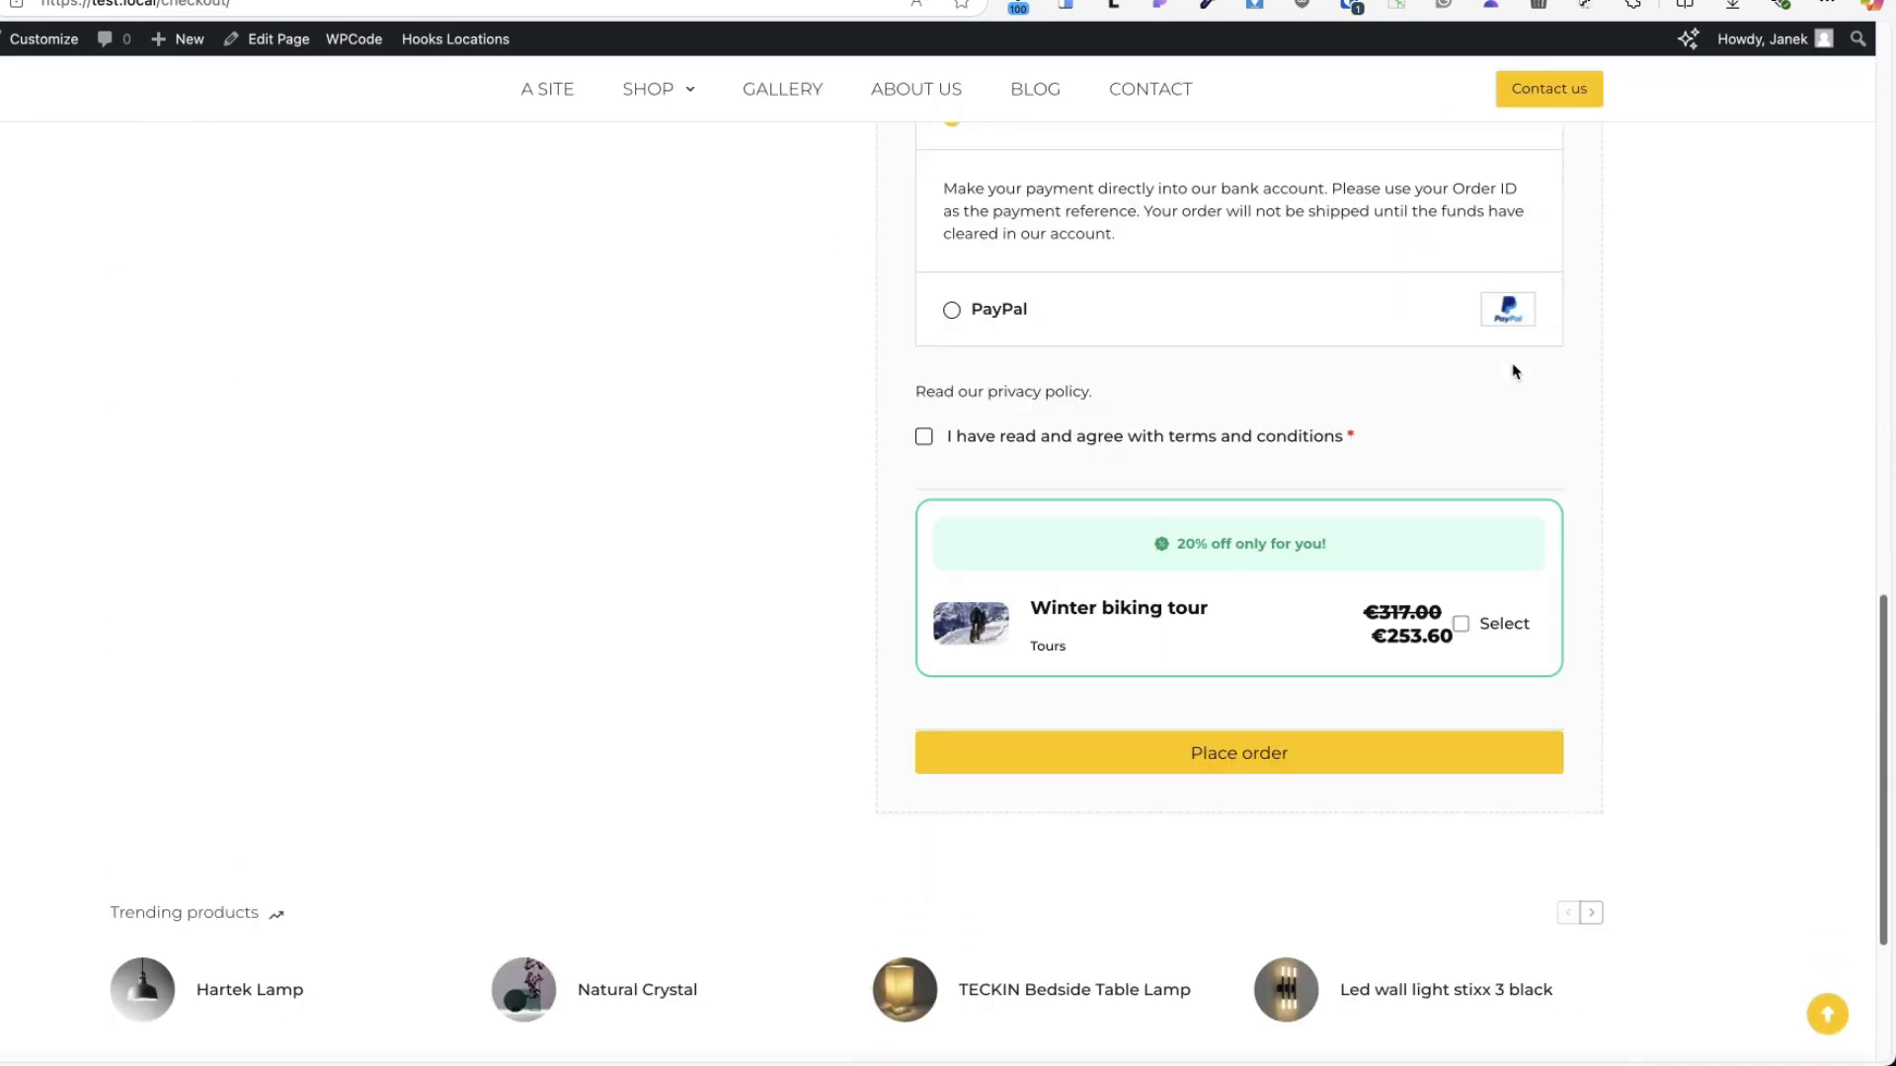
scroll(1382, 501, up, 1)
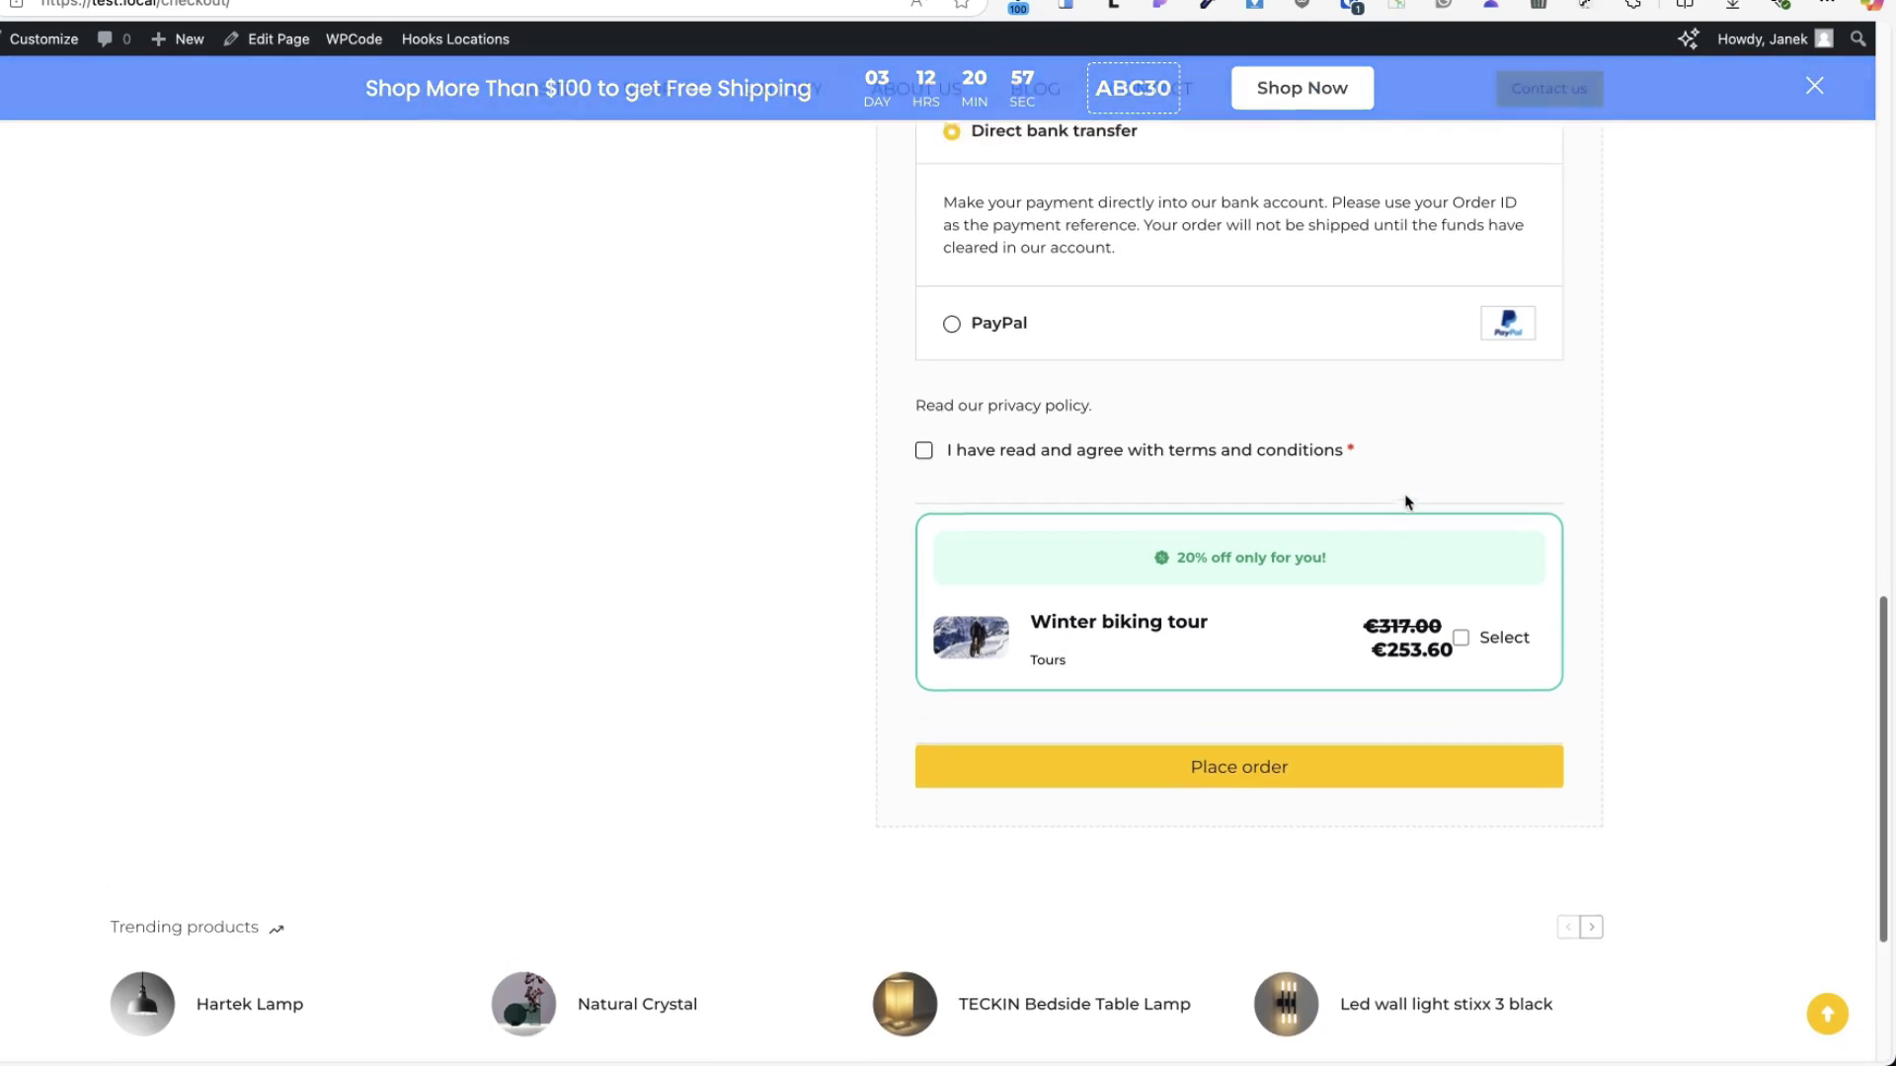
scroll(1471, 651, down, 1)
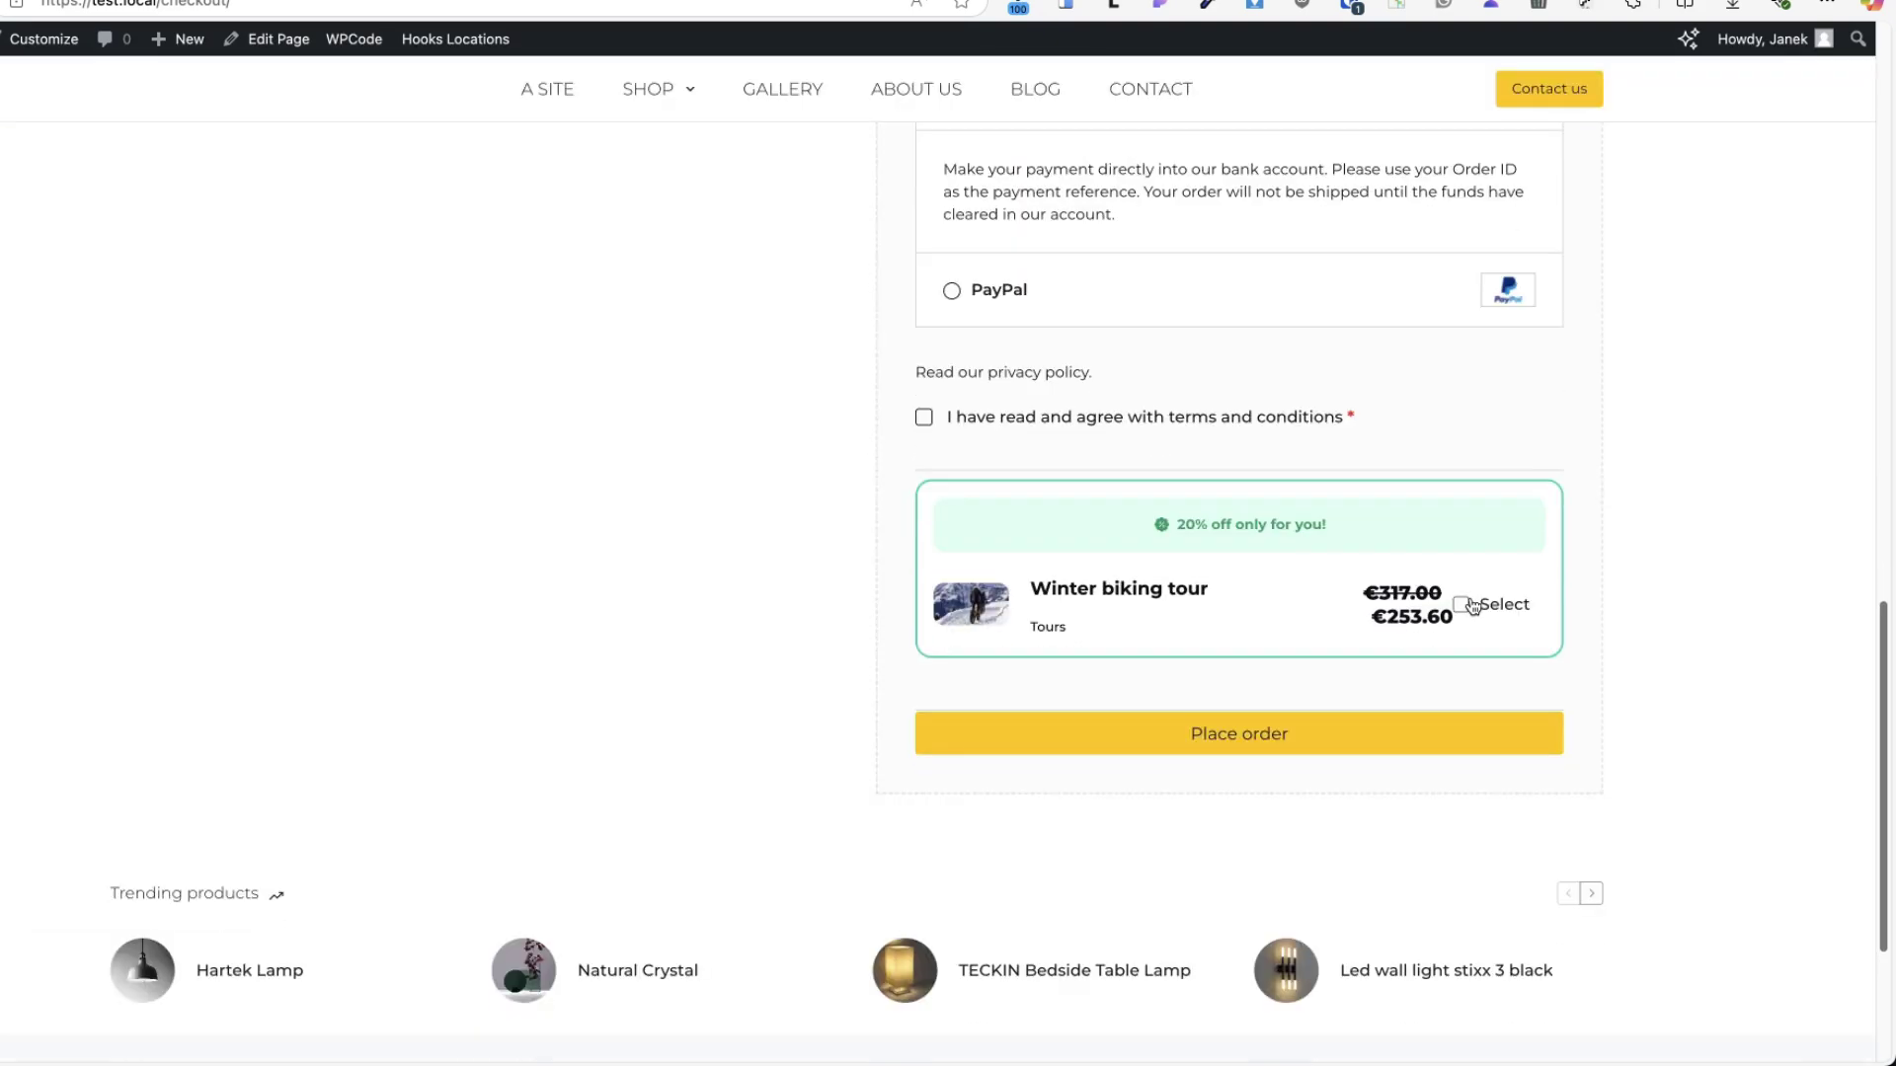
click(1463, 607)
scroll(1463, 606, up, 15)
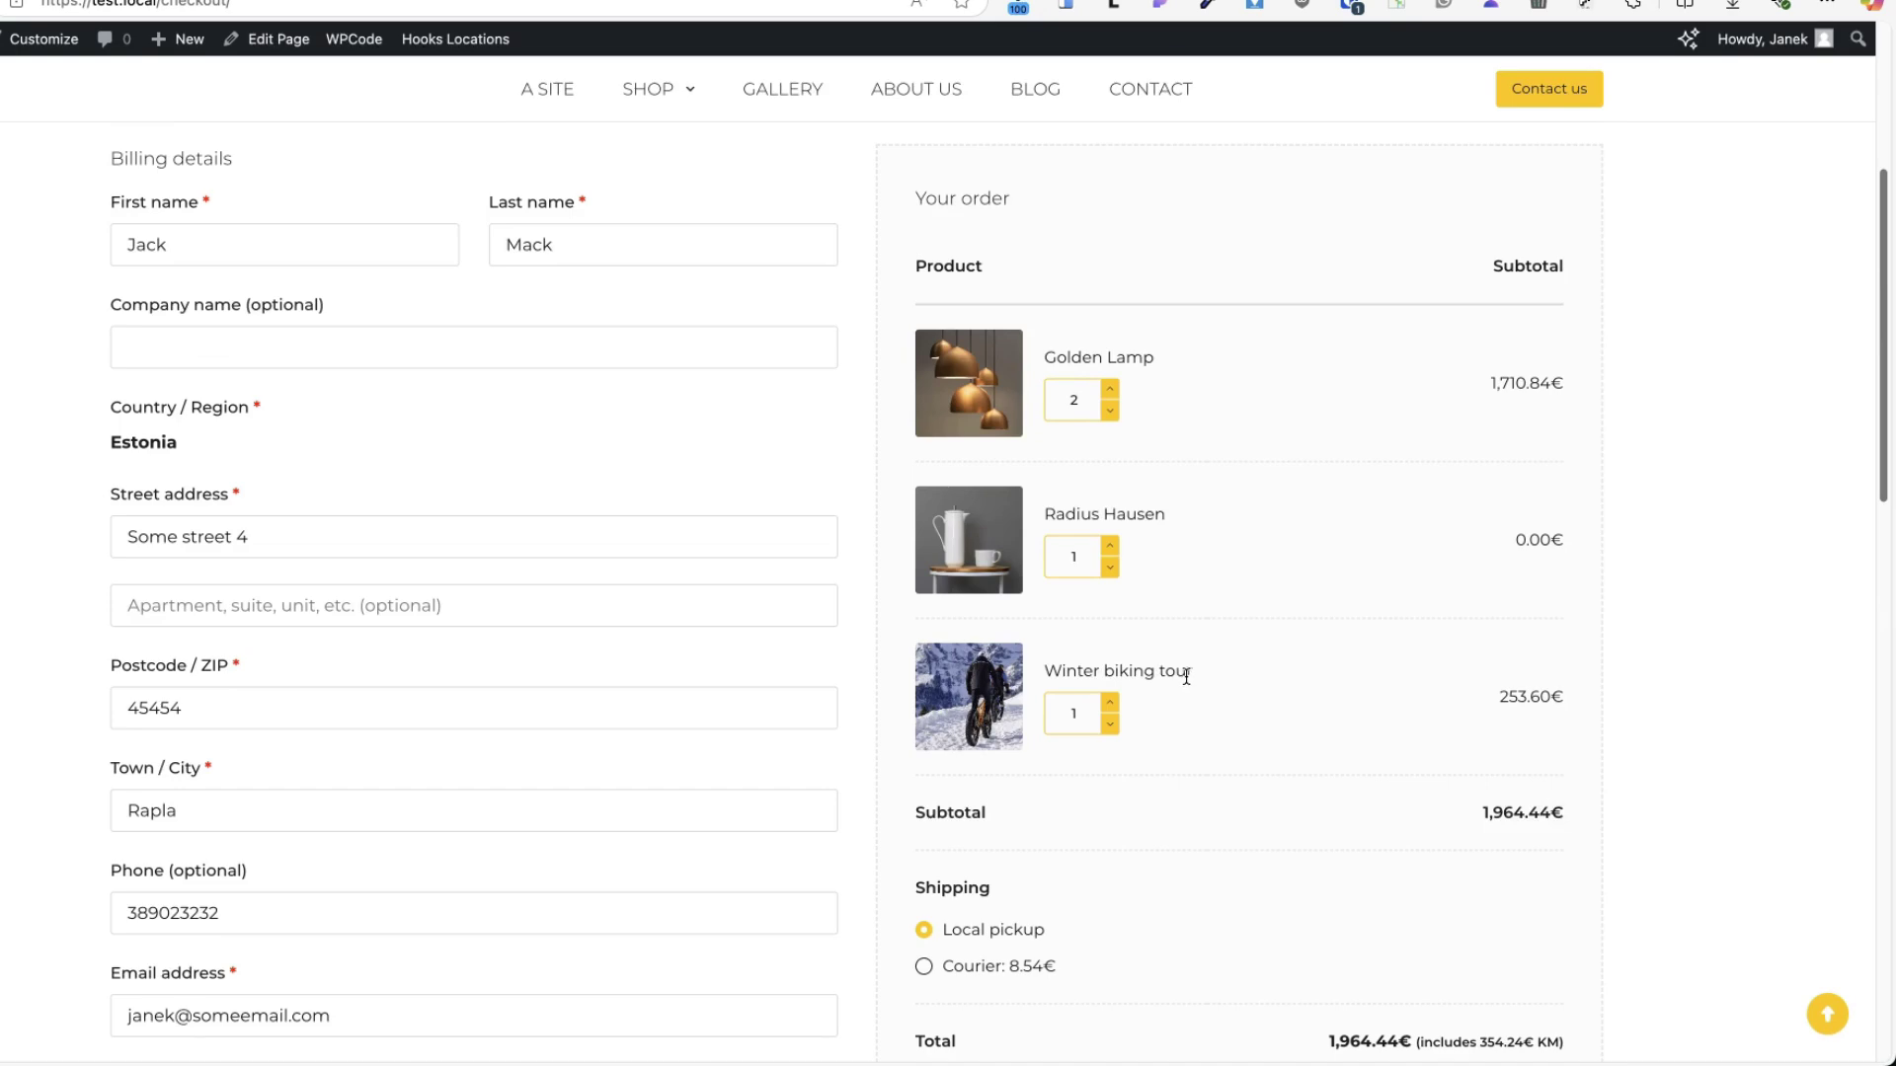
scroll(1185, 676, up, 1)
scroll(1304, 699, down, 20)
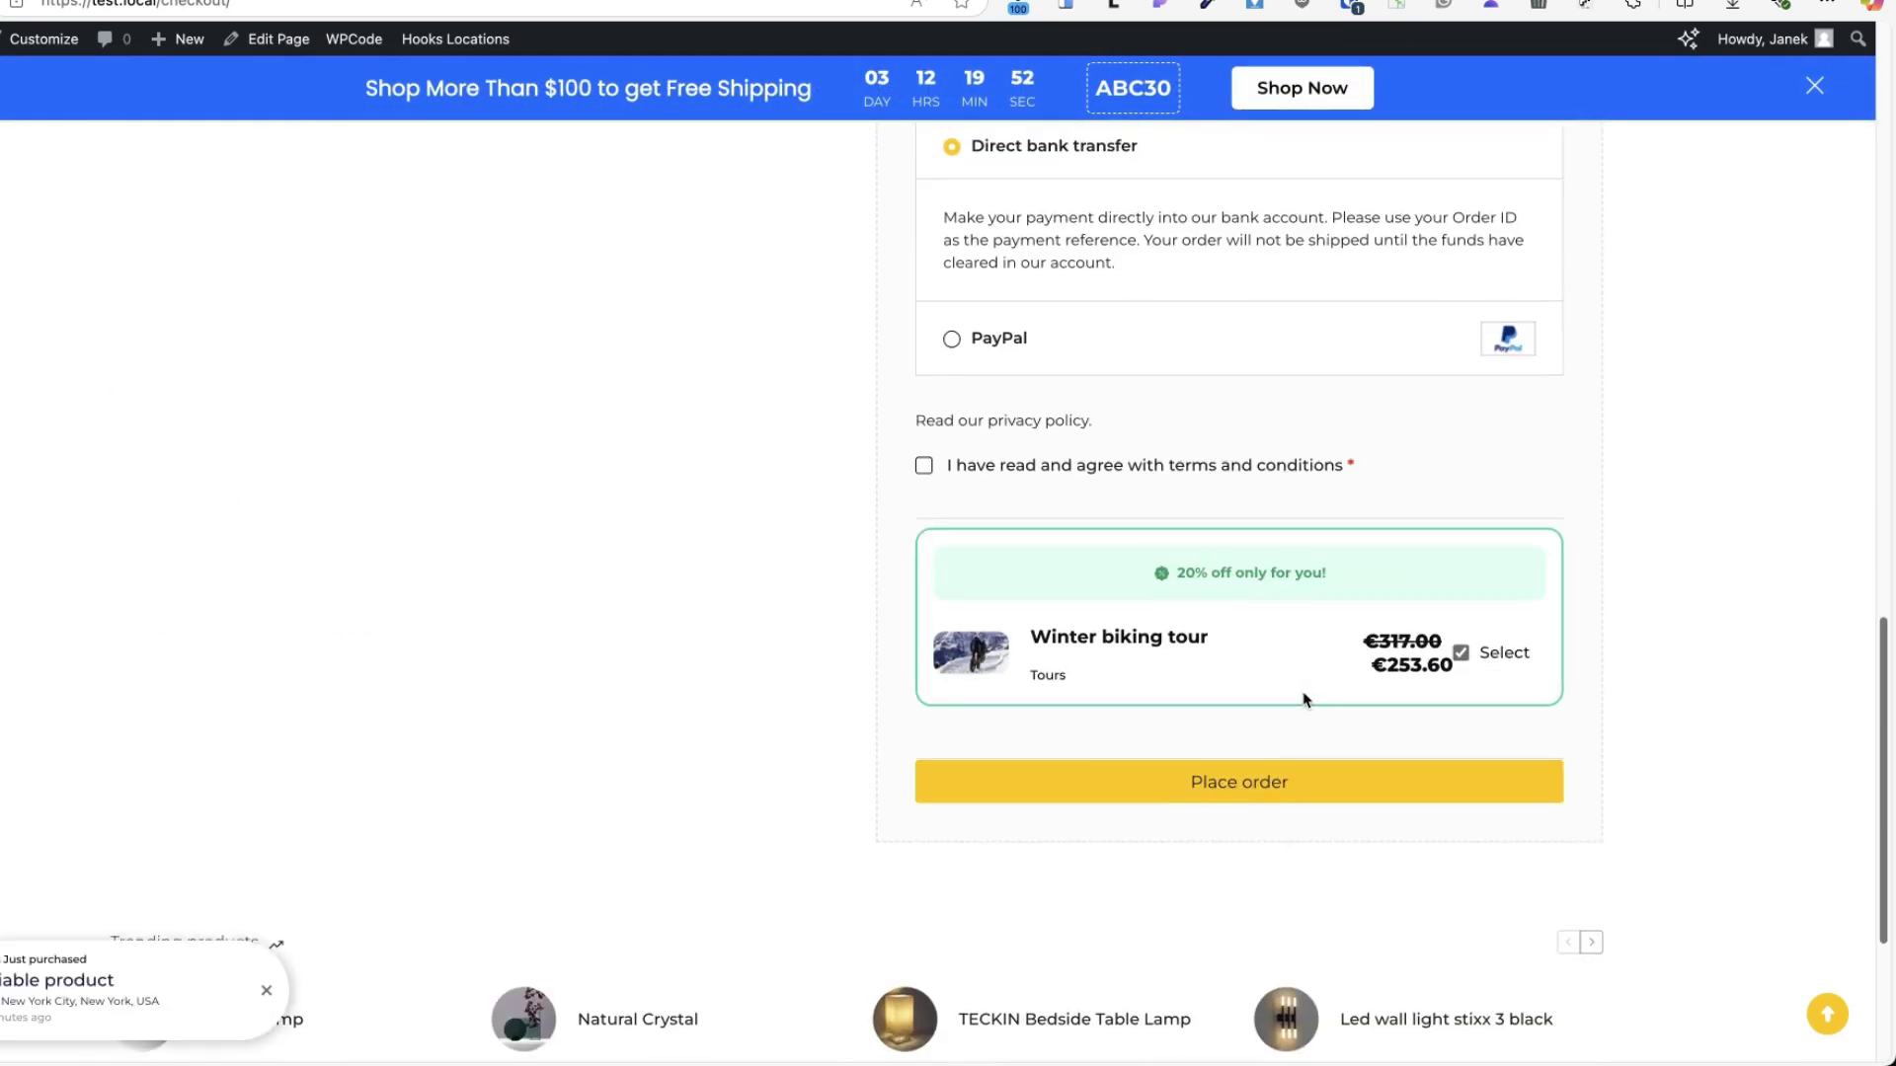
scroll(1037, 639, up, 1)
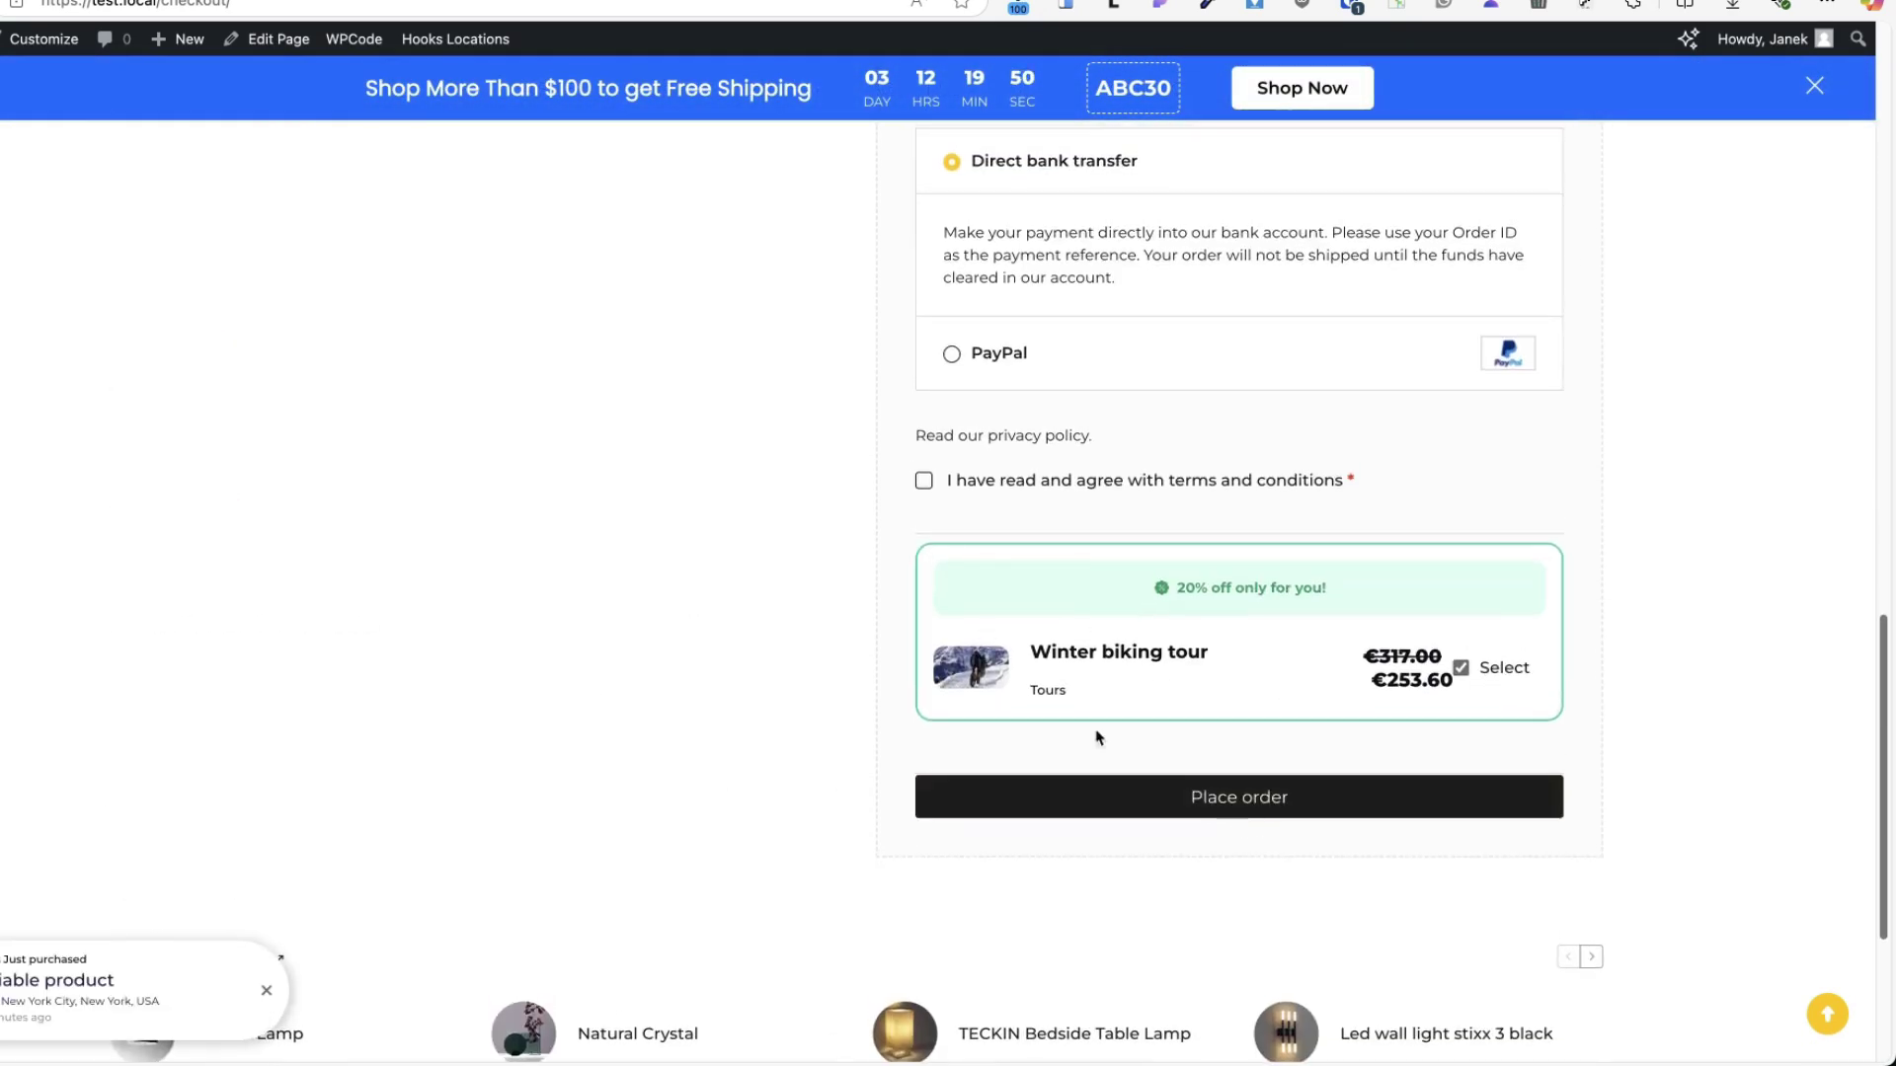